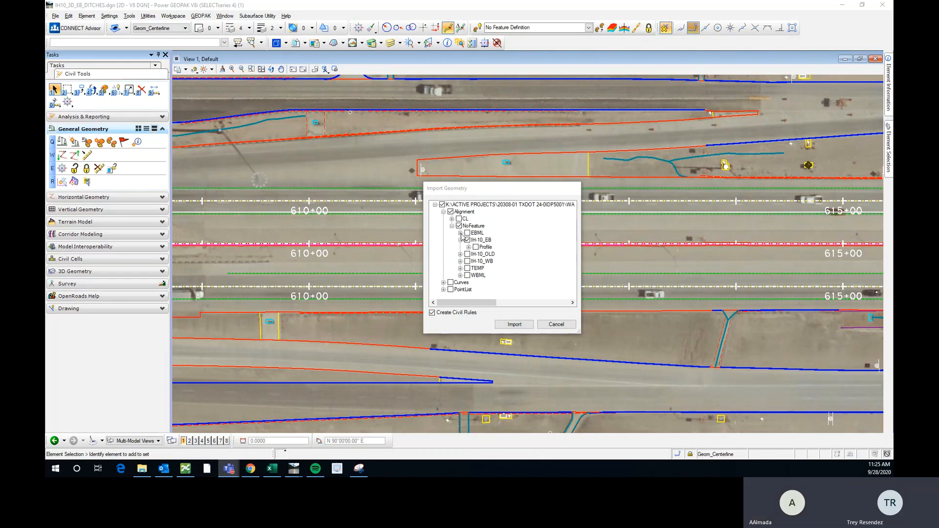
Review the profiles listed under the IH-10_EB and EBML alignments in the geometry file's NoFeature group
left_click(452, 226)
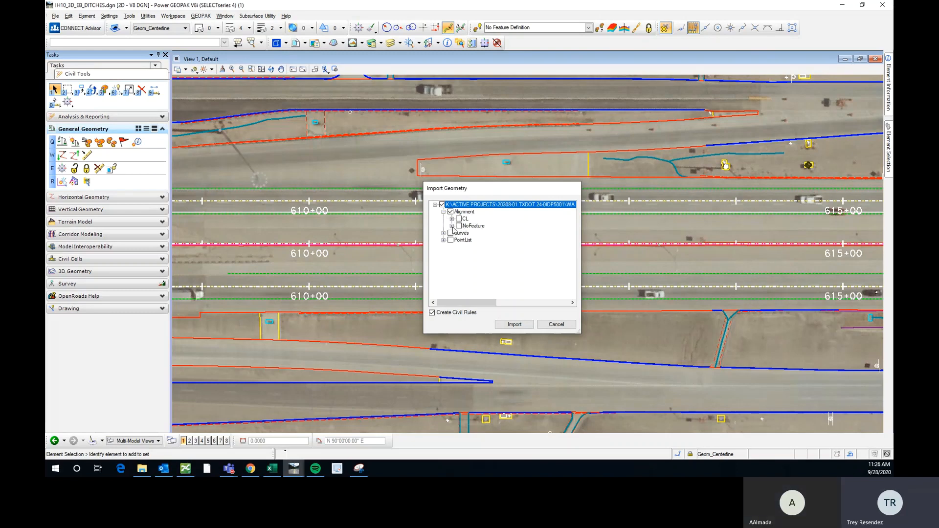
left_click(452, 226)
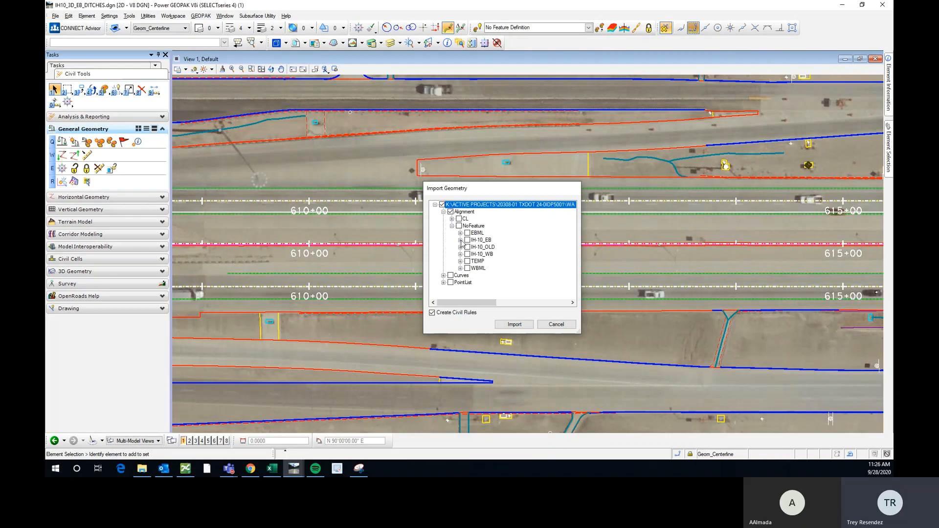
left_click(461, 240)
left_click(469, 248)
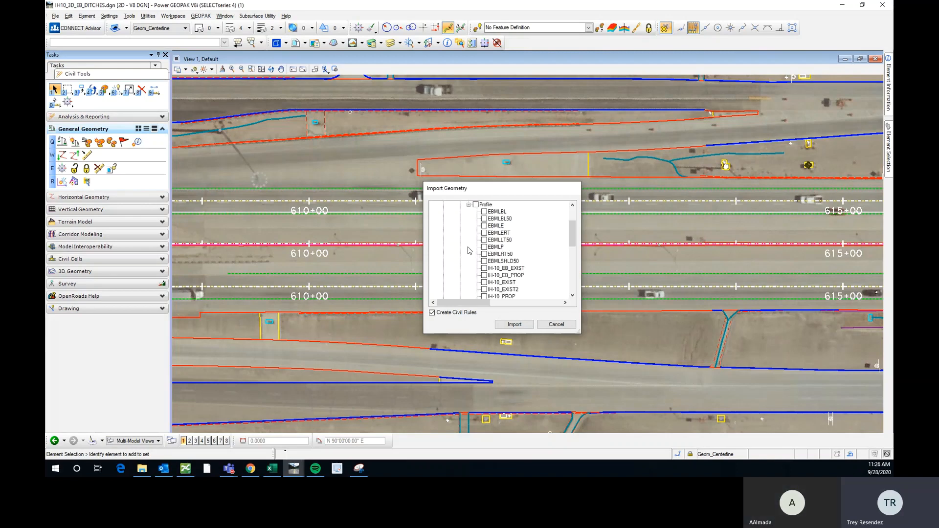
scroll(469, 250, "up", 2)
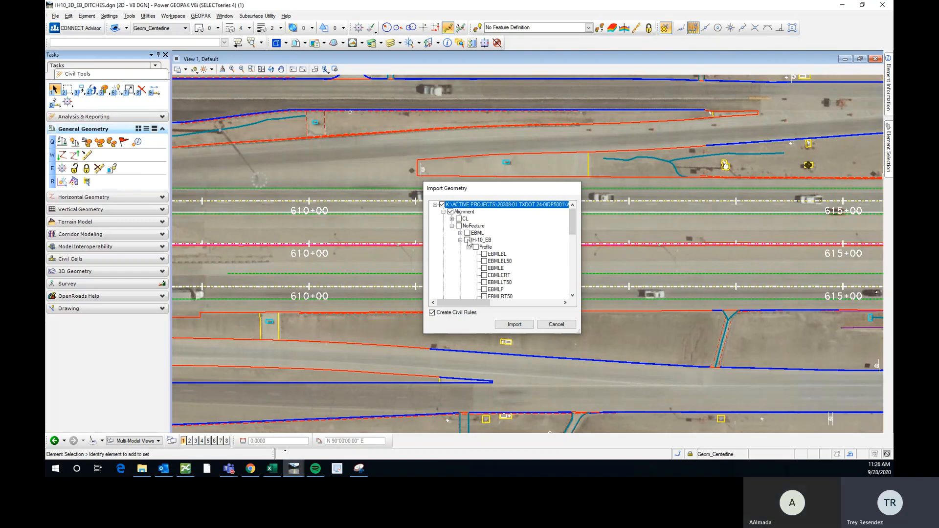
left_click(460, 240)
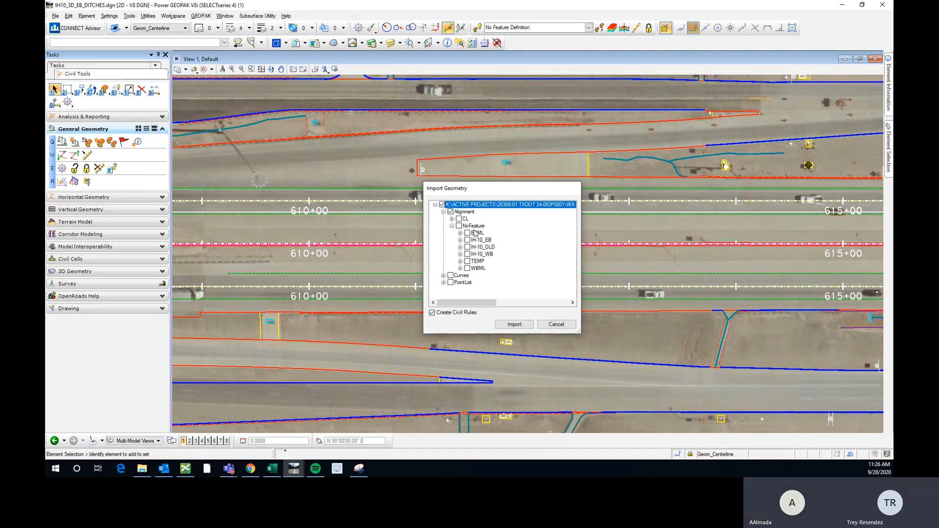
left_click(461, 234)
left_click(469, 240)
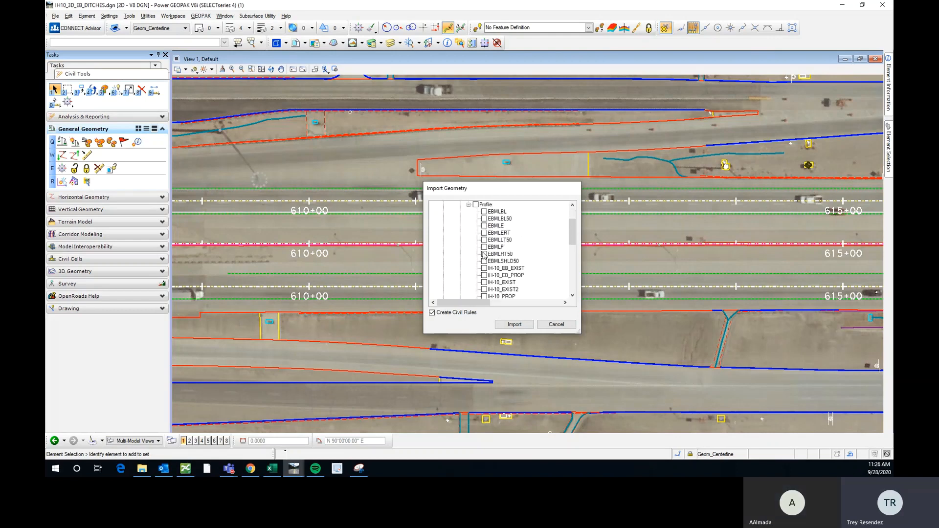
scroll(487, 274, "up", 1)
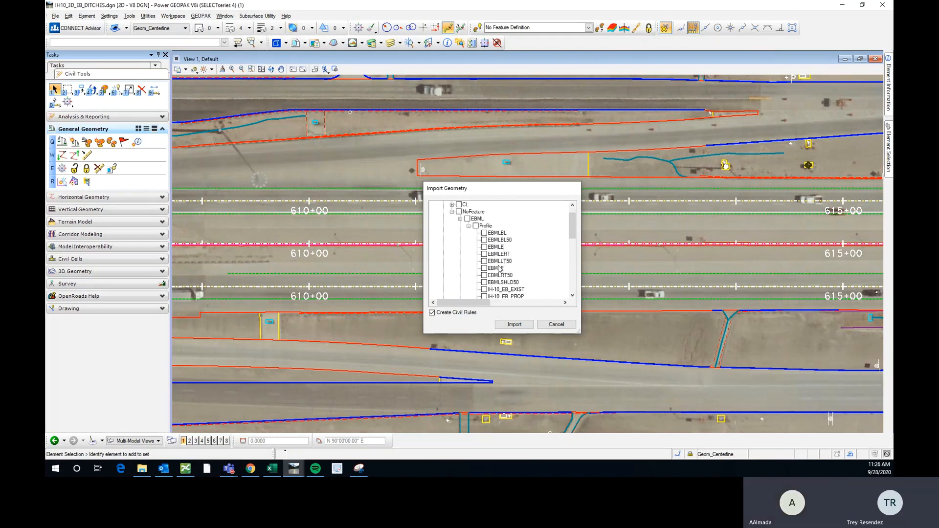
scroll(500, 269, "up", 1)
left_click(469, 241)
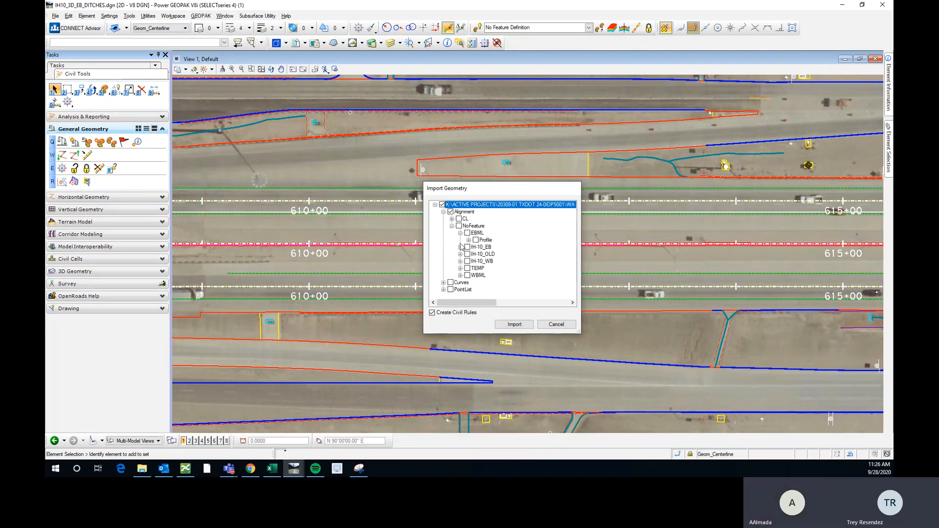
Import the IH-10_EB alignment with civil rules, leaving all of its profiles out of the selection
left_click(460, 247)
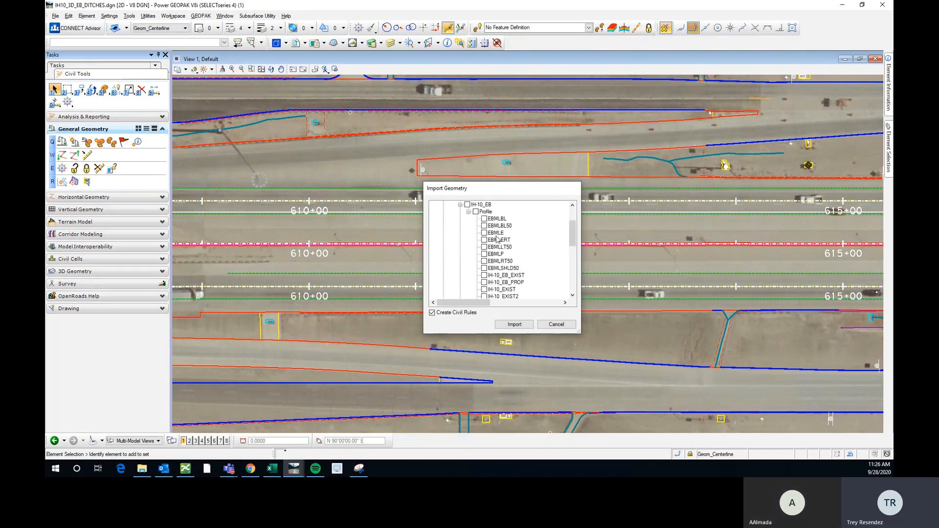
scroll(460, 252, "down", 1)
scroll(458, 257, "up", 1)
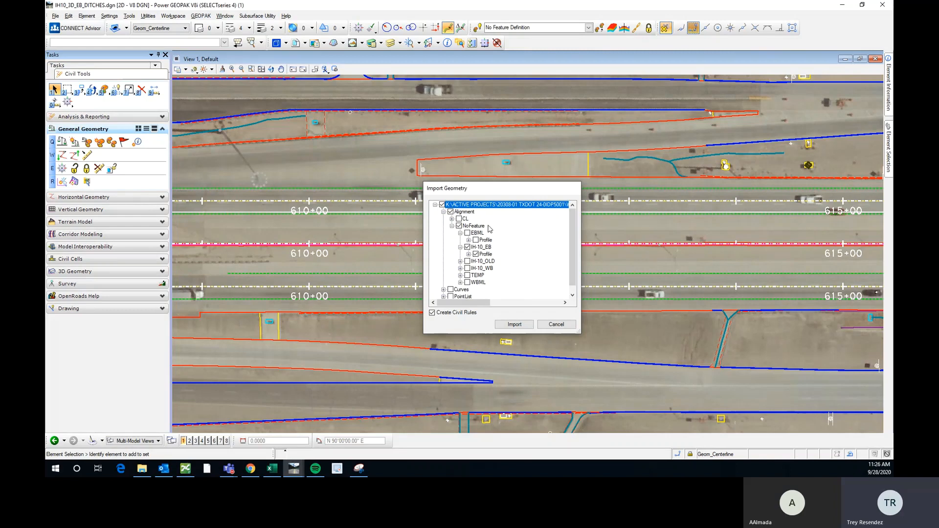
left_click(476, 255)
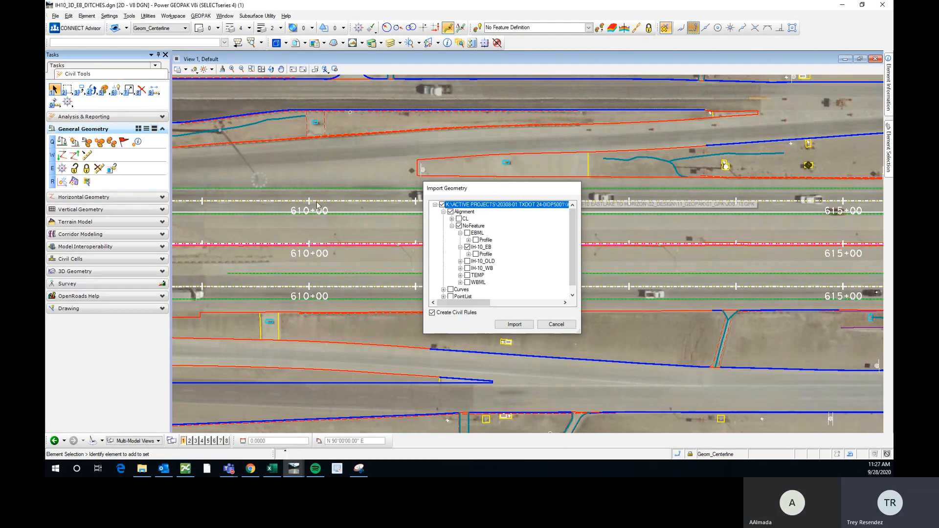
left_click(515, 325)
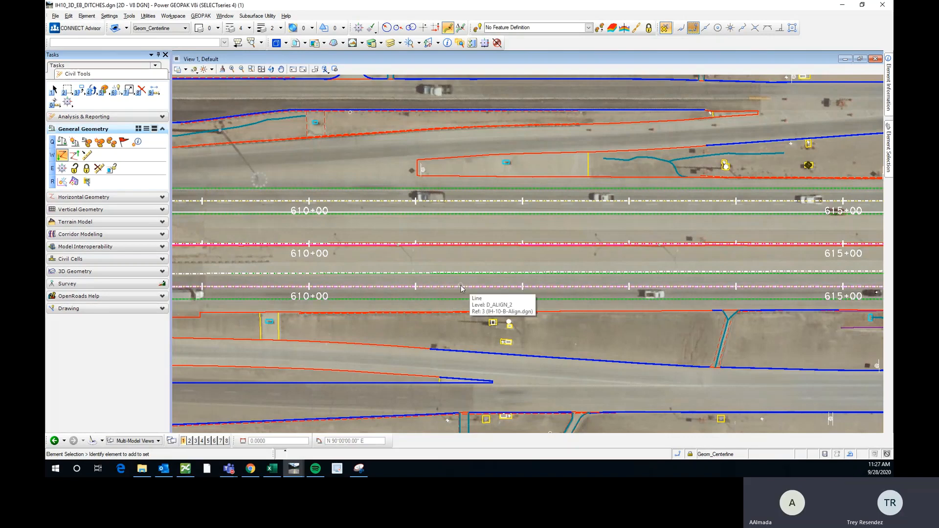
Turn off the display of the IH-10-B-Align.dgn reference that overlaps the imported eastbound alignment
left_click(461, 288)
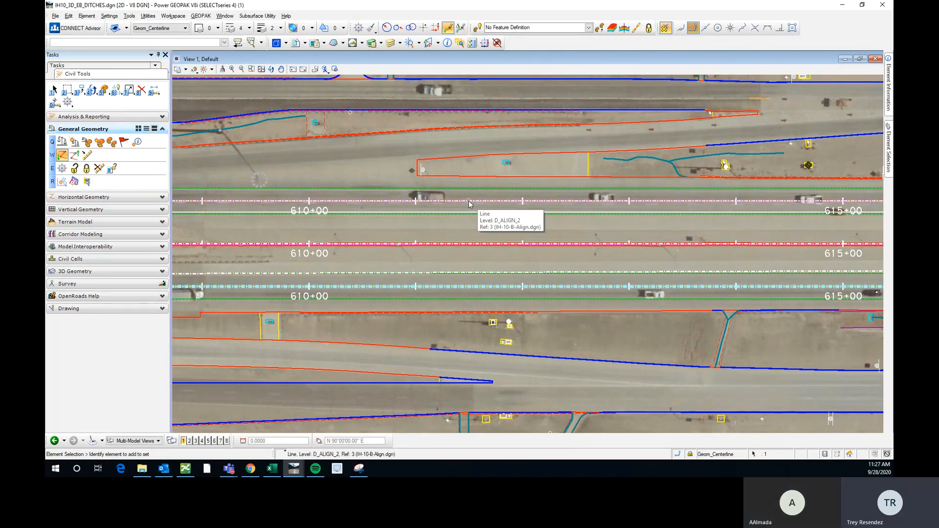
left_click(463, 237)
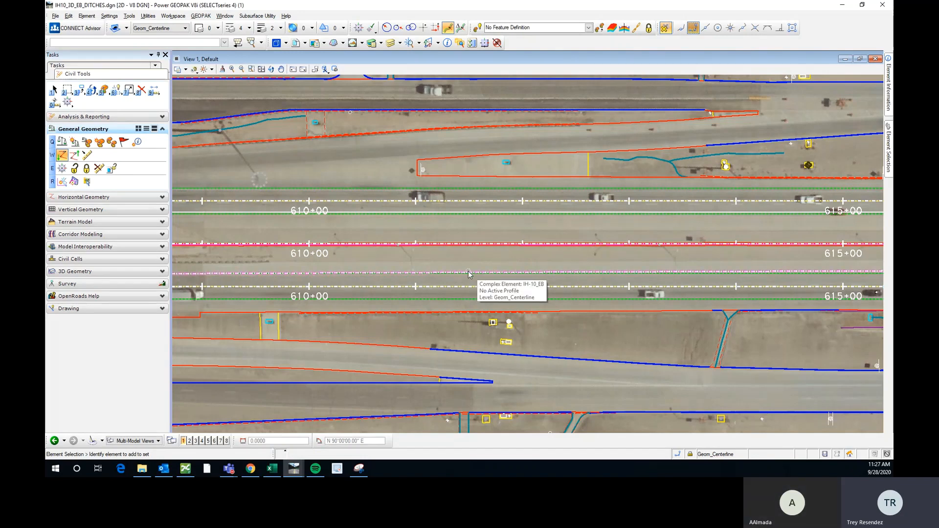
scroll(468, 274, "up", 2)
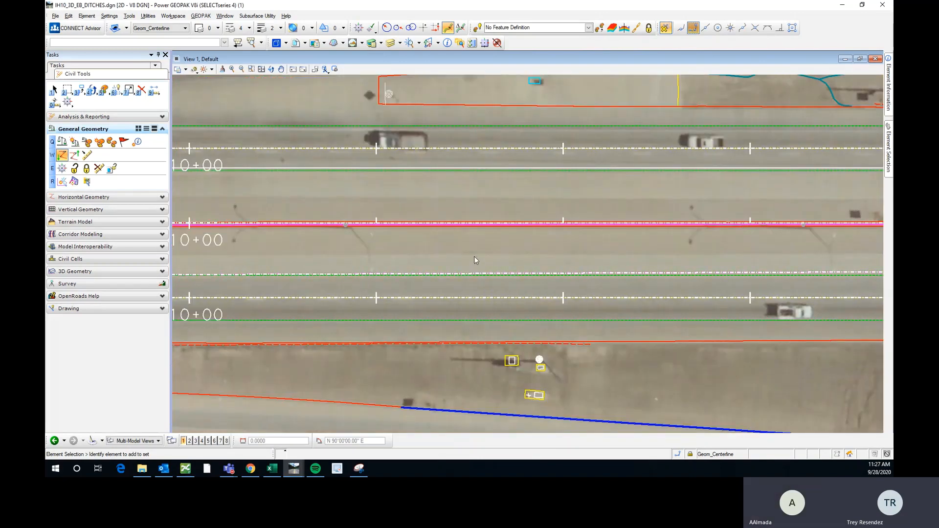
left_click(304, 43)
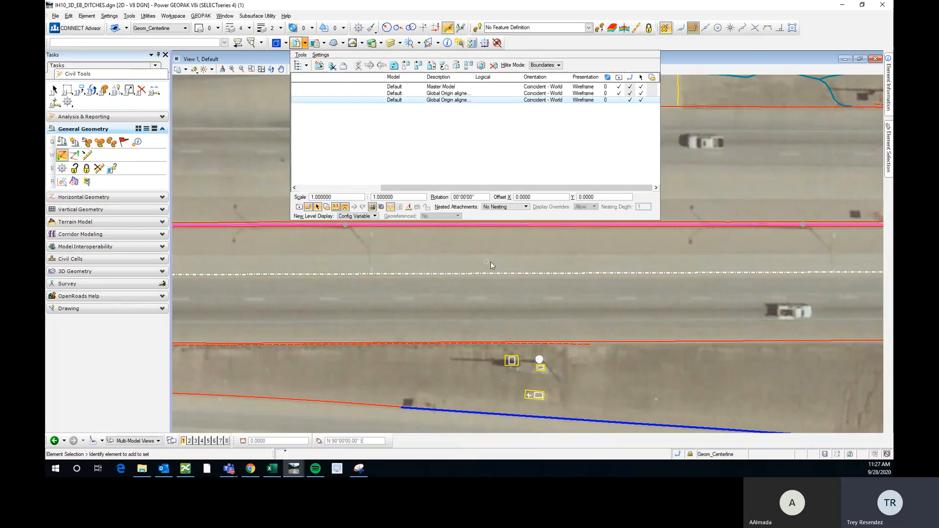
scroll(560, 275, "down", 4)
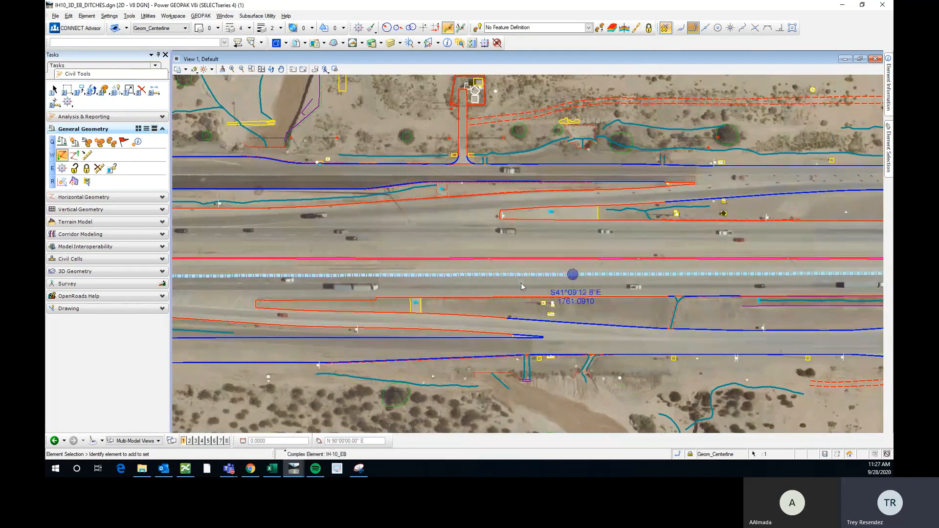
Start another geometry import and open the GEOPAK file job718.gpk
left_click(62, 155)
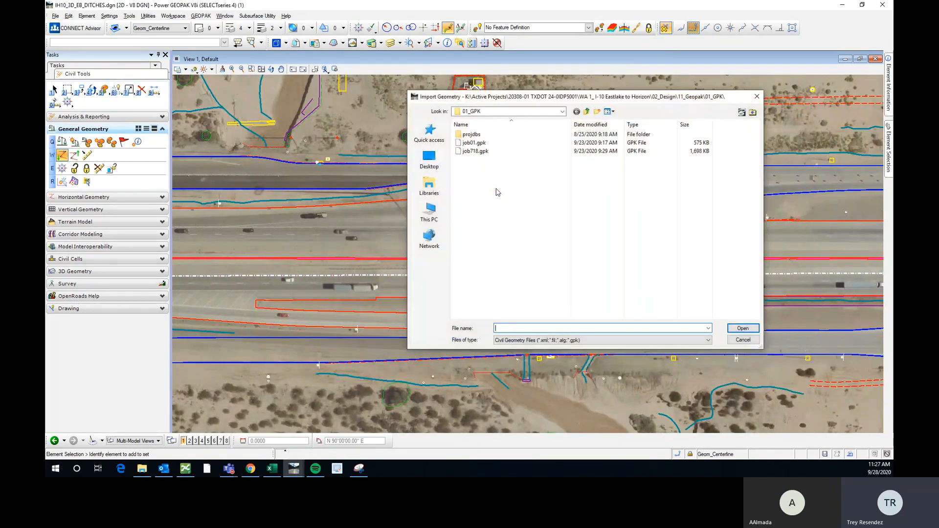
double_click(484, 151)
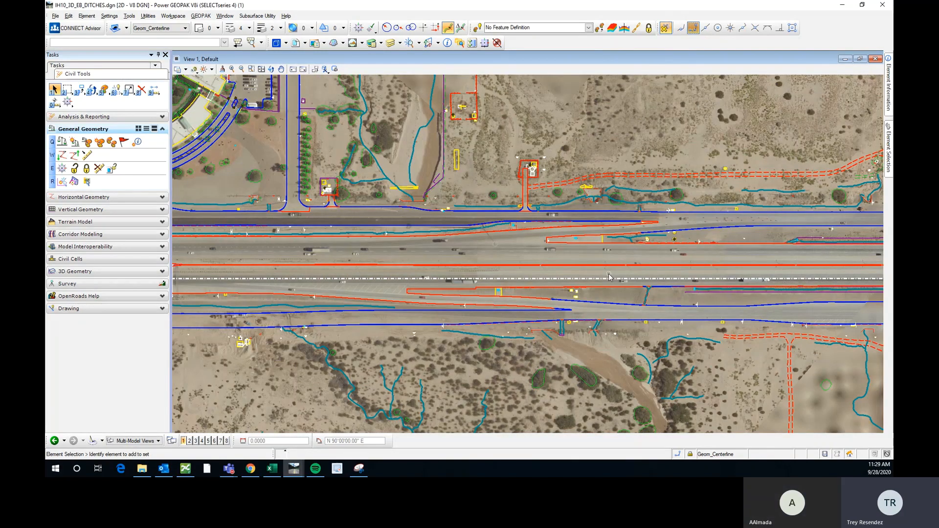
Examine the roadside ditch lines beside the eastbound main lanes, from the ramp area to the cross-street overpass
scroll(609, 278, "down", 3)
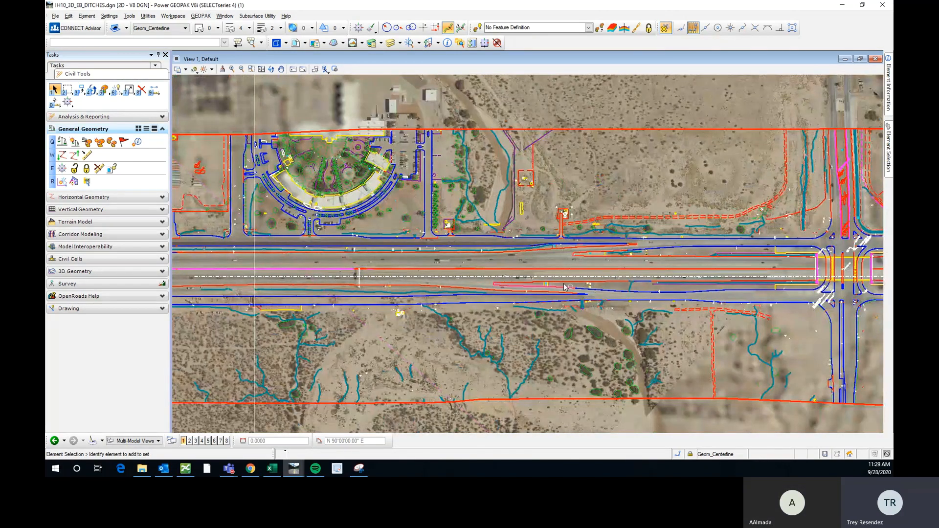
scroll(566, 287, "up", 3)
middle_click_drag(706, 293, 246, 276)
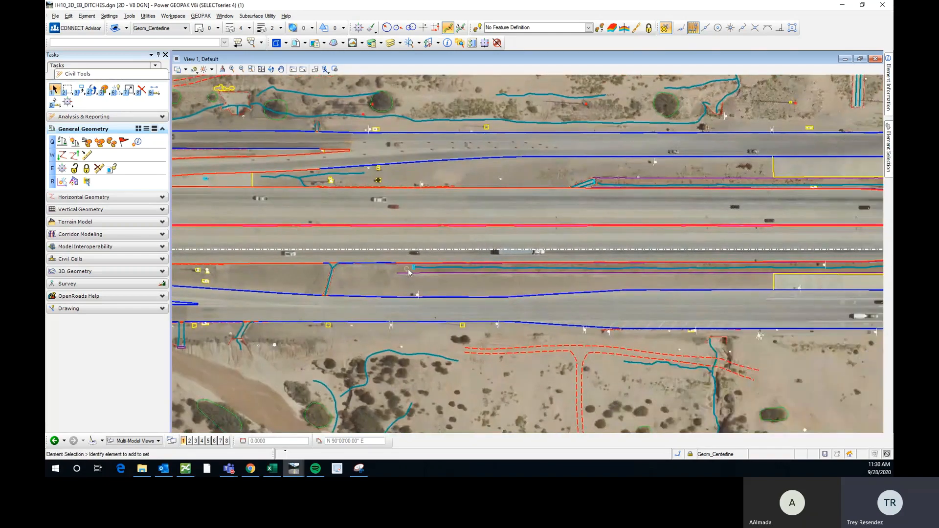
scroll(411, 270, "up", 4)
scroll(415, 274, "down", 2)
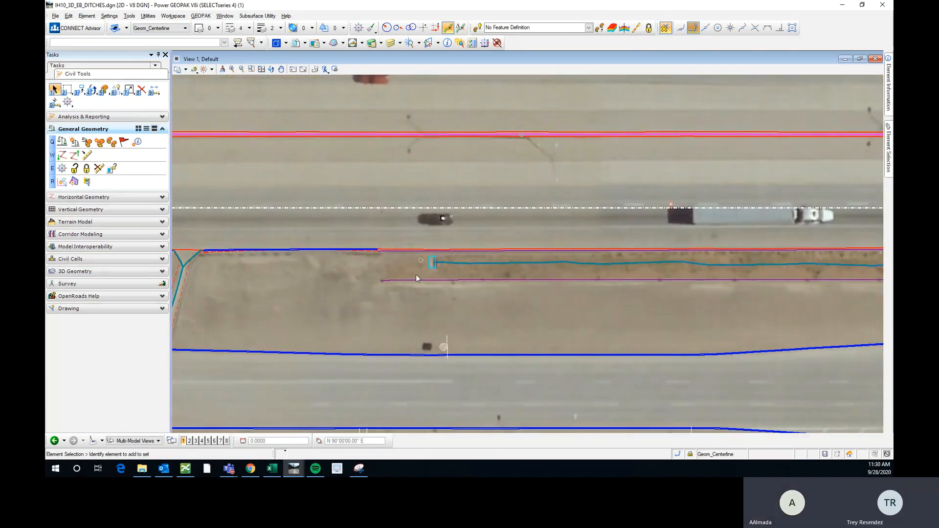
scroll(417, 278, "down", 3)
scroll(419, 268, "up", 3)
scroll(361, 273, "down", 2)
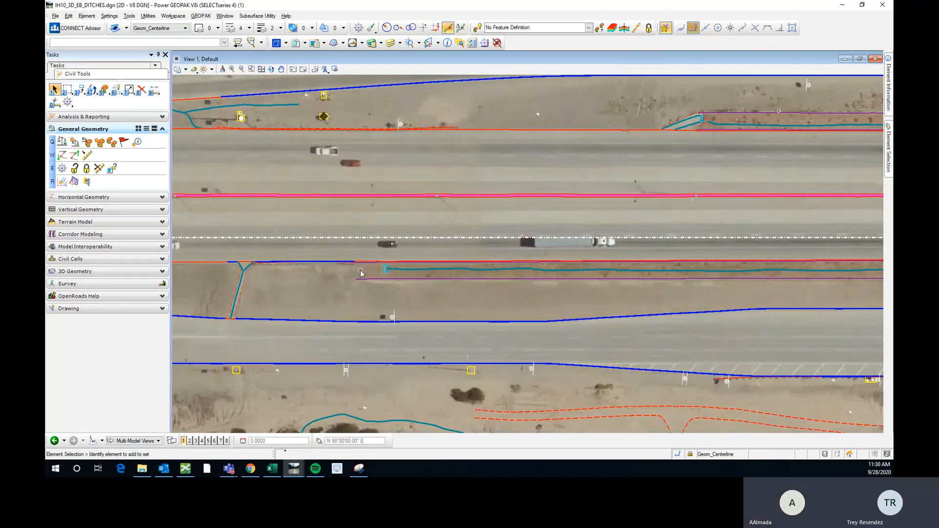
scroll(360, 272, "down", 2)
middle_click_drag(529, 274, 456, 270)
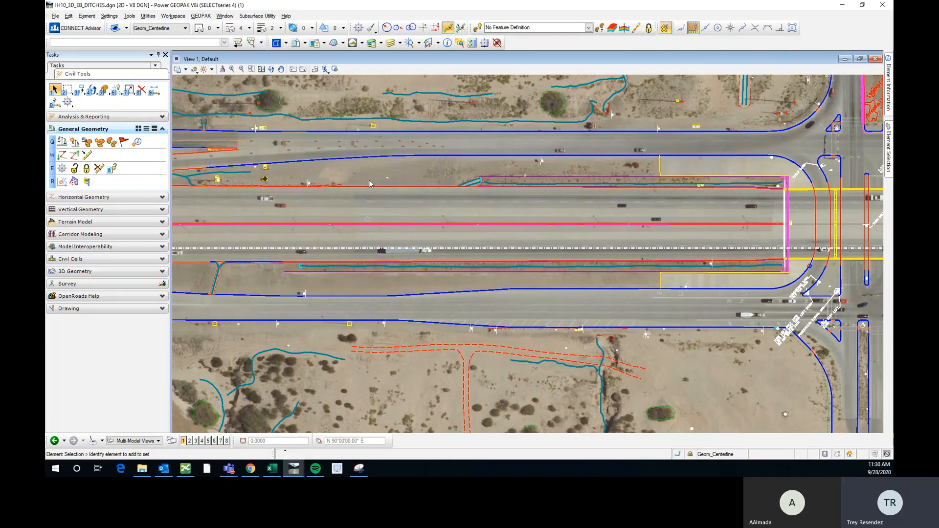
Attach IH10_3D_TERRAIN.dgn from the 19_3D Design Files folder as a reference with Coincident - World orientation
left_click(296, 43)
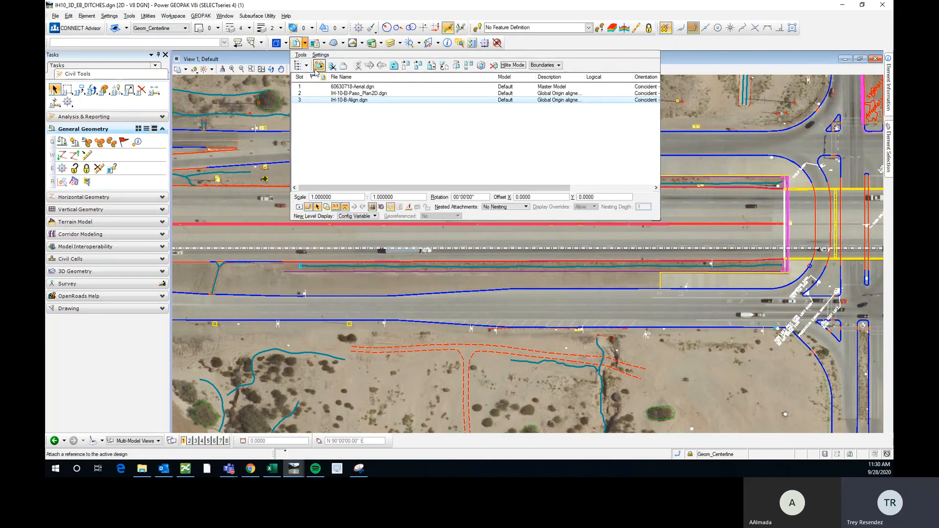
left_click(319, 66)
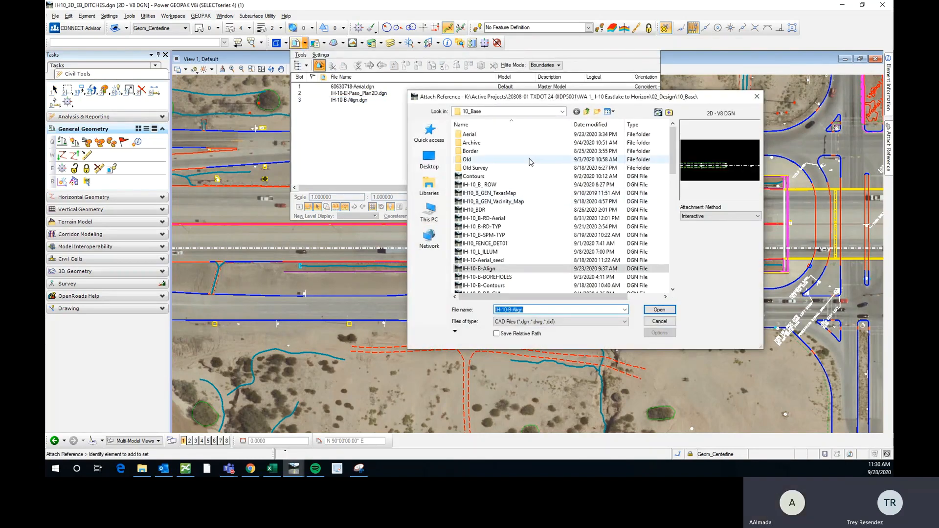
scroll(586, 142, "down", 2)
left_click(587, 111)
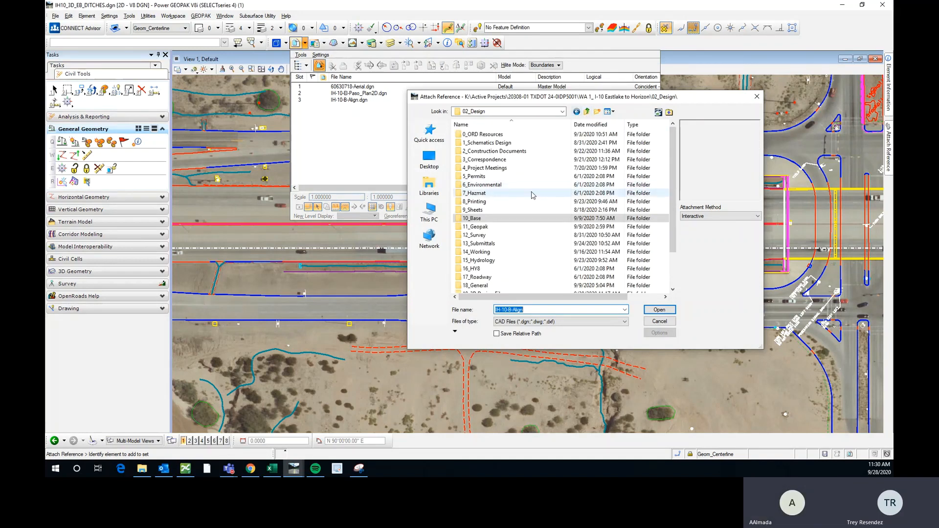
double_click(489, 252)
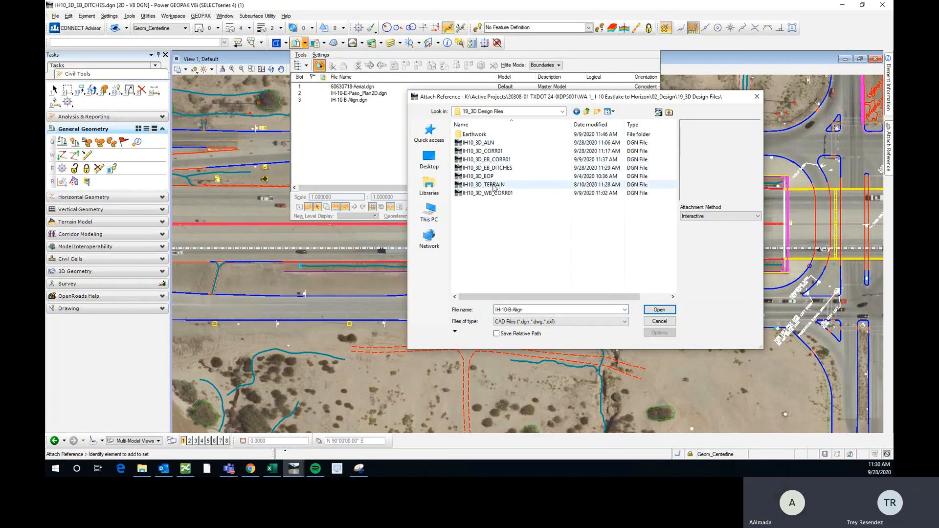
key("Escape")
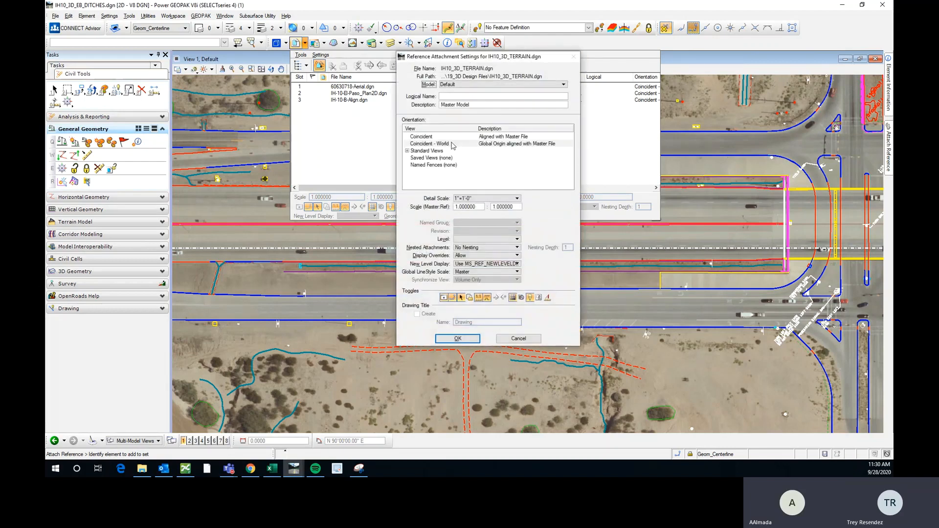
left_click(430, 143)
left_click(462, 338)
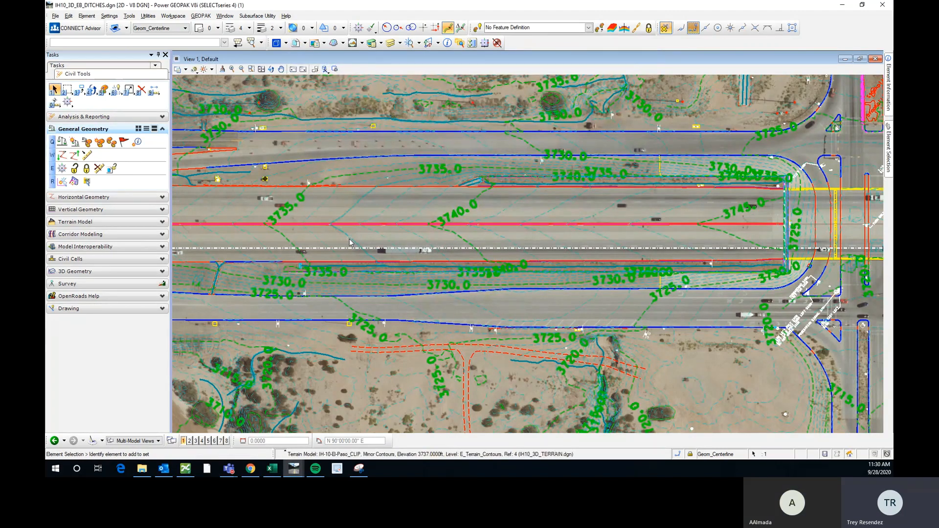
Examine the terrain contours across the main lanes and along the ditches near the start of the eastbound ditch line
mouse_move(350, 242)
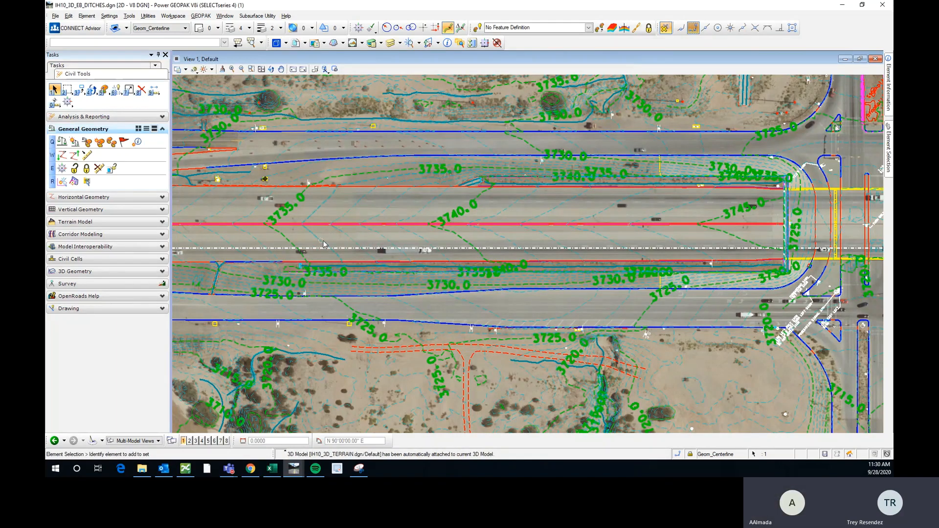
scroll(319, 241, "up", 1)
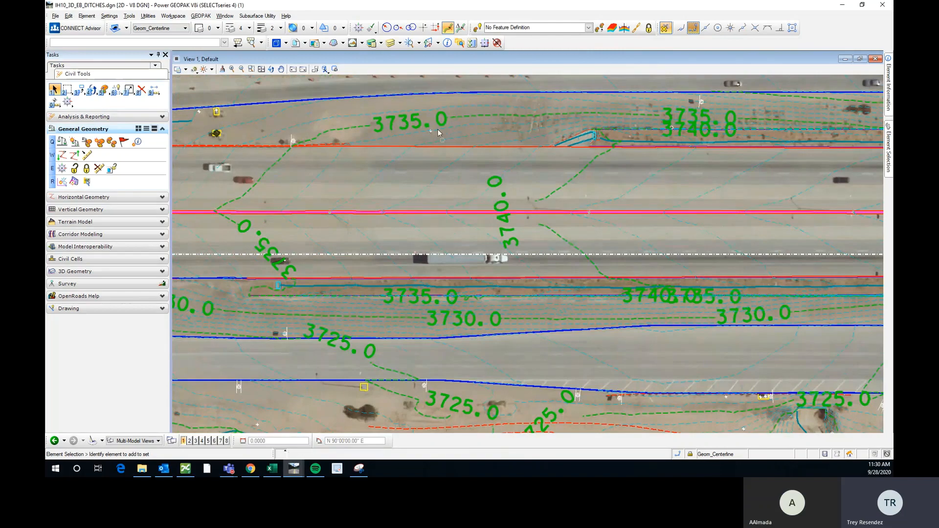
mouse_move(438, 126)
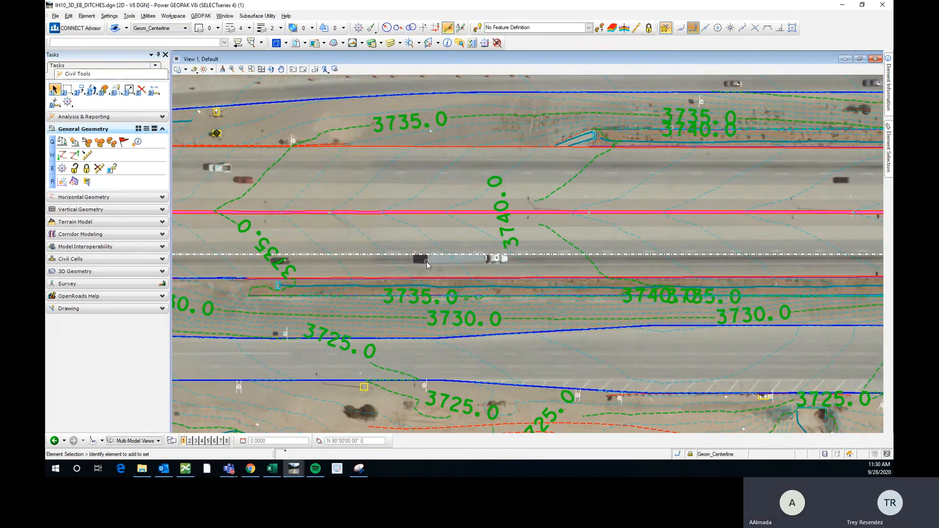
scroll(427, 264, "down", 1)
scroll(394, 254, "up", 1)
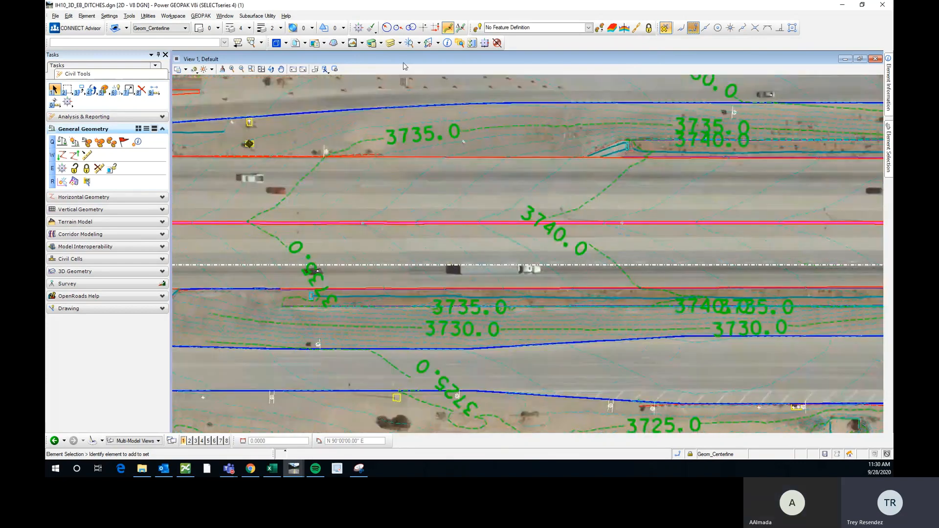
left_click(401, 44)
left_click(401, 44)
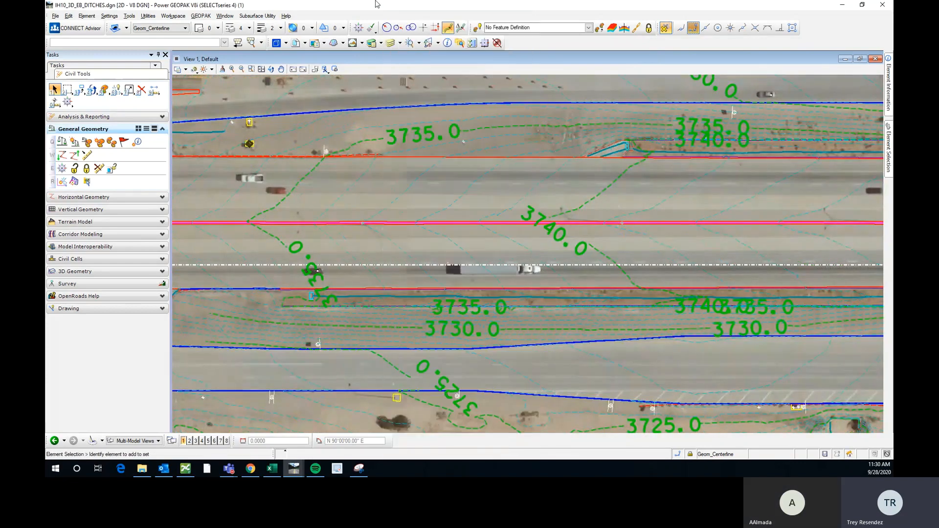
Turn off the display of the IH10_3D_TERRAIN.dgn reference
left_click(296, 43)
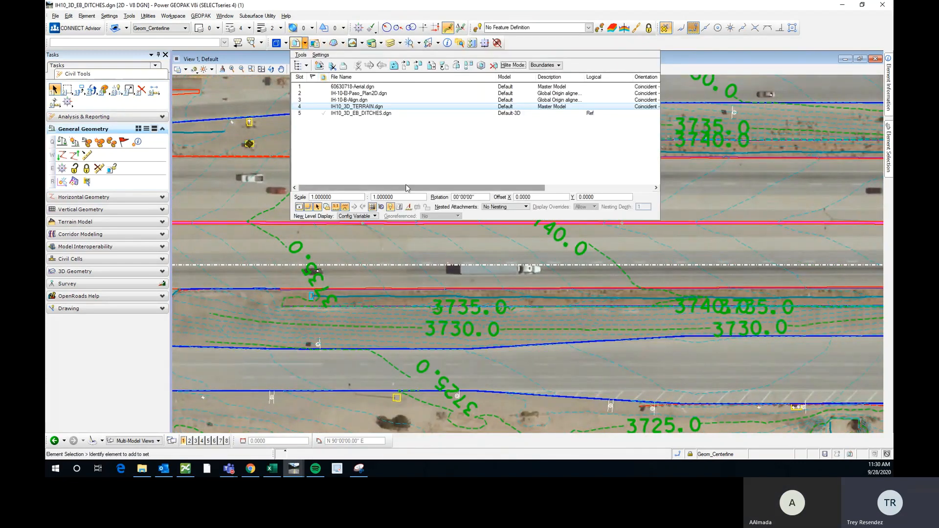
left_click(619, 107)
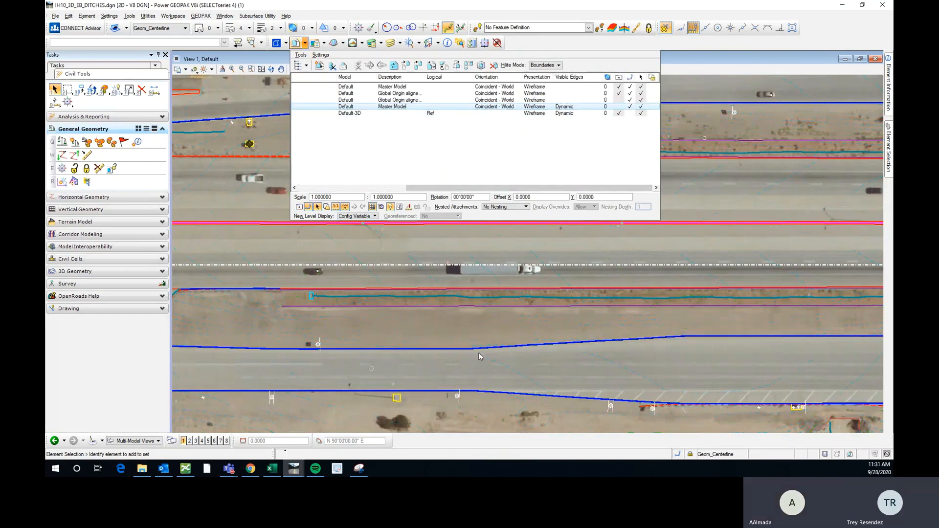
scroll(518, 273, "down", 2)
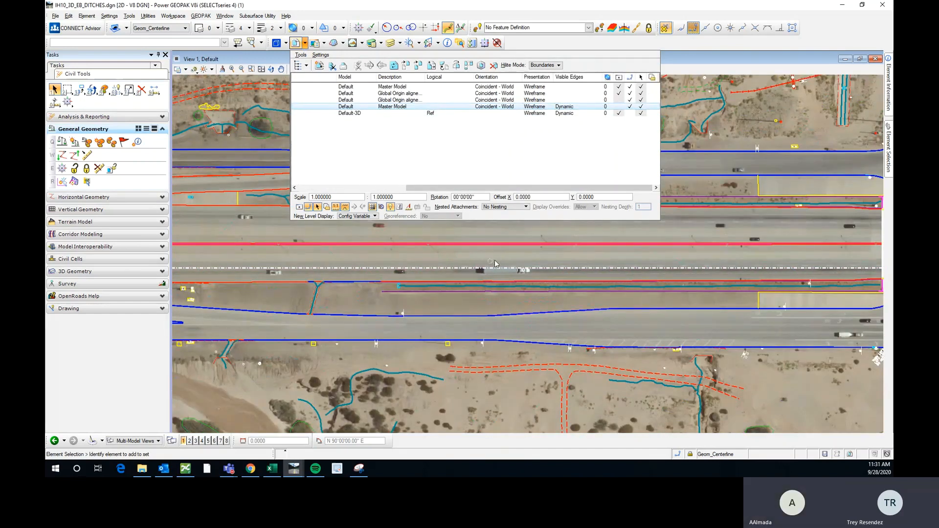
left_click(496, 260)
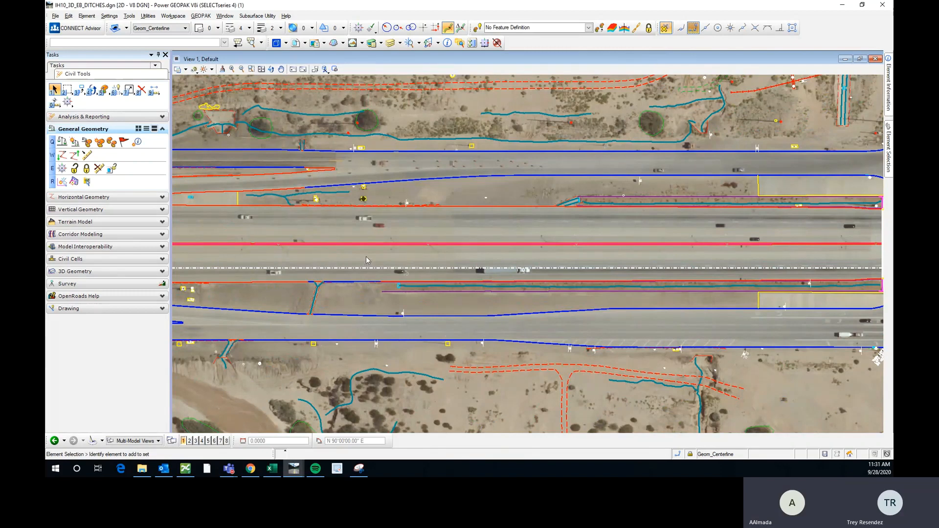
Draw a horizontal geometry line about 255 long between the eastbound ditch's retaining wall and the frontage road
left_click(93, 197)
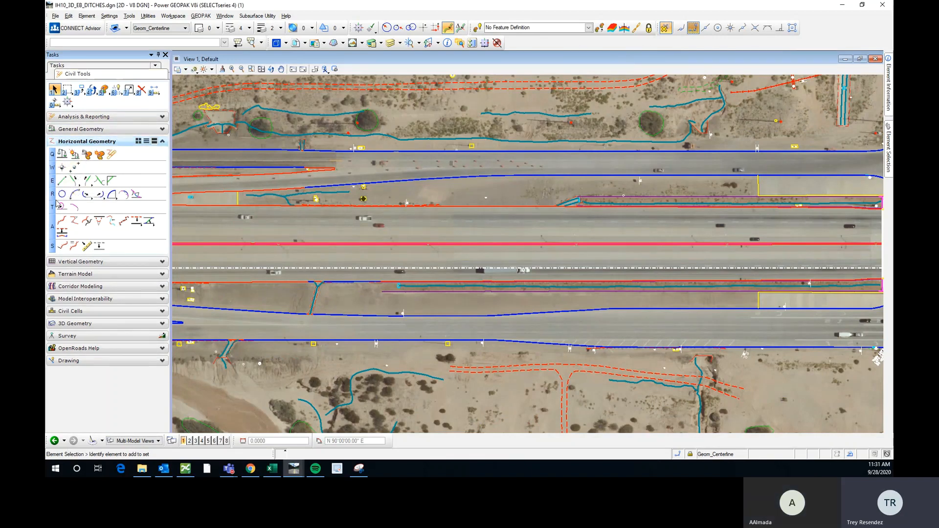
left_click(62, 181)
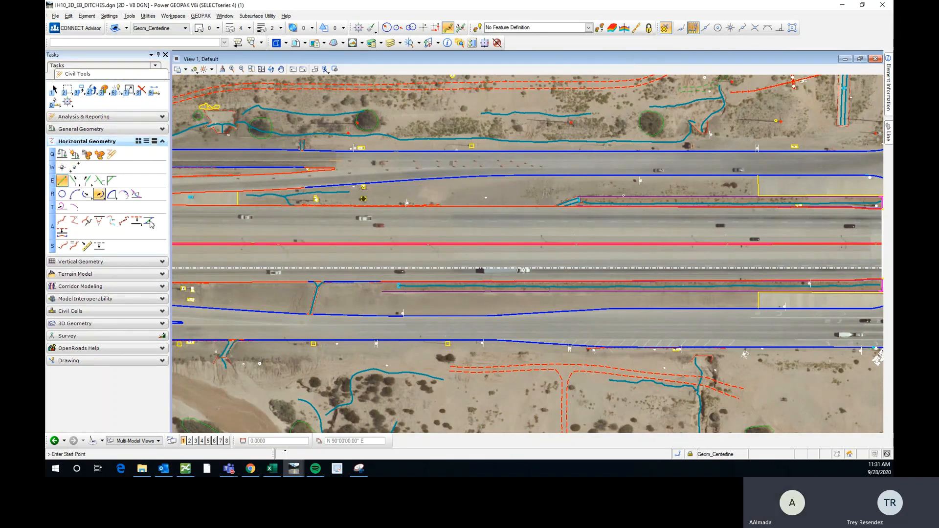
scroll(399, 291, "up", 2)
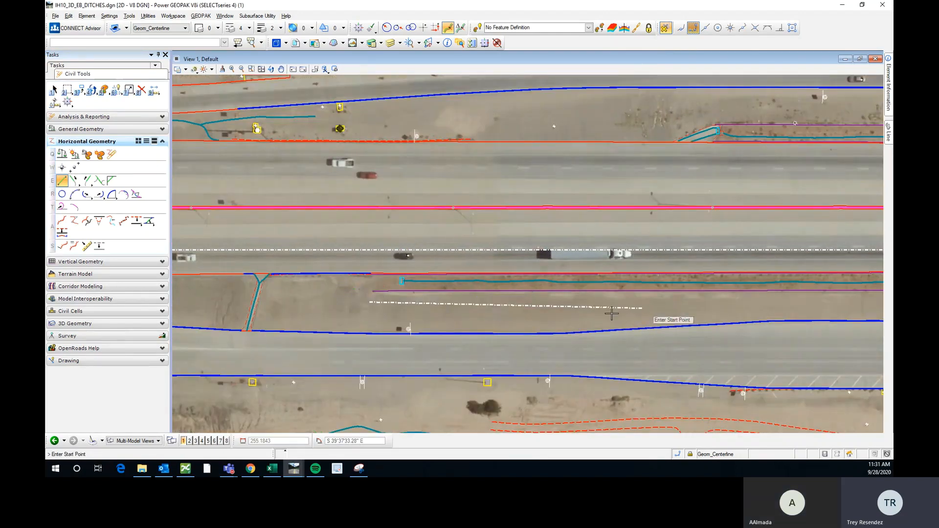
key("Escape")
Open the new line's profile model in View 2, examine the existing ground profile, and close that view
left_click(533, 304)
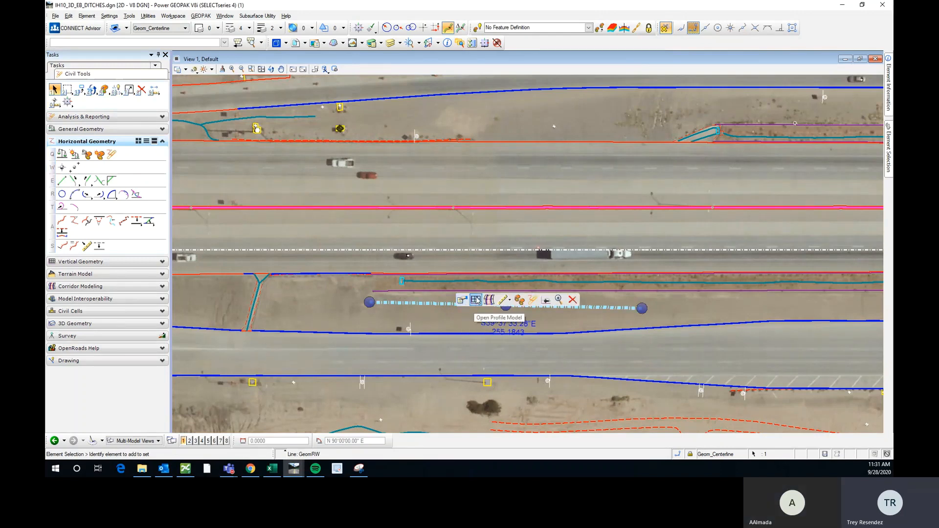
left_click(474, 299)
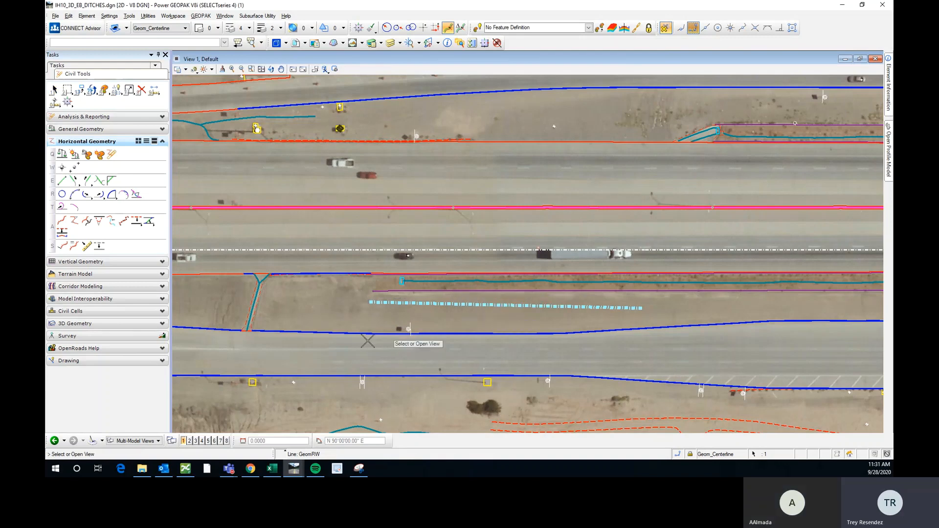
left_click(190, 441)
left_click(685, 239)
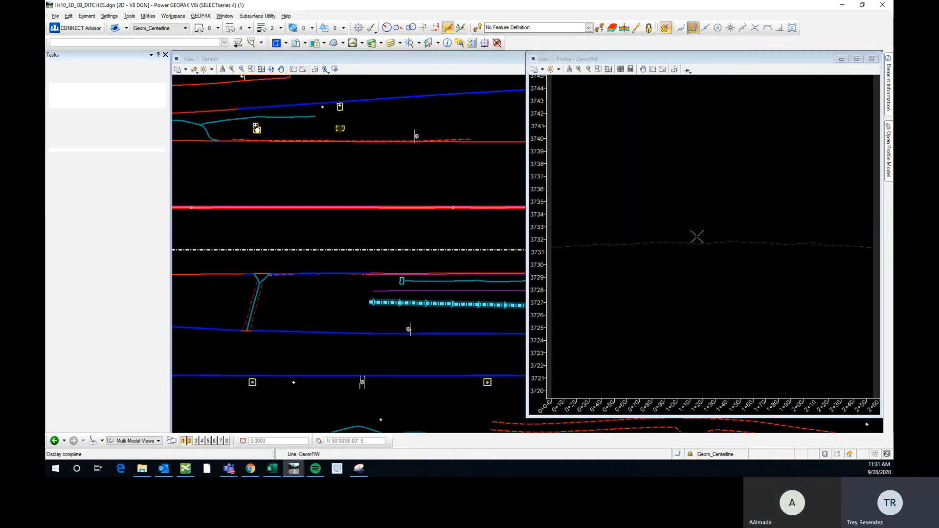
scroll(714, 247, "down", 5)
scroll(251, 250, "down", 2)
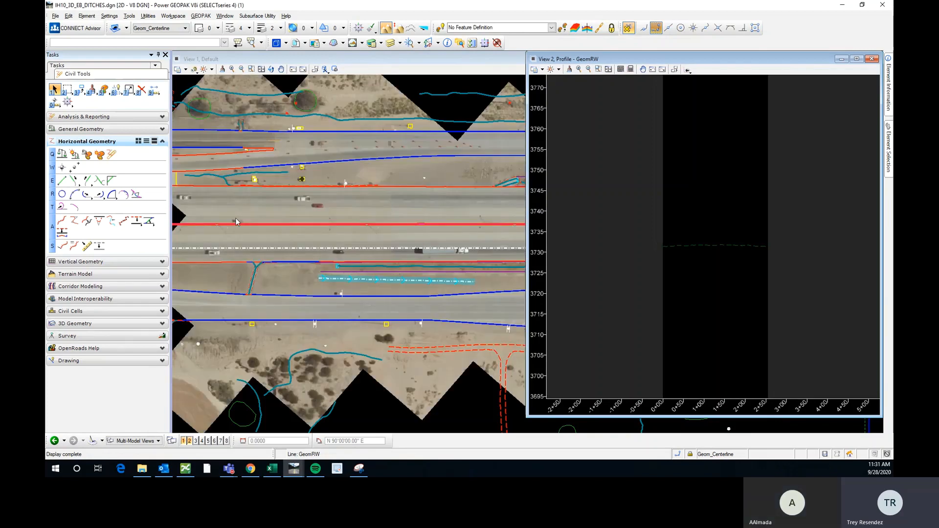
left_click(439, 243)
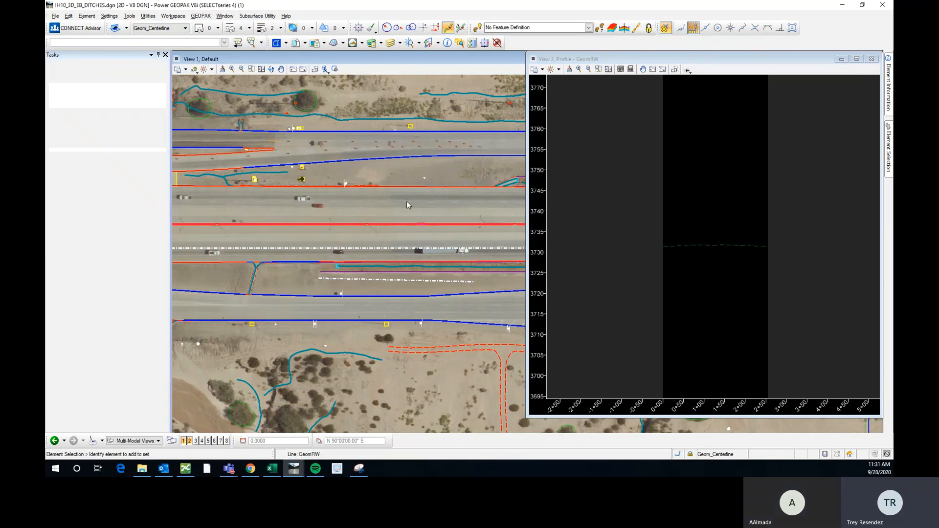
left_click(871, 58)
Delete the line drawn between the eastbound retaining wall and the frontage road
left_click(416, 279)
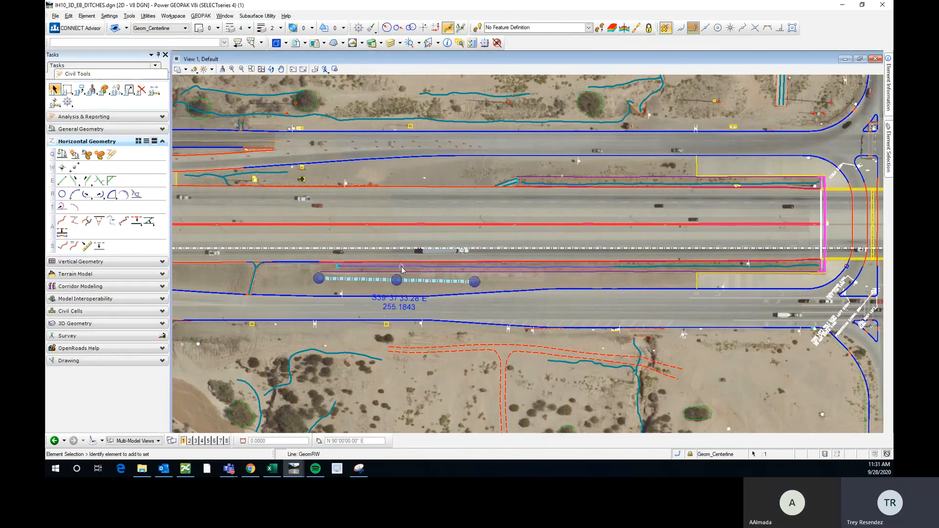
scroll(504, 284, "up", 3)
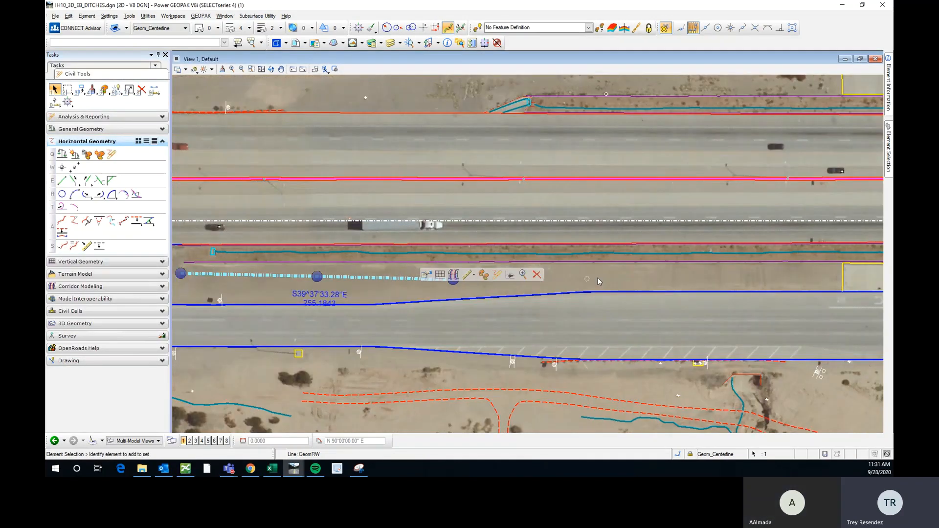
scroll(460, 283, "down", 5)
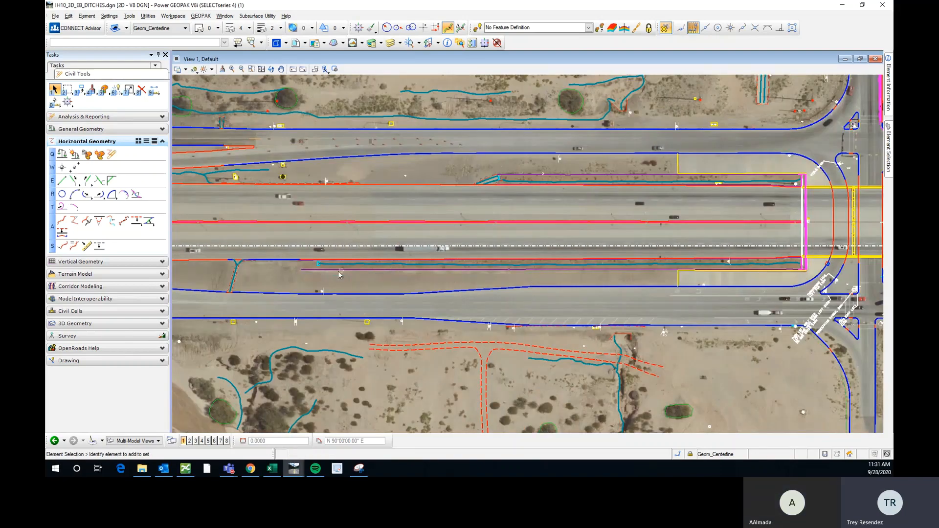
Examine the retaining wall and paved curb lines along the eastbound ditch, from the overpass end back to the ditch's start
scroll(265, 257, "up", 3)
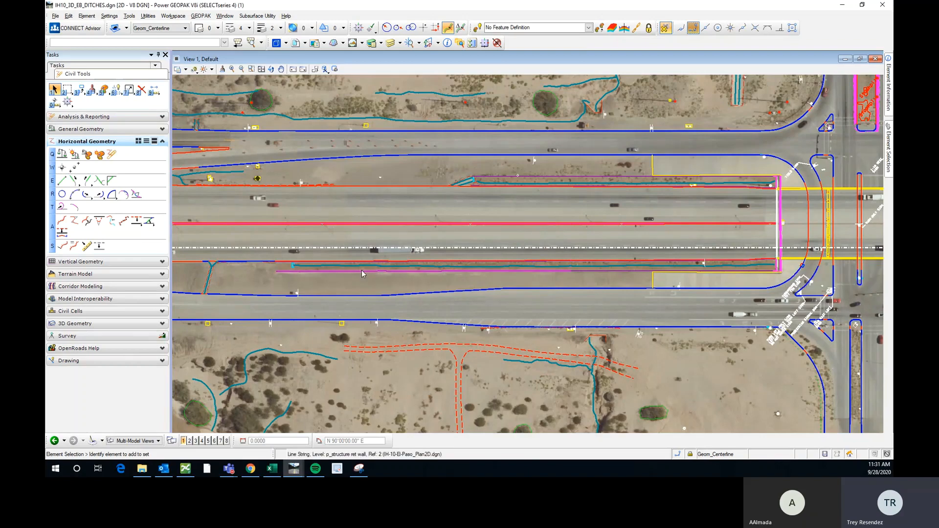
scroll(777, 269, "up", 3)
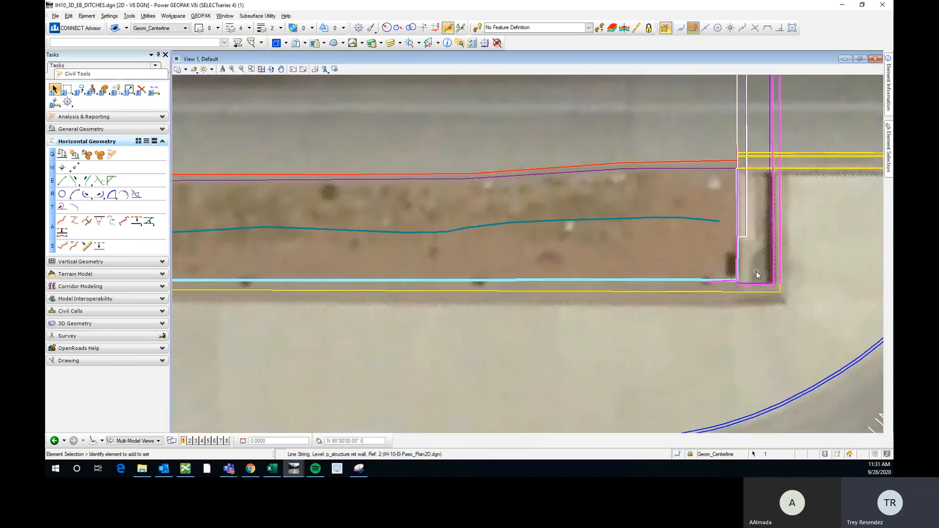
scroll(757, 271, "down", 2)
scroll(757, 271, "up", 2)
scroll(752, 263, "down", 1)
scroll(804, 275, "down", 5)
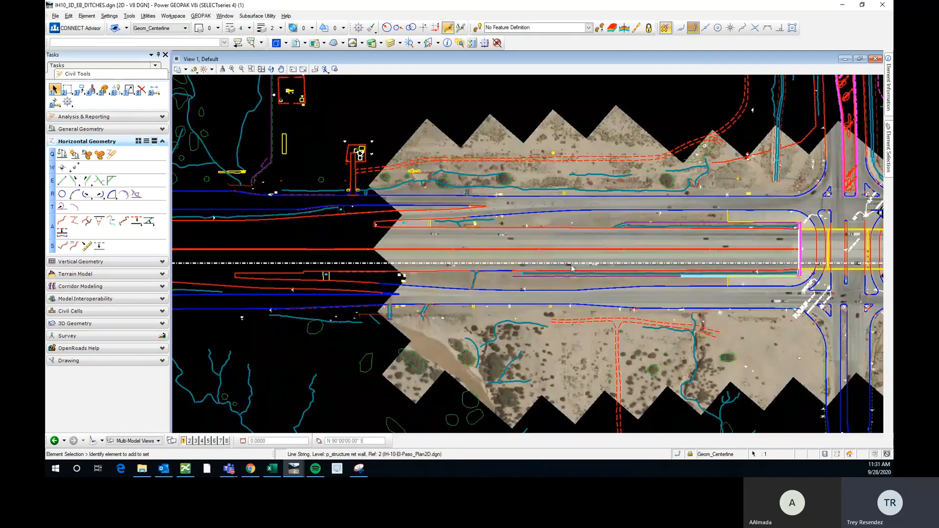
scroll(495, 281, "up", 5)
scroll(495, 281, "down", 5)
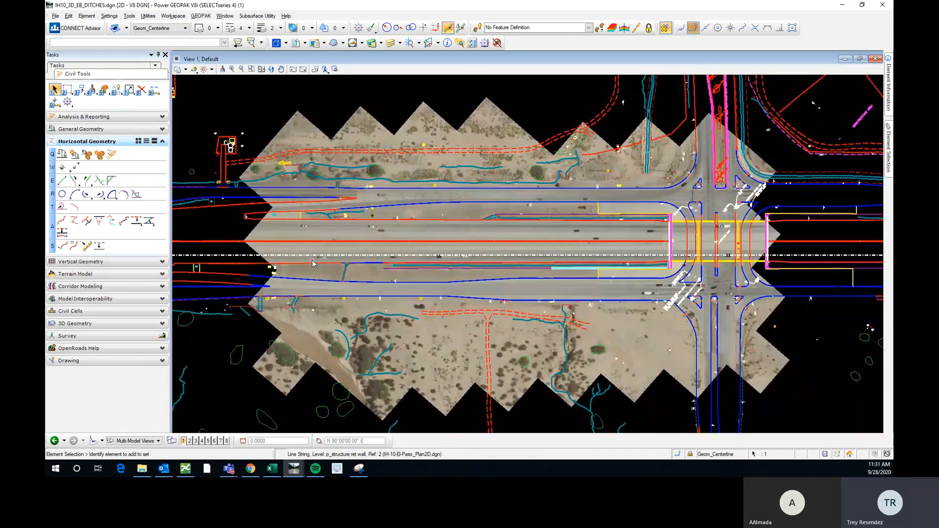
scroll(410, 265, "up", 5)
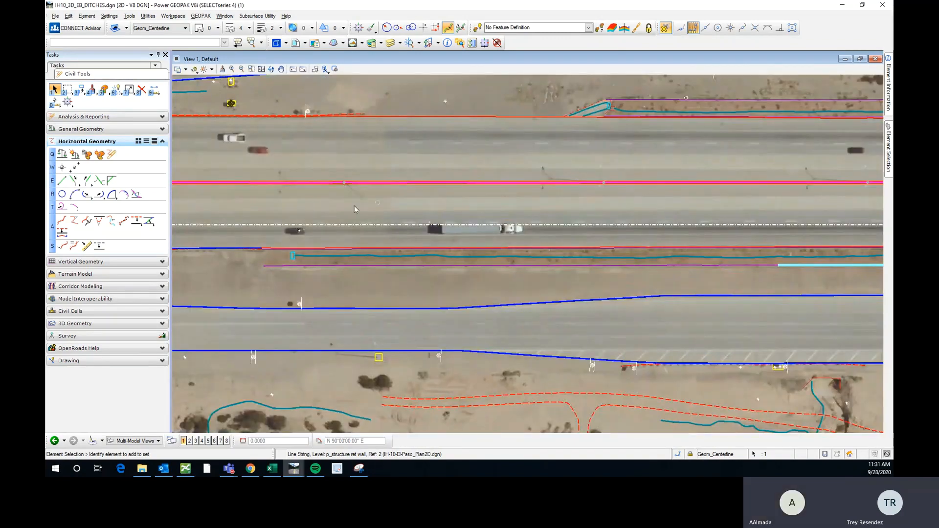
scroll(327, 246, "up", 5)
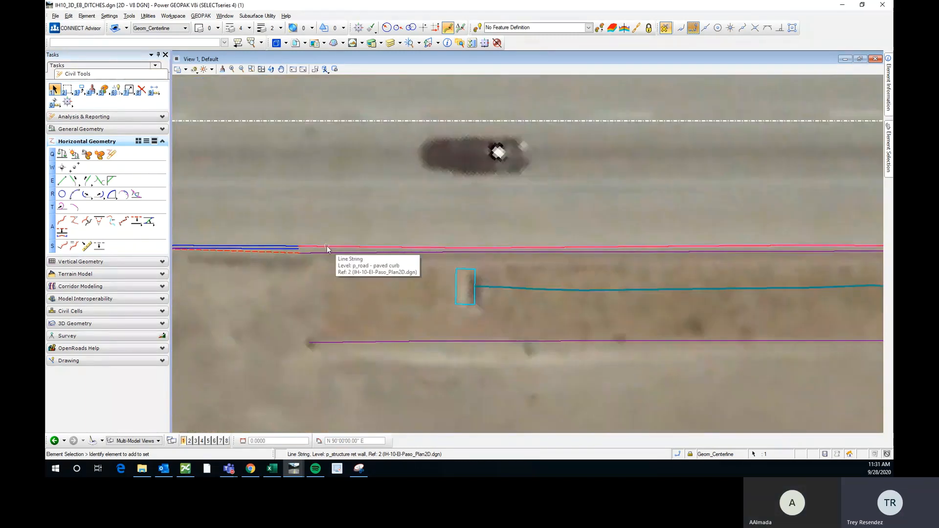
scroll(298, 251, "down", 3)
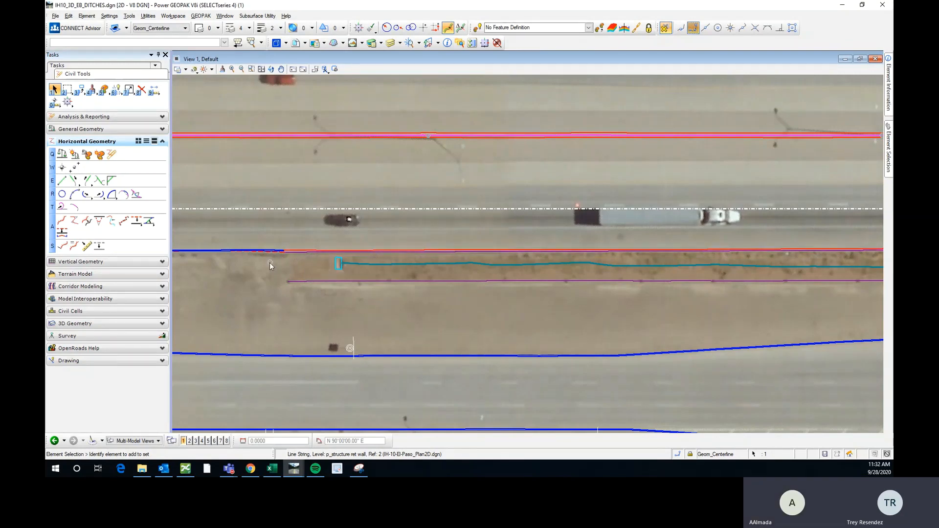
scroll(270, 262, "down", 5)
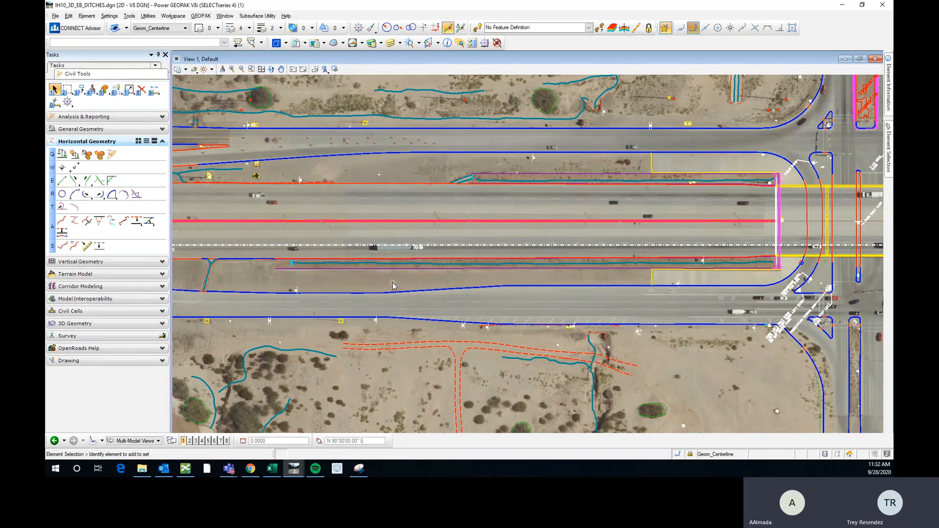
Turn off the display of the IH-10-El-Paso_Plan2D.dgn reference, leaving the aerial and the alignment
left_click(295, 43)
left_click_drag(480, 190, 568, 191)
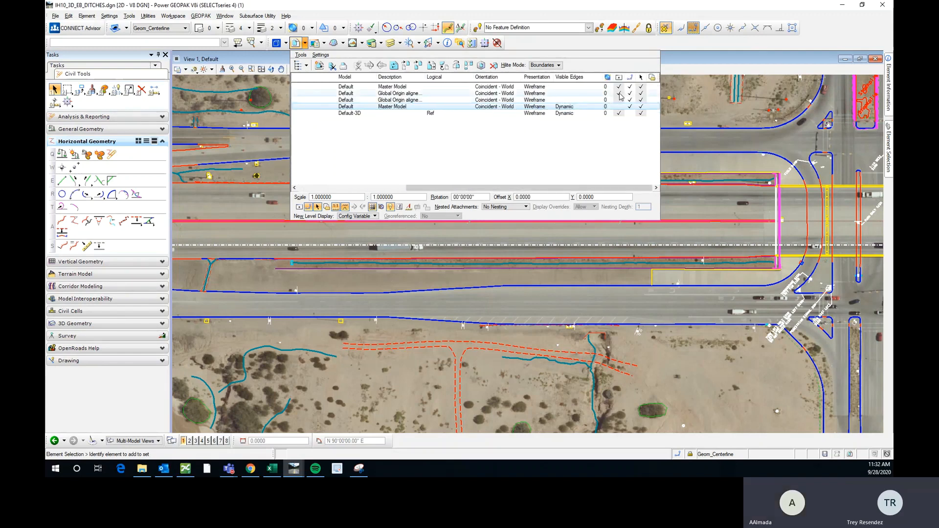
left_click(620, 93)
left_click(322, 287)
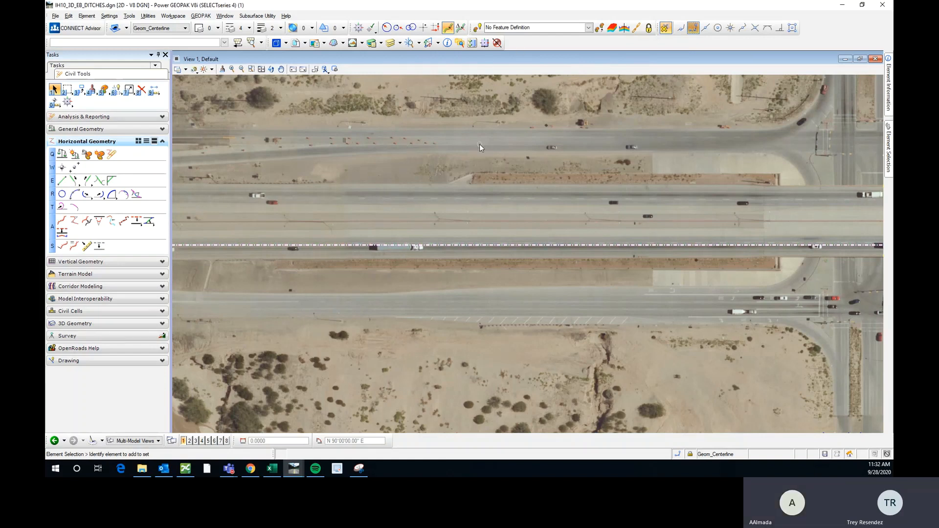
left_click(582, 28)
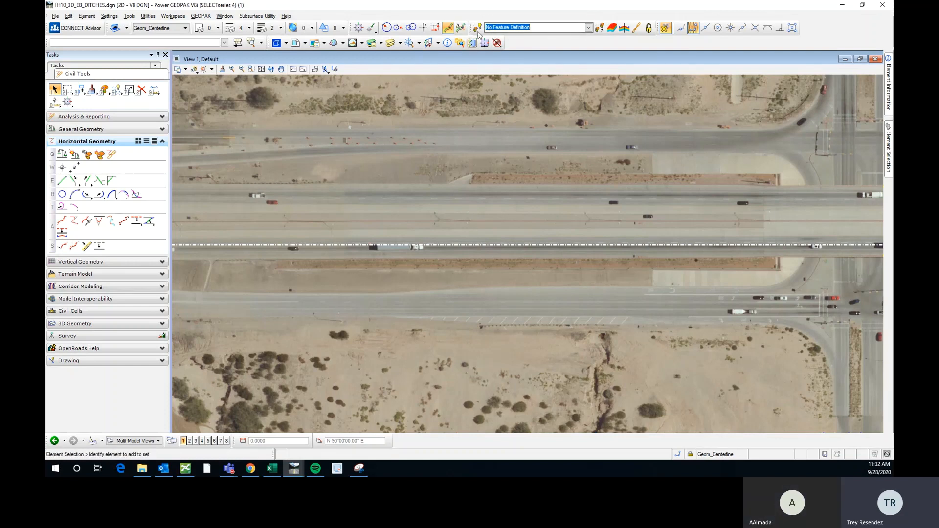
left_click(100, 117)
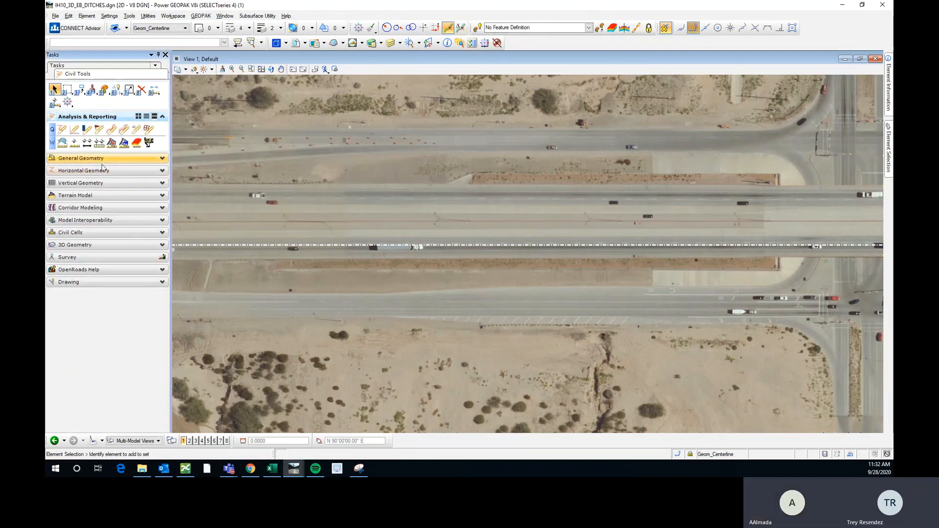
left_click(102, 159)
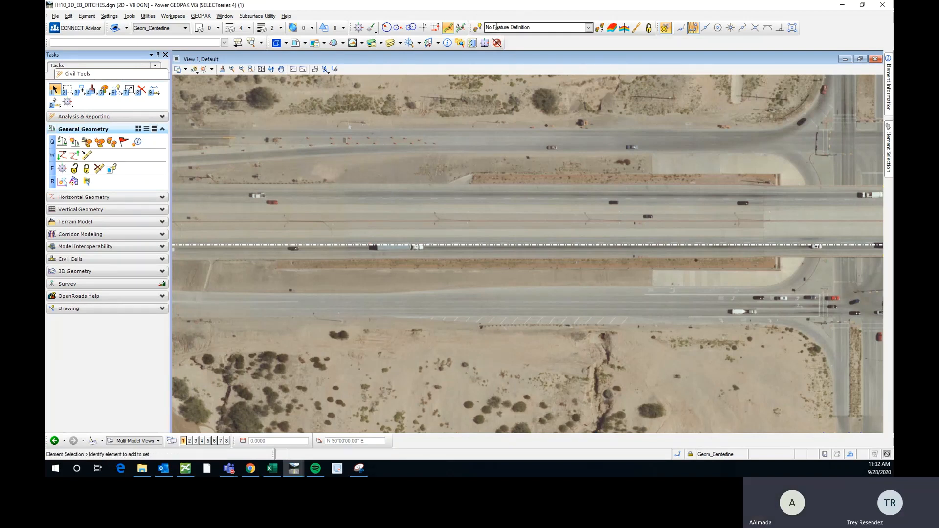
left_click(460, 28)
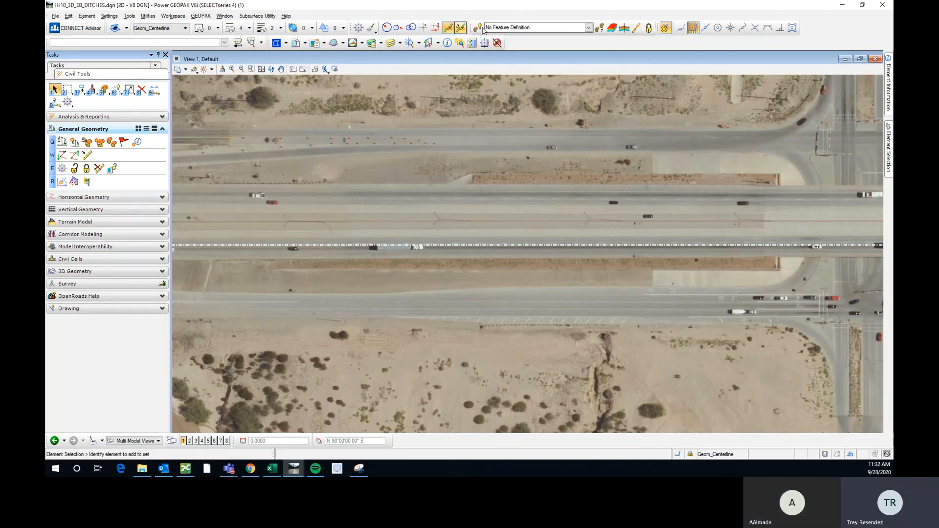
Look through the Linear, Right of Way and TxDOT feature definition groups for a definition suited to the ditch edge lines
left_click(589, 28)
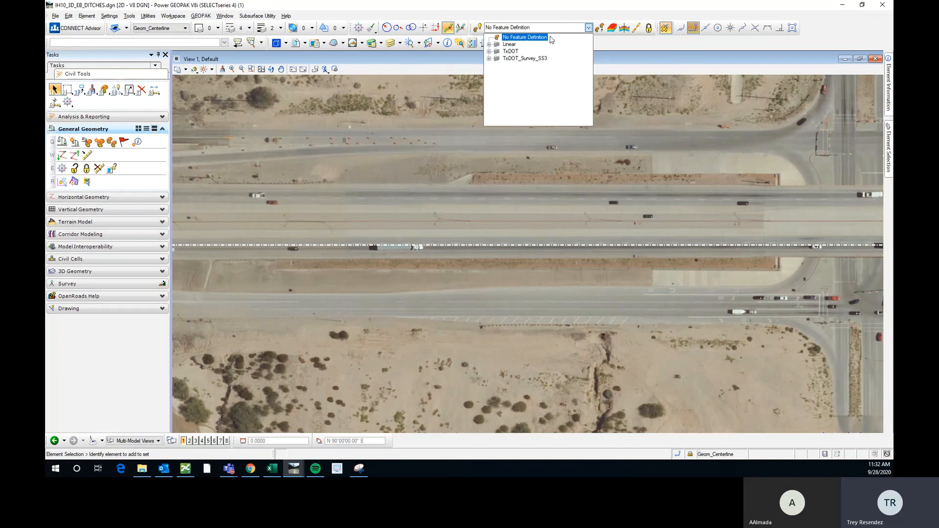
left_click(490, 44)
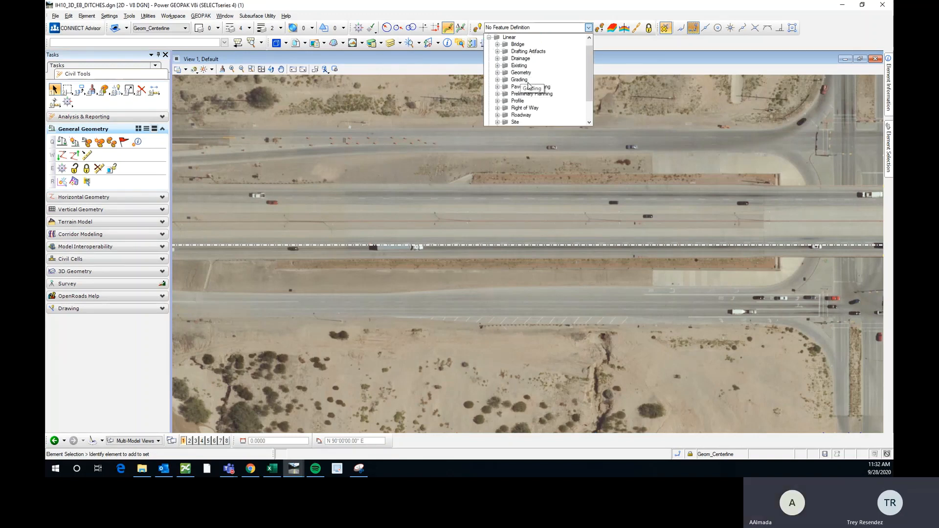
scroll(528, 86, "down", 1)
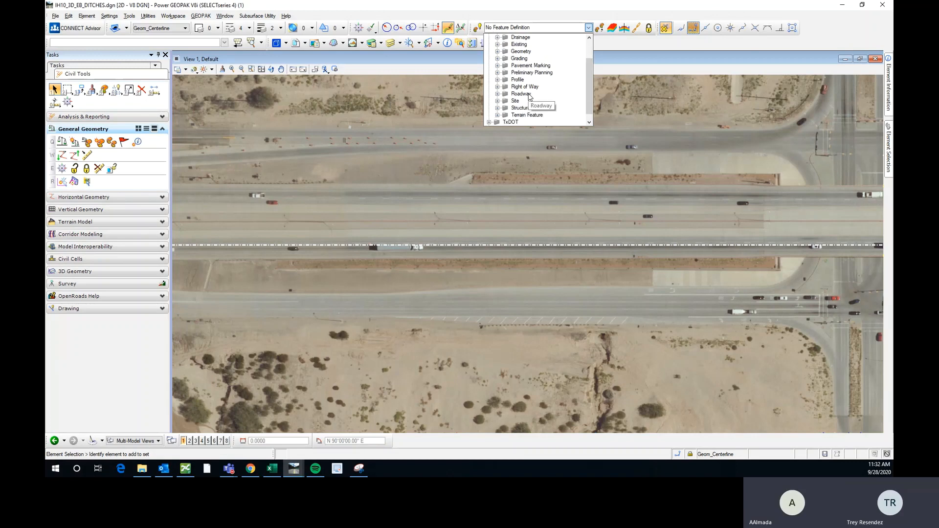
left_click(498, 87)
scroll(506, 86, "up", 2)
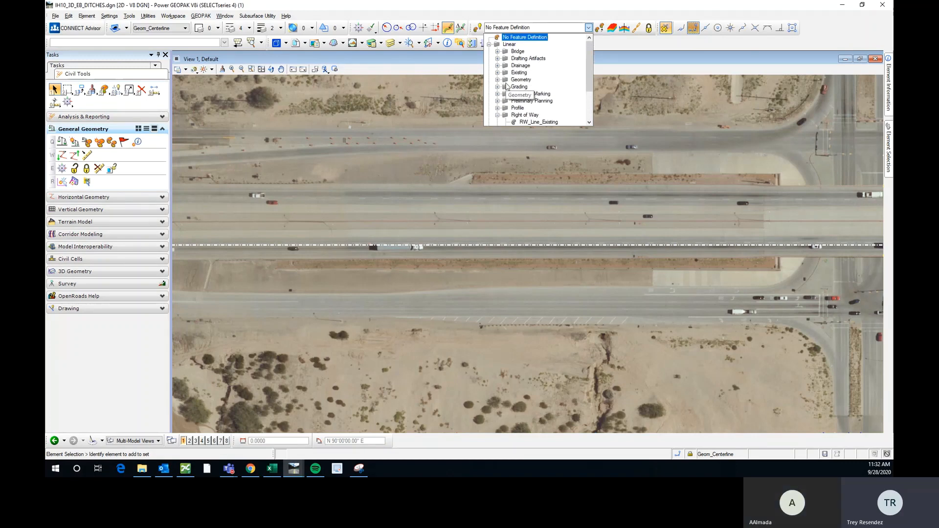
left_click(489, 44)
left_click(489, 51)
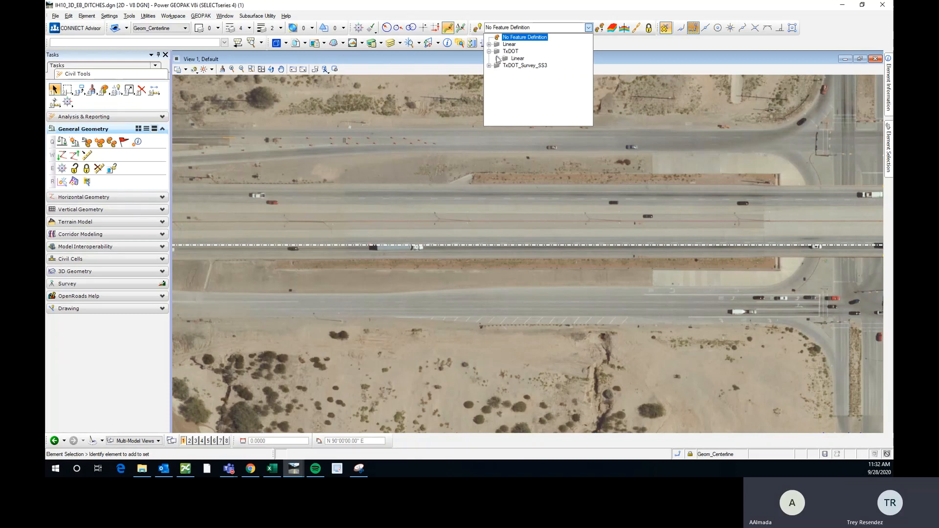
left_click(498, 59)
left_click(489, 51)
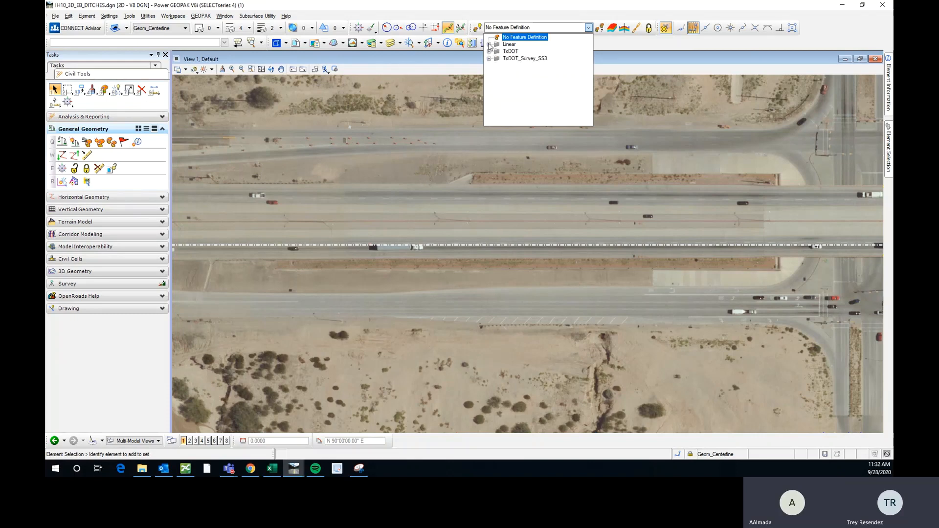
Choose Road_EdgeOfPavement from the Linear Roadway group as the feature definition and turn on its use for new geometry
left_click(489, 44)
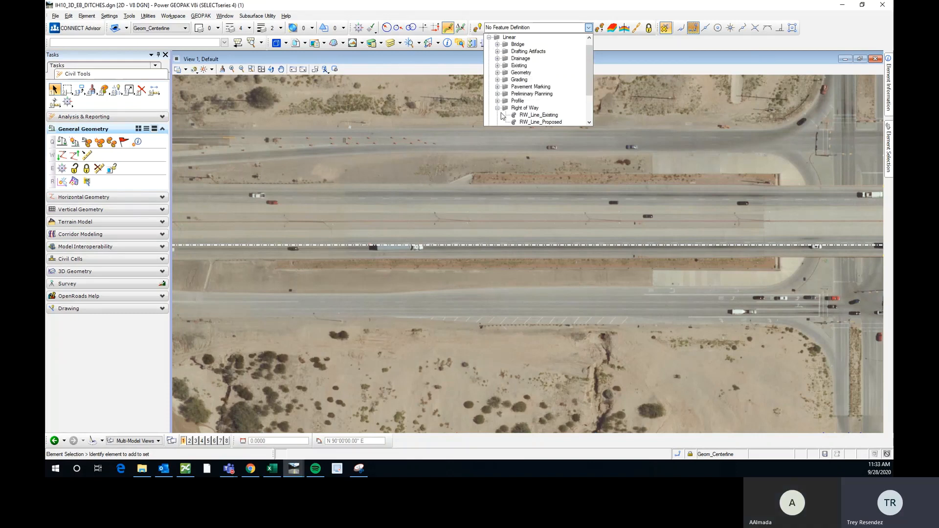
scroll(524, 98, "down", 1)
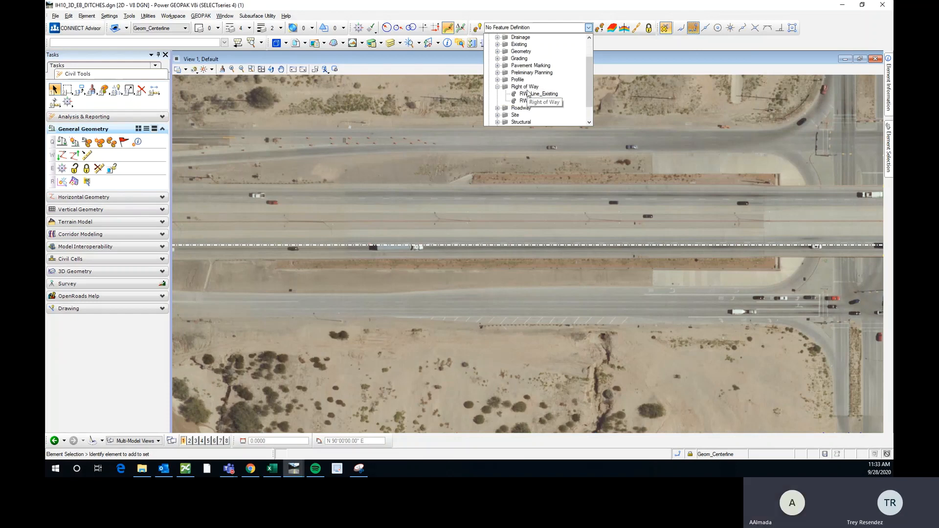
left_click(497, 86)
left_click(497, 93)
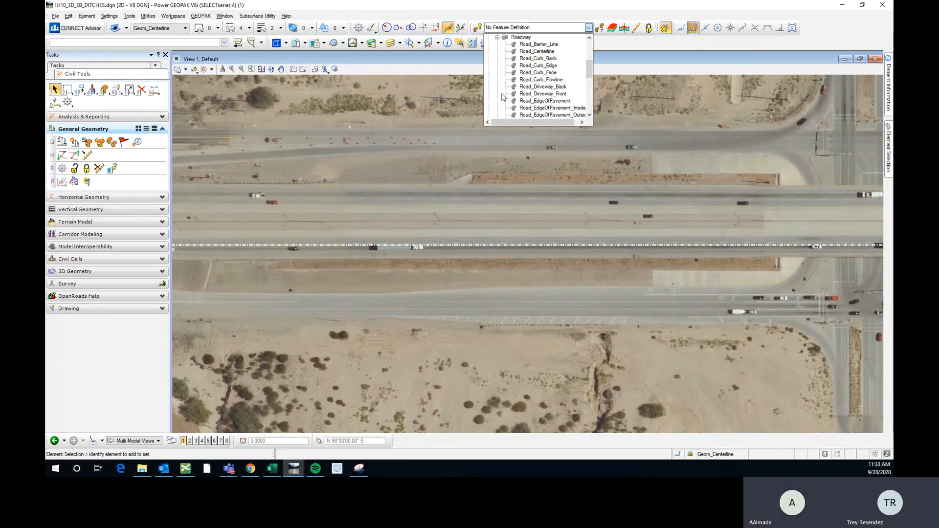
left_click(544, 101)
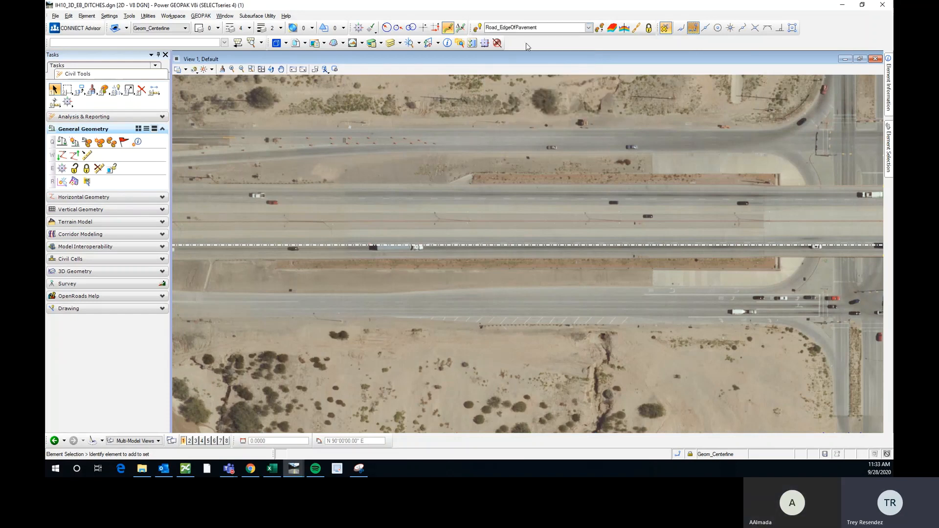
left_click(479, 28)
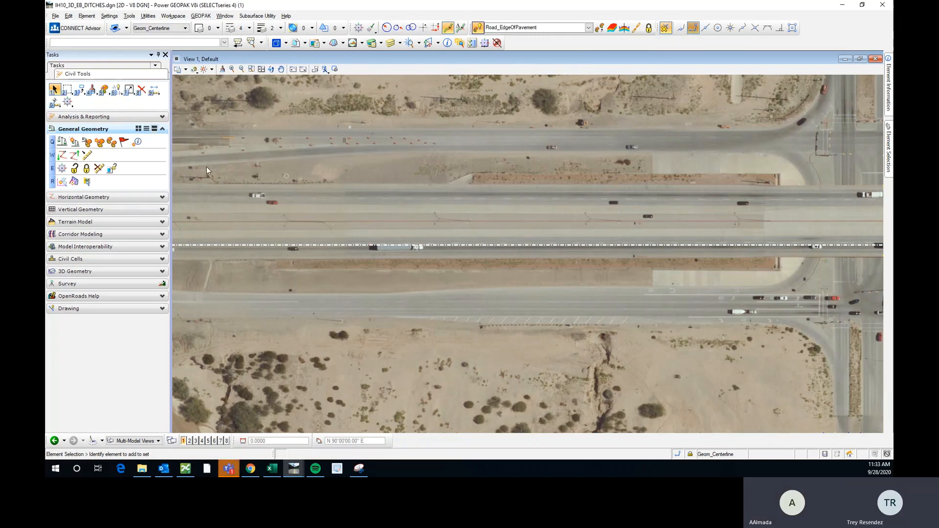
Draw two straight civil lines, each about 816 long, along both long edges of the brown strip beside the eastbound main lanes
left_click(84, 197)
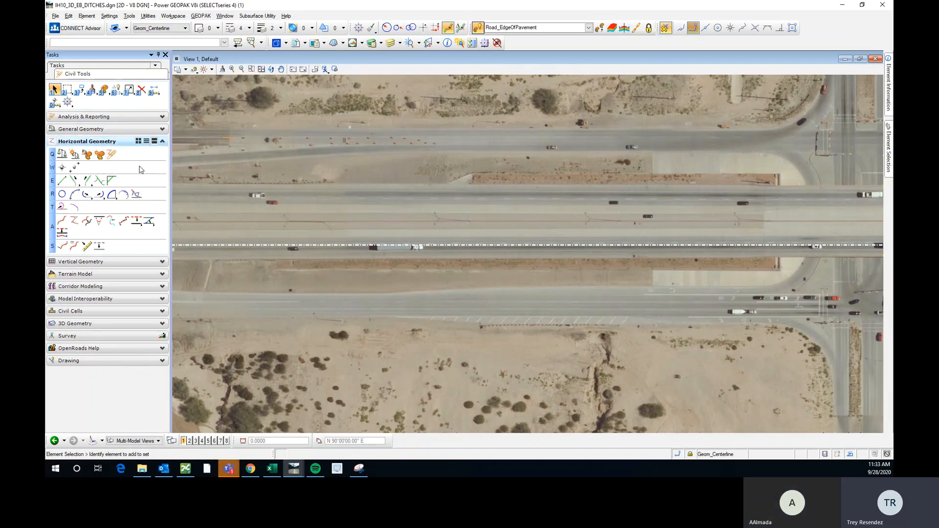
left_click(62, 181)
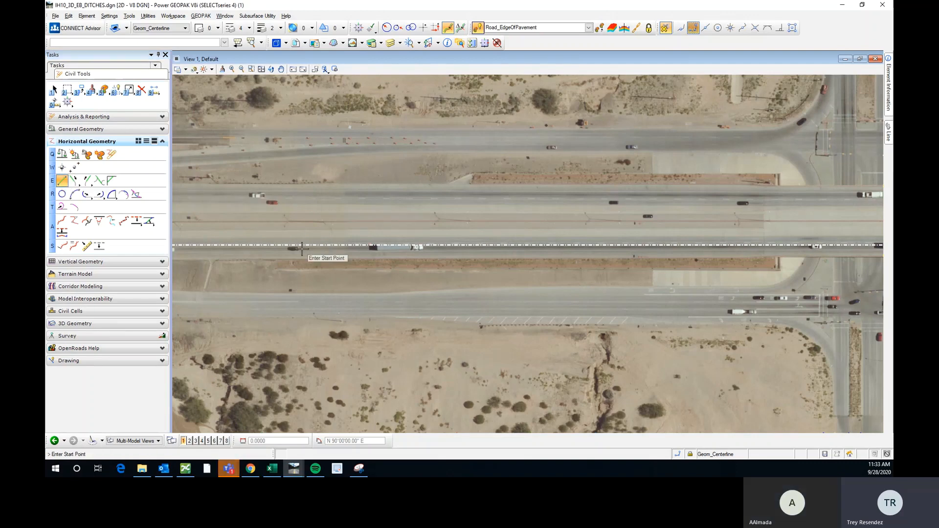
scroll(283, 263, "up", 3)
scroll(259, 260, "up", 3)
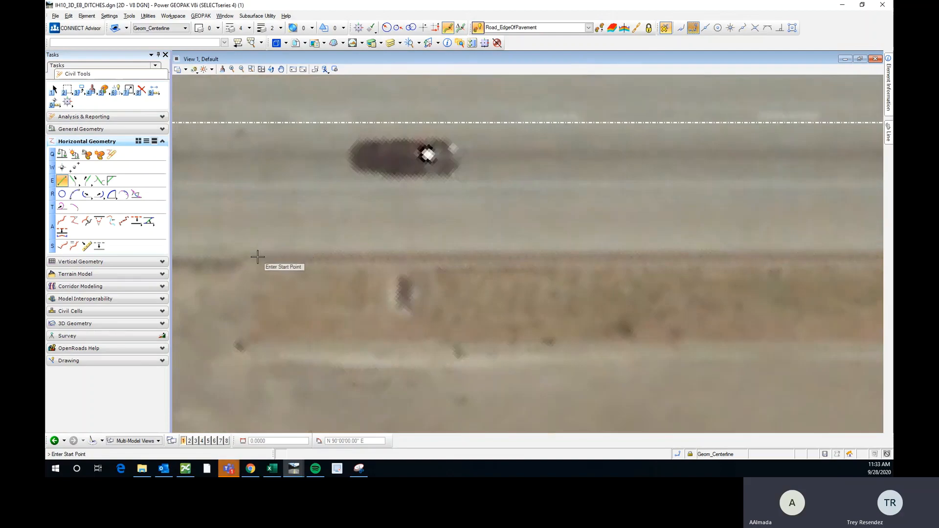
scroll(256, 260, "down", 3)
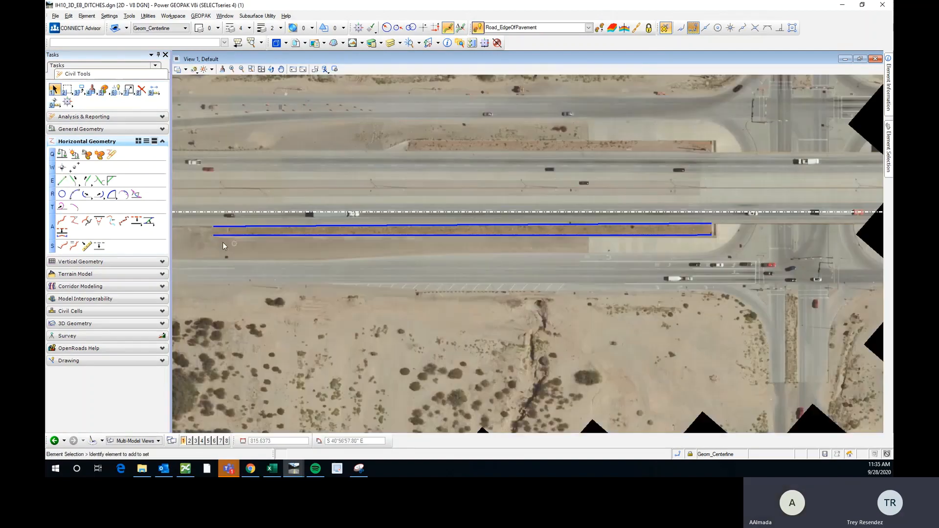
scroll(222, 243, "up", 2)
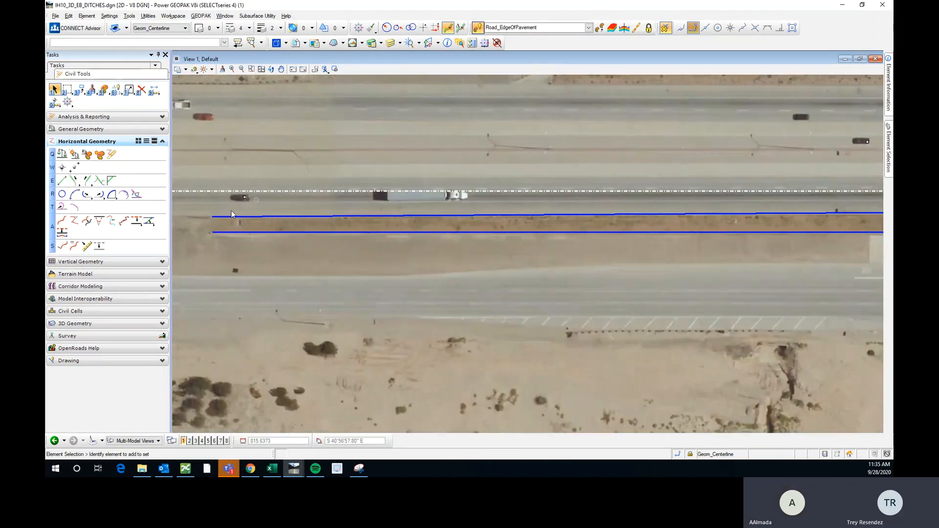
scroll(304, 228, "down", 3)
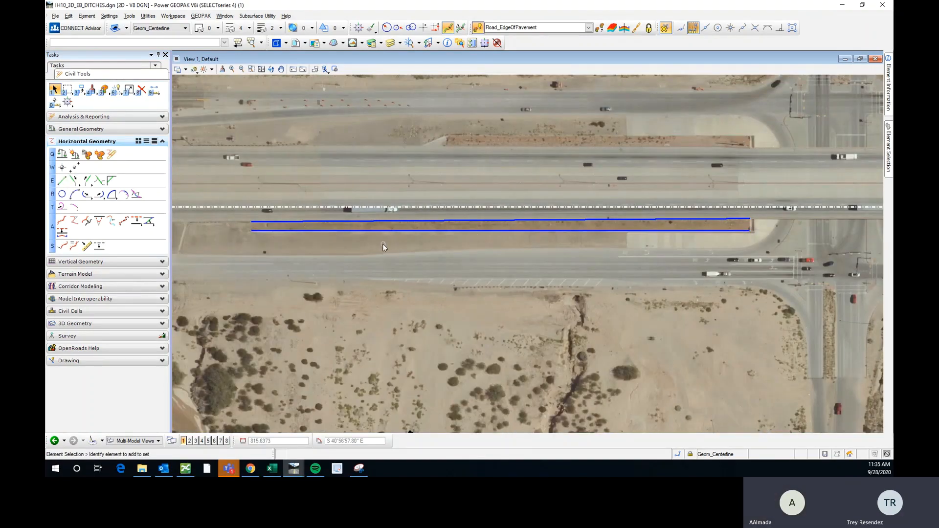
left_click(201, 16)
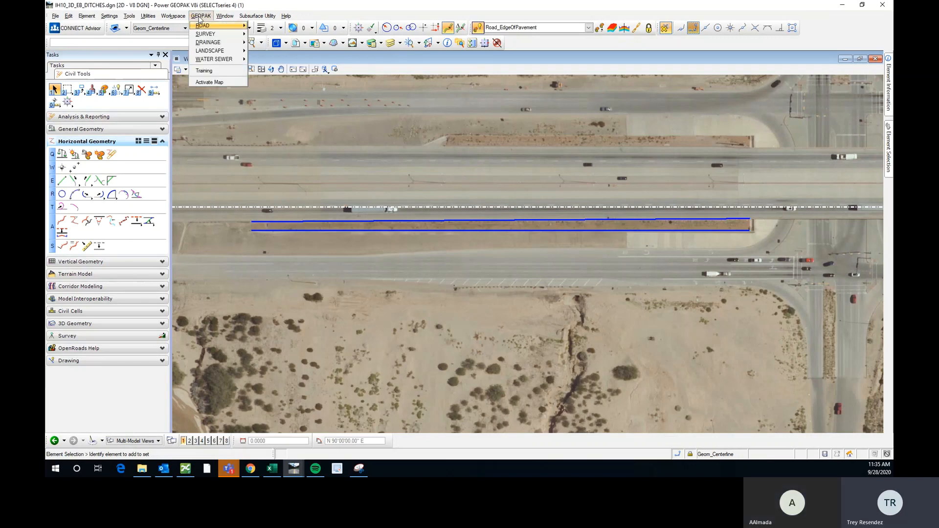
mouse_move(235, 28)
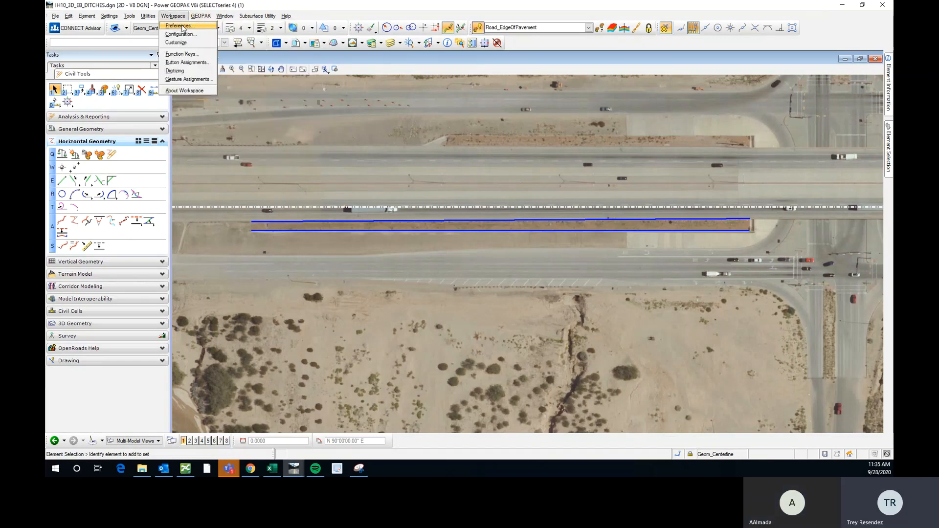
left_click(181, 33)
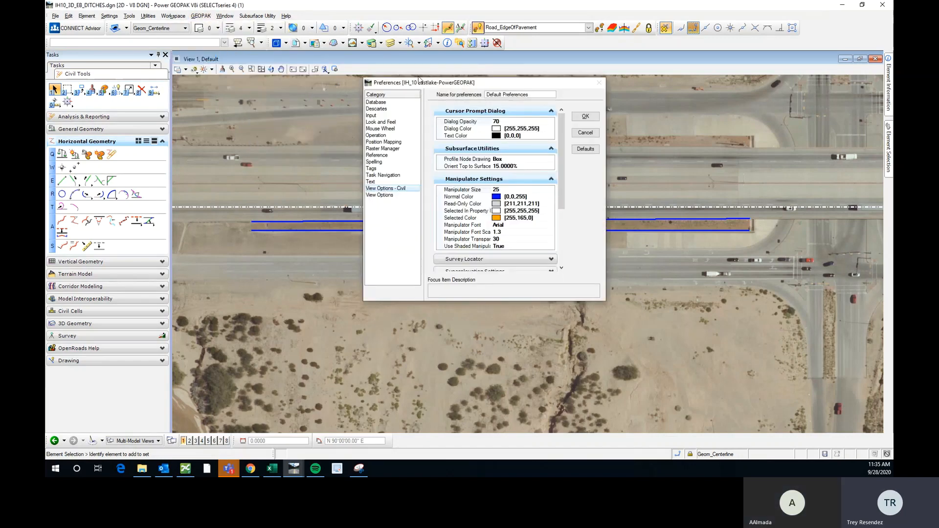
left_click(586, 133)
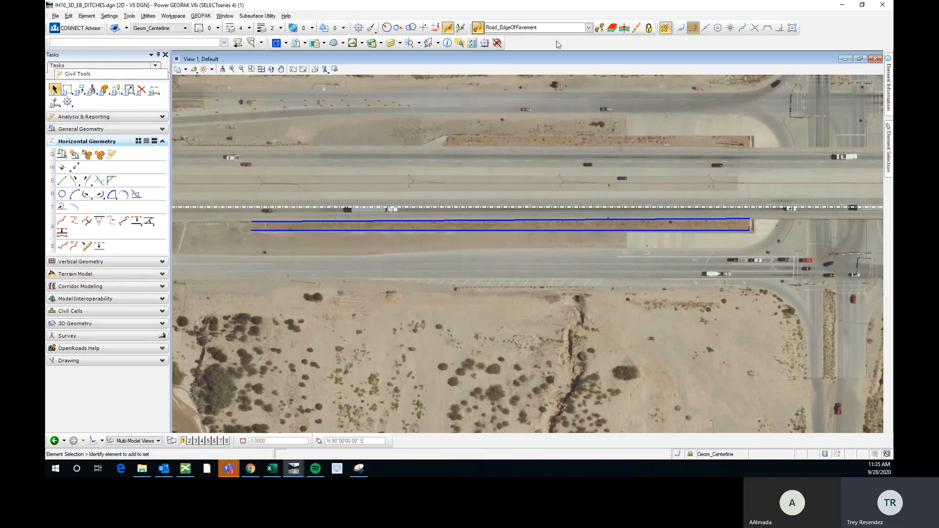
left_click(588, 31)
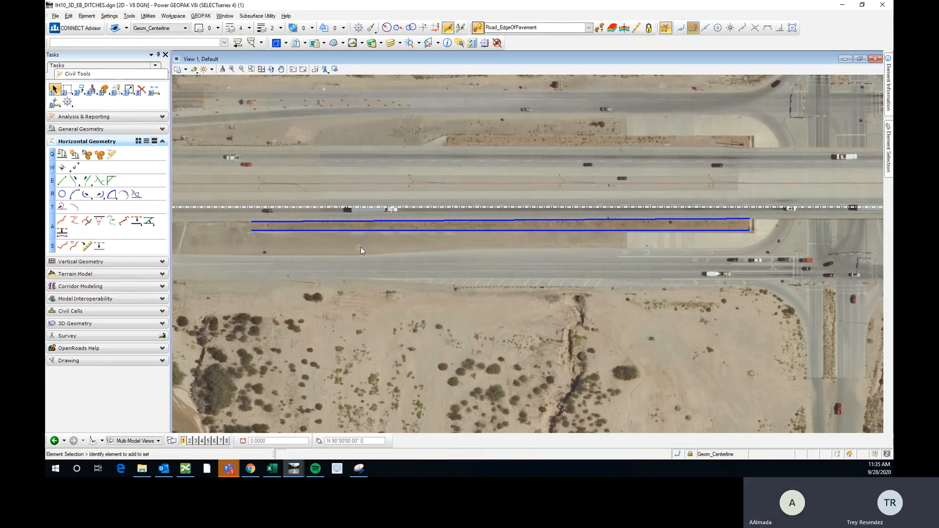
Examine the two lines along the brown strip, selecting each to compare its civil properties and handles
left_click(351, 222)
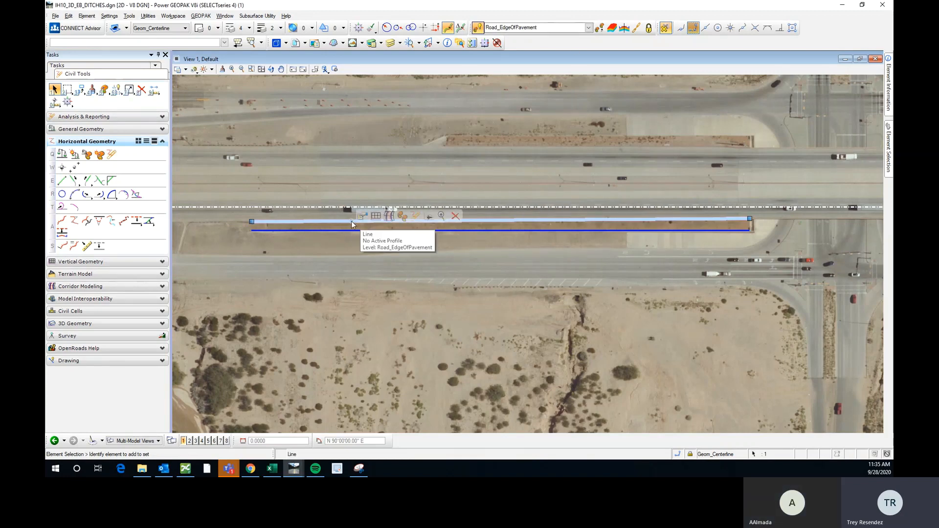
left_click(343, 230)
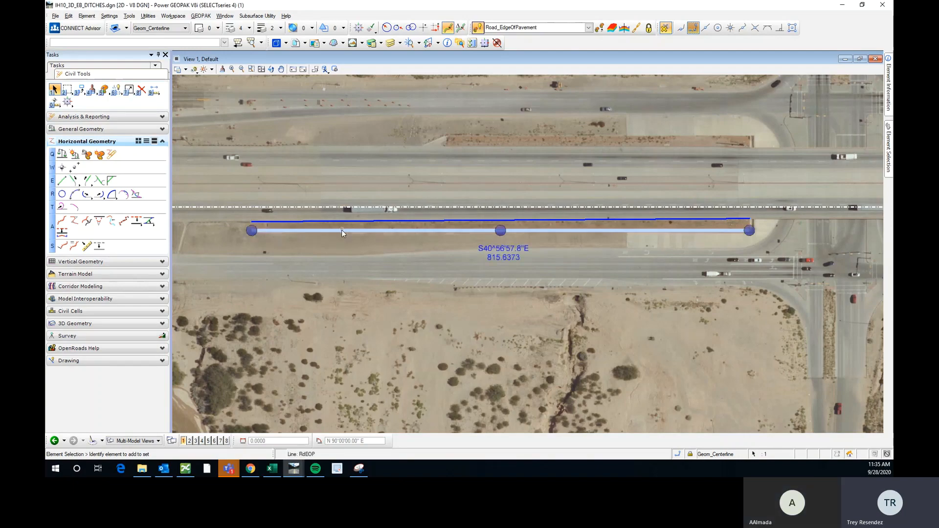
scroll(342, 230, "up", 3)
left_click(355, 213)
scroll(351, 213, "down", 3)
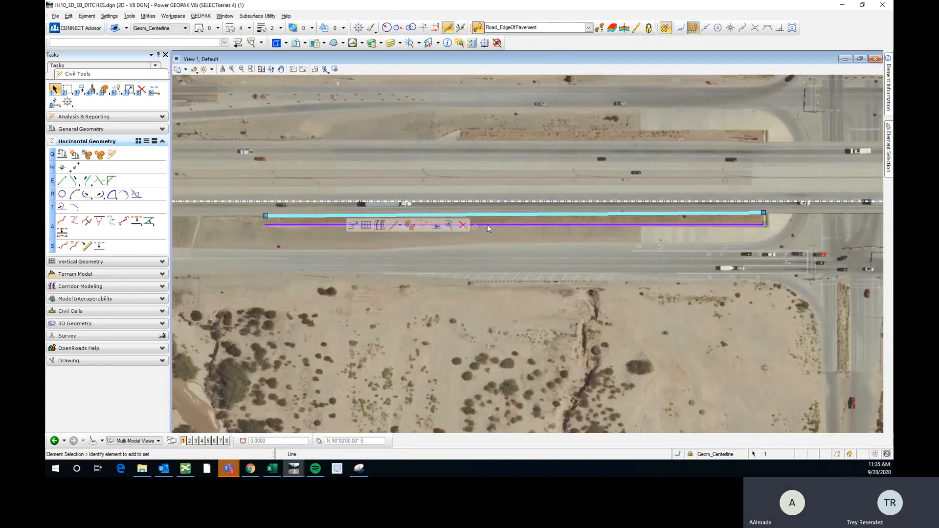
scroll(297, 213, "up", 3)
scroll(297, 213, "up", 2)
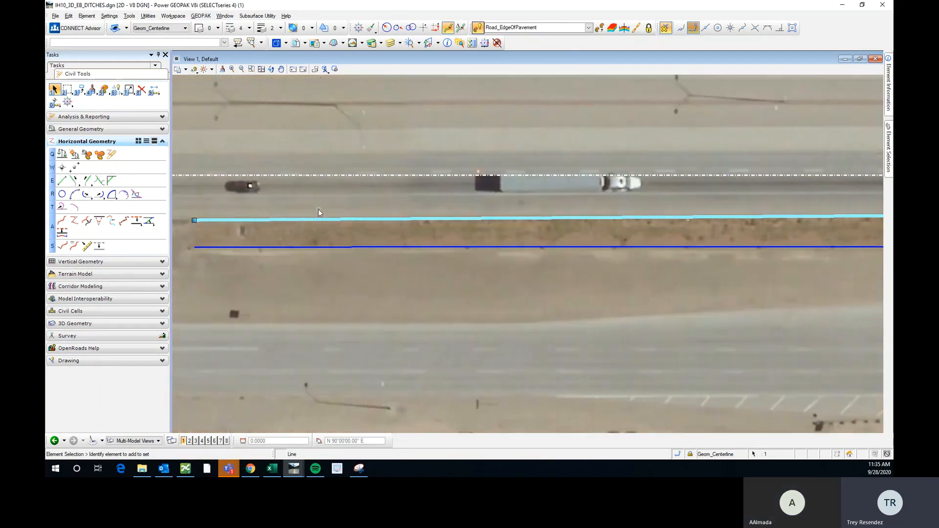
scroll(295, 219, "down", 4)
scroll(328, 210, "up", 2)
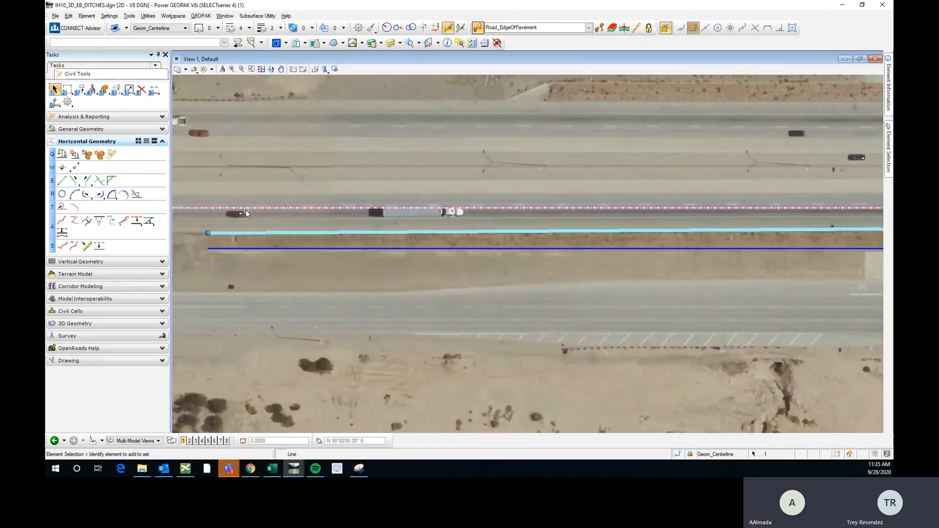
scroll(246, 210, "down", 2)
left_click(435, 234)
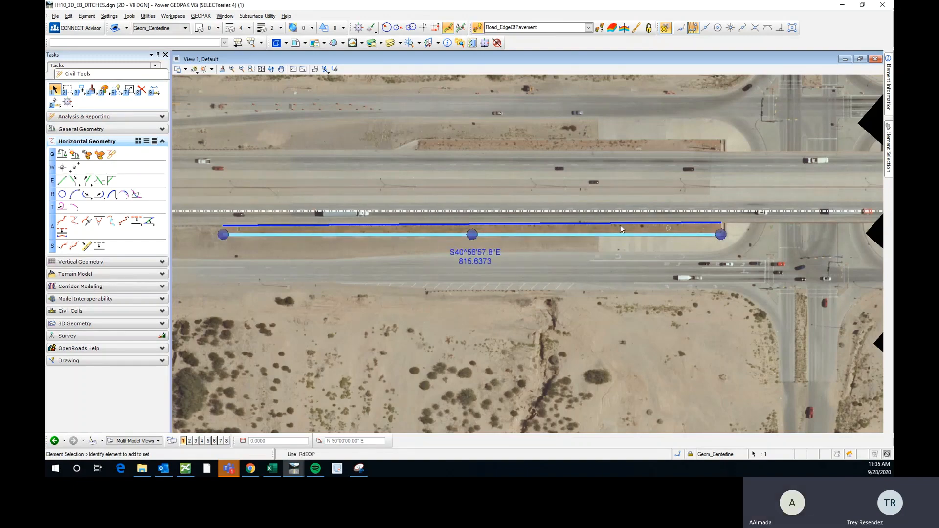
left_click(304, 261)
scroll(305, 261, "up", 2)
scroll(262, 235, "down", 2)
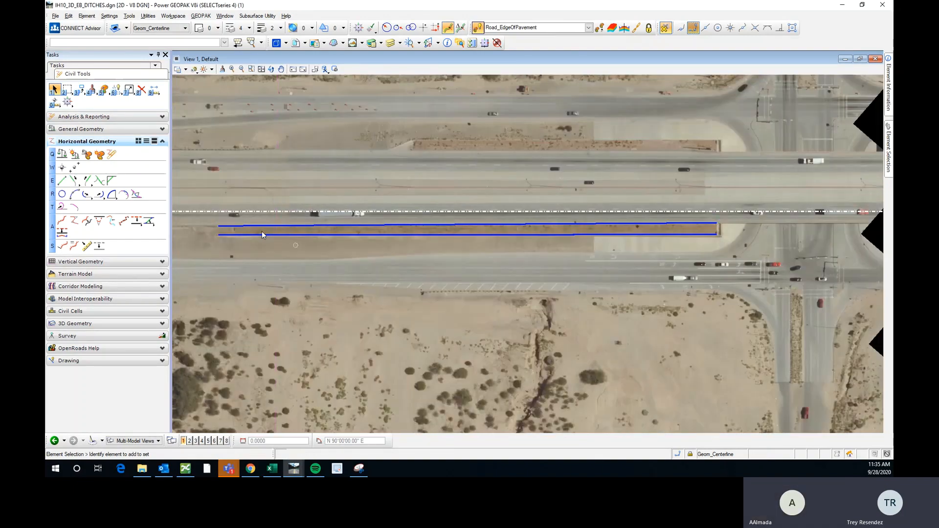
Create a civil rule feature from the line along the strip's main-lane edge using the Road_EdgeOfPavement definition
left_click(81, 128)
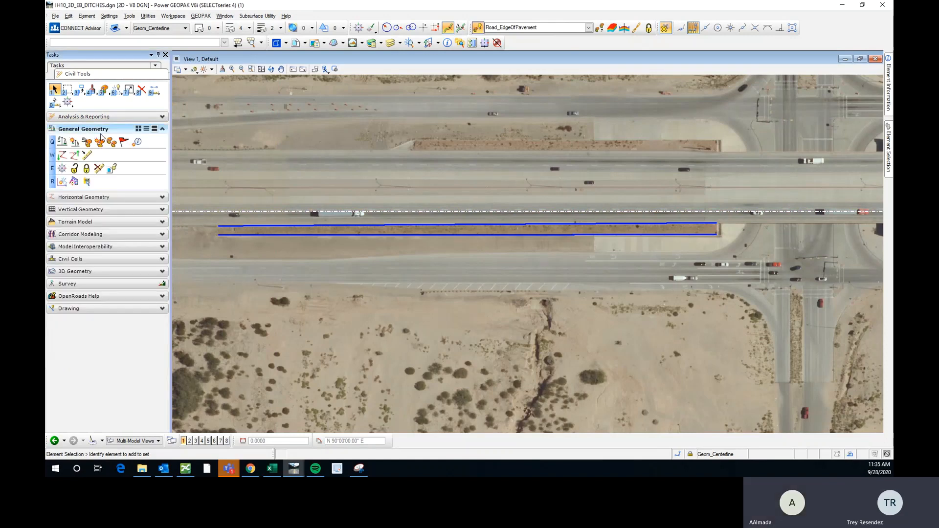
left_click(87, 156)
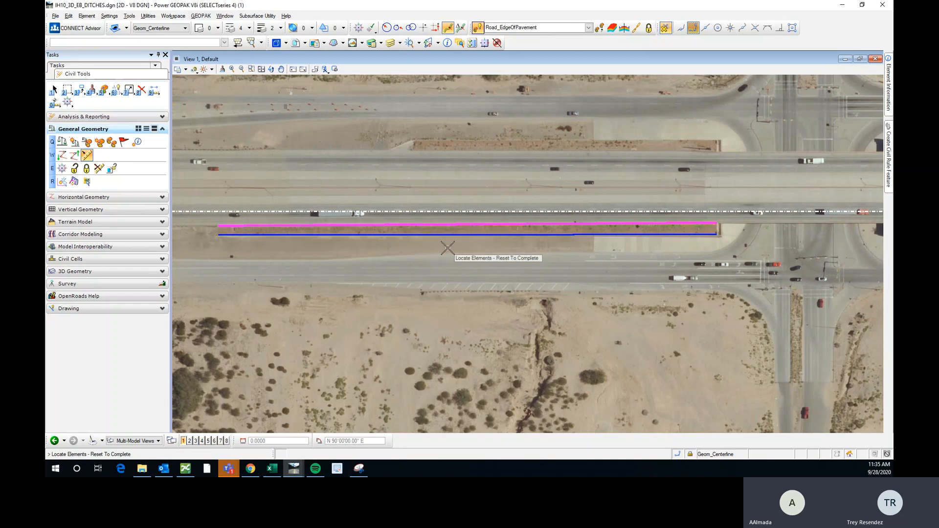
key("Escape")
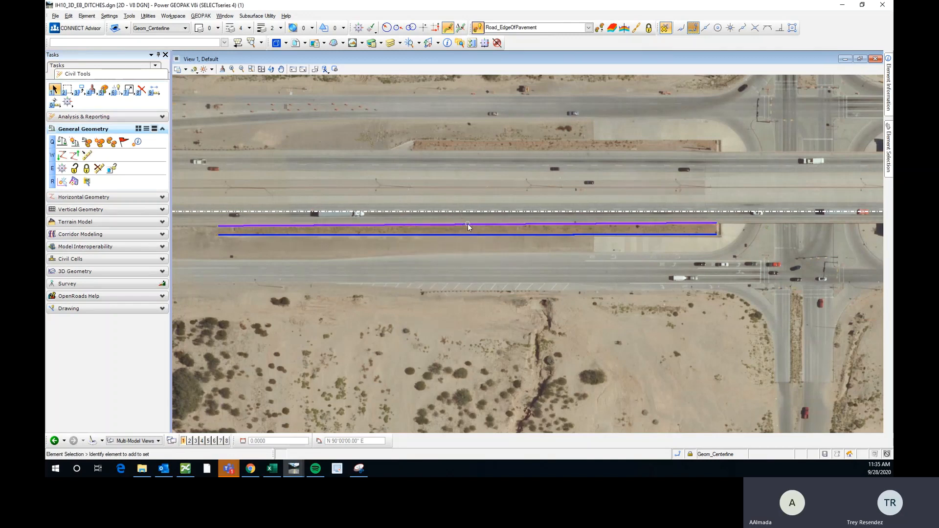
left_click(467, 224)
left_click(553, 253)
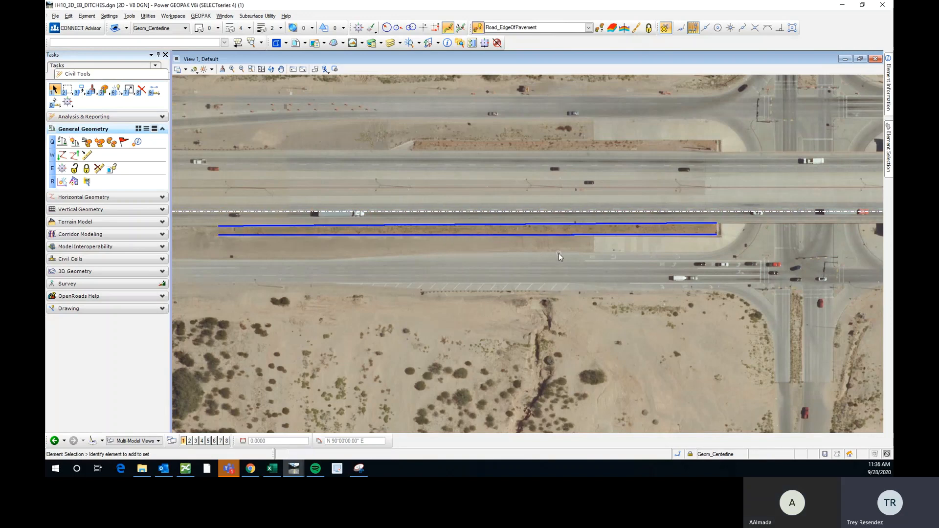
Open the profile of the line along the strip's main-lane edge in View 2 and make its surface profile active
left_click(450, 225)
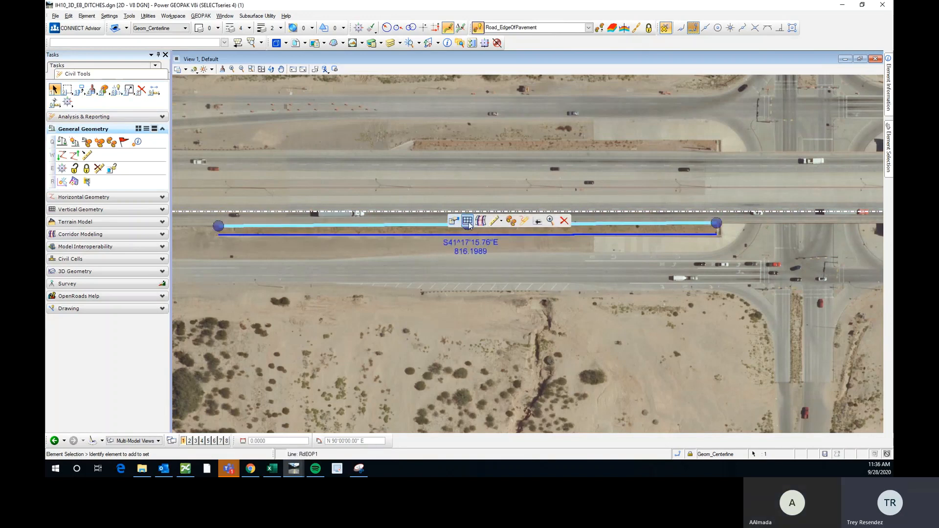
left_click(468, 220)
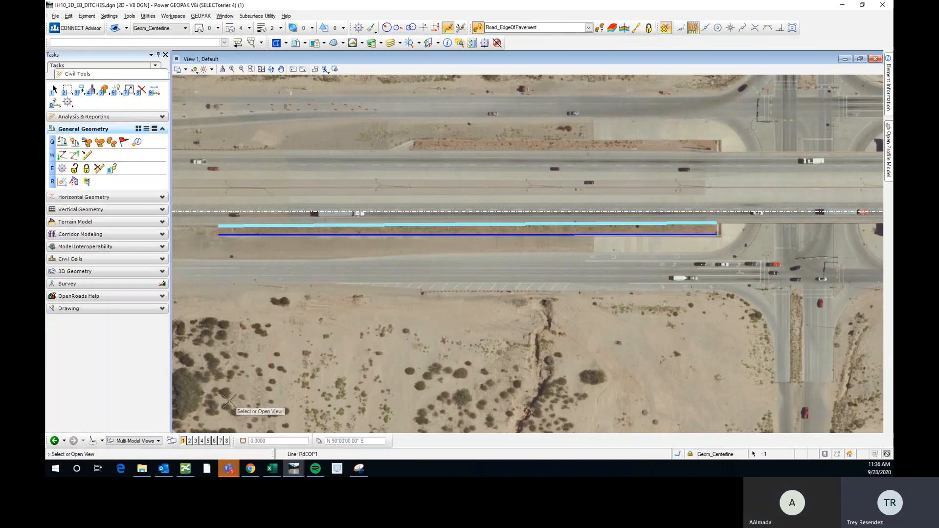
left_click(189, 440)
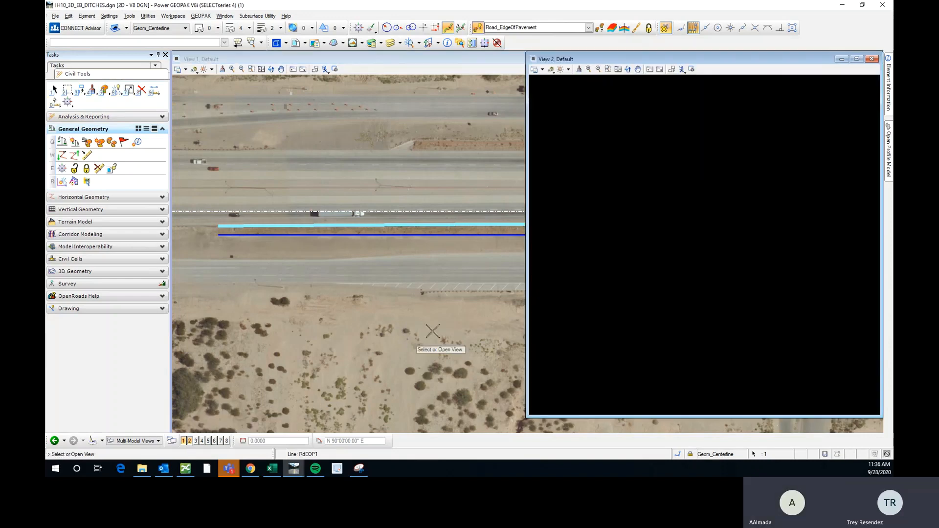
left_click(694, 215)
scroll(307, 220, "down", 3)
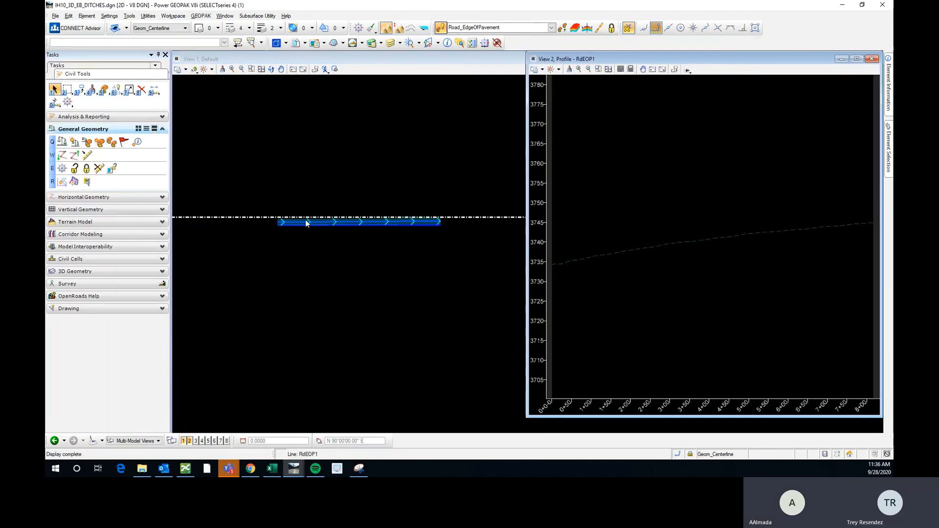
left_click(723, 238)
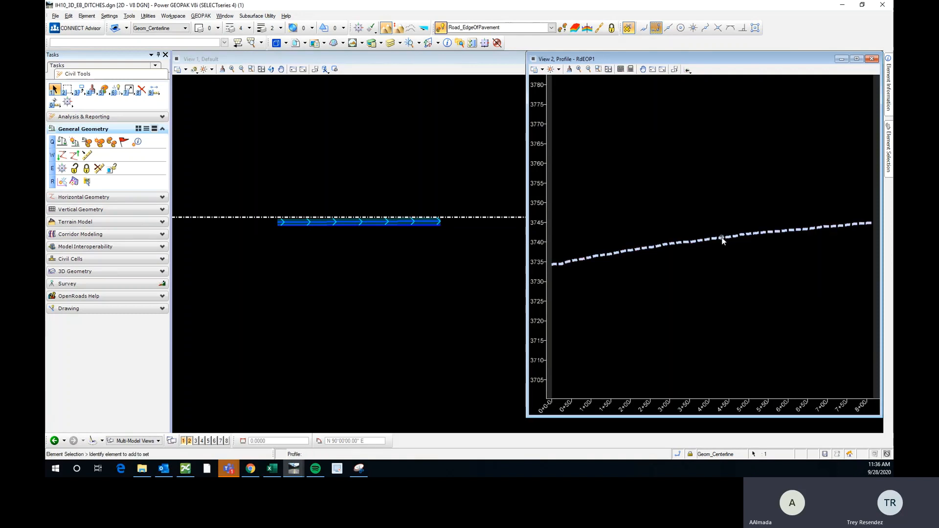
left_click(747, 234)
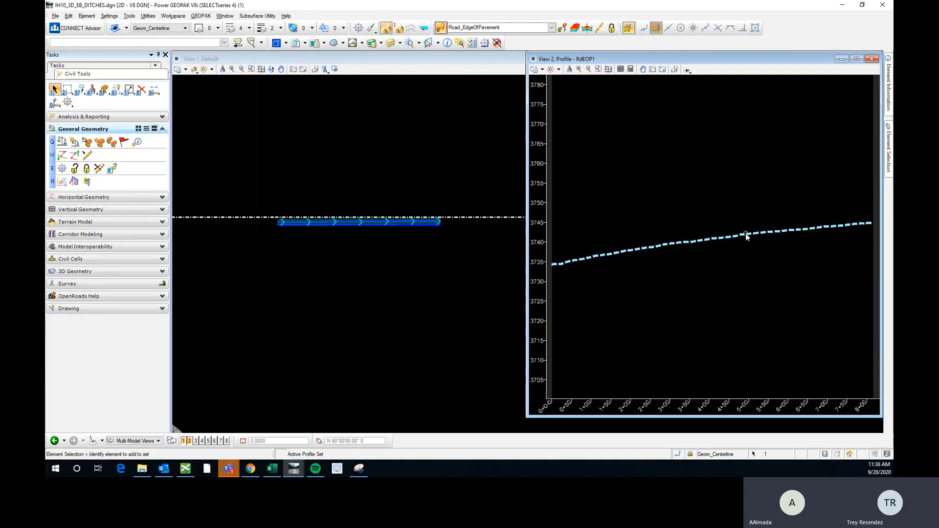
scroll(697, 244, "down", 2)
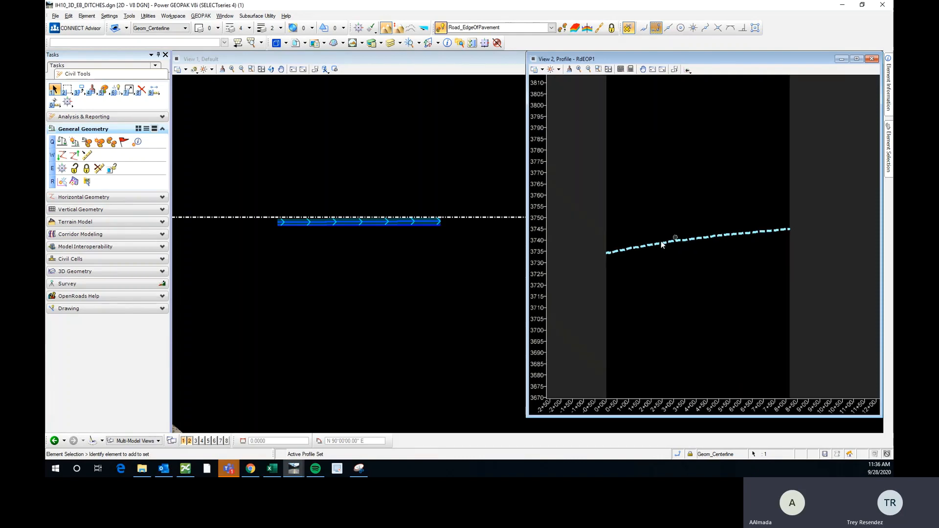
mouse_move(700, 242)
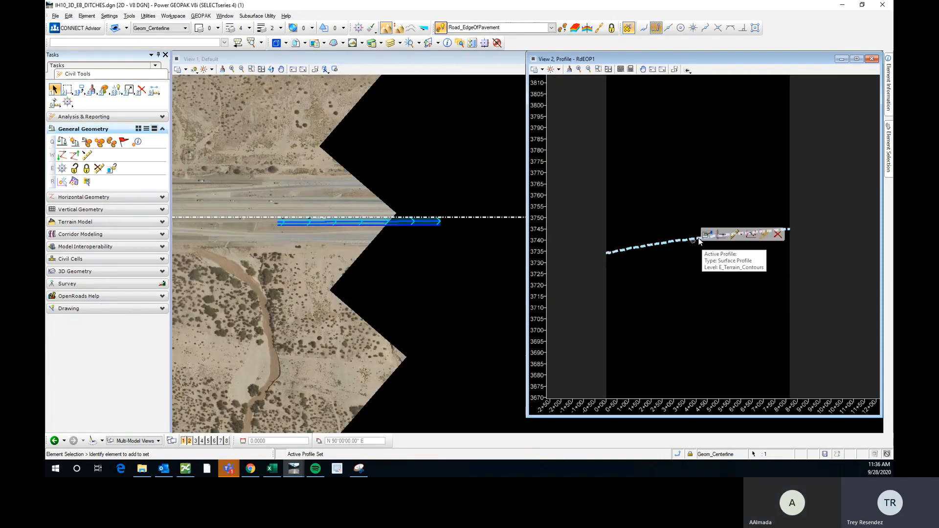
Open the profile of the line along the strip's frontage-road edge in View 2 and make its surface profile active
scroll(391, 226, "up", 3)
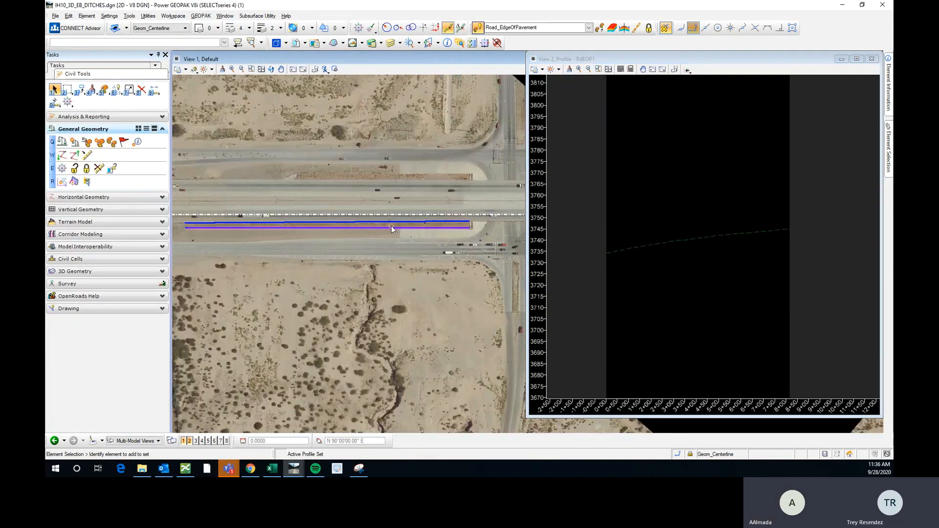
left_click(391, 227)
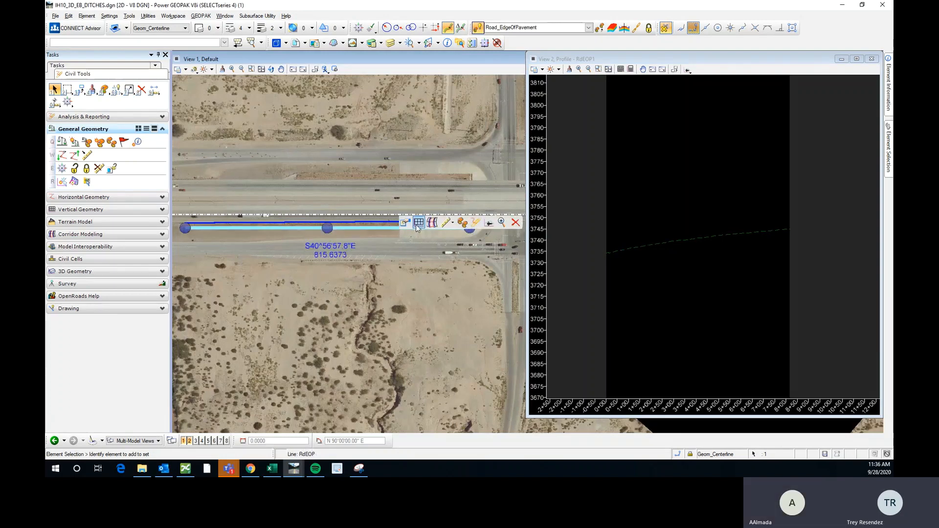
left_click(416, 225)
left_click(682, 230)
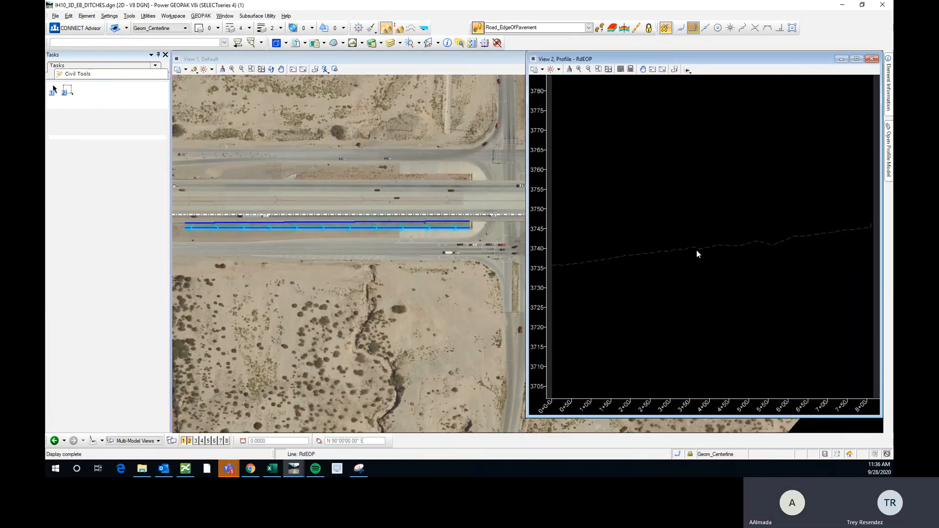
left_click(688, 248)
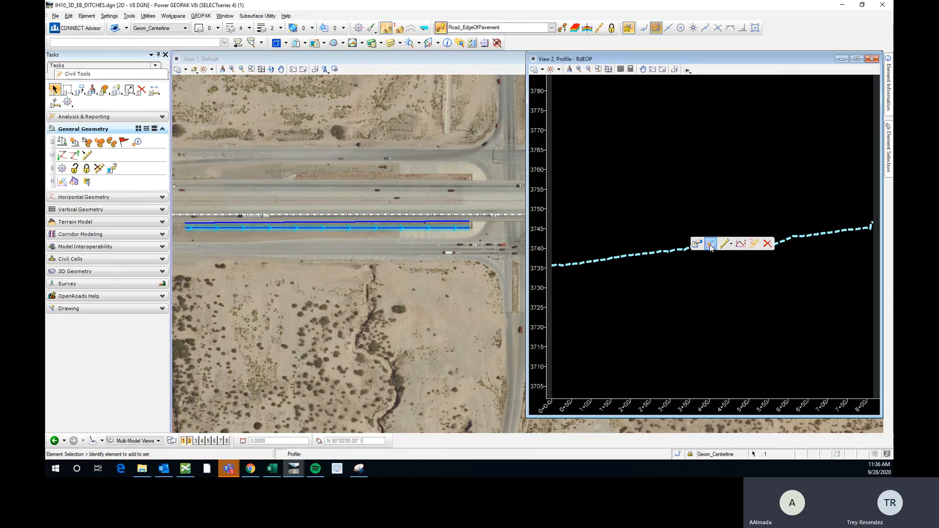
left_click(710, 245)
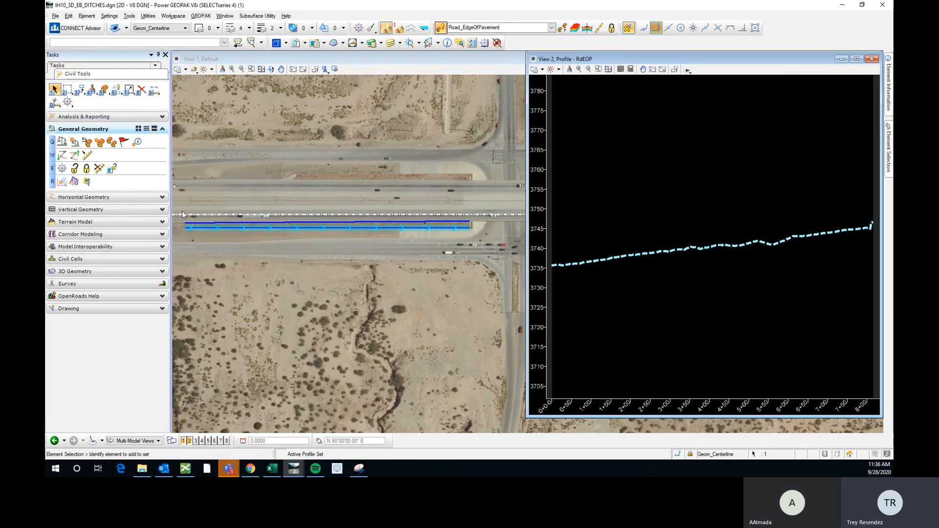
left_click(352, 235)
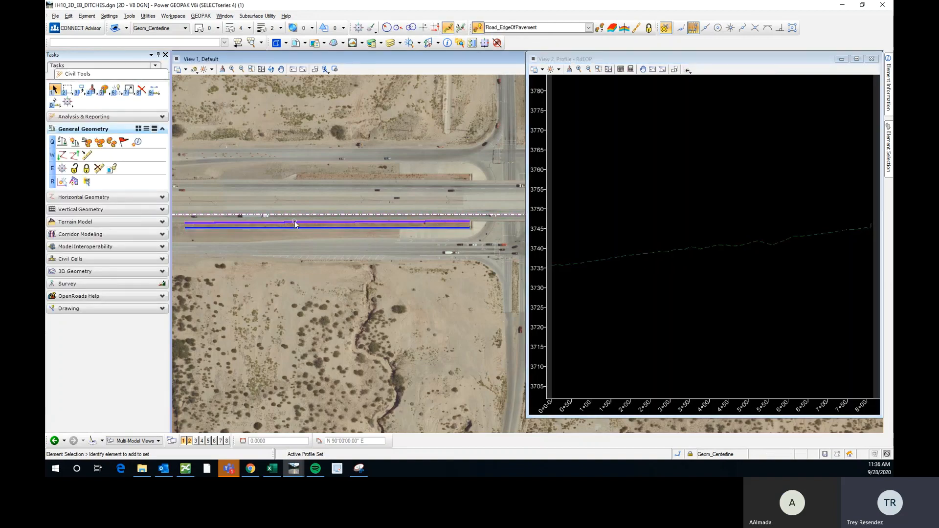
Check both ditch edge lines for an active profile and close the profile view
scroll(294, 221, "up", 2)
left_click(311, 224)
scroll(311, 224, "down", 2)
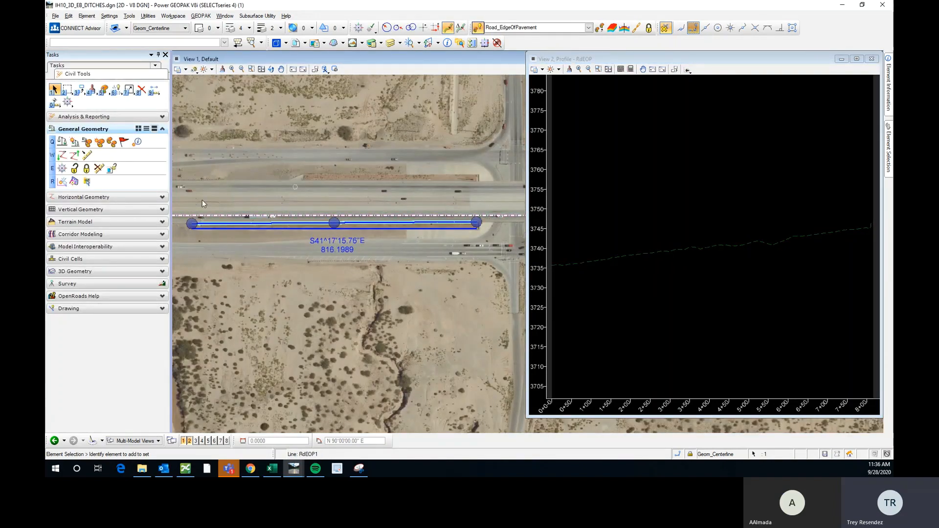
left_click(384, 237)
left_click(383, 231)
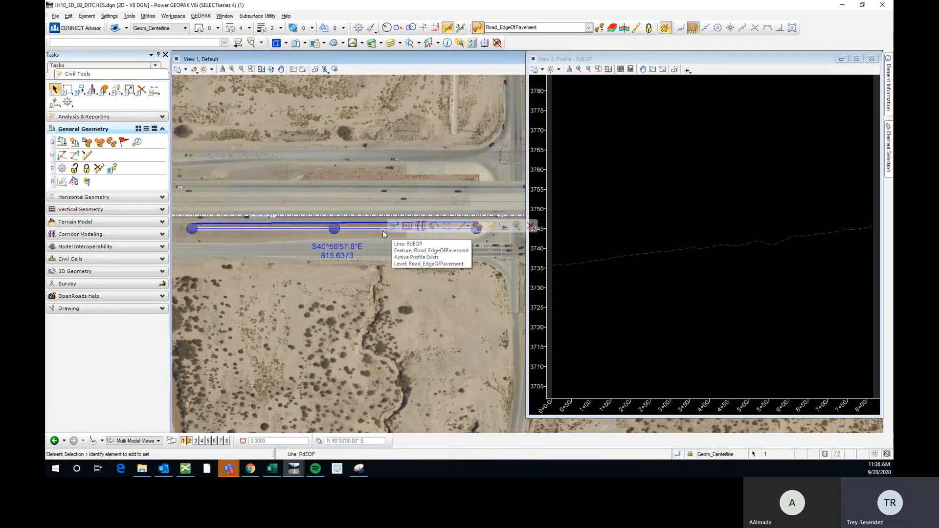
left_click(386, 242)
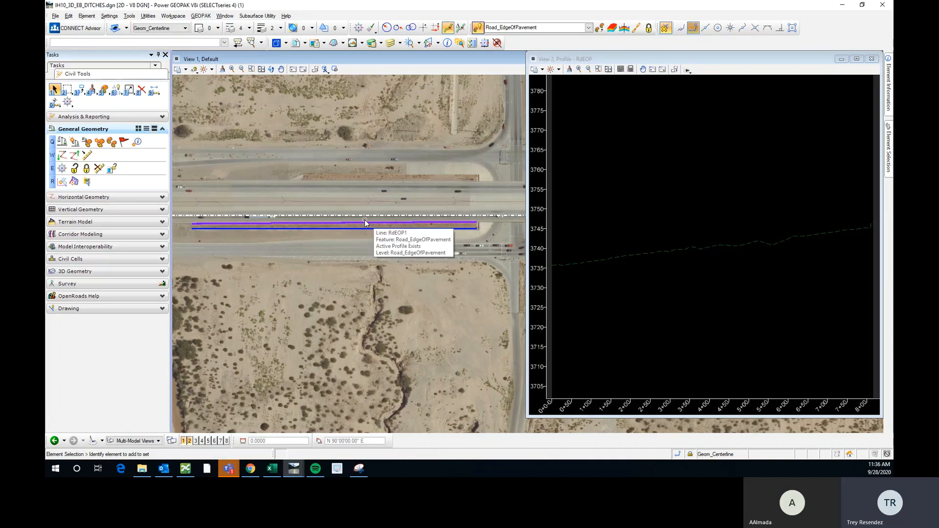
left_click(872, 58)
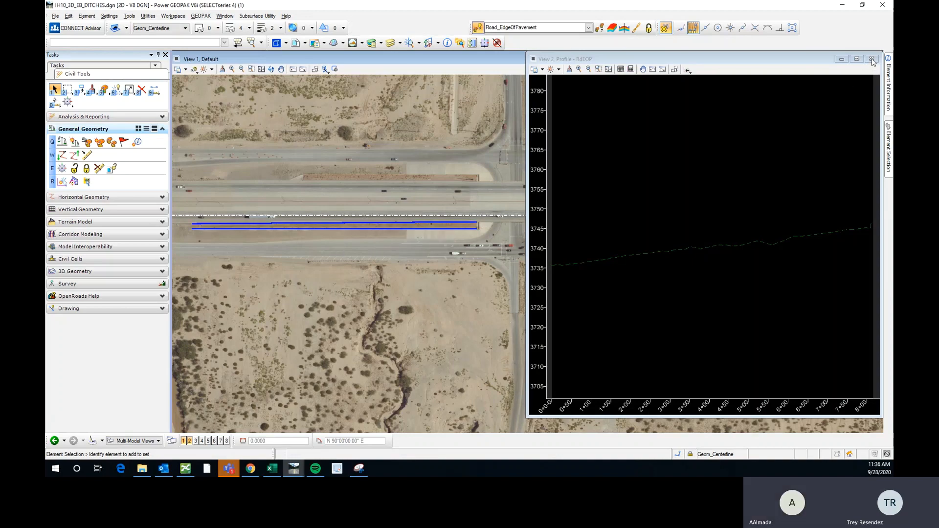
scroll(586, 276, "down", 3)
scroll(401, 248, "up", 3)
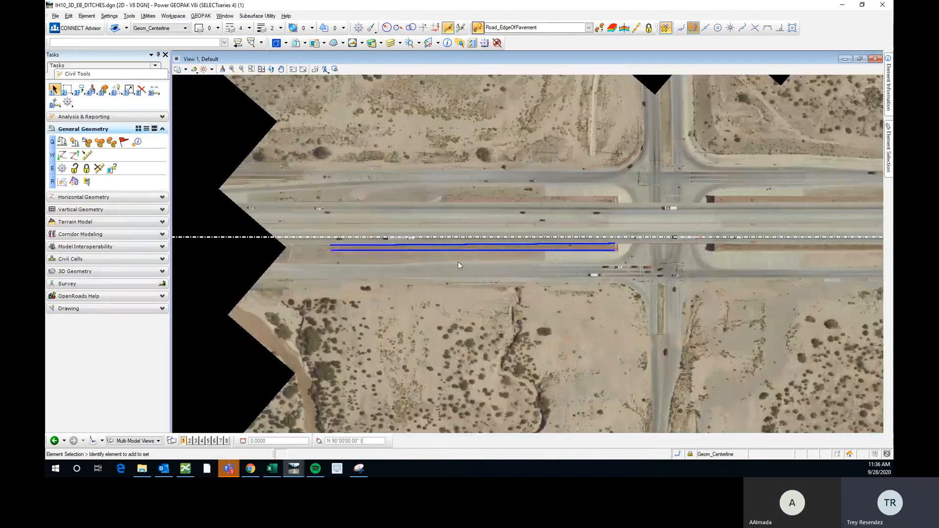
left_click(465, 238)
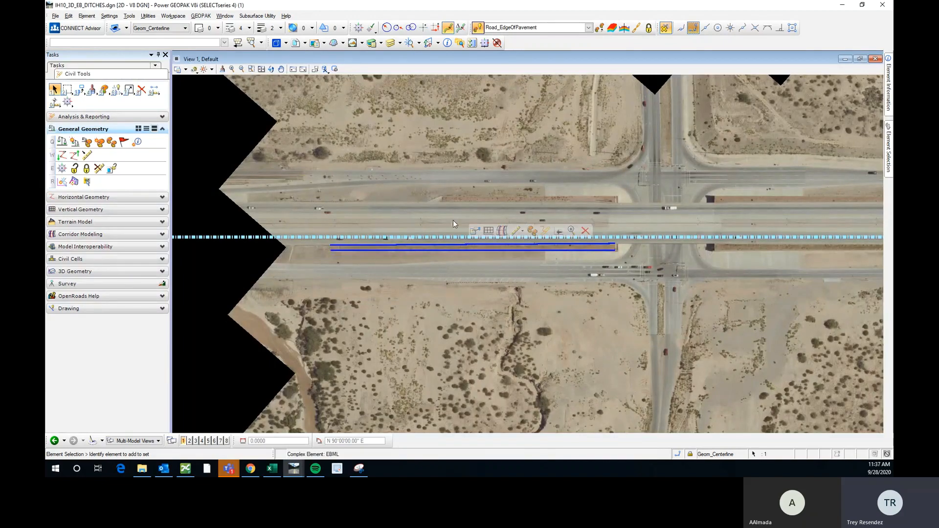
left_click(483, 213)
scroll(470, 228, "up", 2)
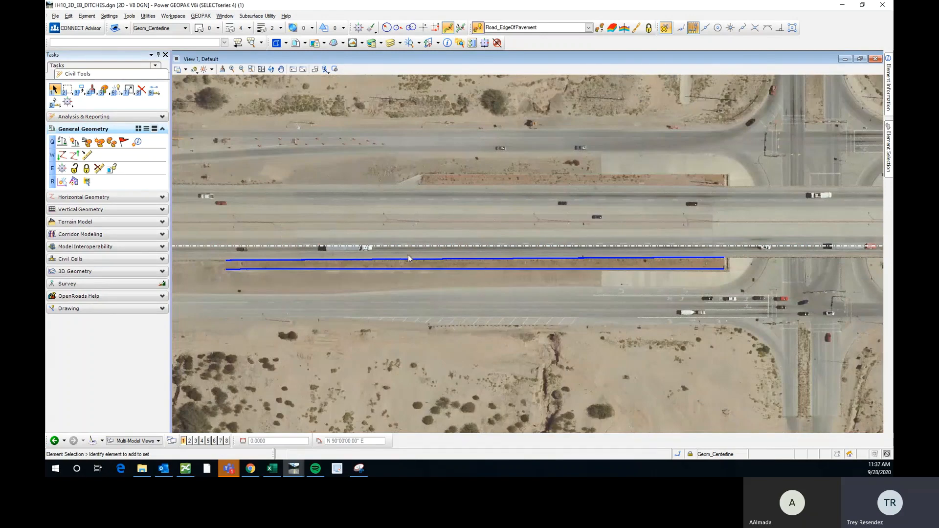
scroll(365, 281, "down", 2)
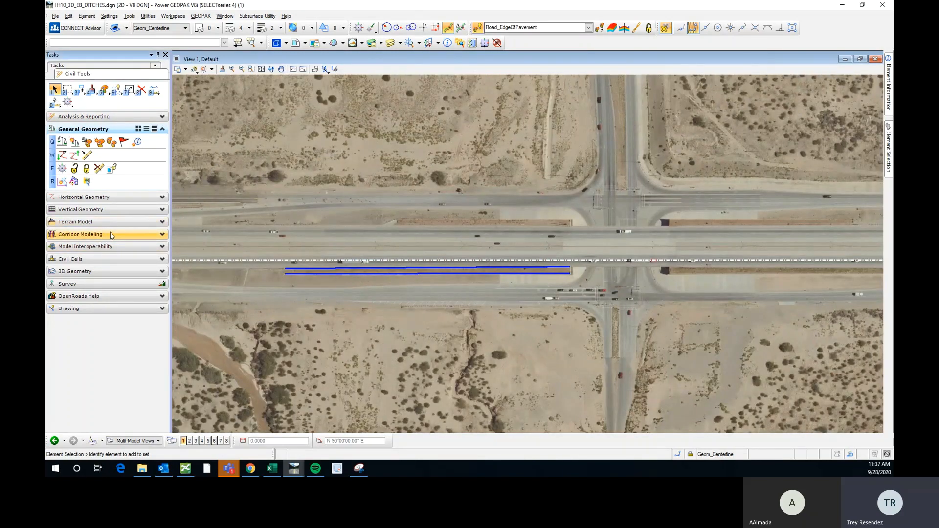
Look at the project's corridor template library in the Create Template window and close the window
left_click(102, 236)
left_click(126, 192)
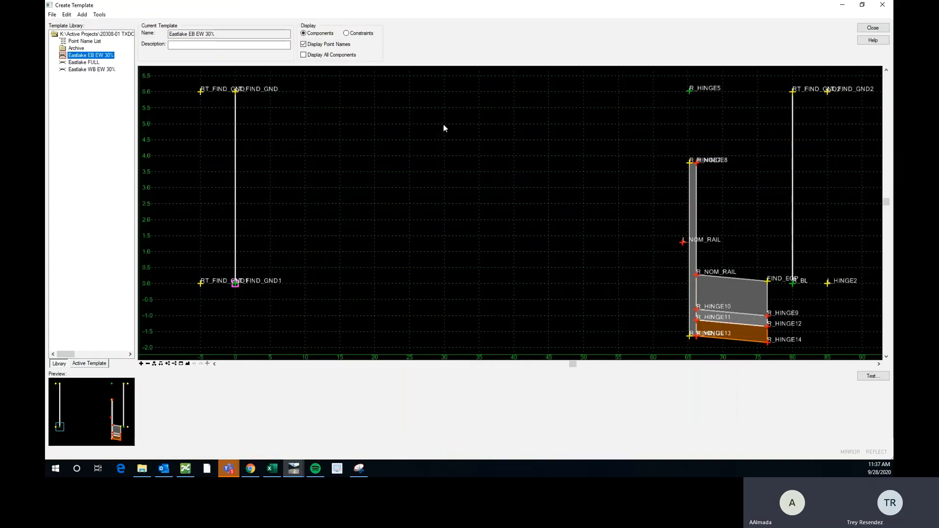
left_click(101, 34)
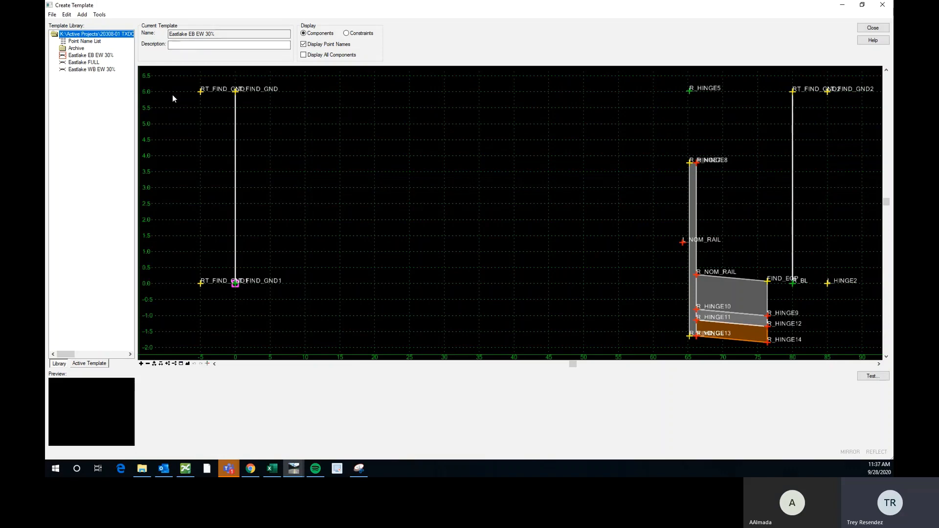
left_click(867, 30)
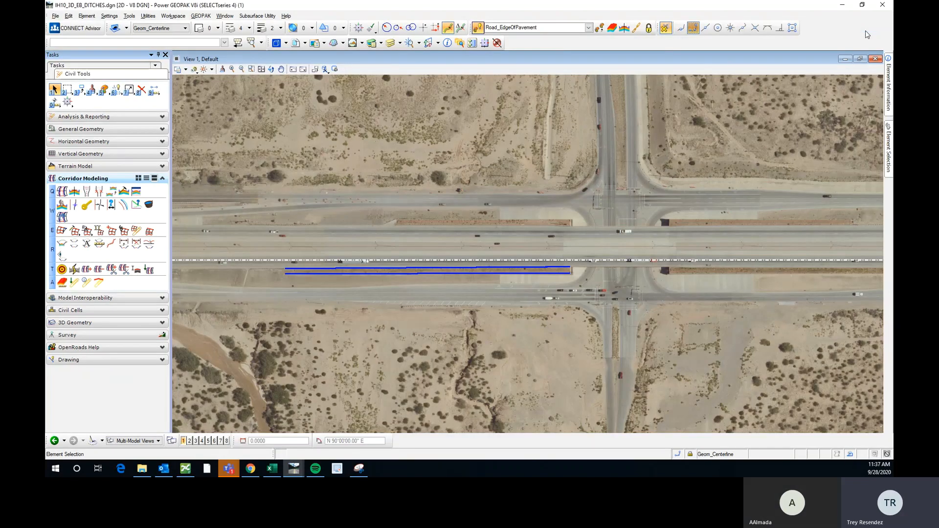
Create a new template named "Ditch 3:1" at the root of the project's template library
left_click(125, 192)
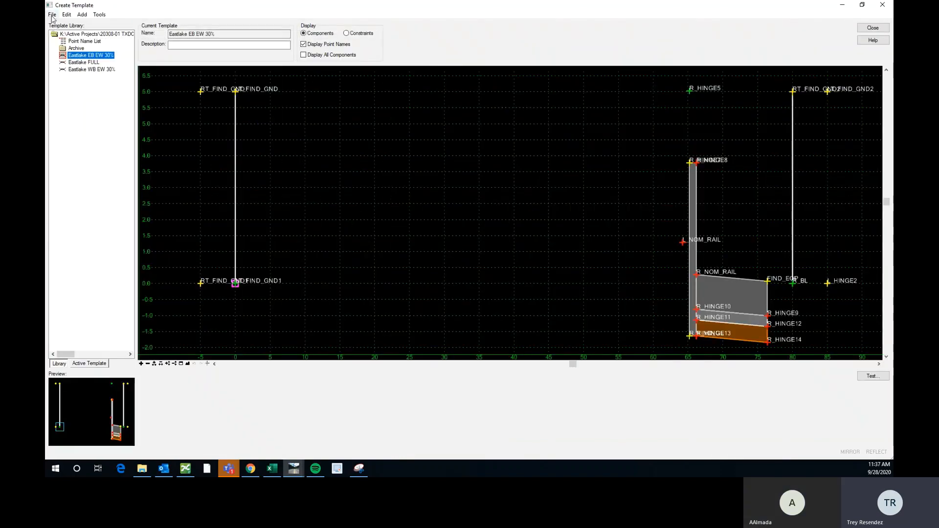
left_click(52, 15)
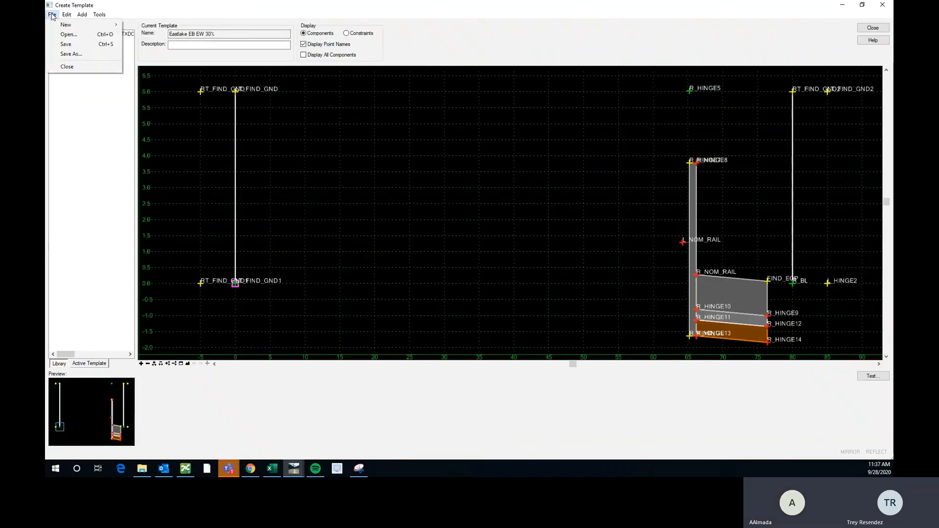
mouse_move(79, 24)
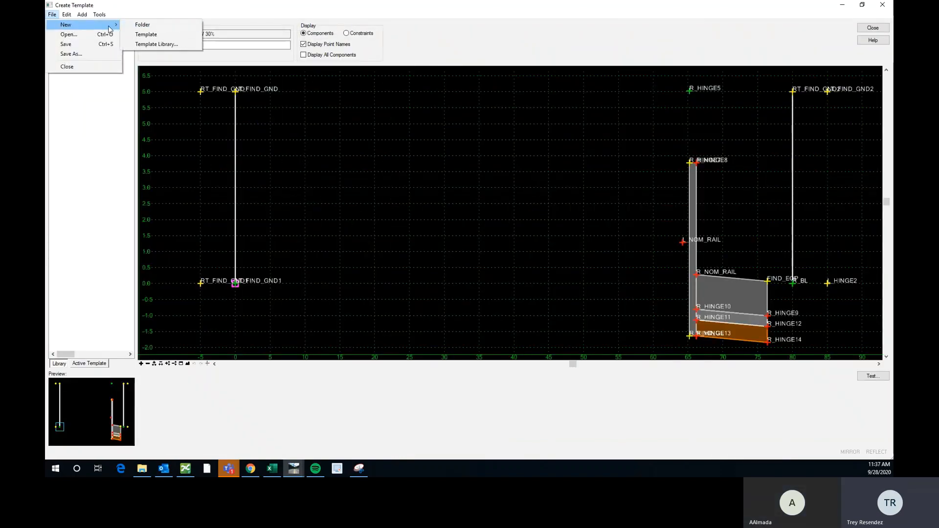
left_click(149, 34)
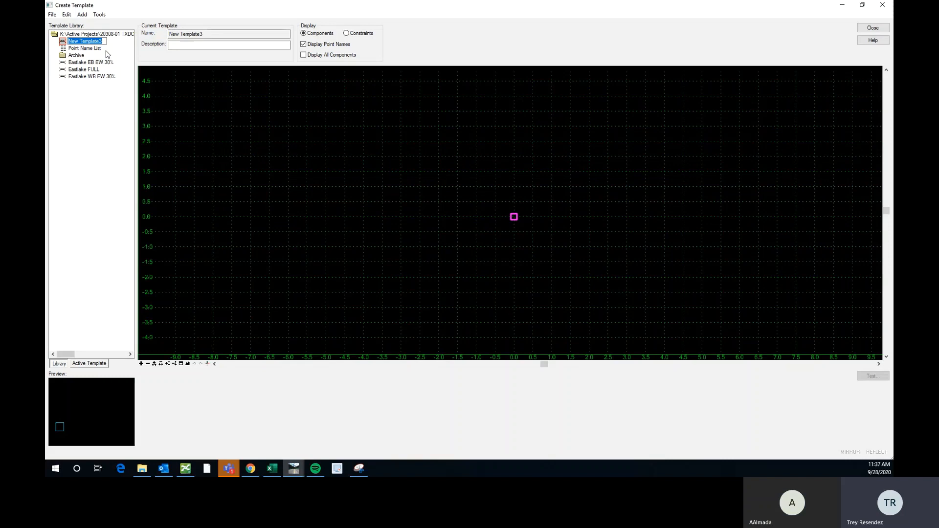
type("d")
key("BackSpace")
key("BackSpace")
type("Ditch 3:1")
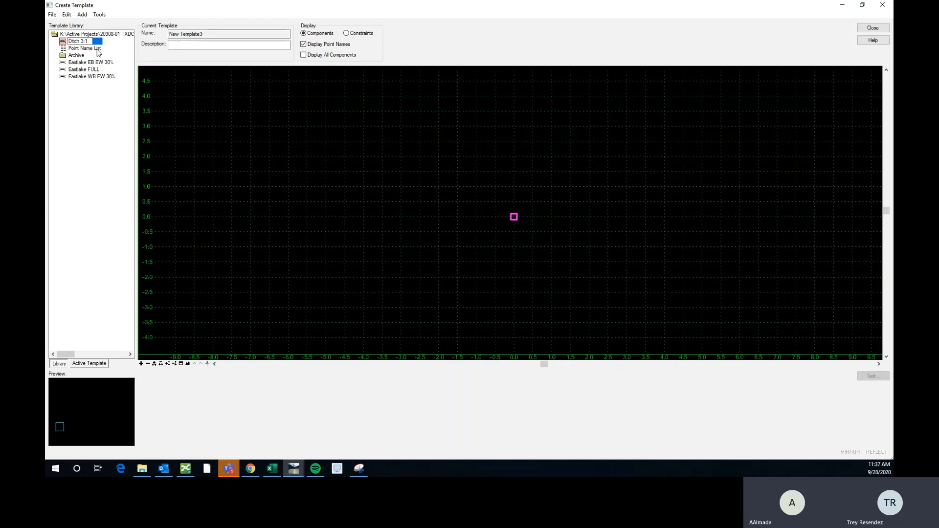
key("Return")
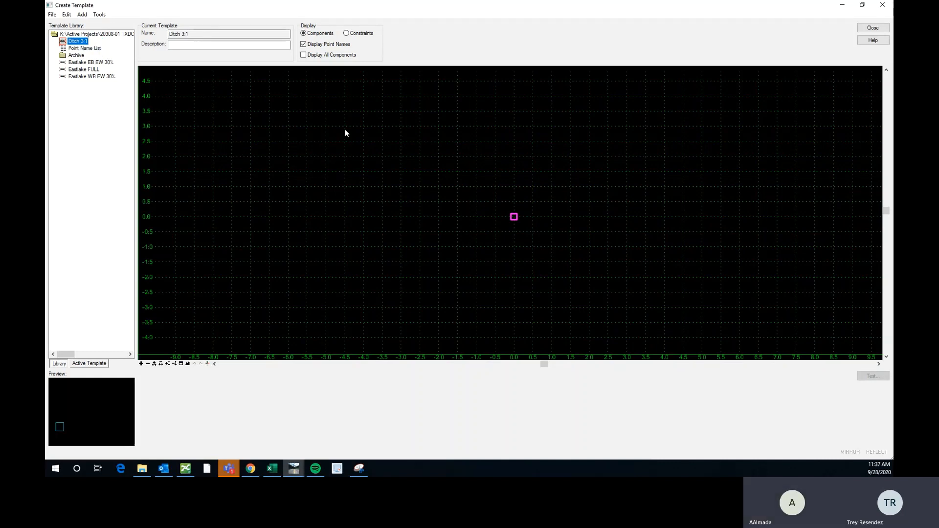
Show the dynamic settings, start a new constrained component and place its first vertex at the template origin (0, 0)
mouse_move(425, 183)
middle_mouse_down()
mouse_move(507, 198)
mouse_move(323, 239)
middle_mouse_up()
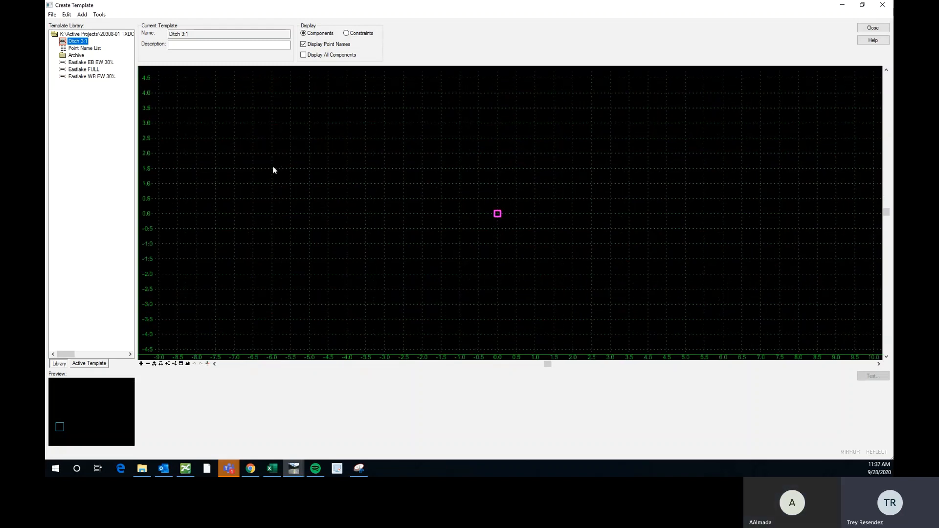
left_click(209, 364)
left_click(208, 364)
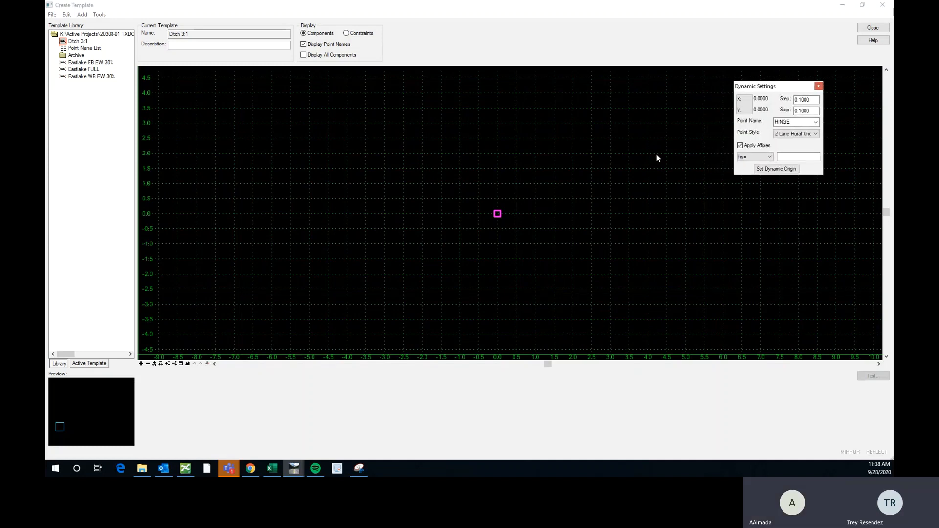
right_click(672, 191)
mouse_move(712, 194)
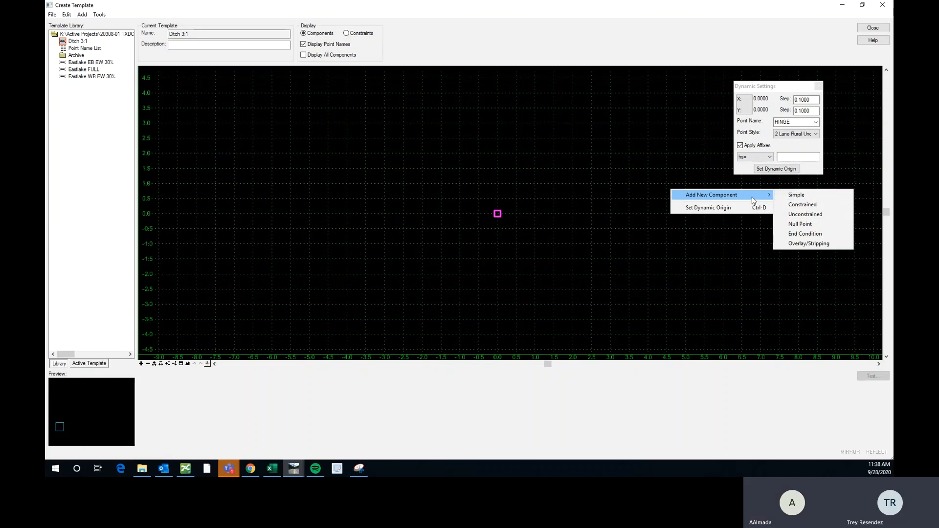
left_click(809, 207)
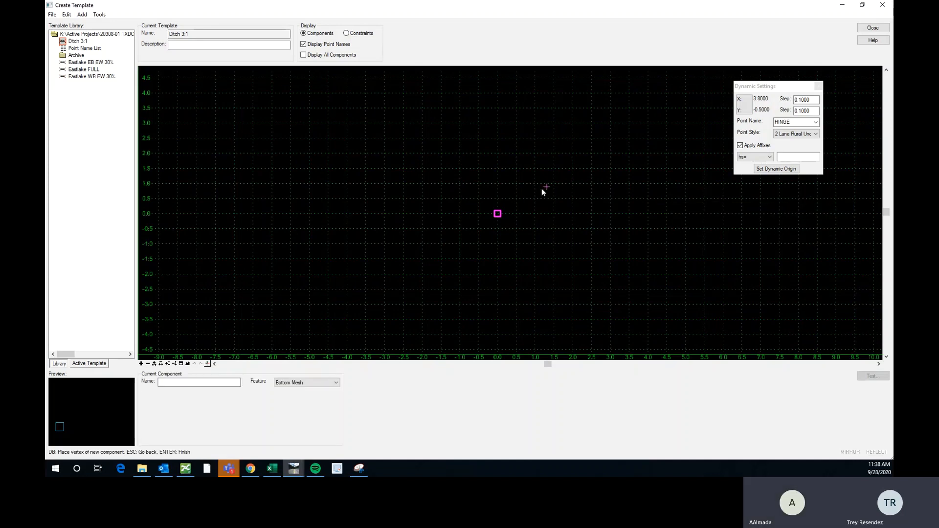
scroll(501, 218, "right", 1)
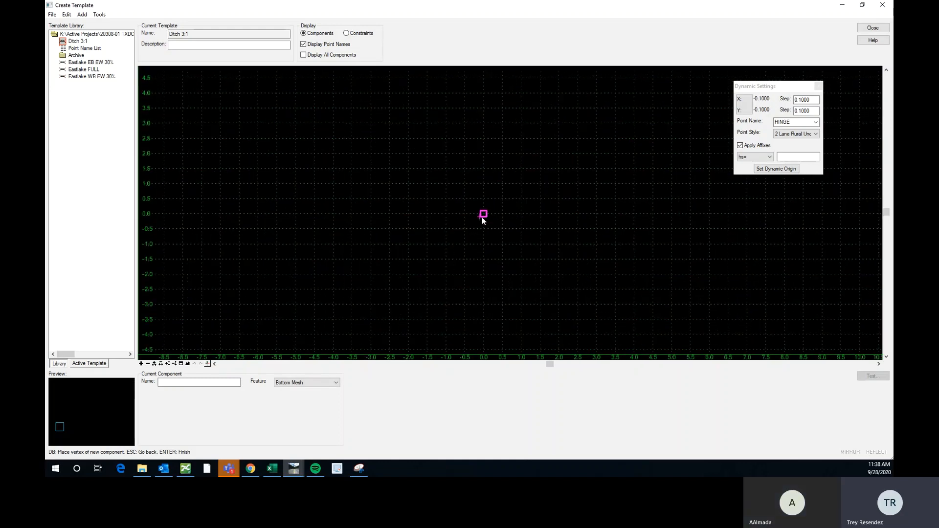
scroll(492, 223, "up", 2)
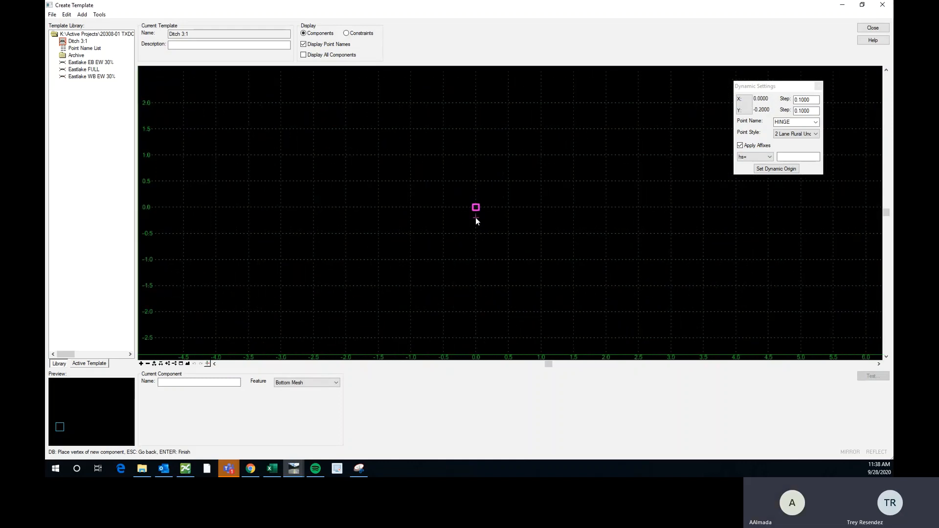
left_click(475, 208)
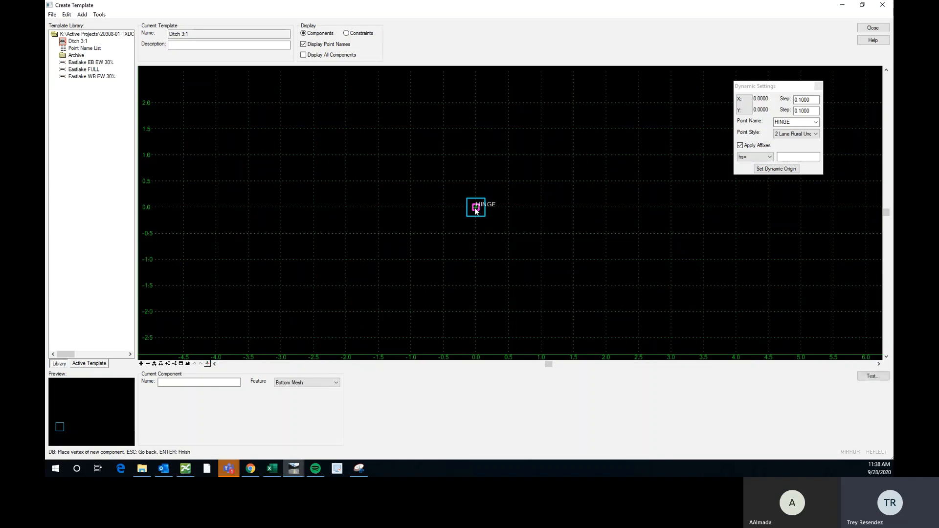
Set the feature of the new component to Grade_Ditch
scroll(475, 207, "down", 3)
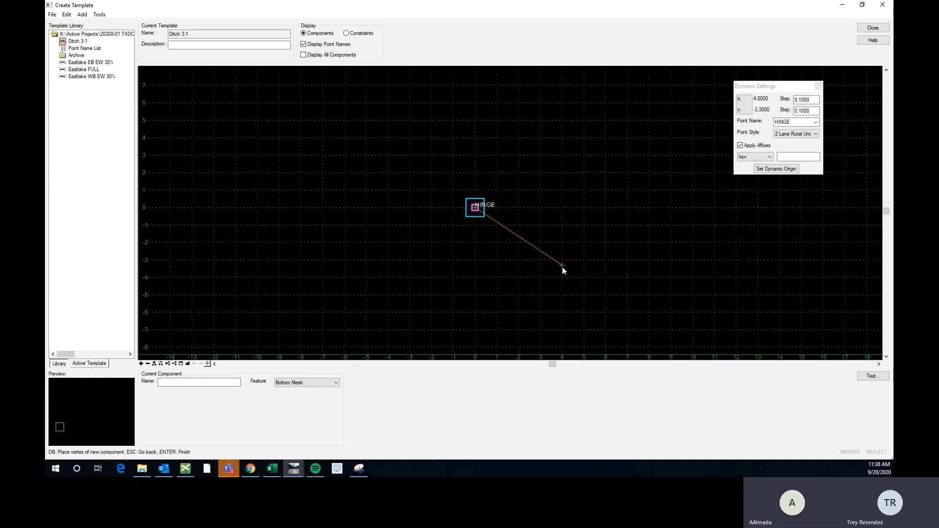
left_click(330, 383)
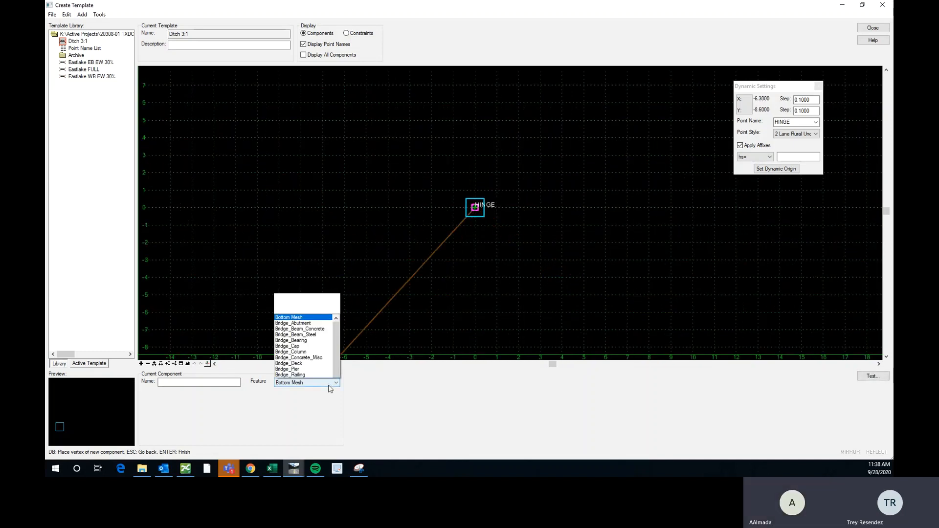
left_click_drag(336, 202, 338, 248)
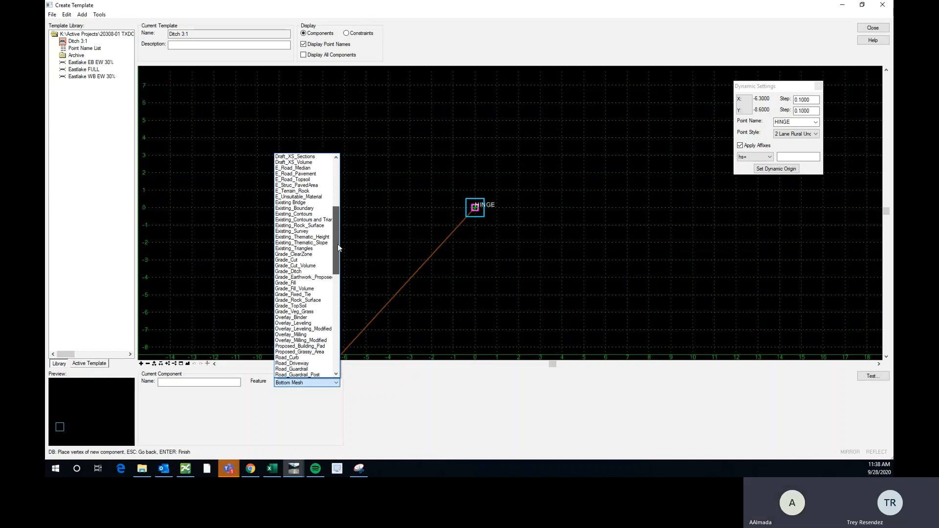
left_click(296, 271)
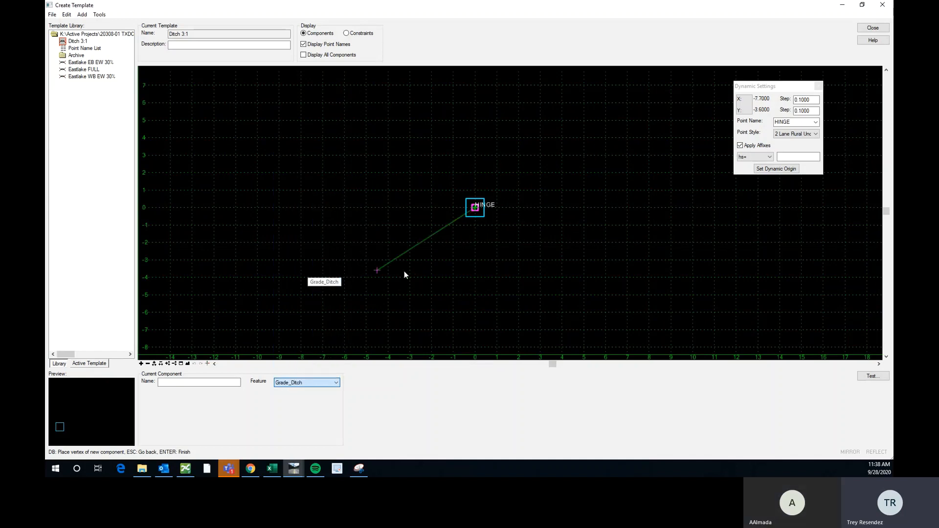
Make the component an open shape with further vertices at (4, -3) and (7, 0), and finish it
left_click(562, 260)
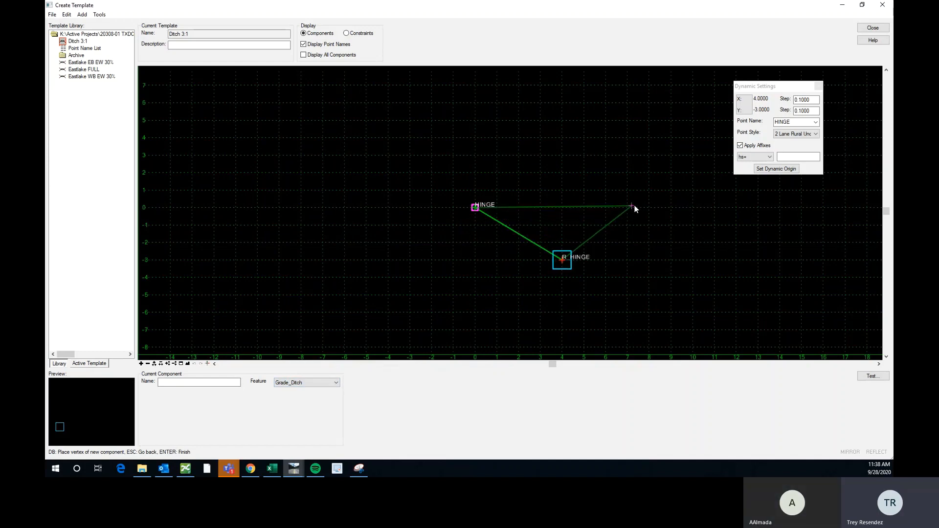
right_click(626, 201)
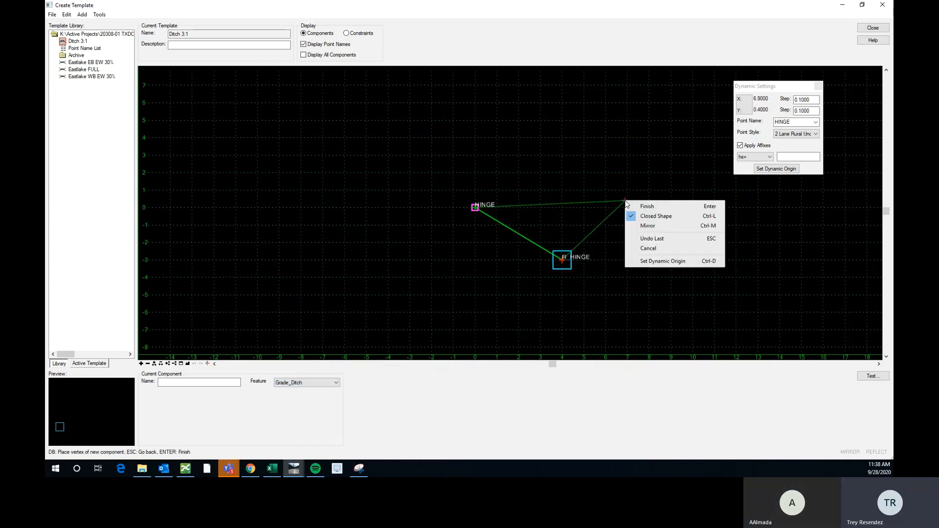
left_click(655, 217)
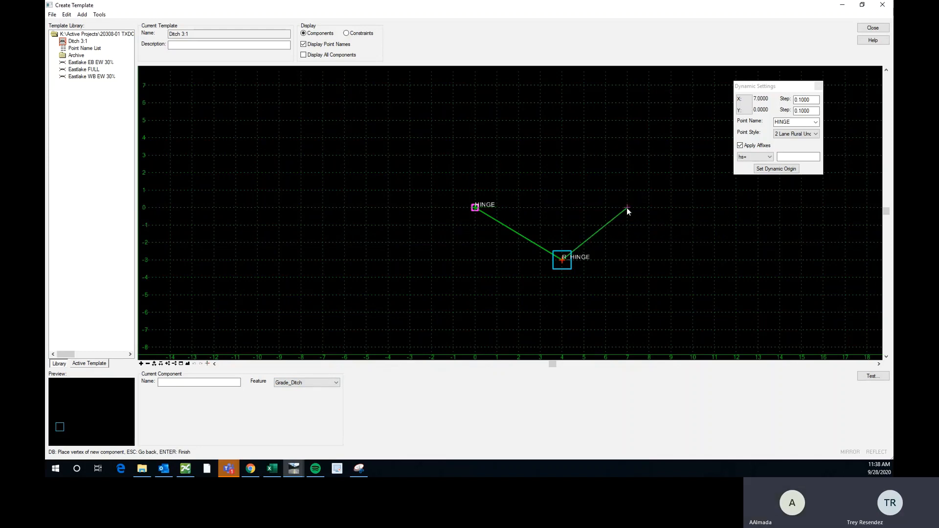
left_click(627, 207)
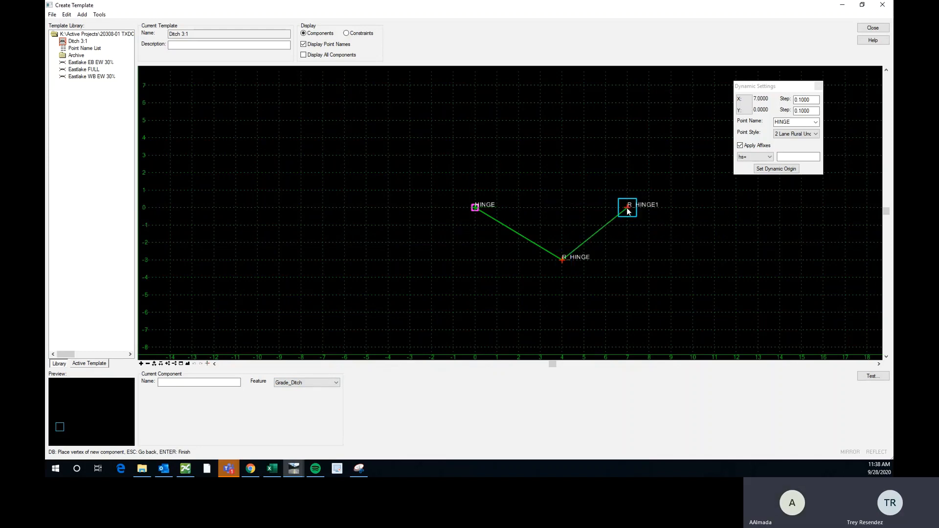
right_click(695, 196)
left_click(715, 201)
scroll(558, 222, "up", 2)
scroll(315, 193, "down", 1)
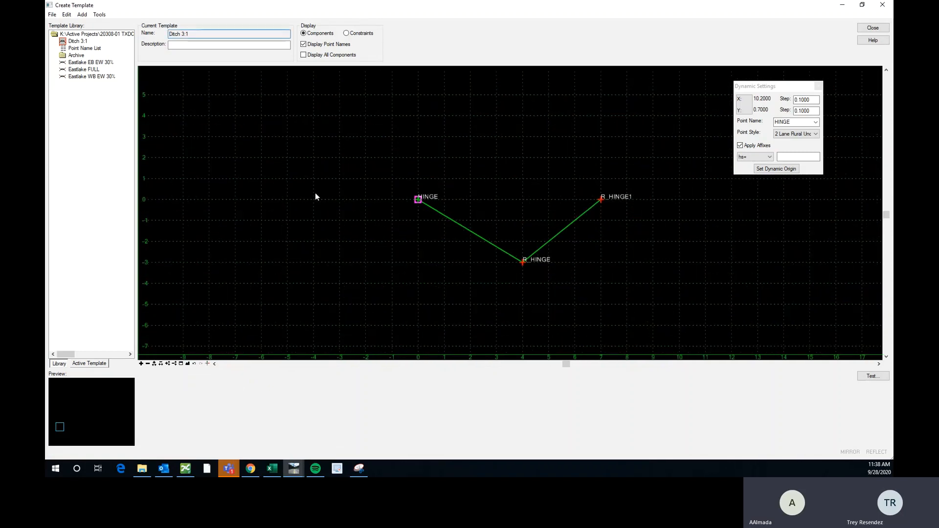
Rename the point at (7, 0) HINGE2 and make HINGE the parent of both its horizontal and vertical constraints
double_click(601, 200)
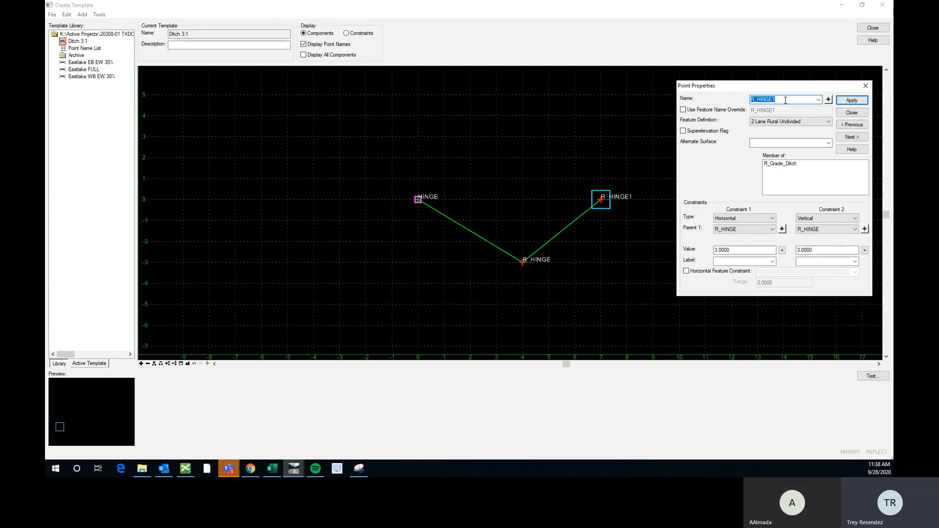
type("H")
left_click(783, 230)
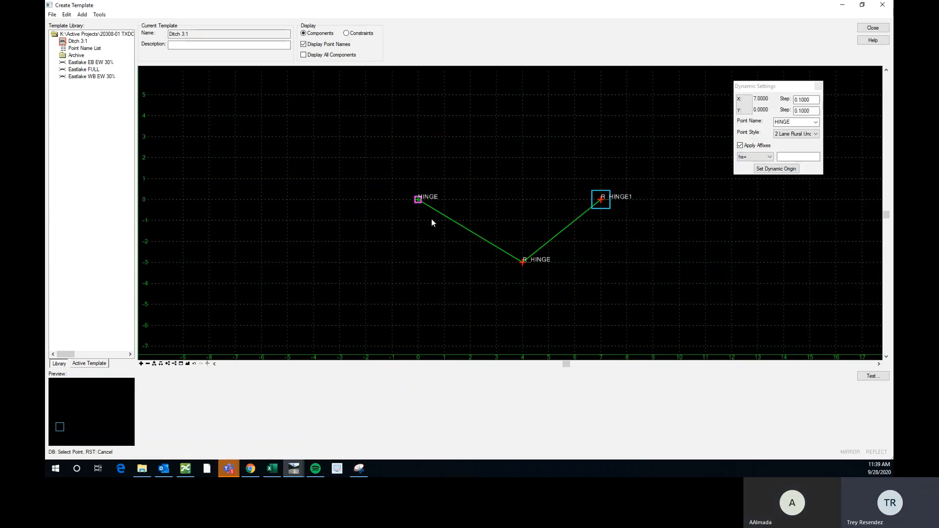
left_click(419, 201)
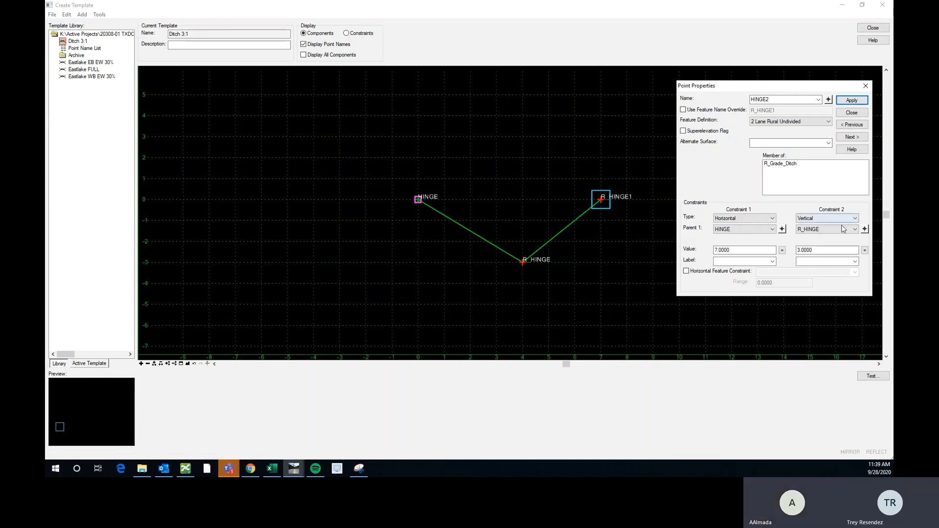
left_click(864, 231)
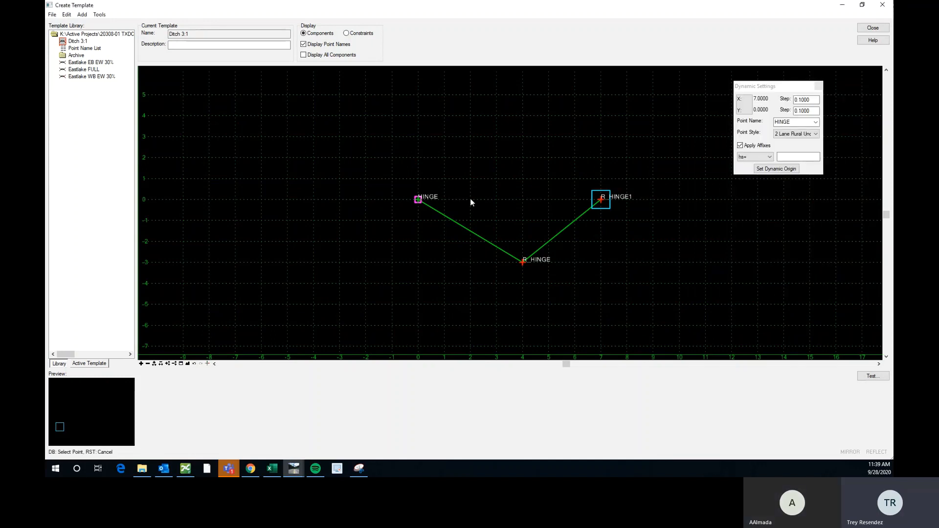
left_click(419, 200)
left_click(852, 100)
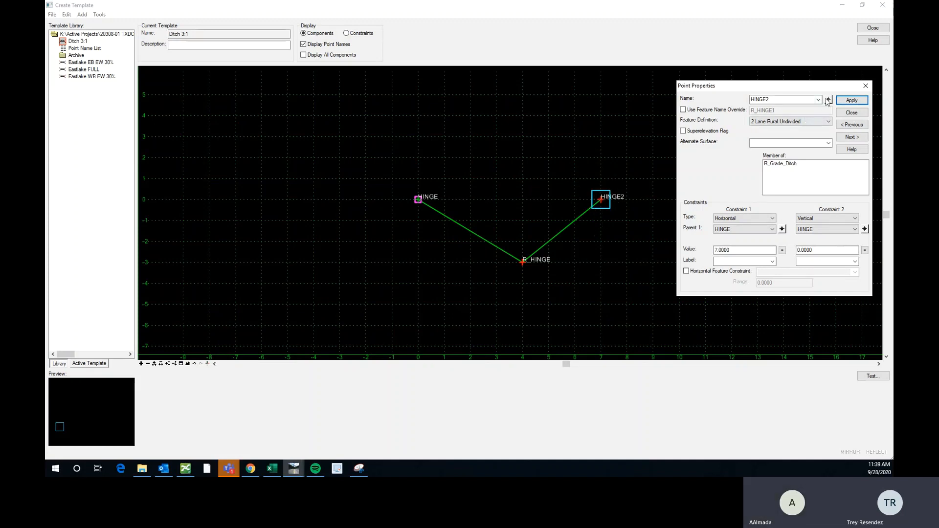
Rename the ditch's low point DITCH_FL and give it the Grade_DitchLine feature definition
left_click_drag(776, 88, 761, 91)
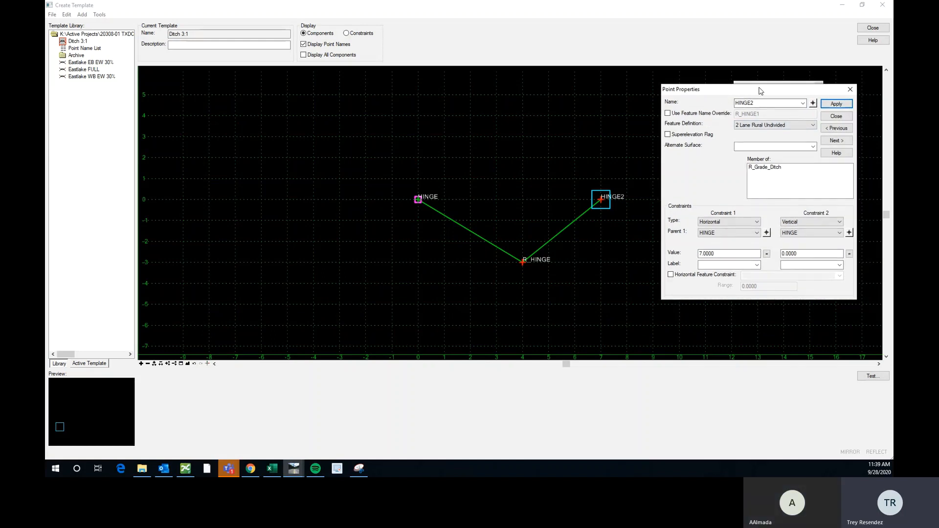
left_click(813, 104)
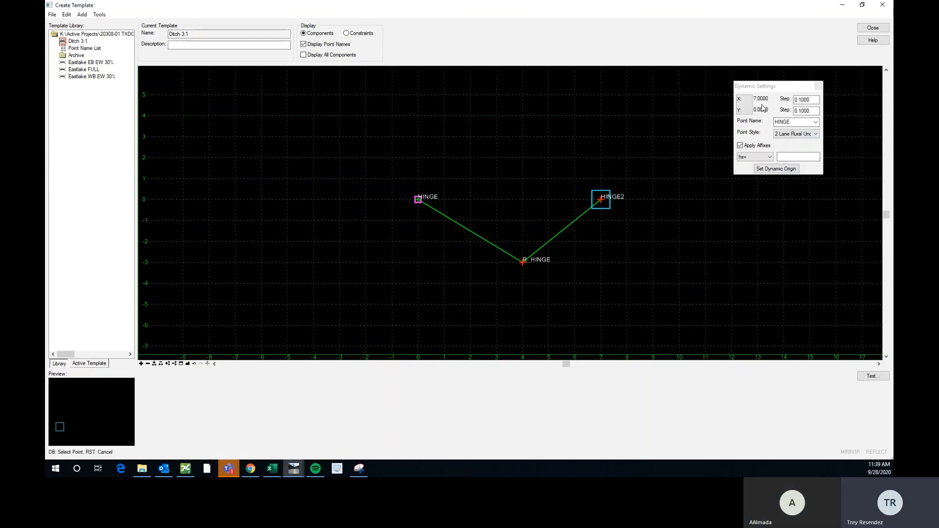
left_click(523, 264)
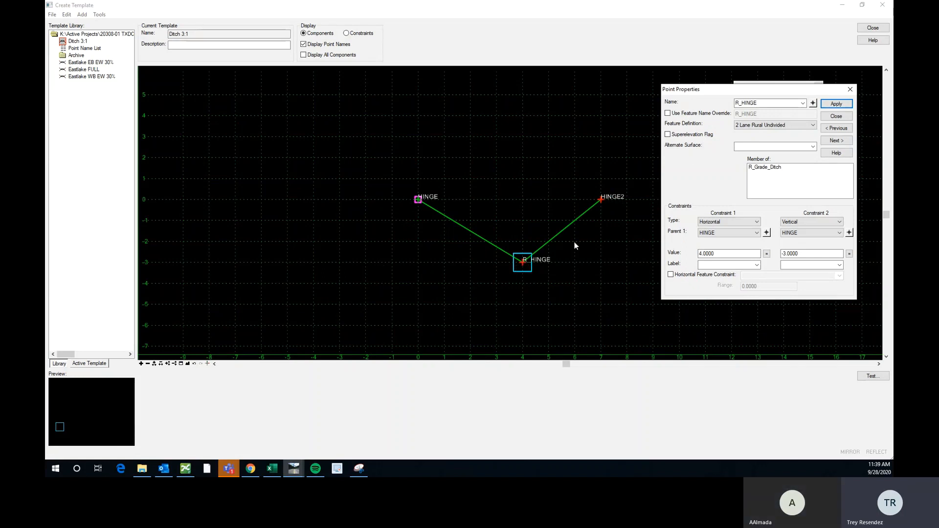
double_click(764, 104)
type("DITCH_FL")
left_click(784, 126)
left_click_drag(814, 145, 808, 208)
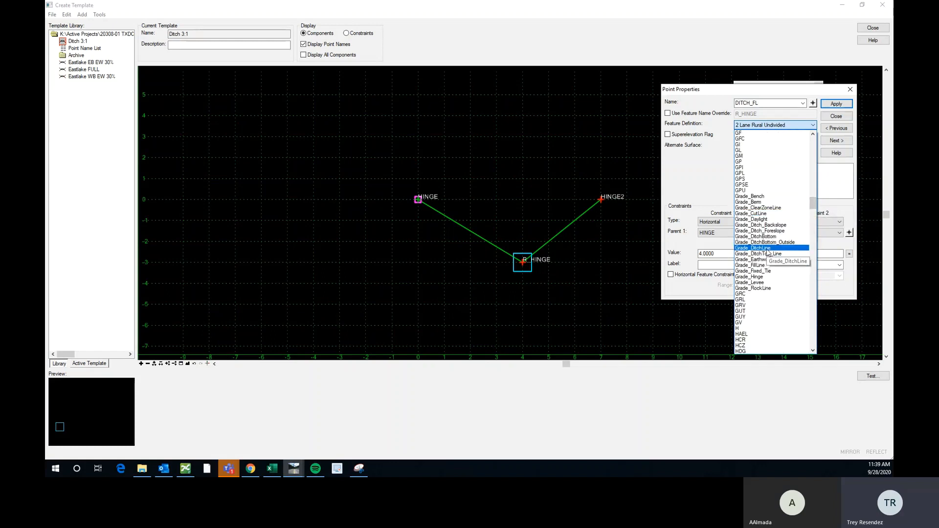
left_click(768, 248)
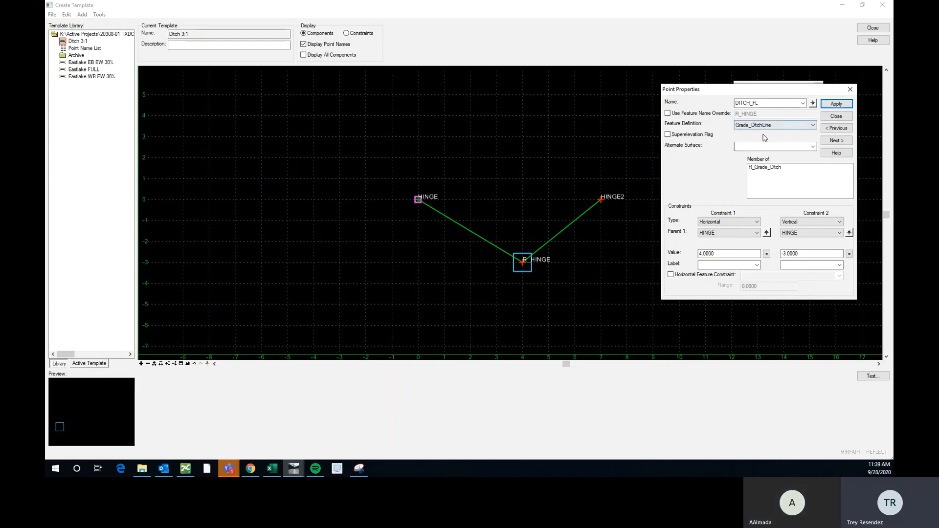
left_click(836, 102)
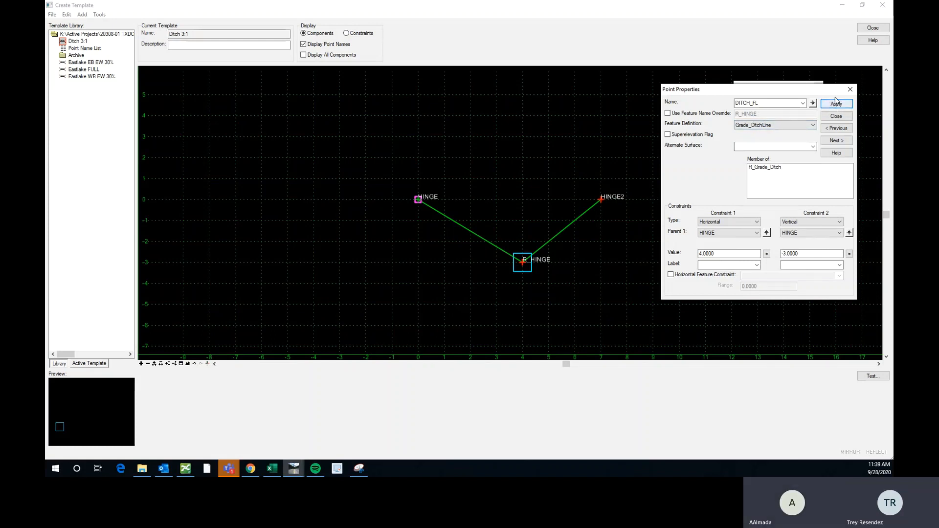
left_click(836, 102)
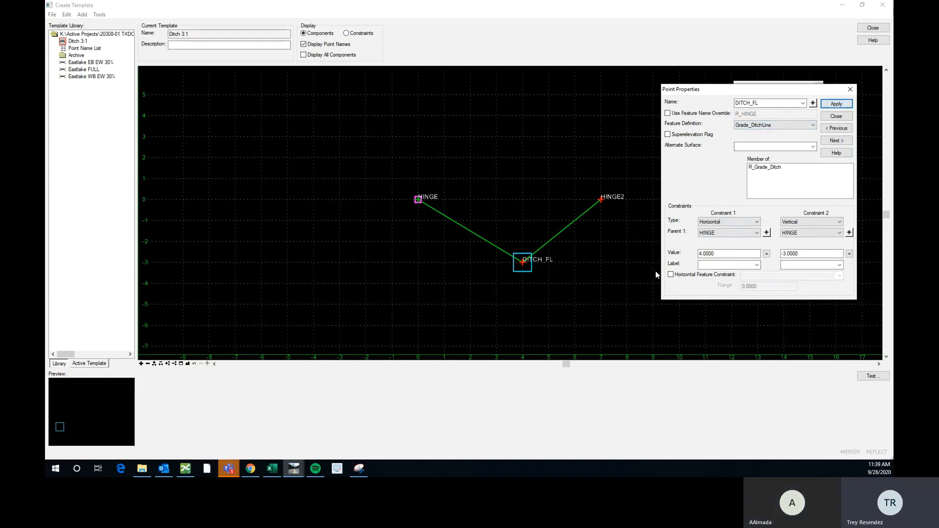
Change DITCH_FL's first constraint to a slope of -33.3333% from HINGE
middle_click_drag(500, 246, 465, 243)
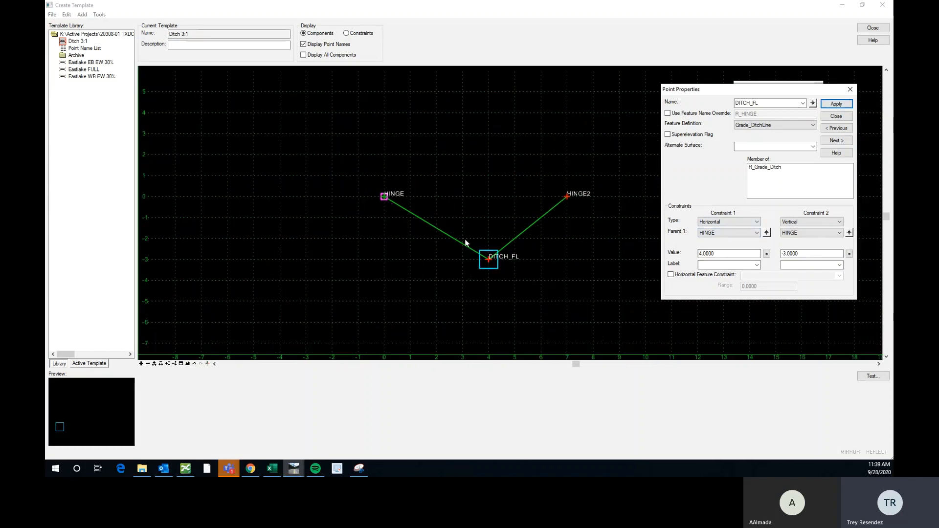
scroll(500, 252, "up", 1)
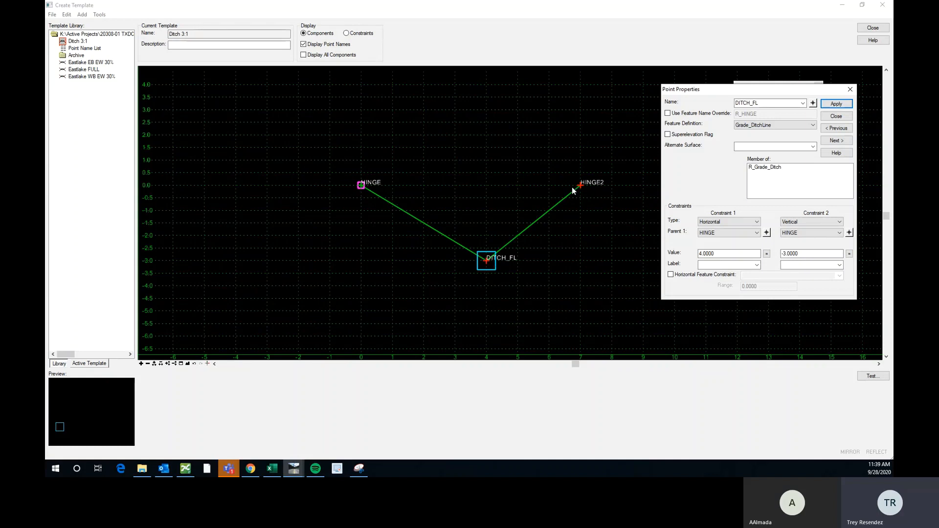
left_click(739, 223)
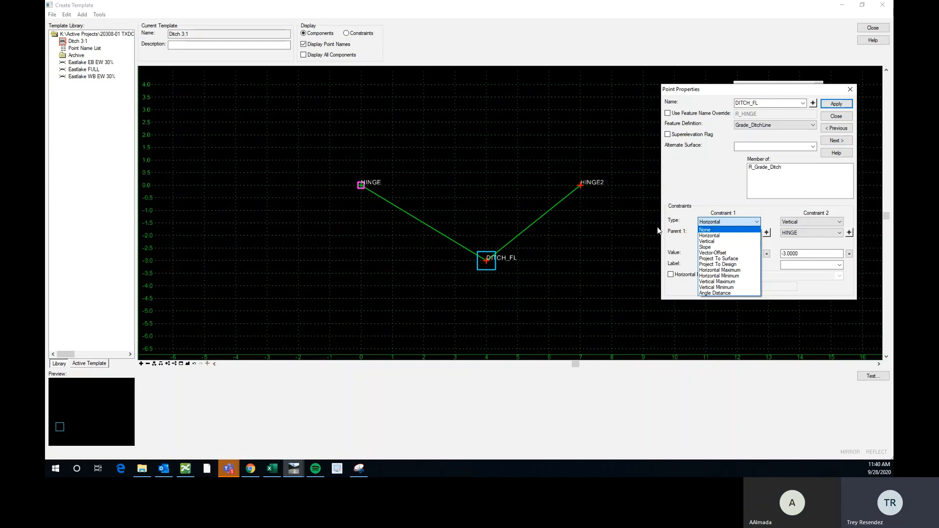
left_click(718, 247)
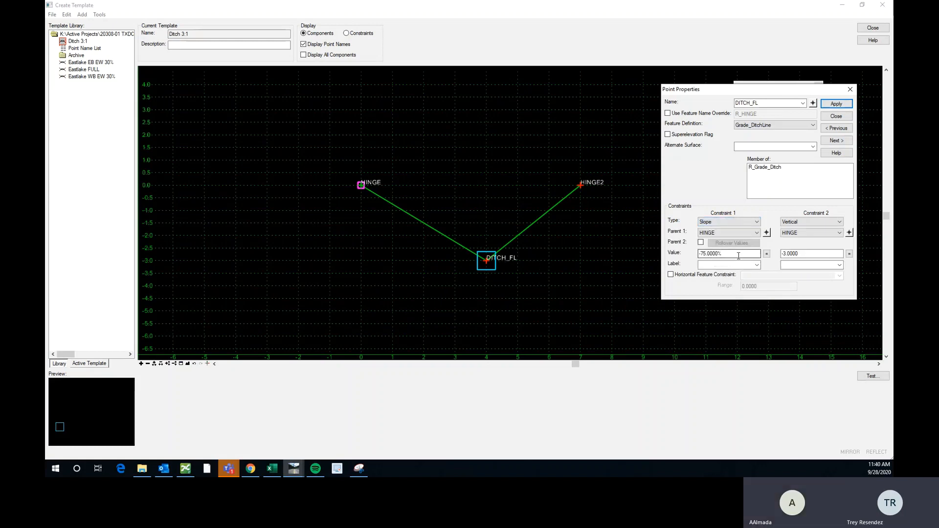
double_click(739, 254)
type("-33333333333")
key("Return")
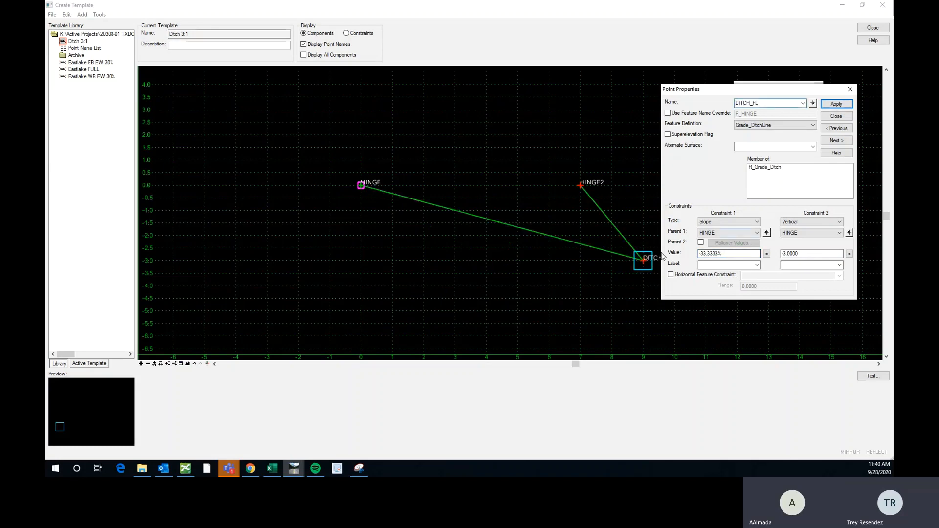
Change DITCH_FL's second constraint to a slope of 33.3333% with HINGE2 as its parent
scroll(299, 206, "down", 3)
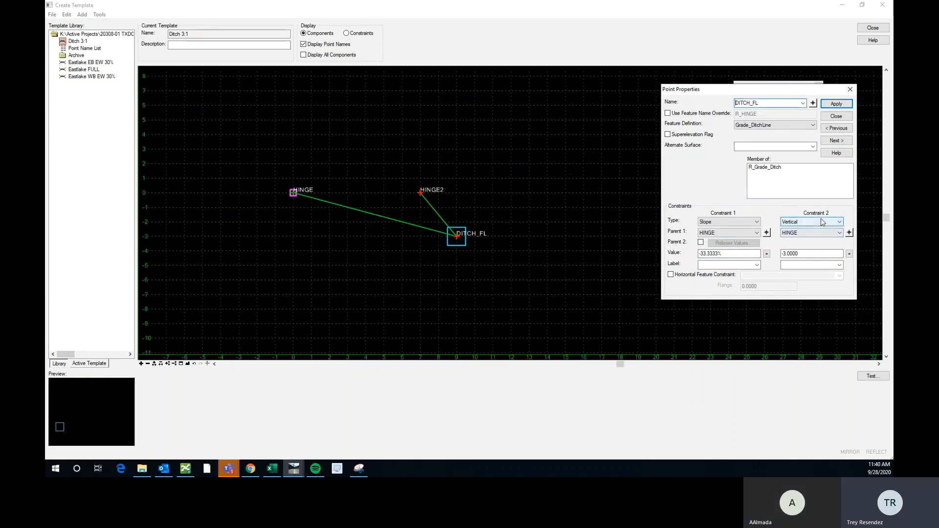
left_click(805, 222)
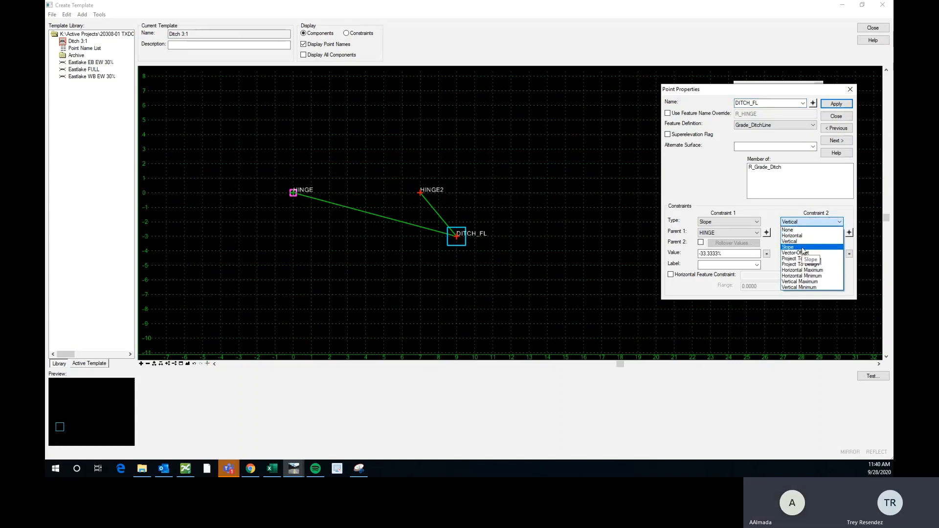
left_click(803, 248)
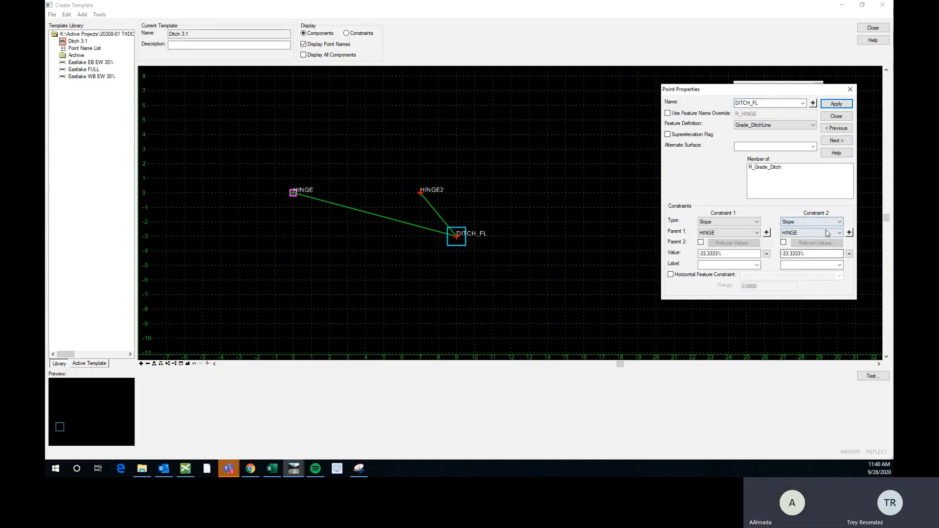
left_click(850, 233)
left_click(421, 192)
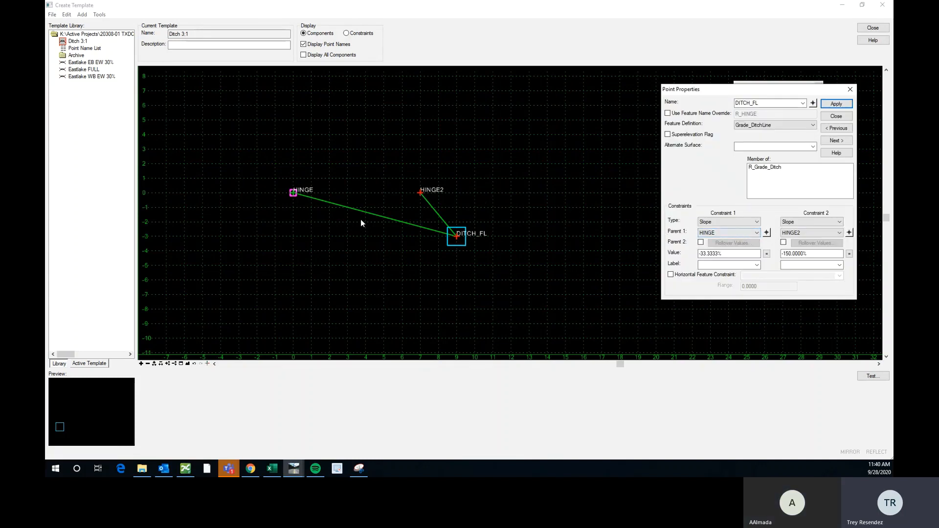
double_click(813, 255)
type("33.33333")
key("Return")
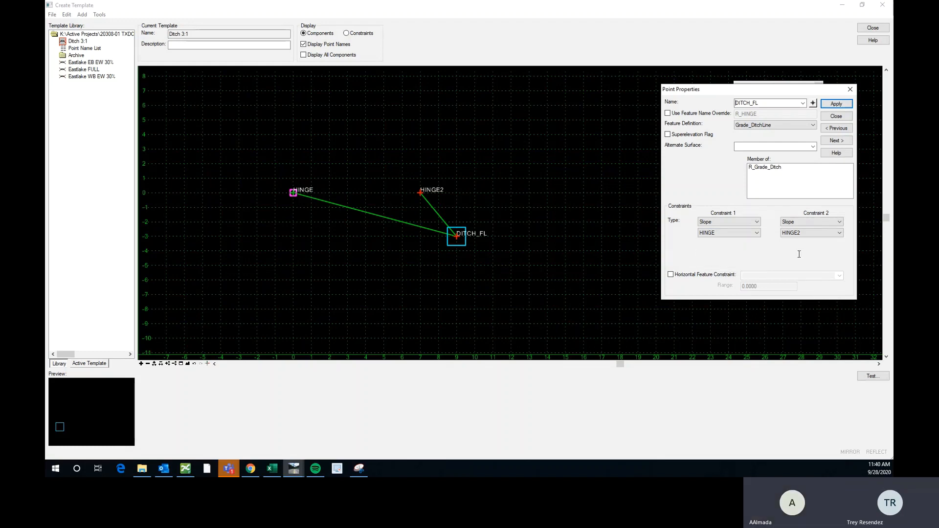
scroll(313, 179, "up", 3)
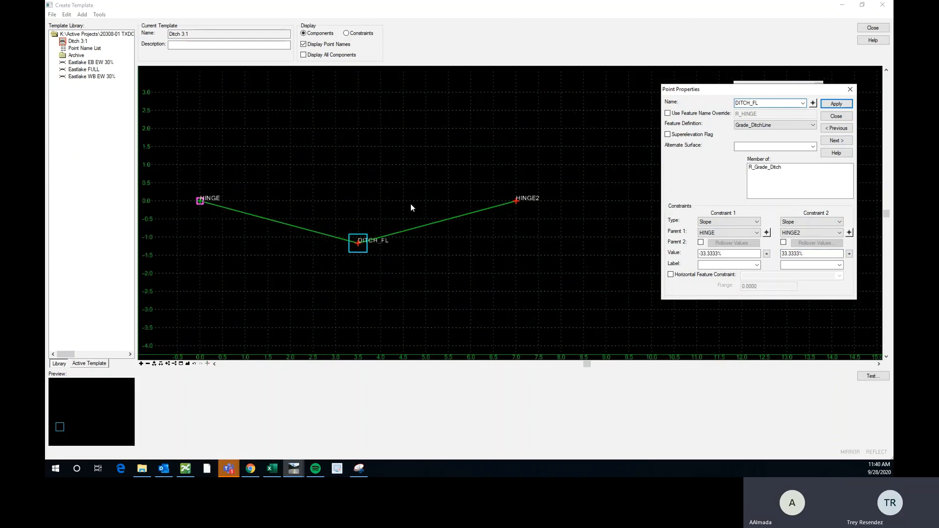
scroll(490, 225, "down", 1)
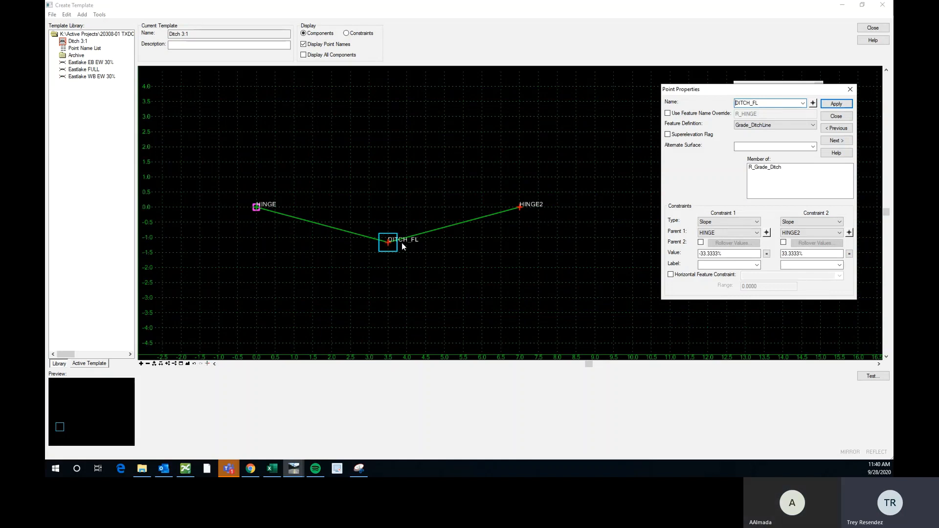
left_click(728, 265)
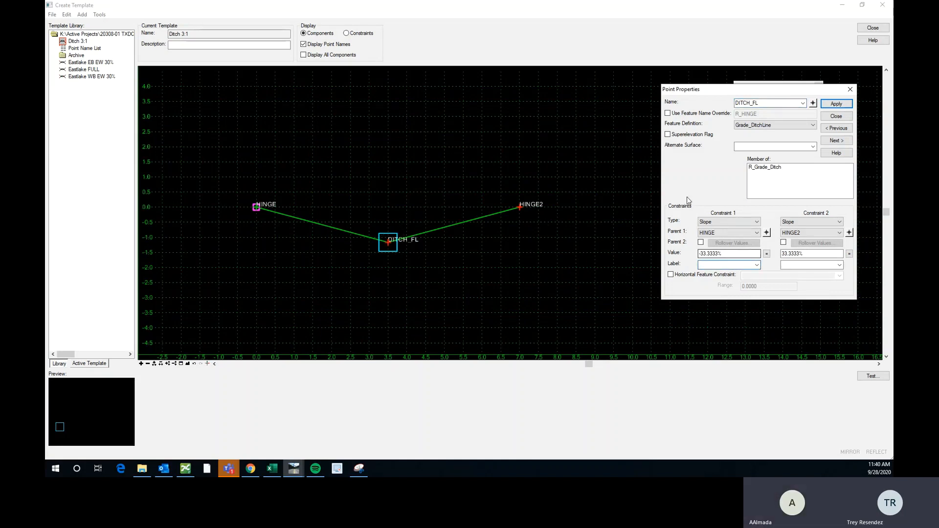
key("Tab")
left_click(727, 265)
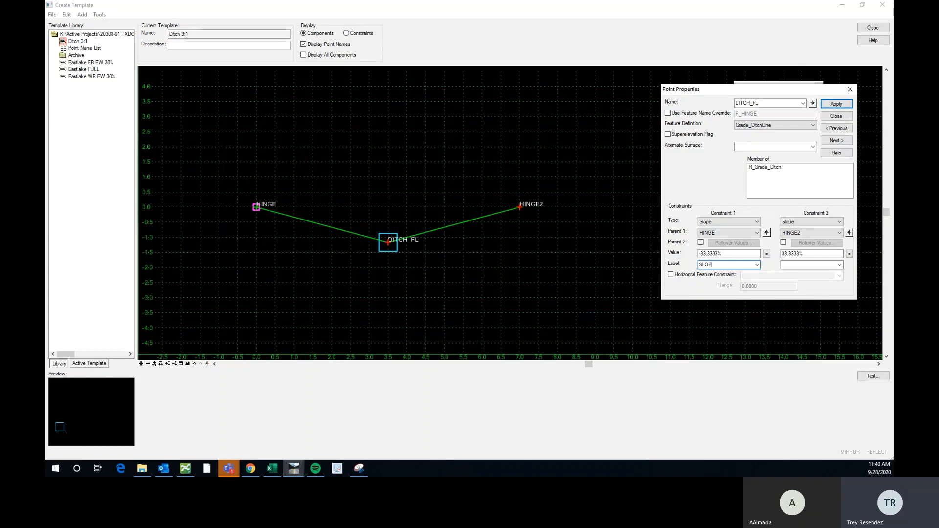
type("E")
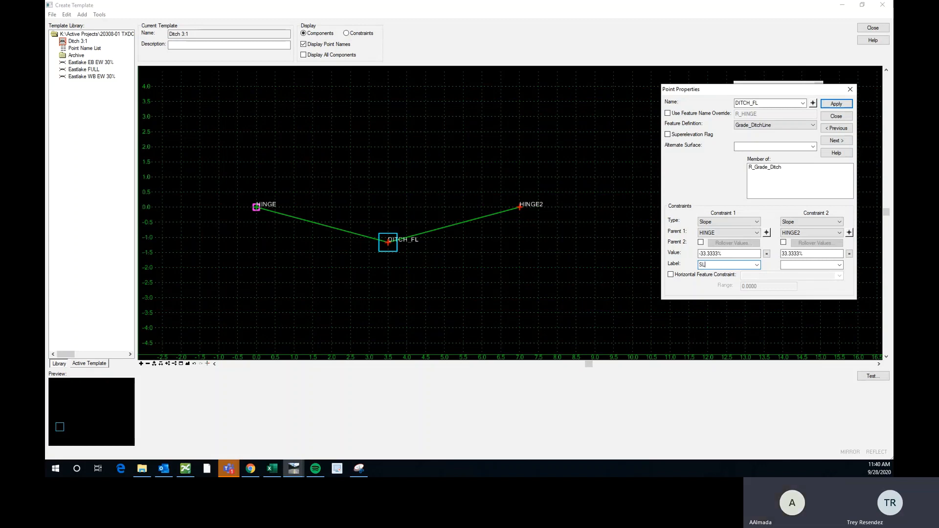
key("BackSpace")
key("BackSpace")
left_click(799, 266)
type("SLOPE")
key("BackSpace")
key("BackSpace")
Label DITCH_FL's first slope constraint FORESLOPE and its second one BACKSLOPE
left_click(715, 264)
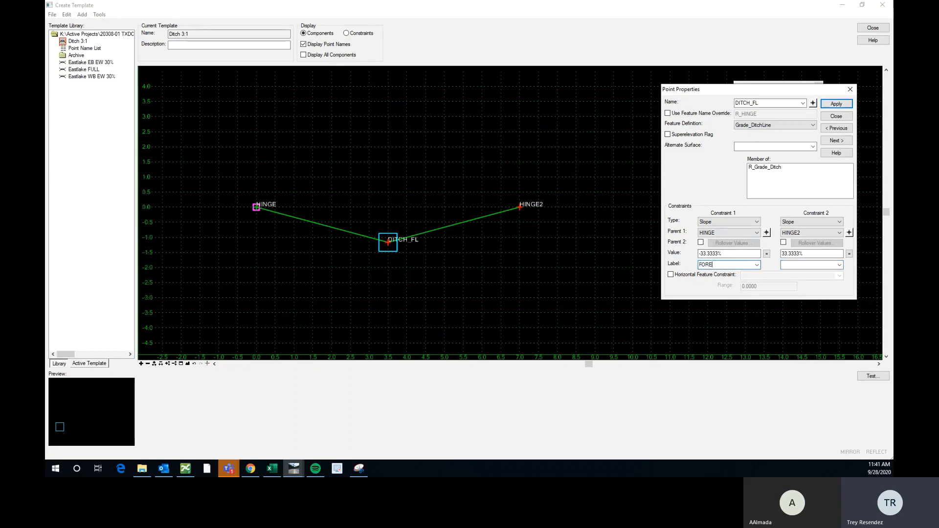
left_click(807, 266)
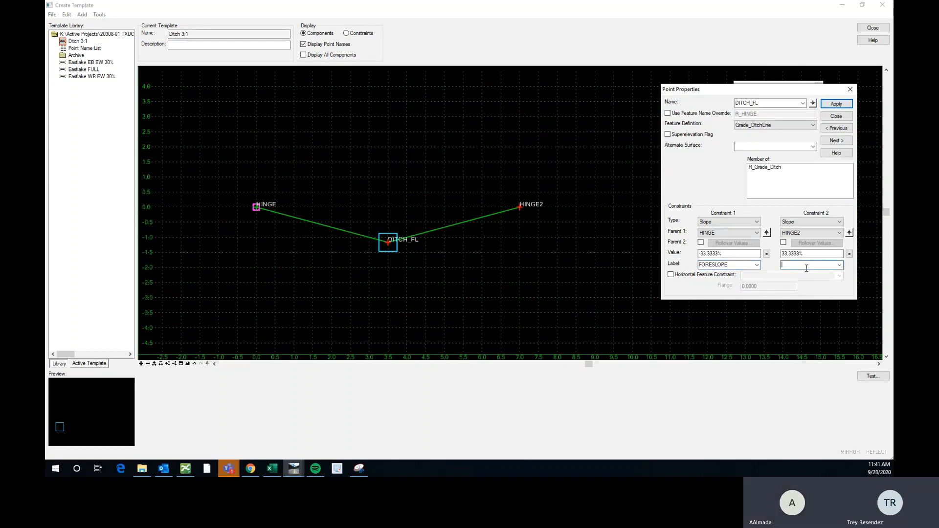
type("BACKSLOPE")
left_click(729, 253)
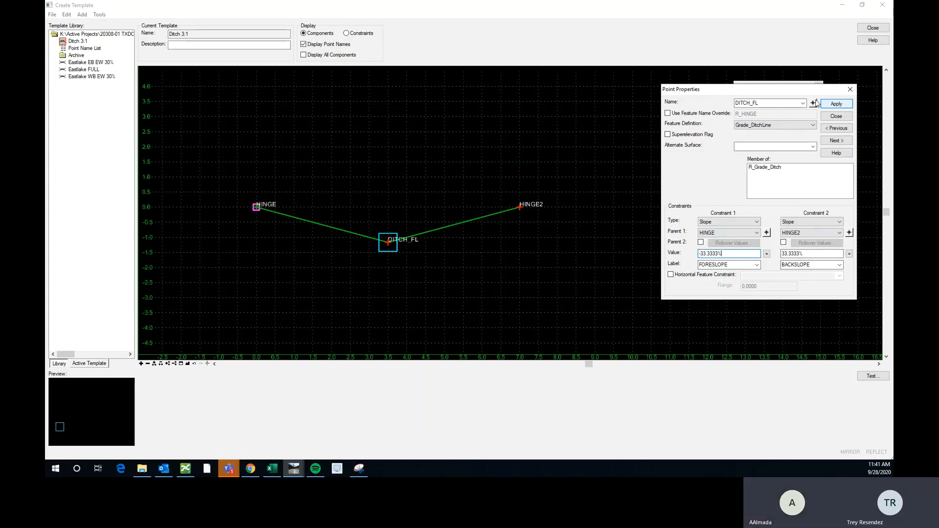
left_click(837, 105)
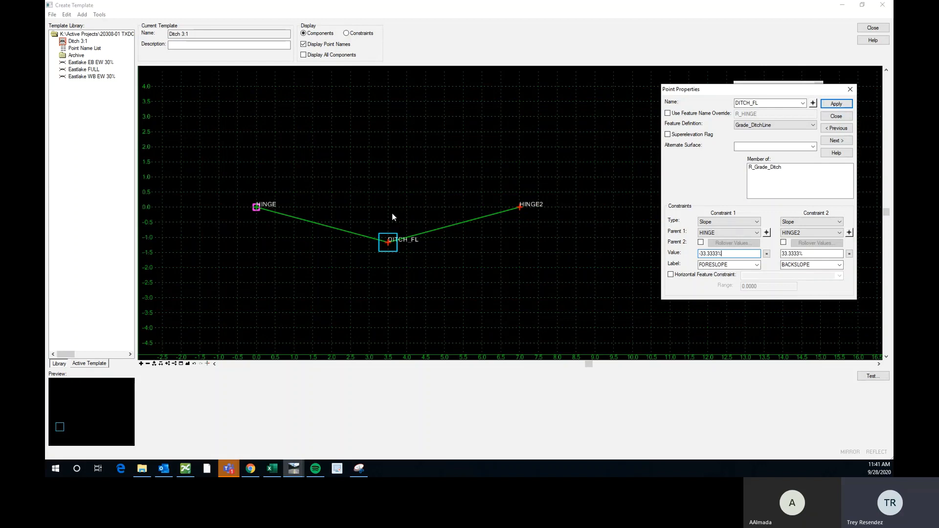
Finish editing DITCH_FL's properties and close the template editor, saving the changes to the IH10_EASTLAKE template library
key("Tab")
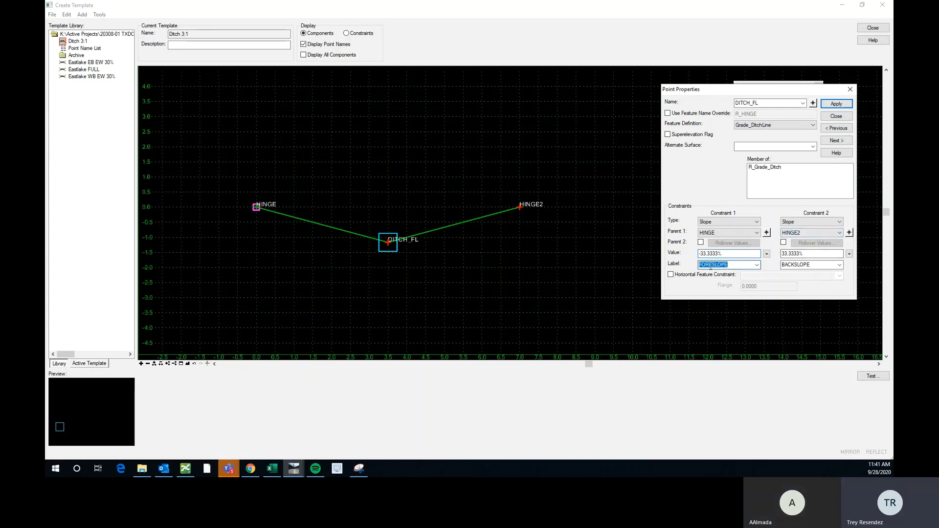
left_click(803, 265)
left_click(739, 264)
left_click(837, 104)
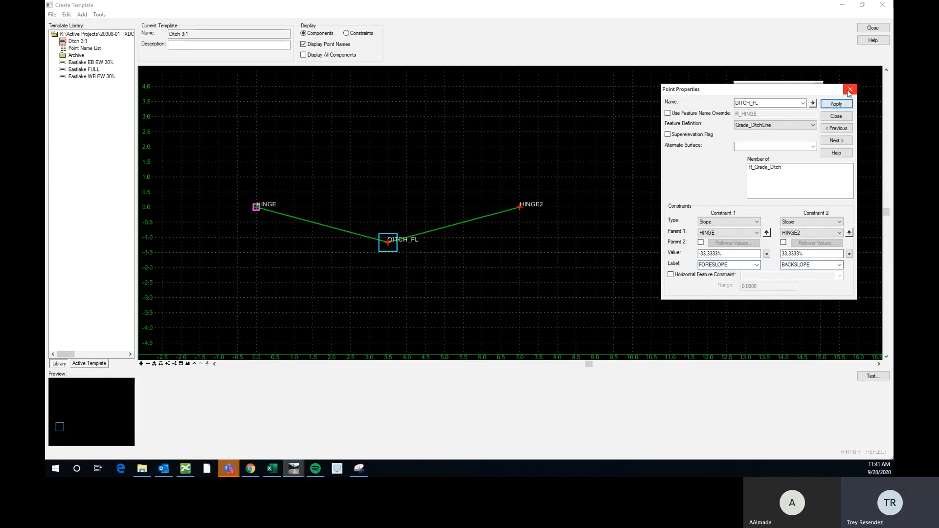
left_click(850, 91)
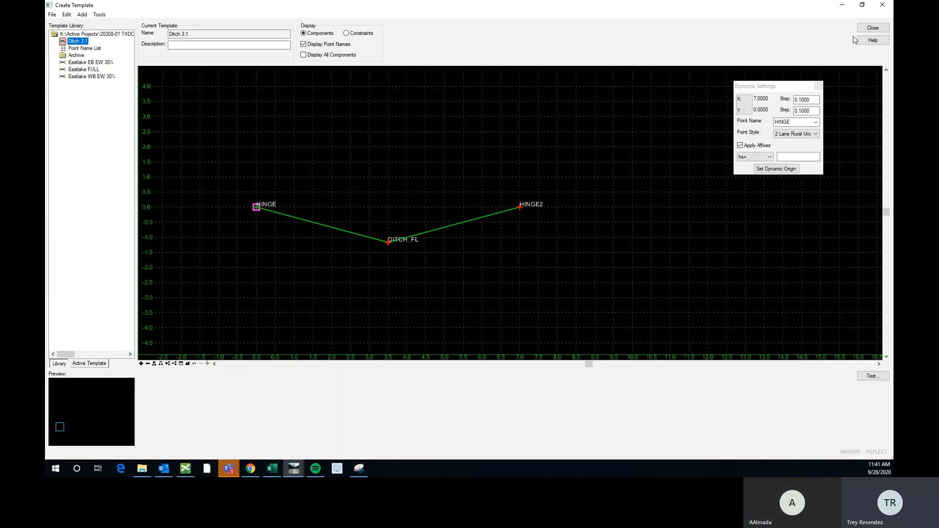
left_click(874, 27)
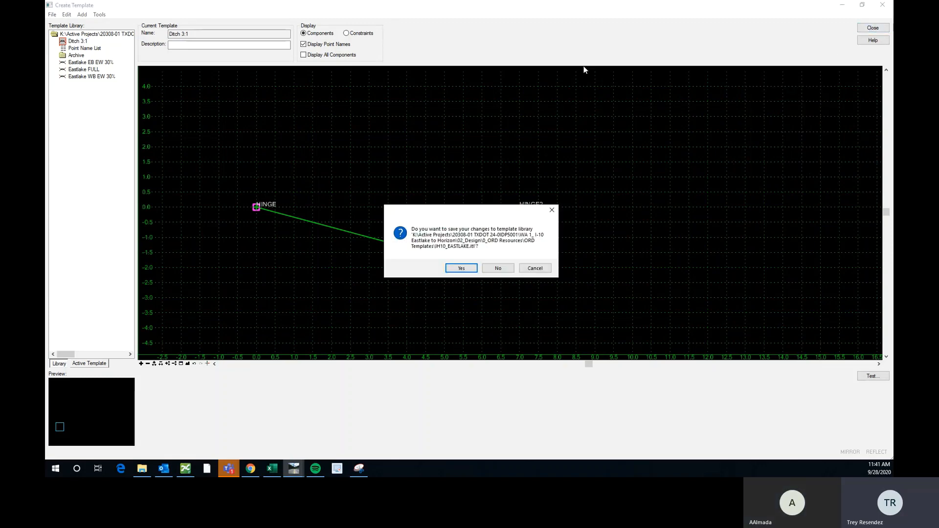
left_click(459, 269)
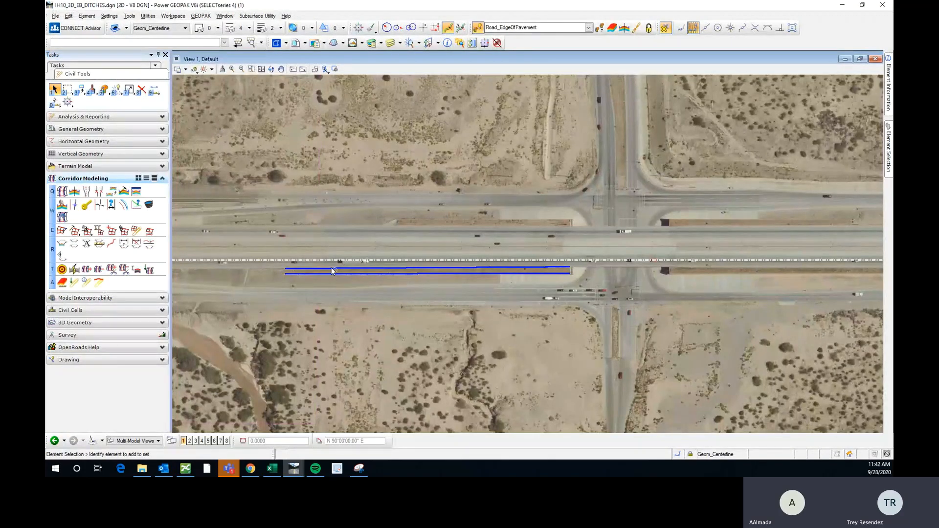
Reopen the Ditch 3:1 template and set DITCH_FL's FORESLOPE constraint to -25%
scroll(331, 269, "up", 5)
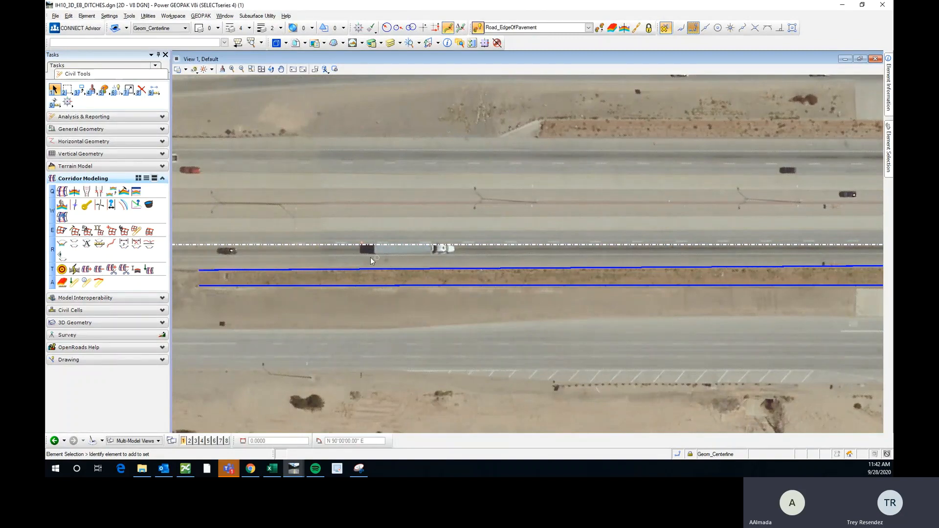
scroll(375, 260, "down", 2)
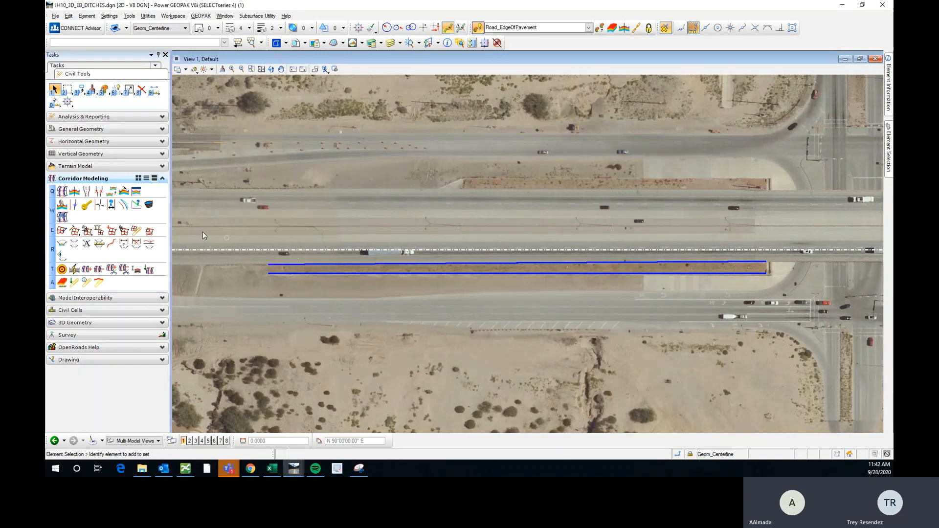
left_click(125, 192)
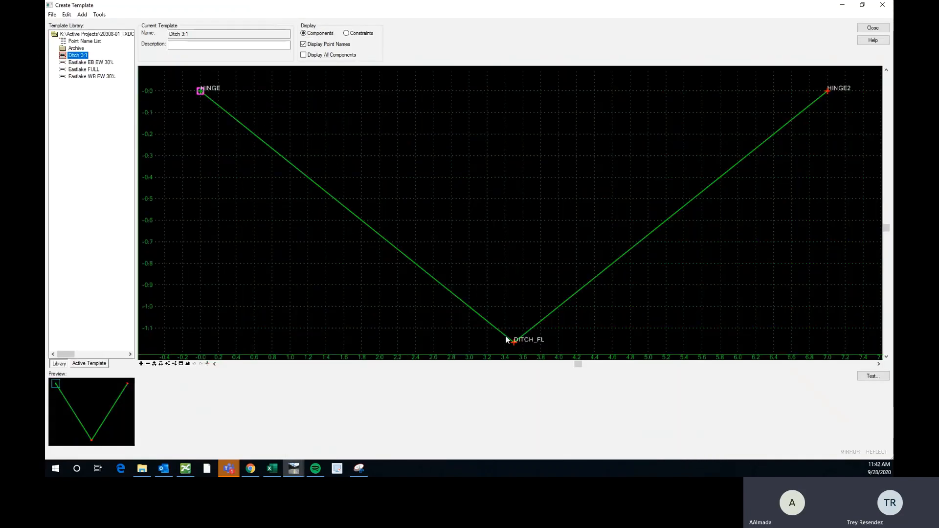
double_click(514, 343)
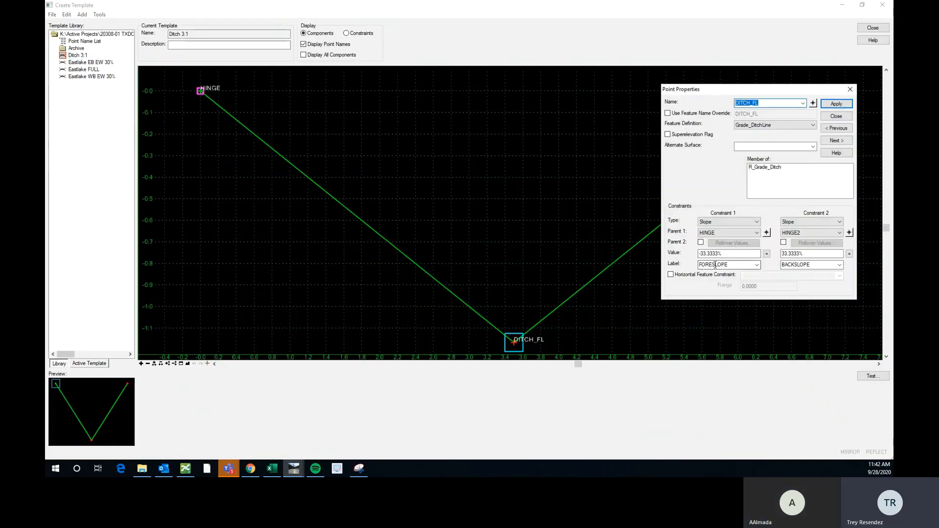
left_click_drag(725, 253, 672, 256)
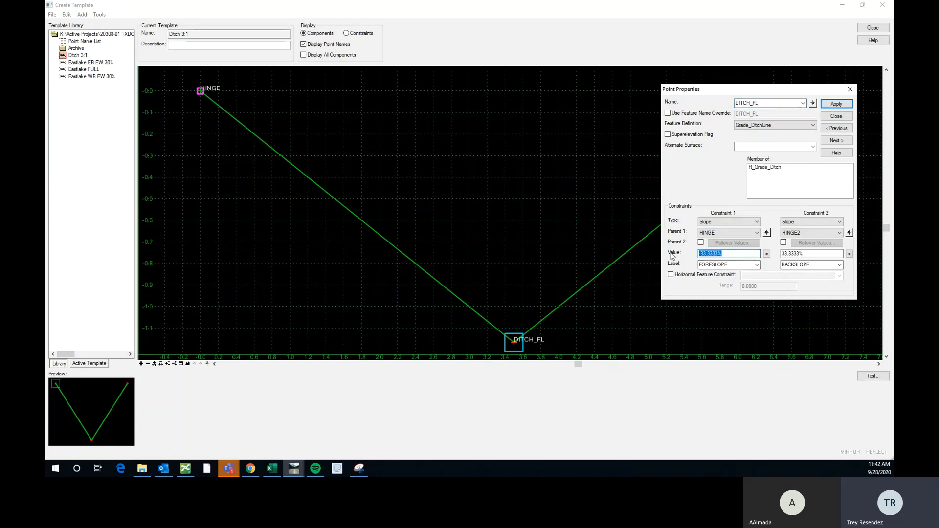
type("25")
key("Return")
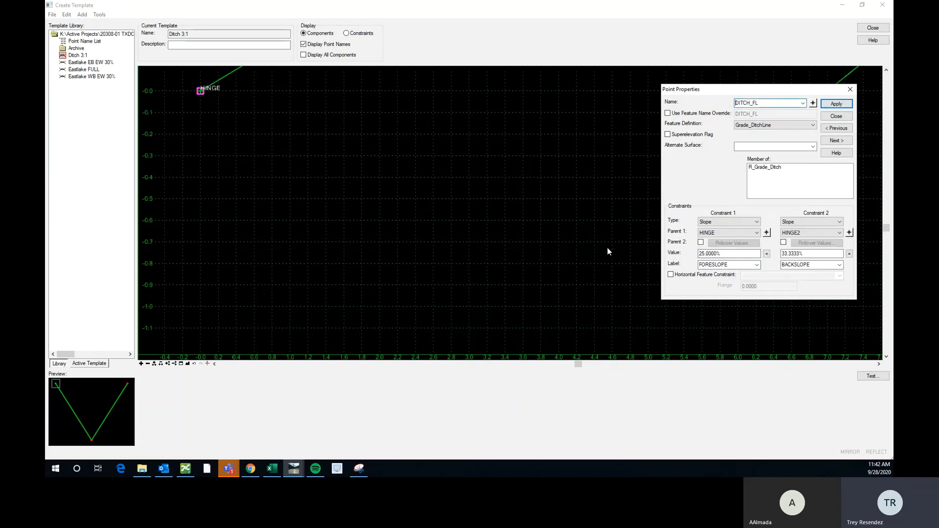
left_click(700, 254)
type("-")
key("Return")
scroll(313, 200, "down", 2)
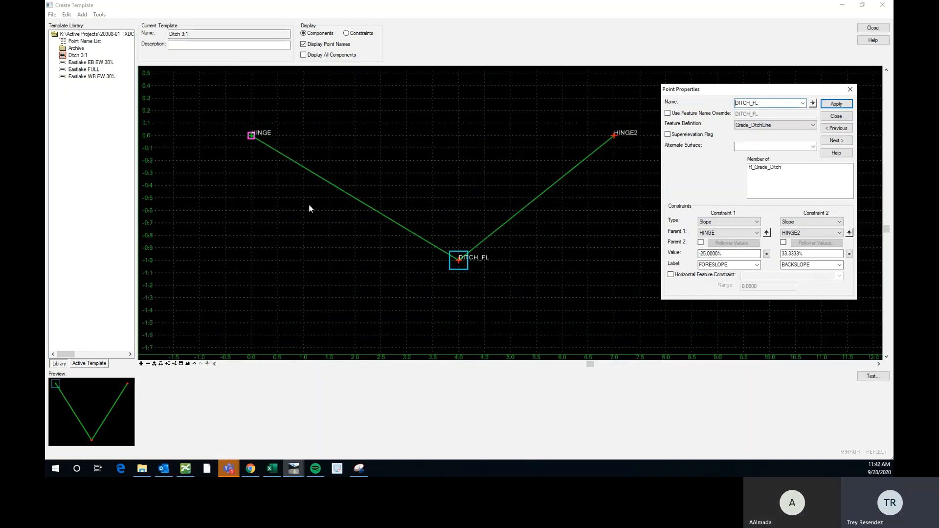
Set DITCH_FL's BACKSLOPE constraint to 25% and apply it
left_click_drag(813, 254, 780, 258)
type("25")
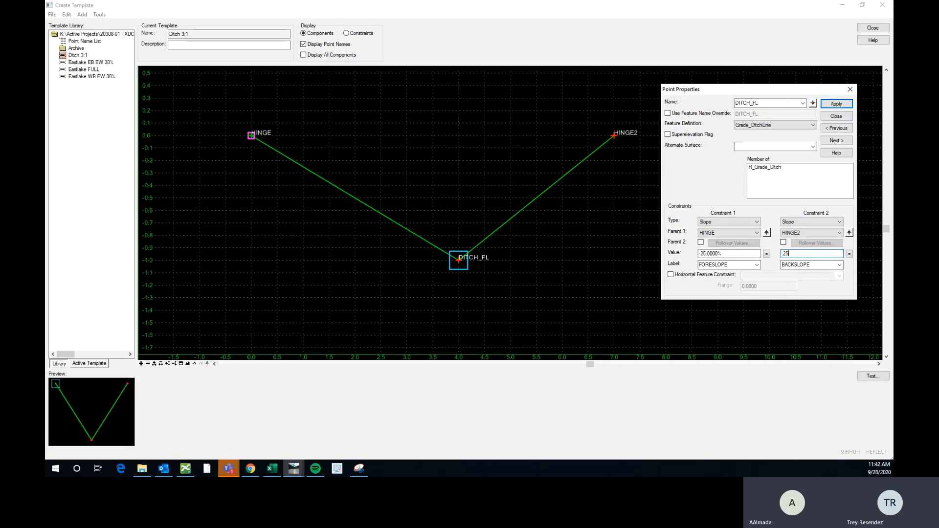
key("Return")
scroll(380, 230, "down", 2)
scroll(400, 203, "up", 2)
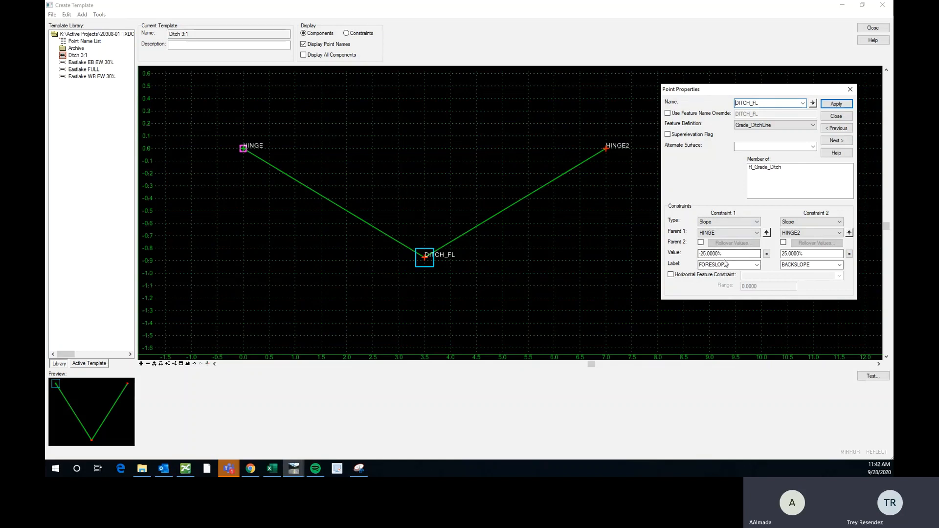
left_click(838, 105)
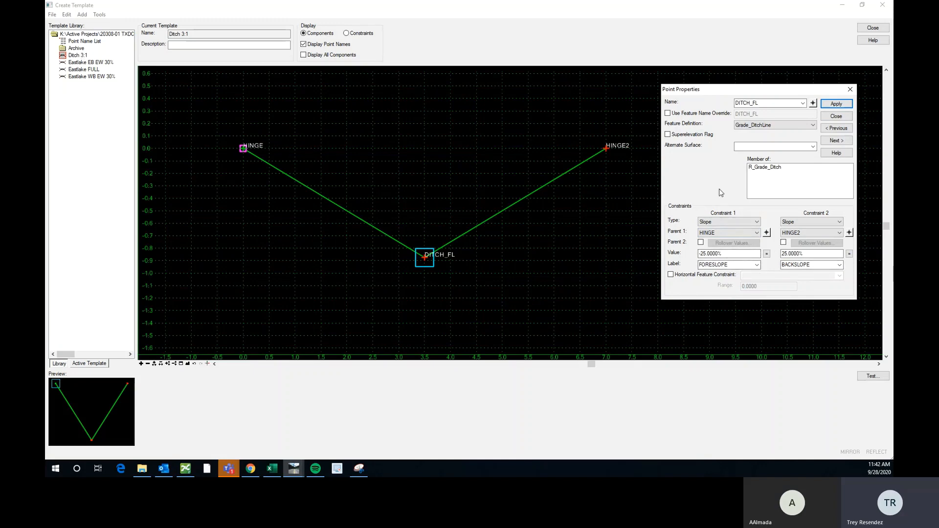
Close DITCH_FL's properties and the template editor, saving the revised slopes to the template library
double_click(733, 264)
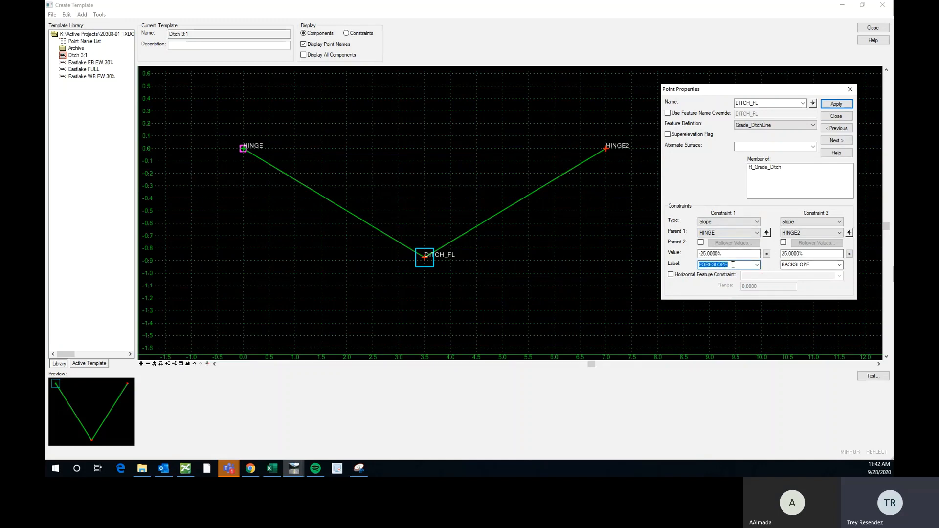
left_click(815, 265)
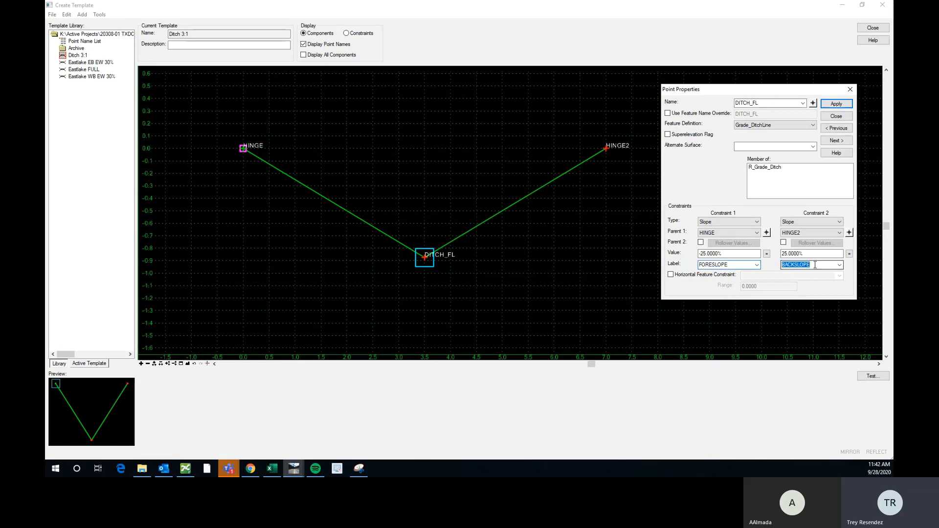
left_click(850, 90)
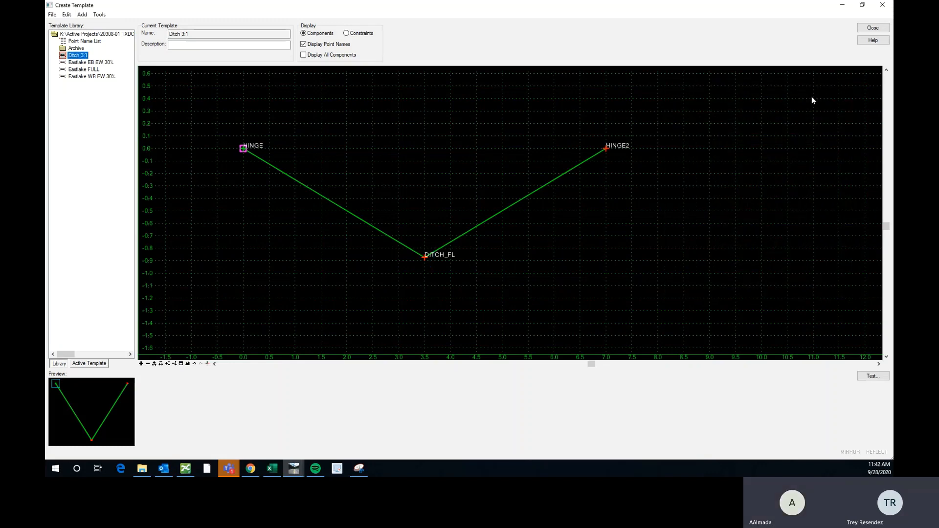
left_click(864, 31)
left_click(465, 270)
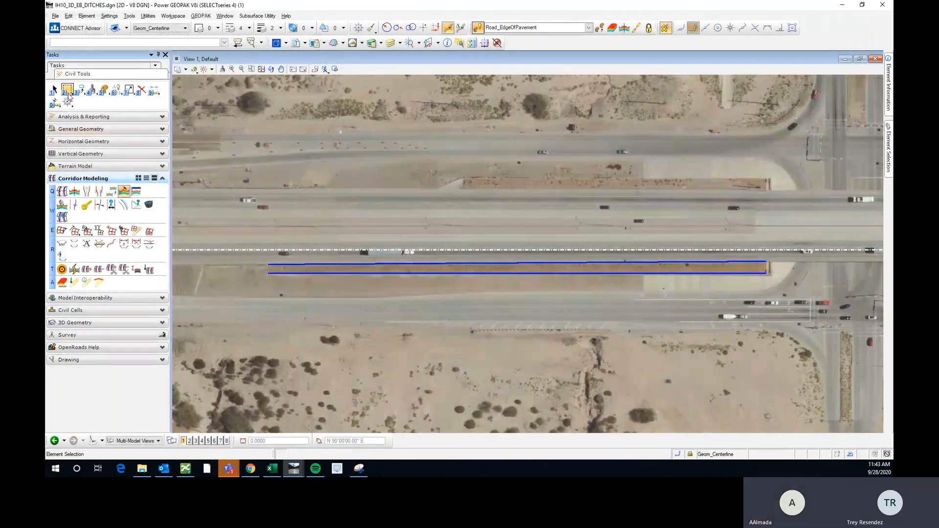
Start applying the Ditch 3:1 linear template to the upper edge-of-pavement line RdEOP1, accepting 0+00.0000 as the start station
left_click(55, 93)
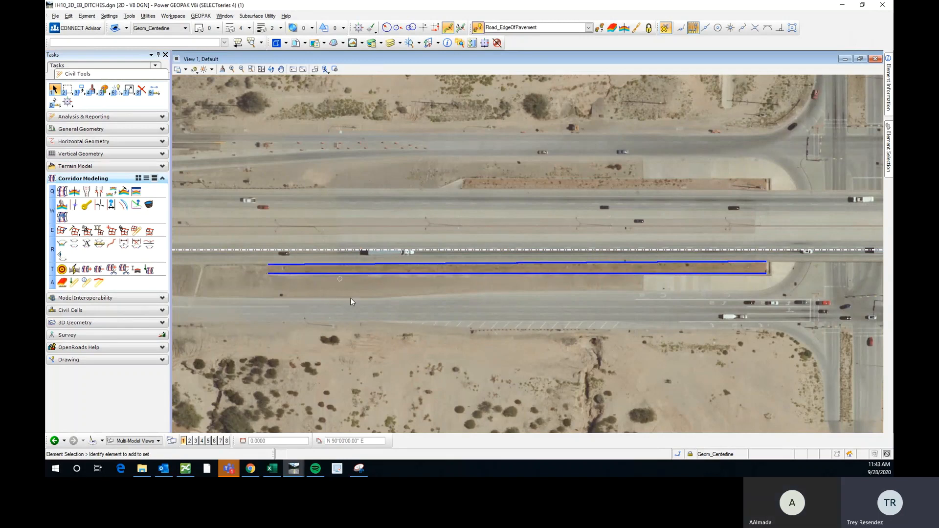
left_click(427, 266)
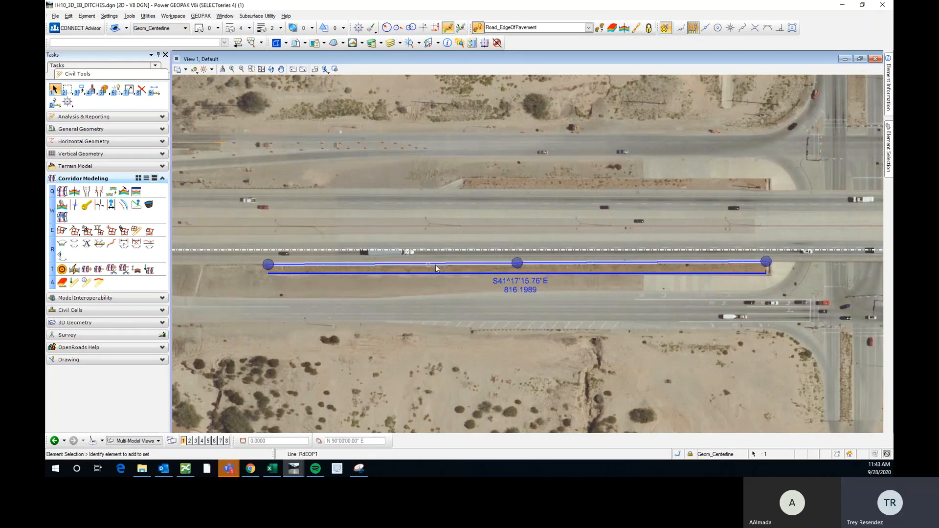
mouse_move(429, 267)
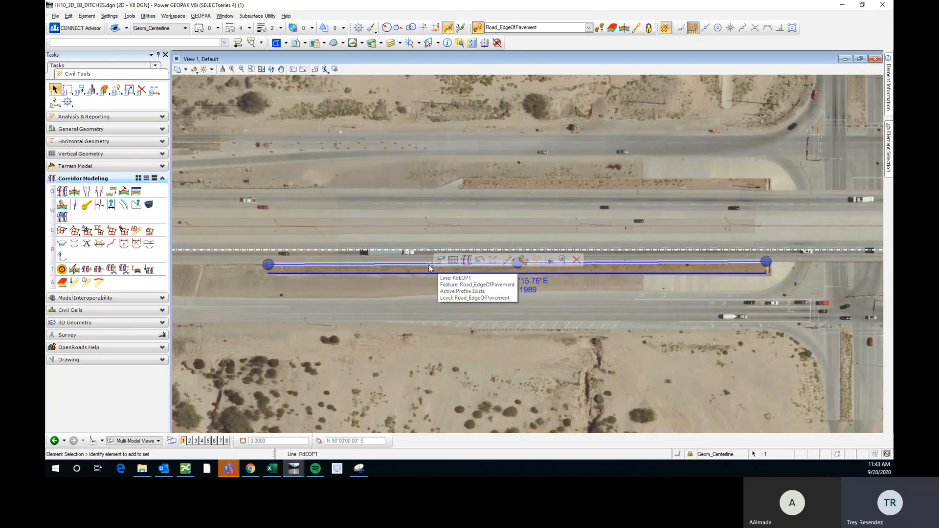
left_click(481, 261)
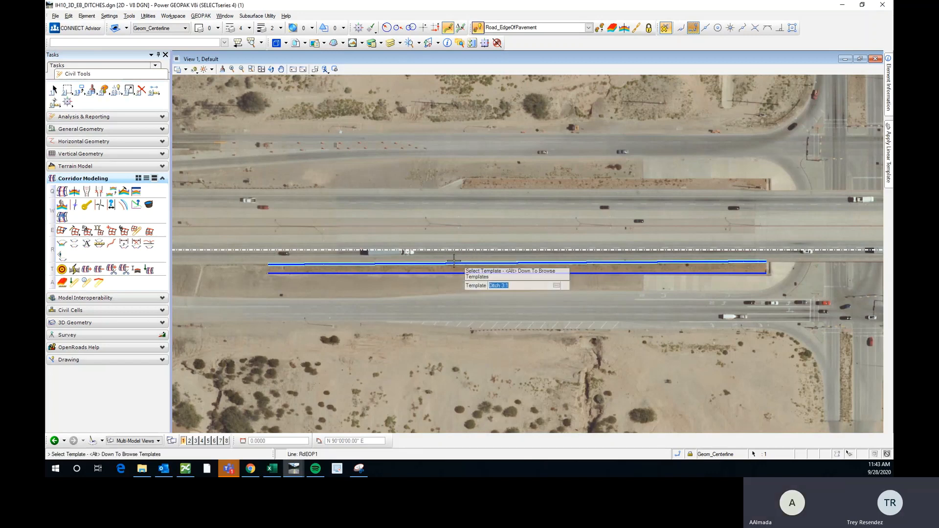
left_click(265, 271)
scroll(264, 271, "up", 3)
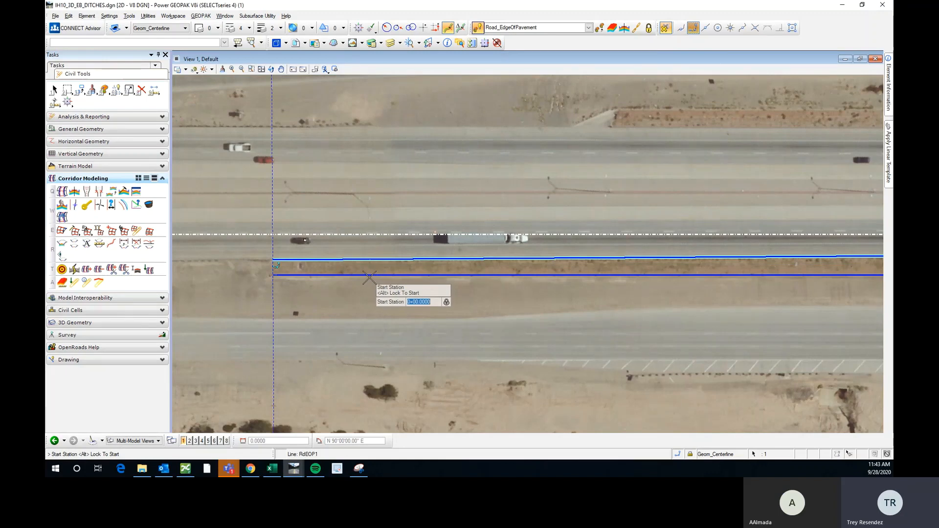
left_click(313, 277)
Pin and narrow the Apply Linear Template settings, and accept 8+16.1989 as the end station
scroll(313, 278, "down", 2)
mouse_move(883, 137)
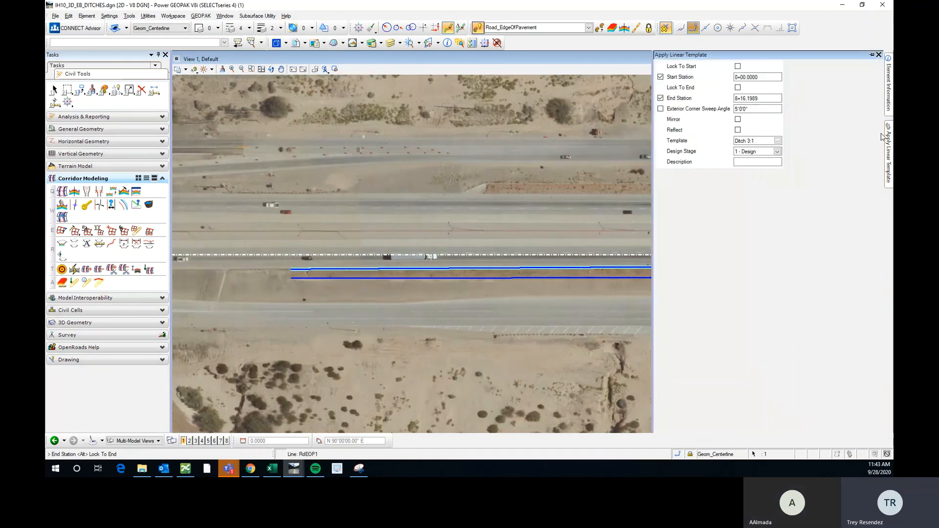
left_click(873, 56)
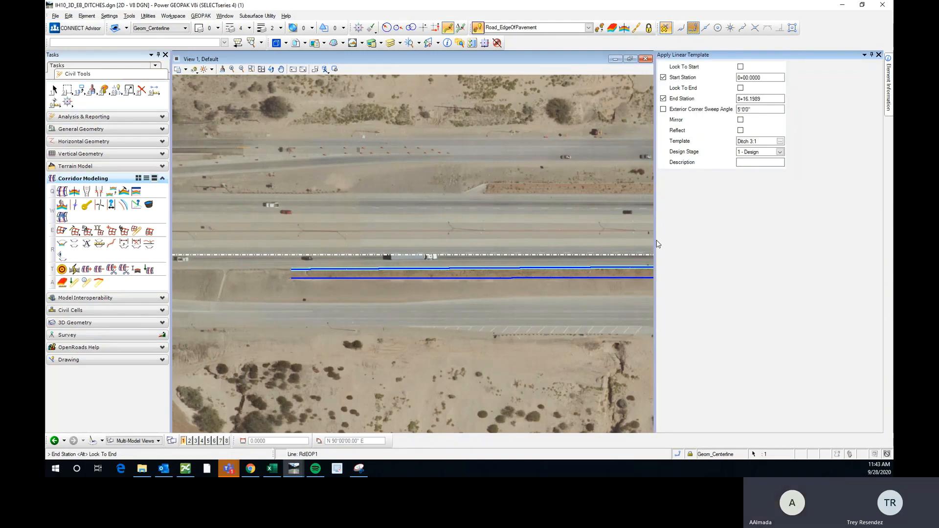
left_click_drag(657, 243, 757, 251)
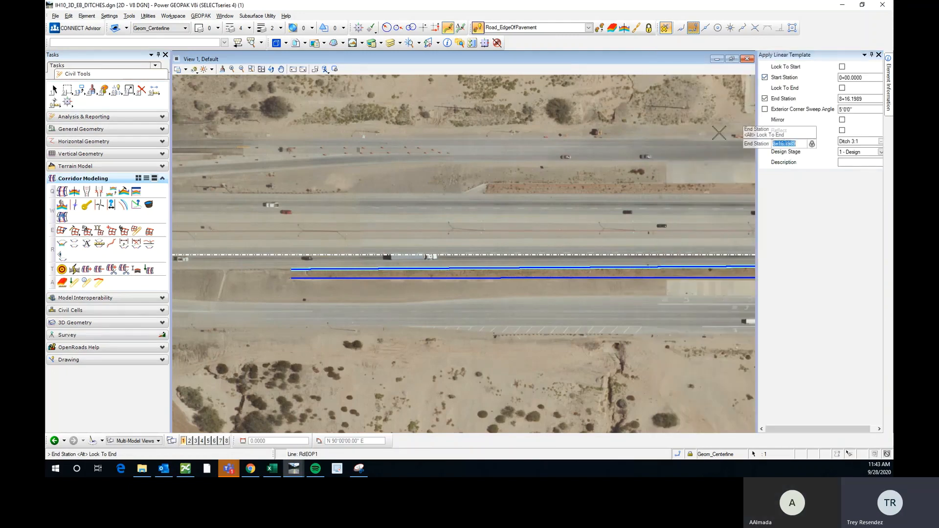
scroll(353, 278, "down", 2)
scroll(230, 265, "up", 2)
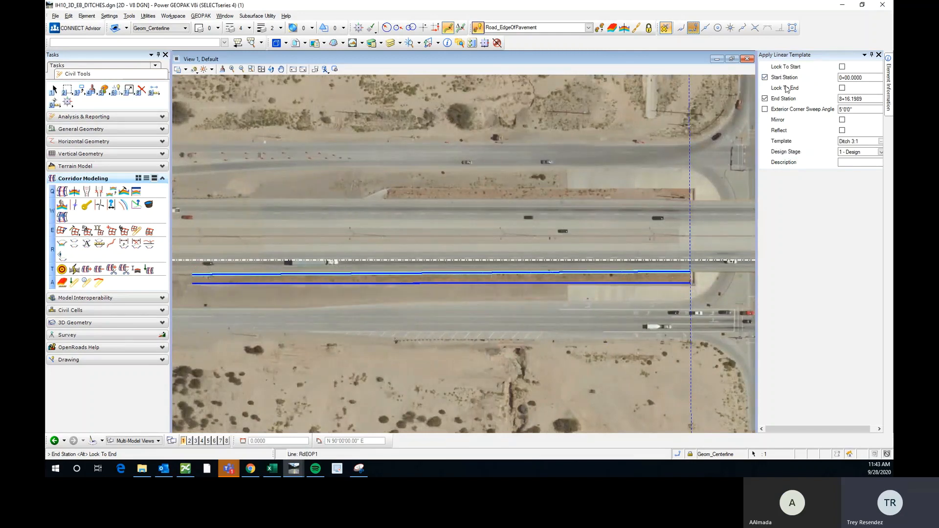
left_click(385, 309)
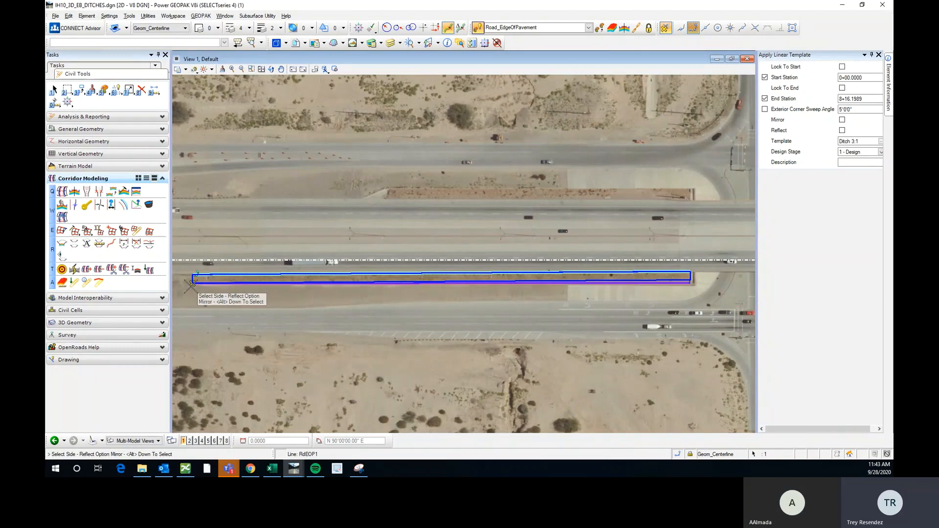
Place the ditch template on the side facing the lower edge line without mirroring, finish the command and unpin its settings
scroll(194, 289, "up", 2)
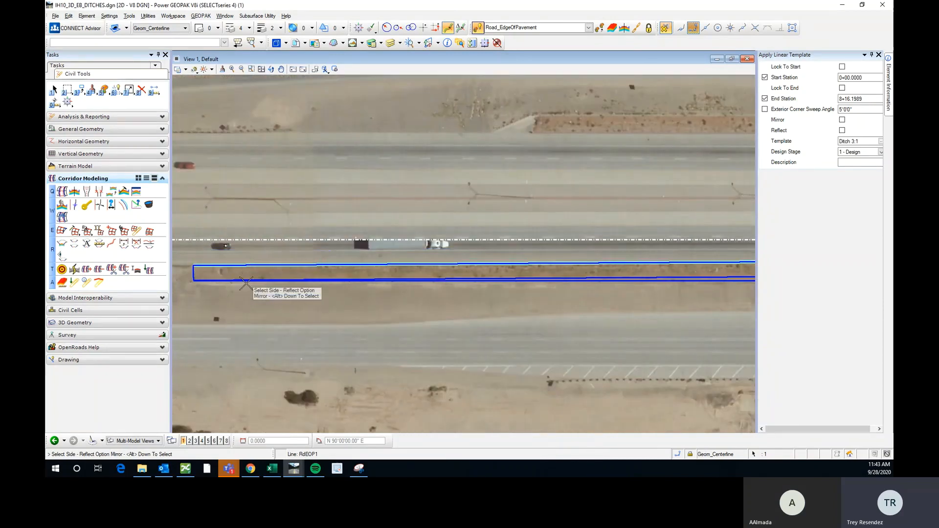
left_click(247, 325)
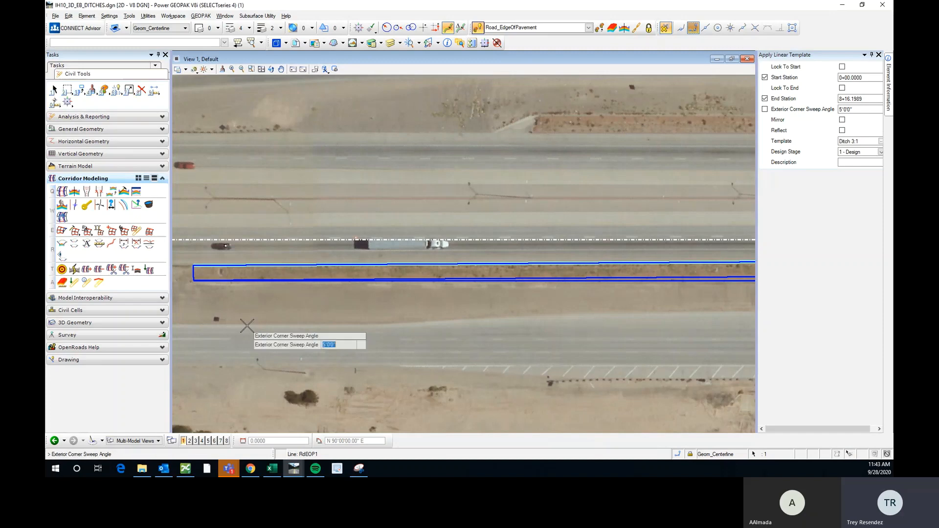
left_click(248, 325)
left_click(247, 326)
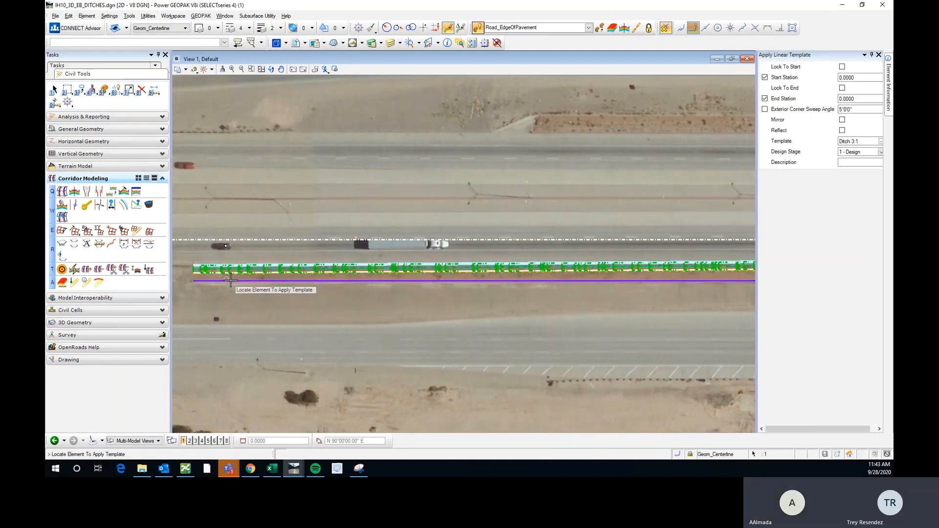
key("Escape")
left_click(872, 55)
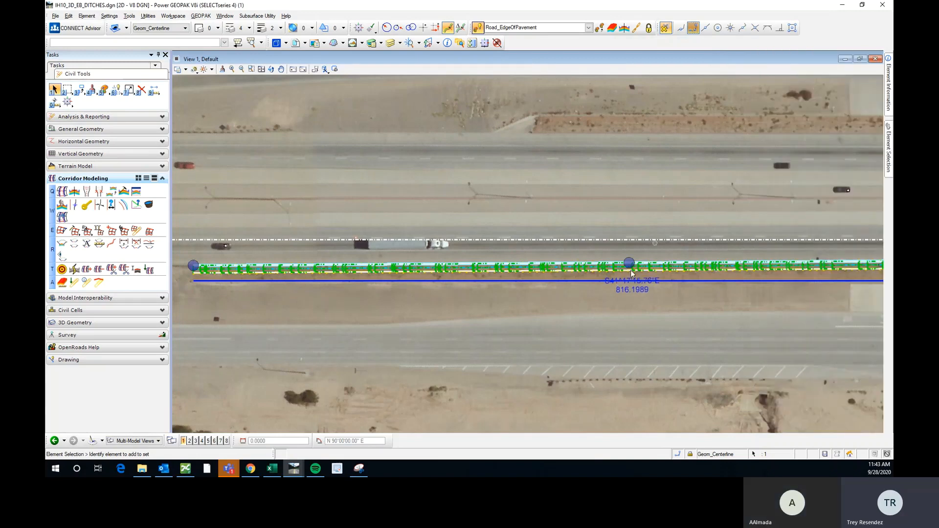
Examine the applied ditch along its length against the lower edge-of-pavement line RdEOP
scroll(219, 269, "up", 5)
scroll(465, 236, "down", 3)
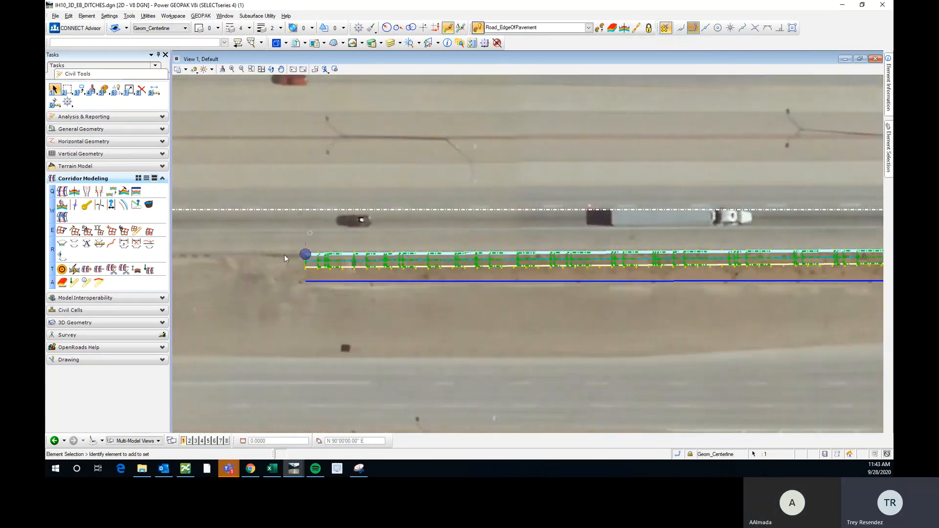
scroll(341, 262, "up", 3)
scroll(318, 272, "up", 2)
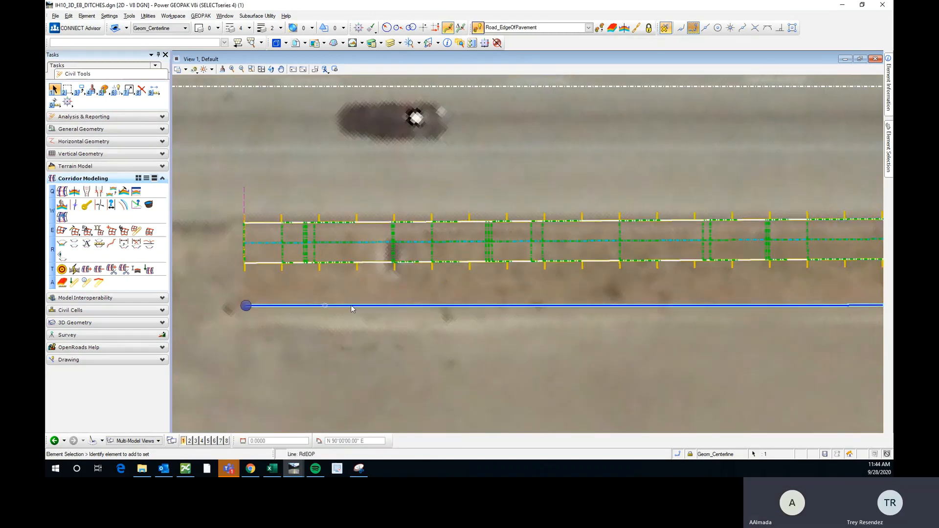
left_click(277, 301)
scroll(276, 299, "down", 3)
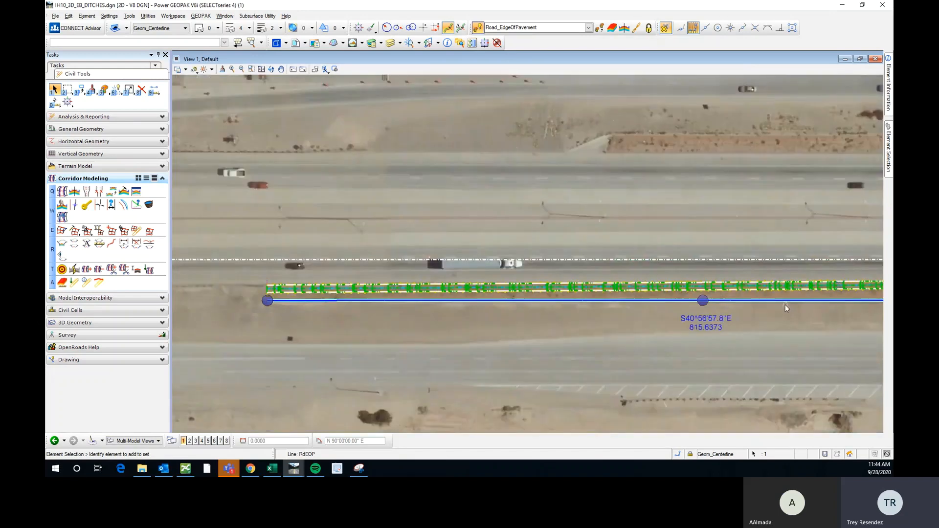
left_click(429, 331)
scroll(317, 280, "up", 3)
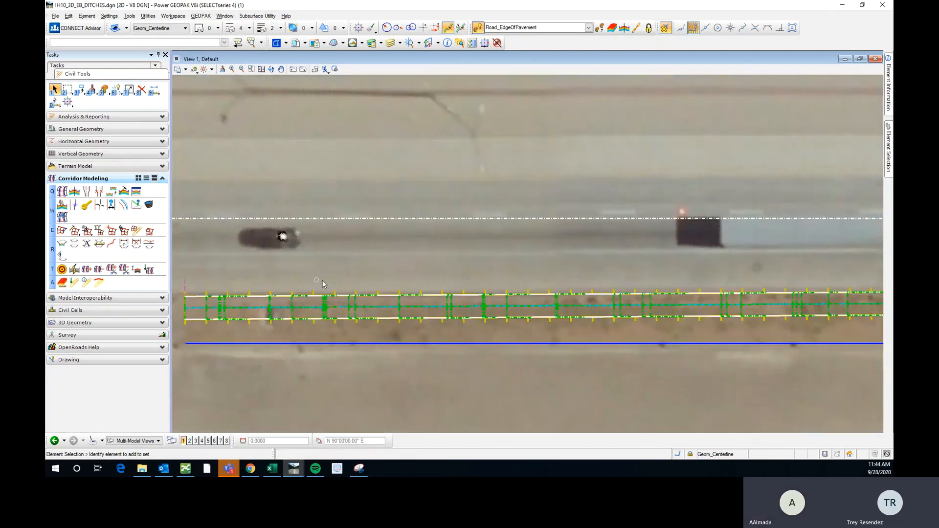
Open a cross section view of the Ditch 3:1 linear template in View 2
left_click(358, 295)
left_click(382, 286)
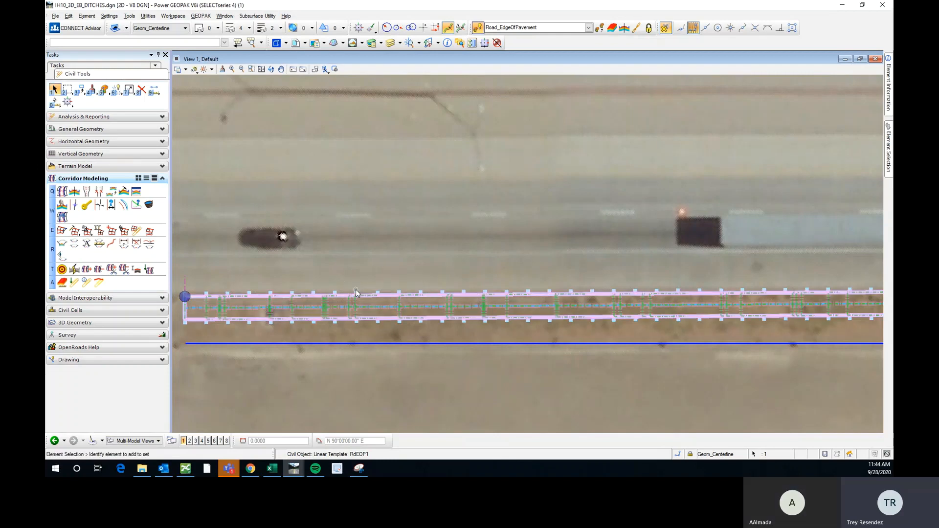
mouse_move(356, 290)
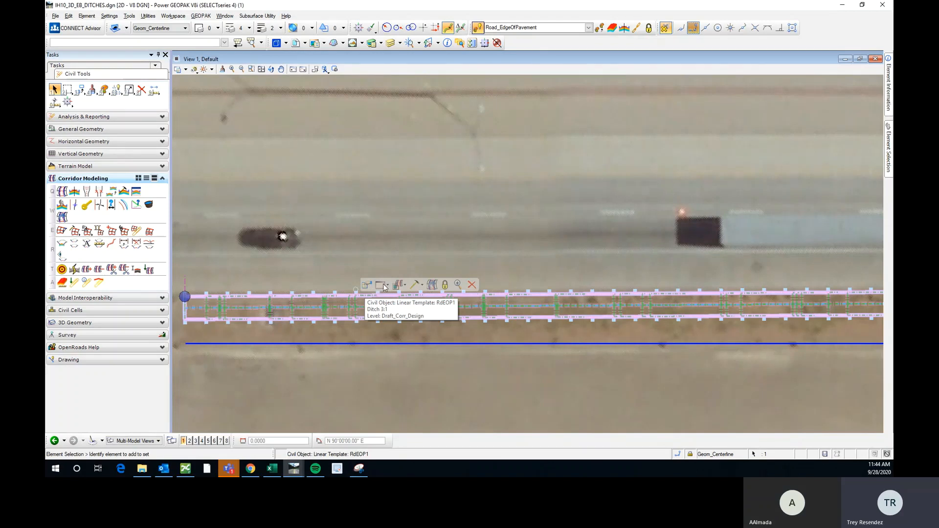
mouse_move(384, 287)
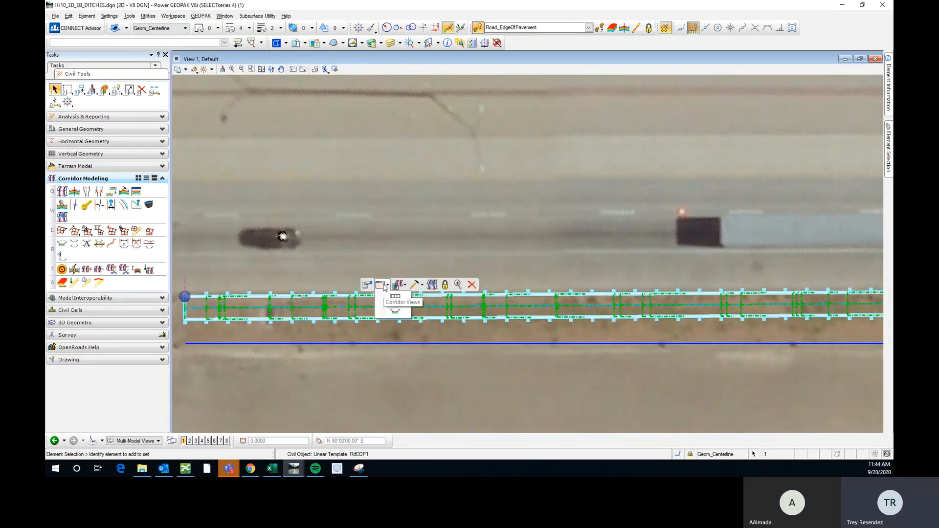
left_click(395, 313)
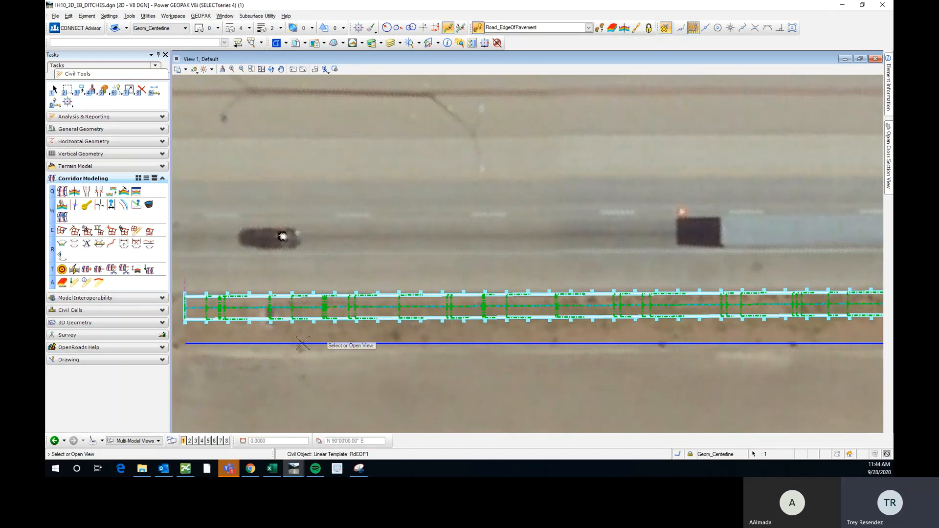
left_click(189, 441)
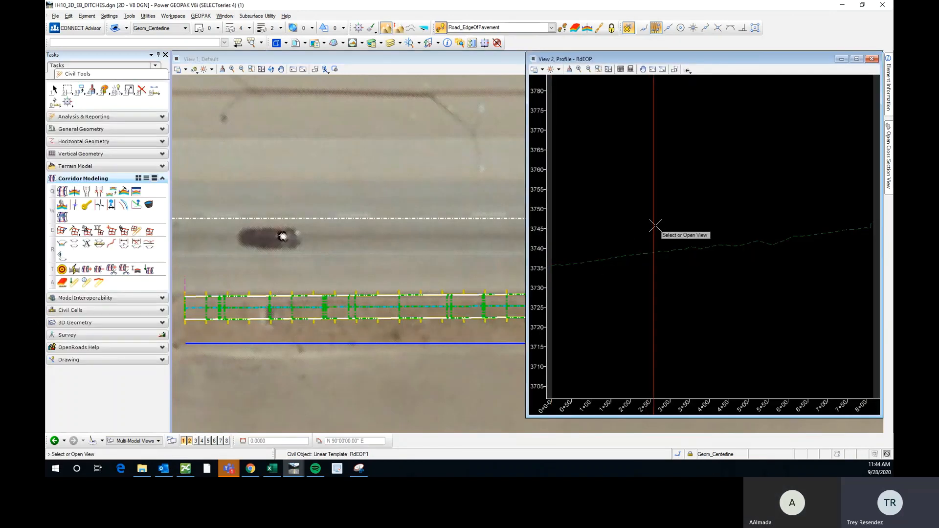
left_click(713, 218)
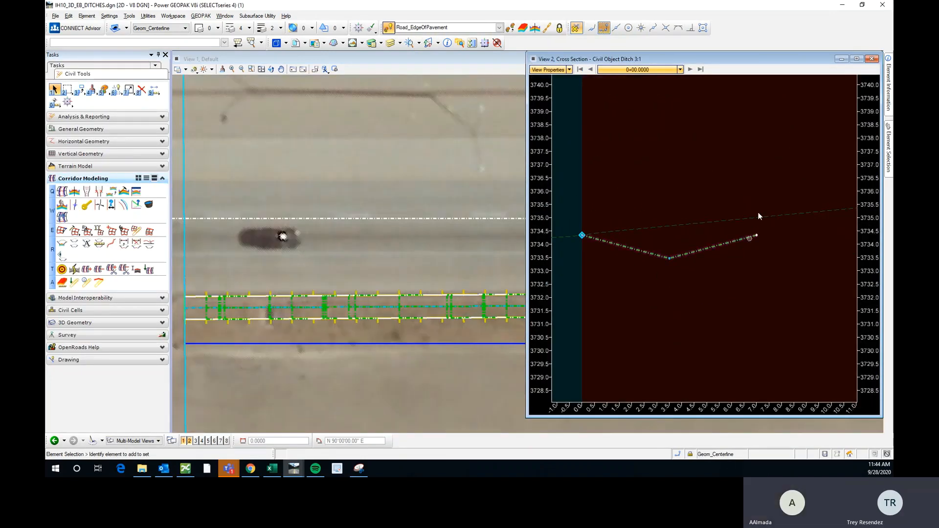
Arrange the plan view and the cross section view side by side to fill the workspace
scroll(651, 252, "down", 1)
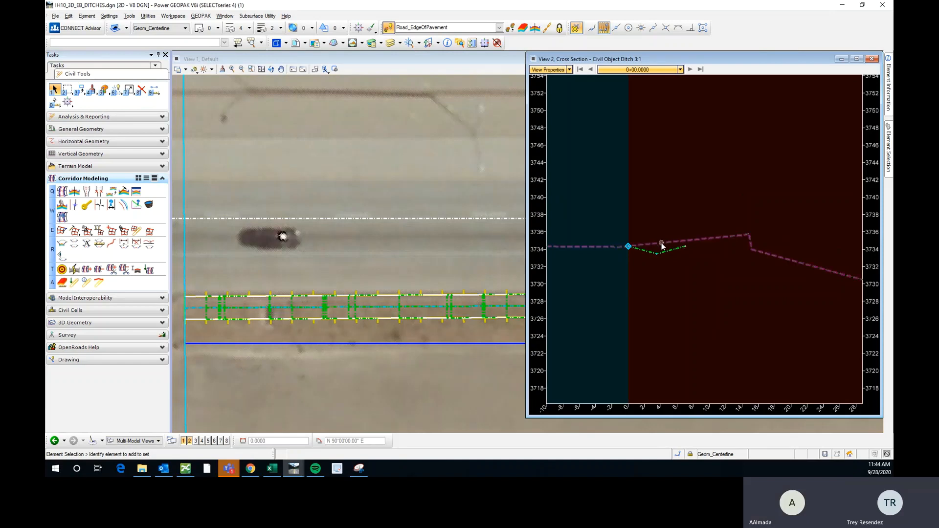
left_click(225, 15)
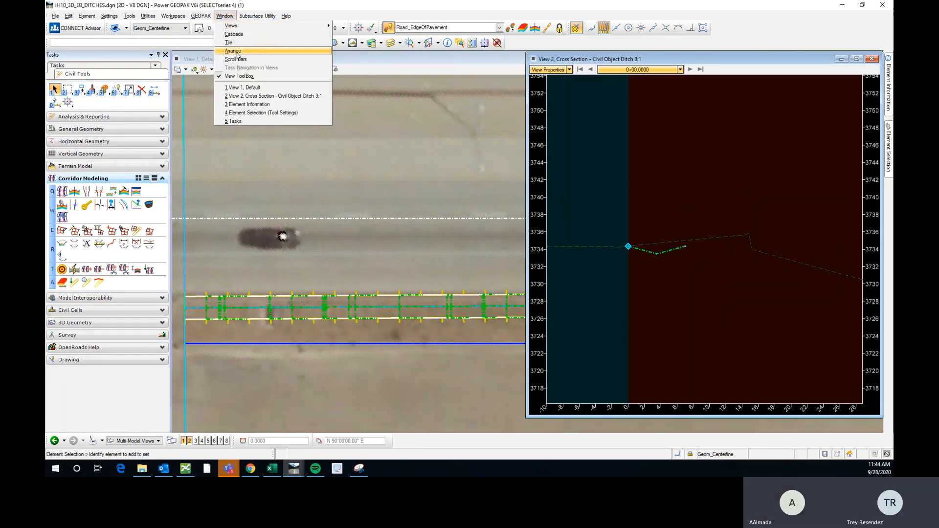
left_click(238, 51)
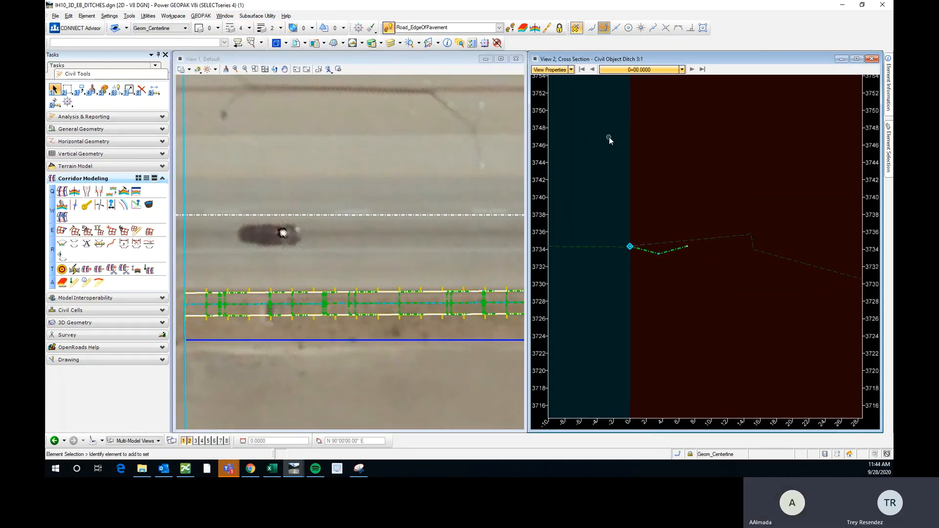
Set the cross section view to Center on Current Offsets and frame the ditch section
left_click(570, 70)
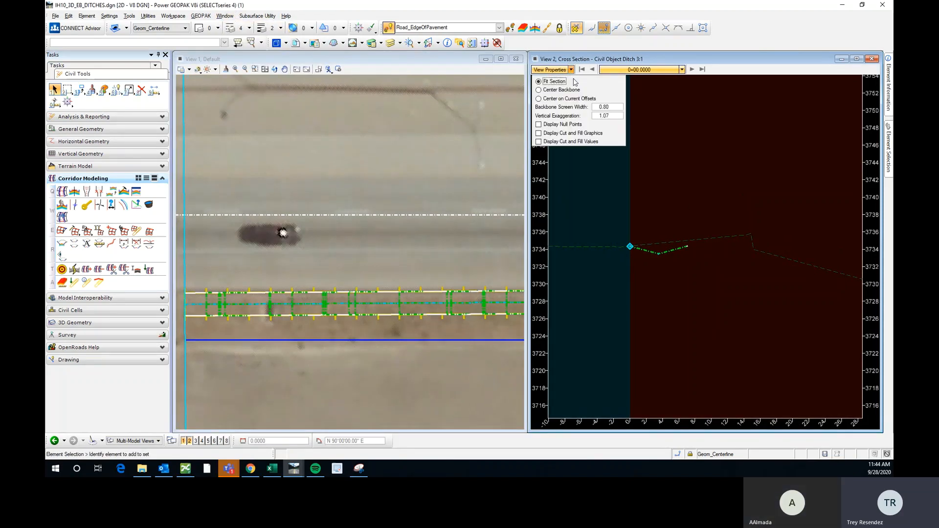
left_click(539, 99)
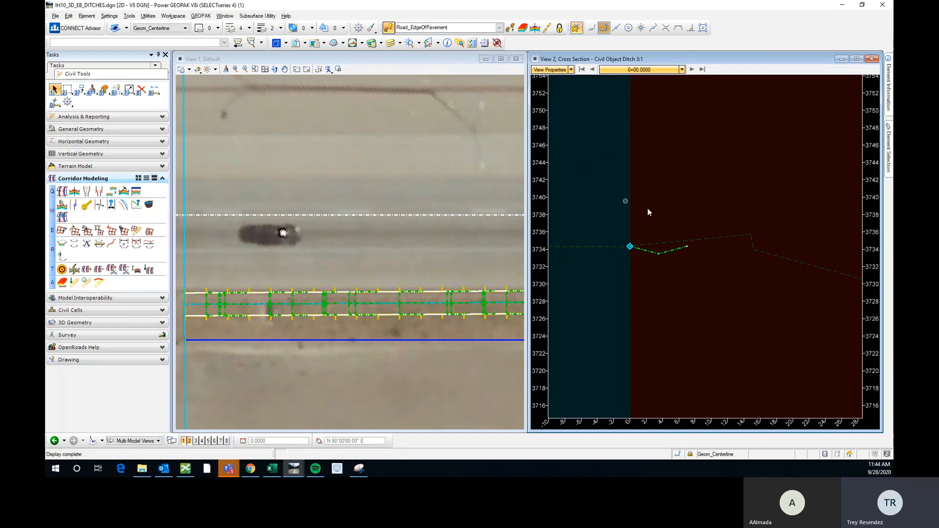
left_click(568, 70)
left_click(656, 195)
scroll(661, 253, "up", 5)
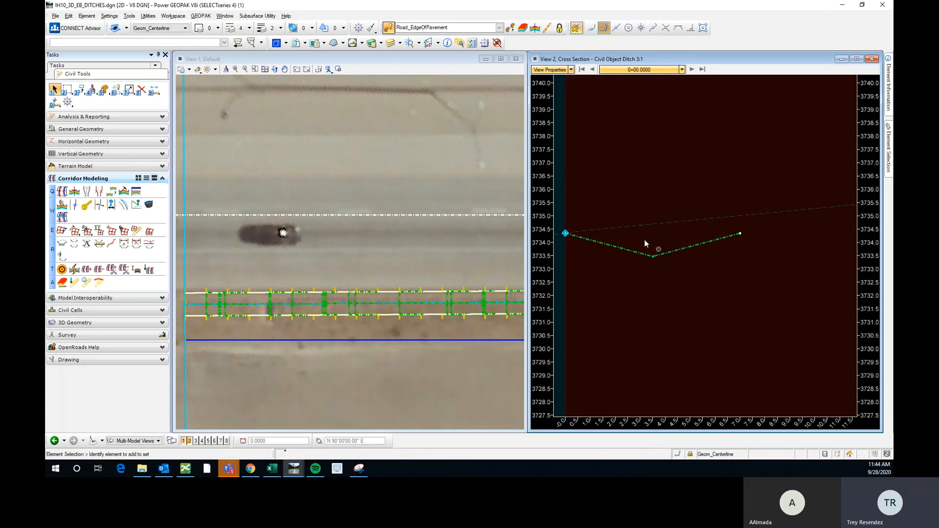
Advance the cross sections to station 0+26.1305 and compare the ditch's backslope end with the existing ground and lower edge of pavement
left_click(692, 69)
left_click(692, 69)
left_click(692, 70)
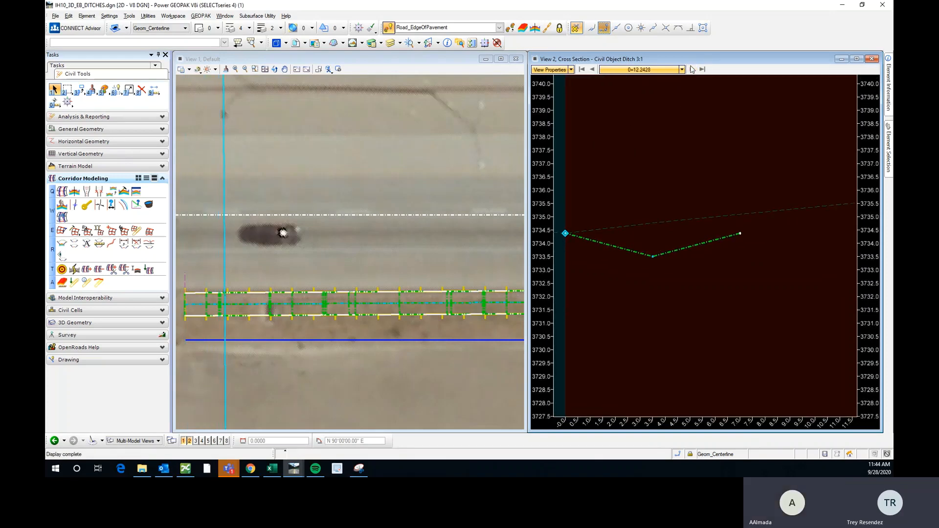
left_click(692, 70)
scroll(711, 258, "down", 3)
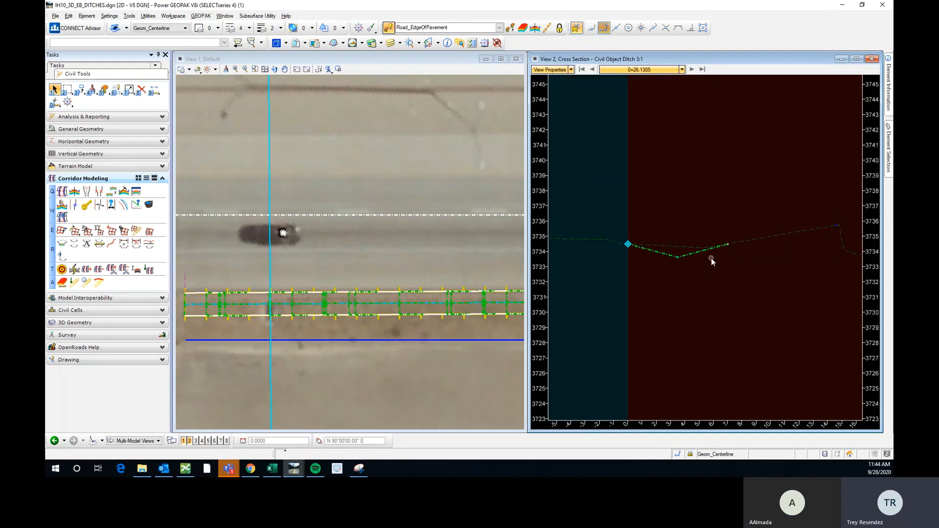
scroll(836, 224, "up", 2)
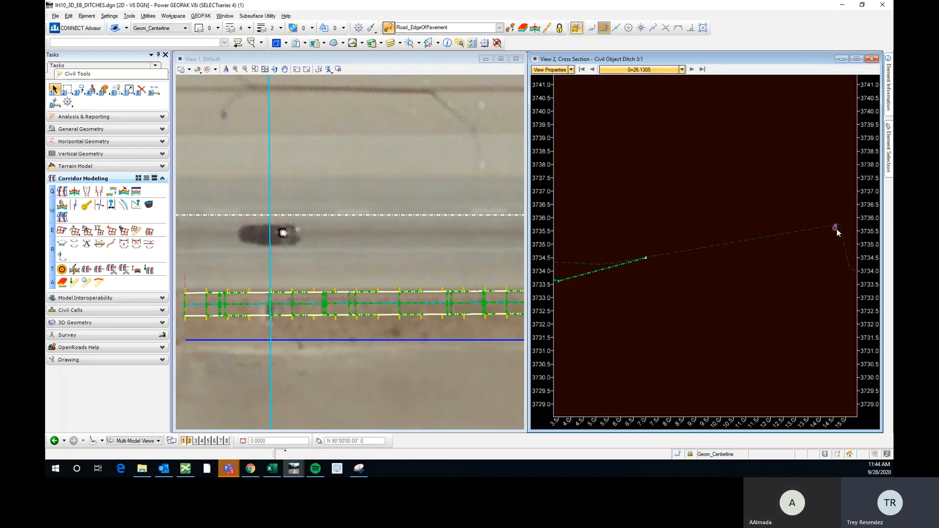
scroll(836, 224, "down", 2)
scroll(836, 225, "up", 2)
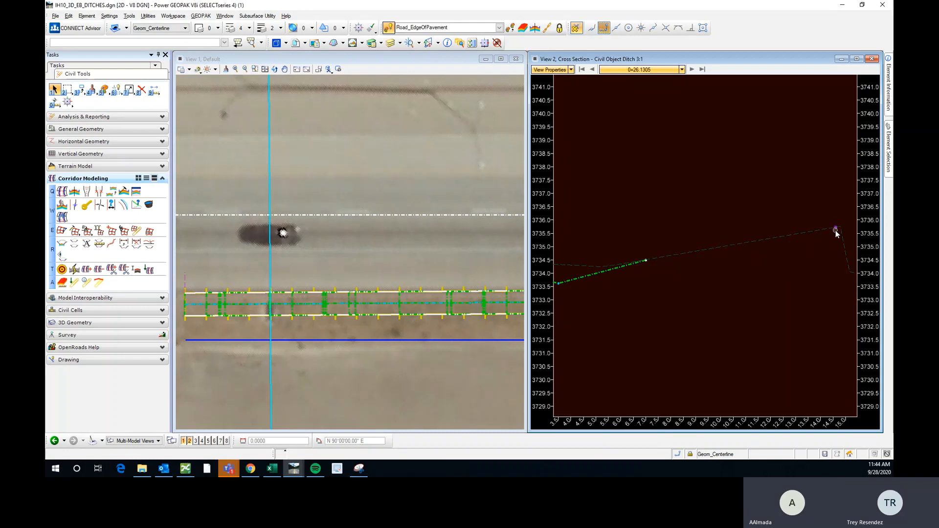
scroll(835, 230, "down", 3)
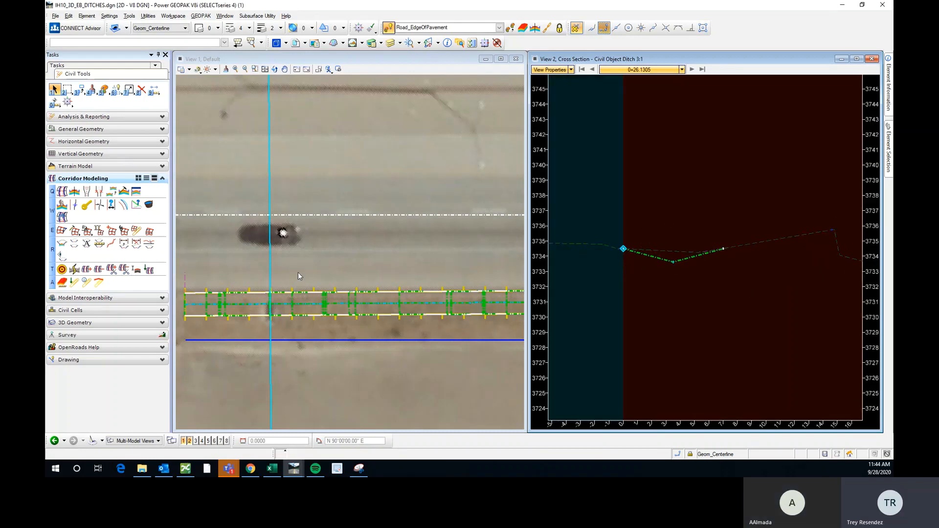
Examine where the ditch's backslope ends relative to the lower edge of pavement in the cross section and plan views
scroll(293, 266, "down", 2)
left_click(288, 256)
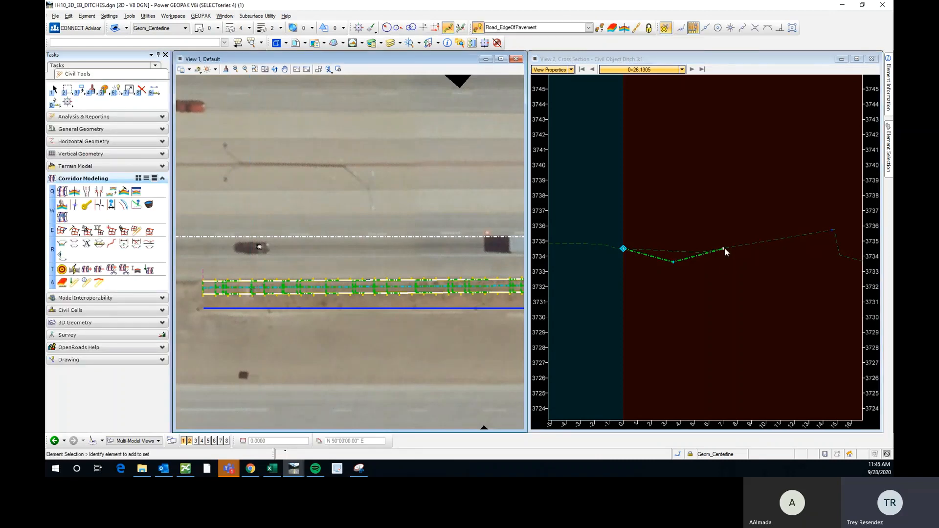
left_click(725, 248)
scroll(695, 247, "up", 2)
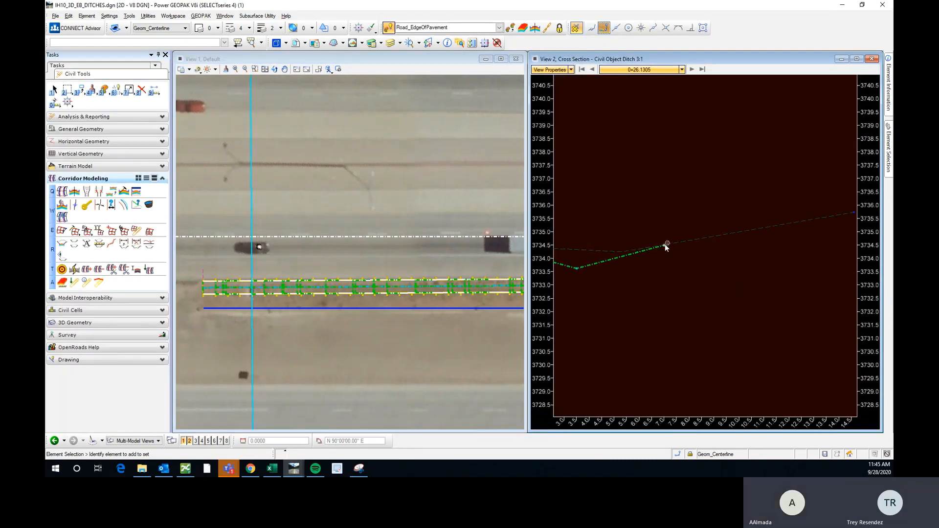
scroll(665, 246, "up", 2)
scroll(665, 241, "down", 4)
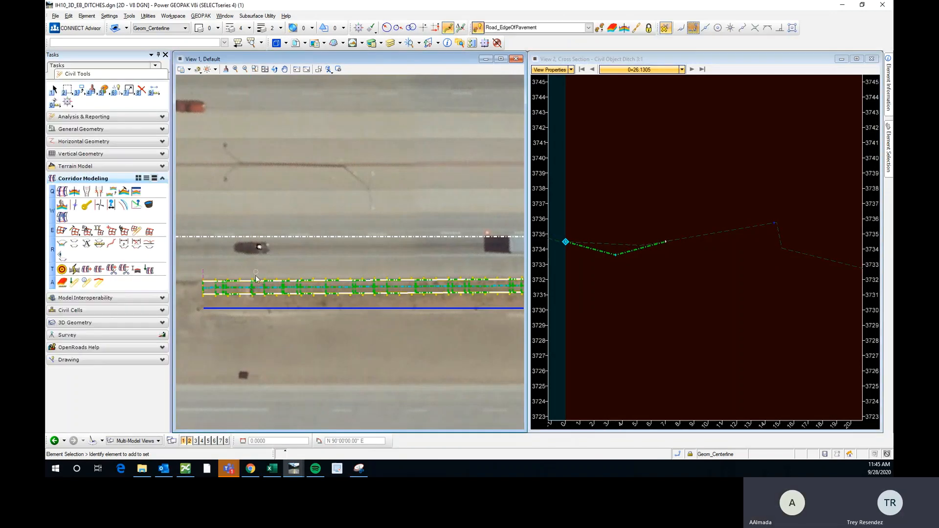
scroll(254, 280, "up", 2)
scroll(264, 277, "down", 2)
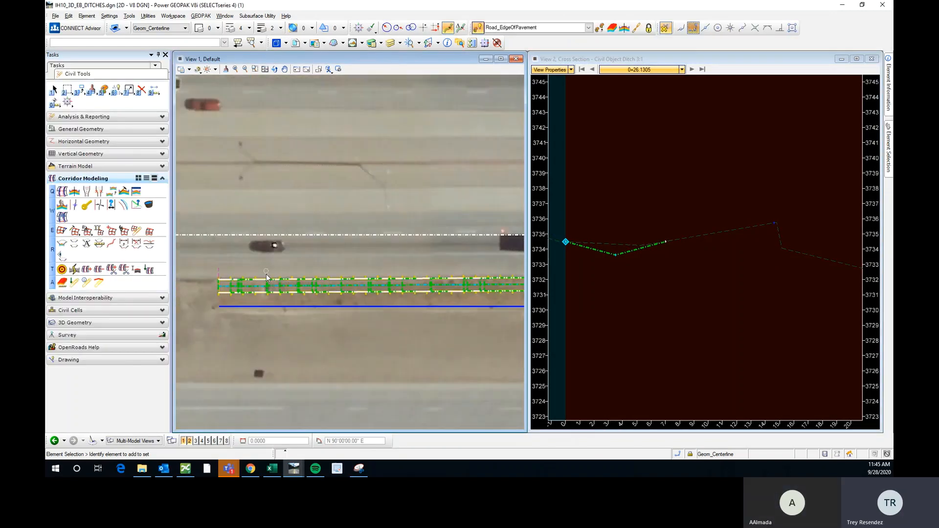
Start a point control on the Ditch 3:1 linear template and keep its settings docked beside the views
left_click(266, 275)
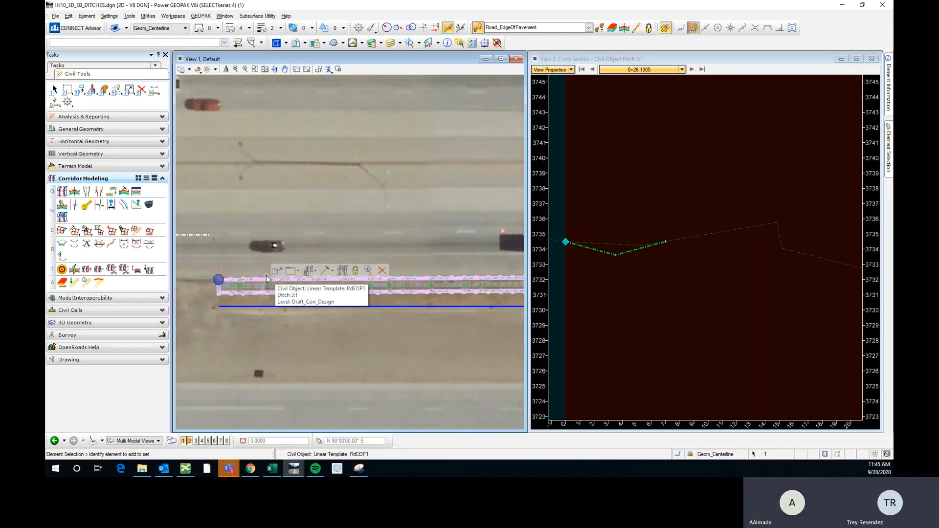
left_click(327, 272)
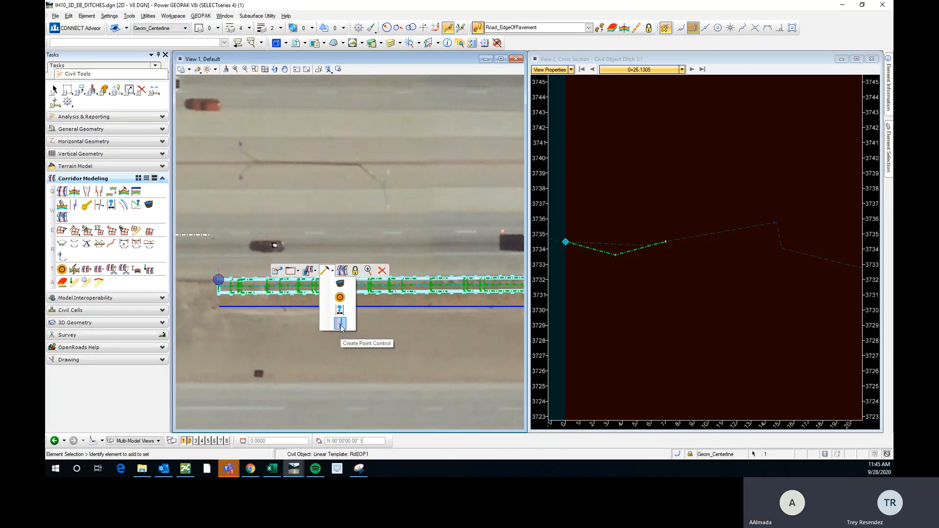
left_click(340, 325)
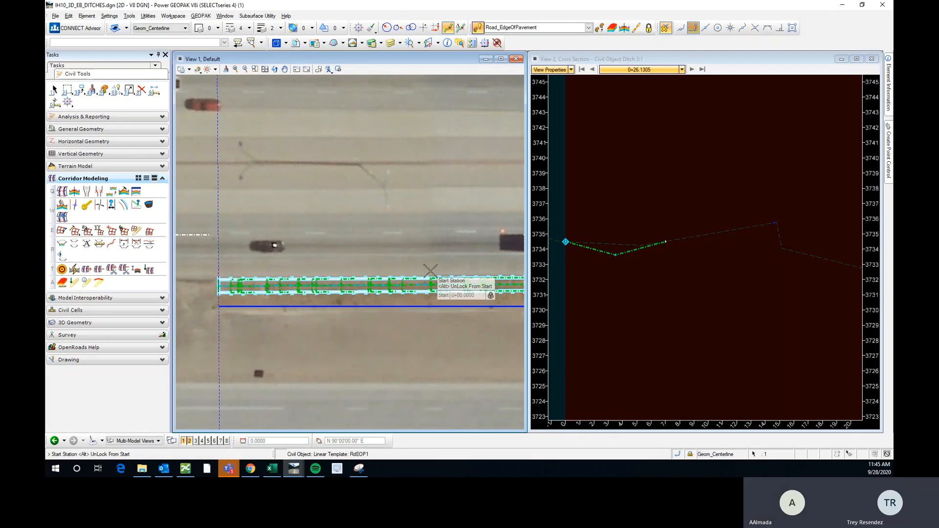
scroll(210, 311, "down", 3)
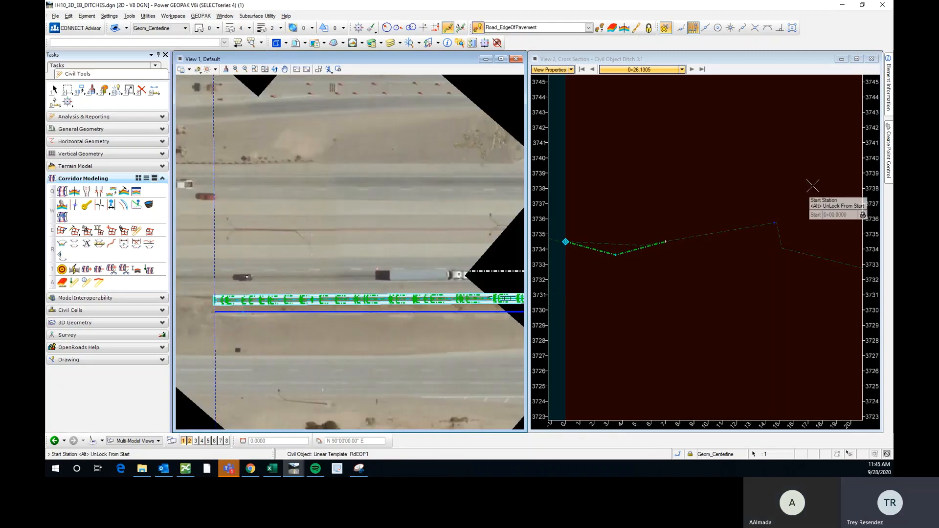
mouse_move(888, 152)
left_click(874, 56)
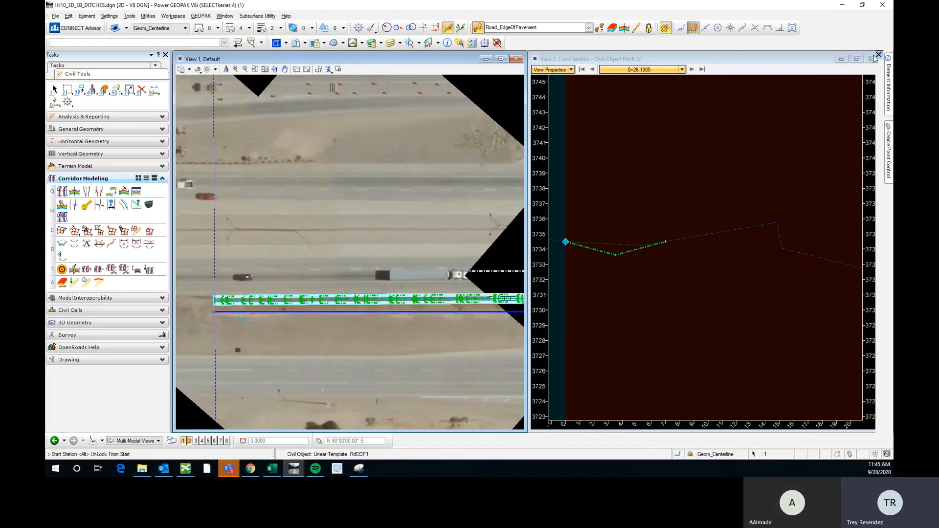
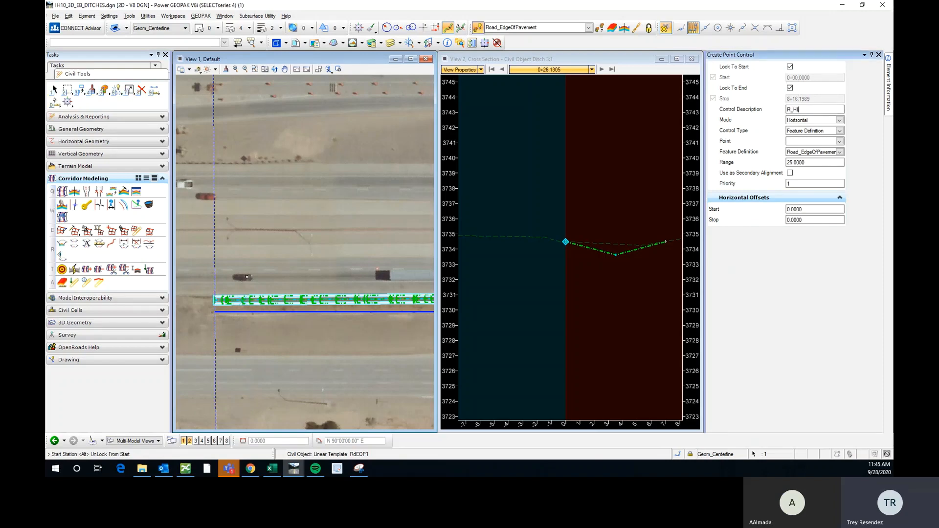
Enter R_HINGE as the control description and set the point control's mode to Both
type("NGE")
double_click(816, 109)
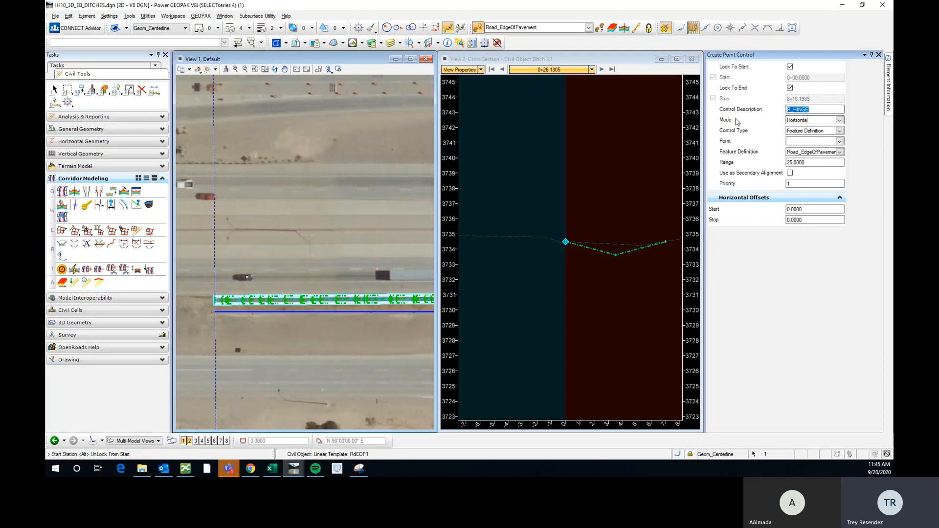
left_click(840, 121)
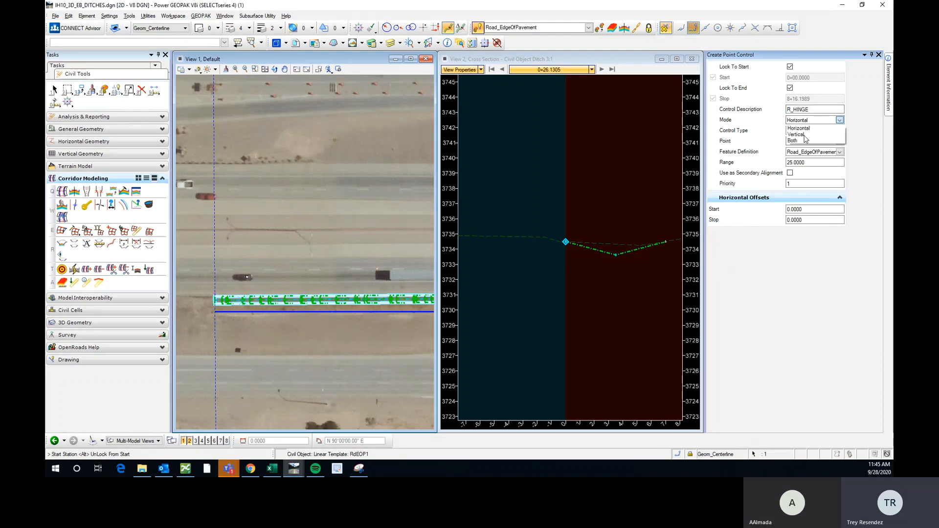
left_click(803, 141)
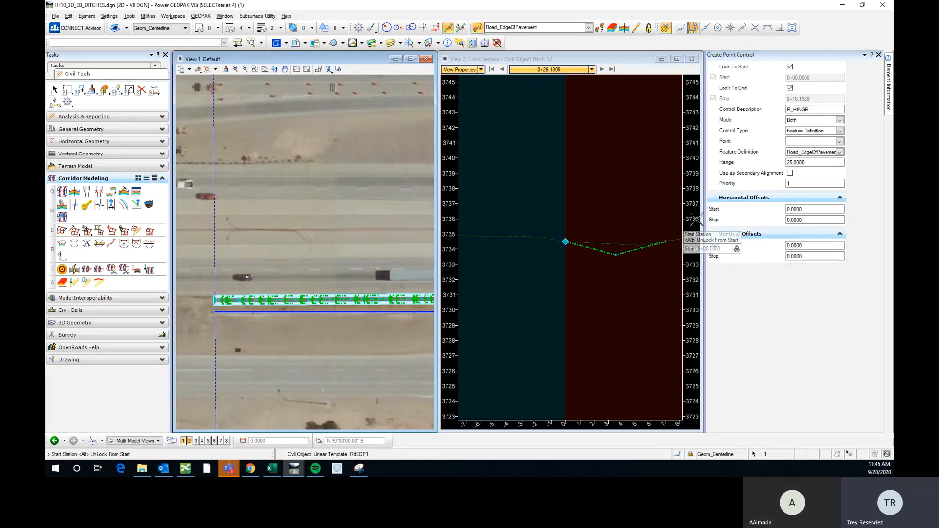
Assign the point control to HINGE2, the template point at the outer end of the ditch's backslope
scroll(533, 237, "down", 2)
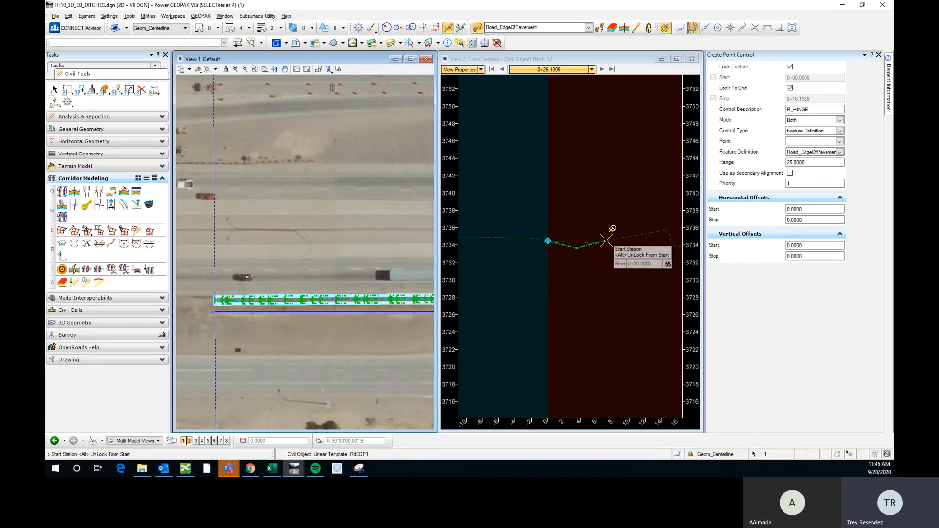
scroll(606, 241, "up", 2)
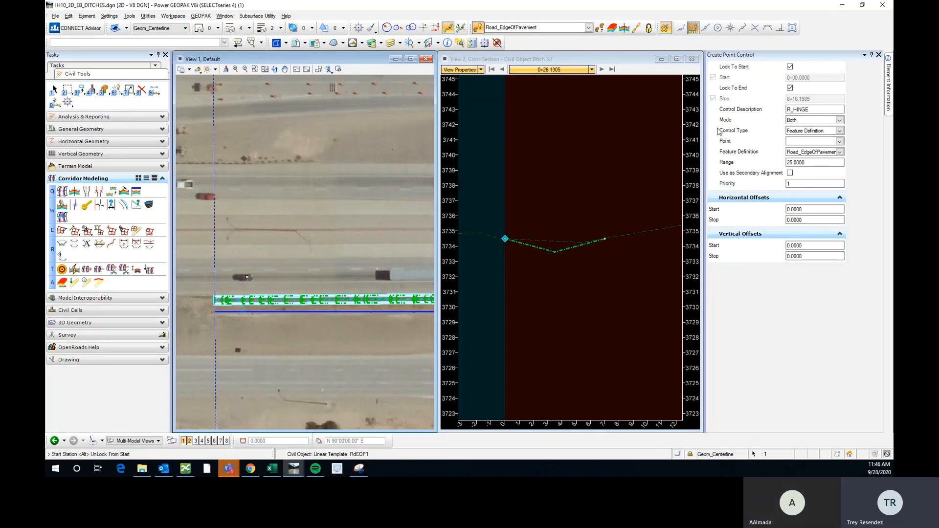
left_click(840, 142)
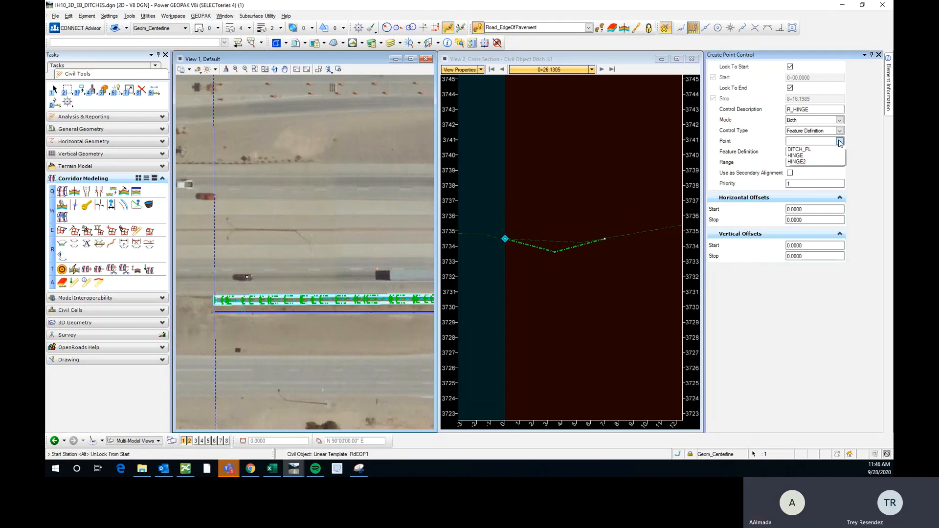
left_click(761, 140)
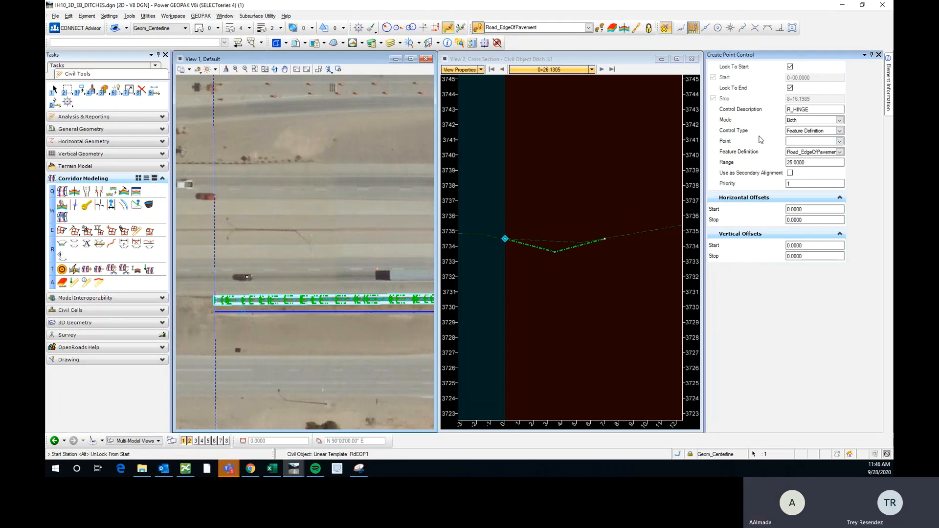
left_click(840, 140)
left_click_drag(809, 164, 774, 164)
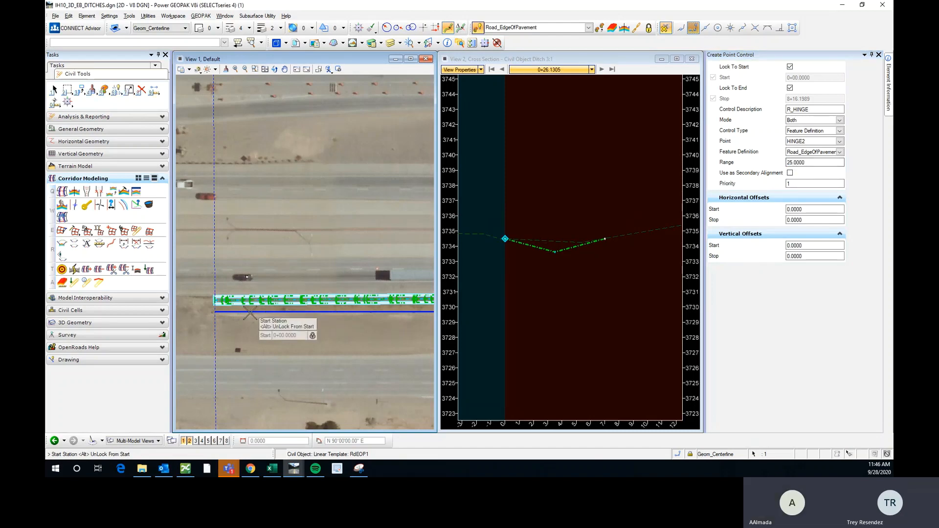
Accept the point control along the full ditch using the Road_EdgeOfPavement feature definition, range 25, priority 1 and zero offsets, and end the command
scroll(235, 316, "up", 6)
scroll(250, 225, "down", 3)
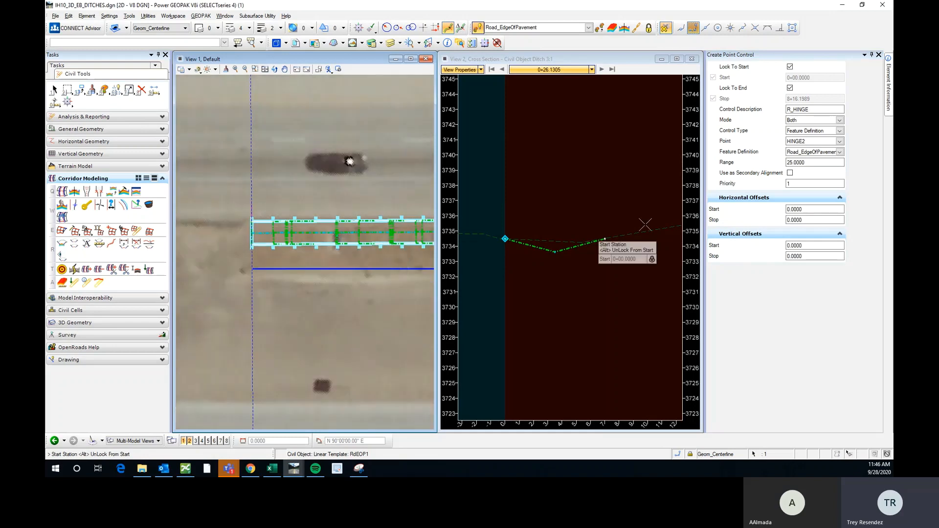
left_click_drag(808, 163, 778, 164)
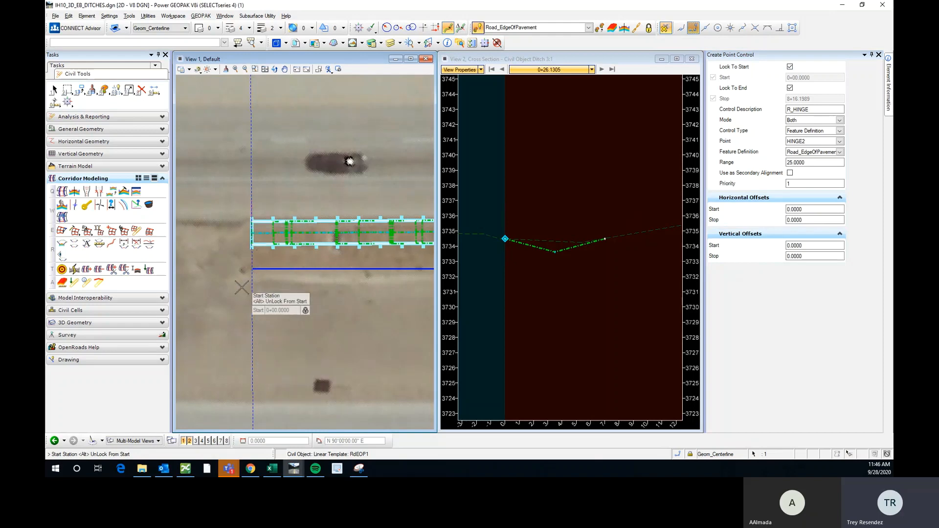
scroll(242, 288, "down", 2)
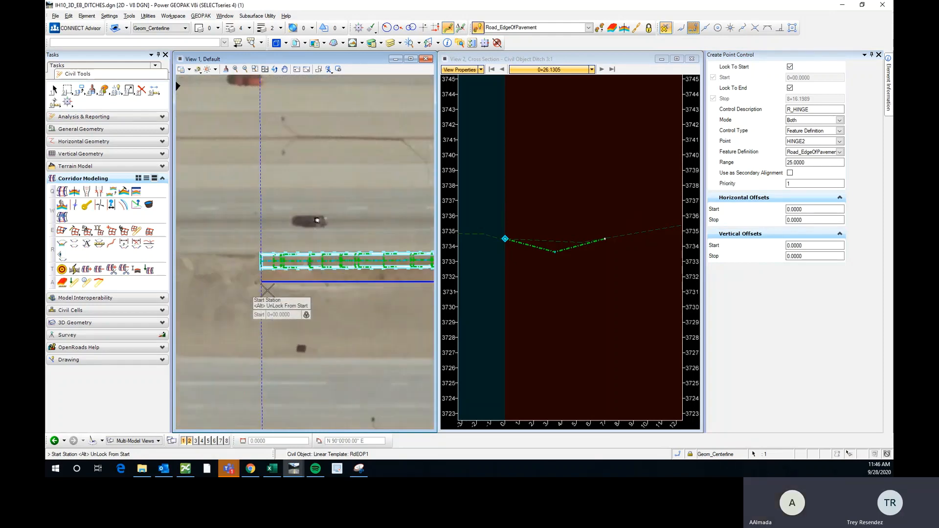
left_click(787, 163)
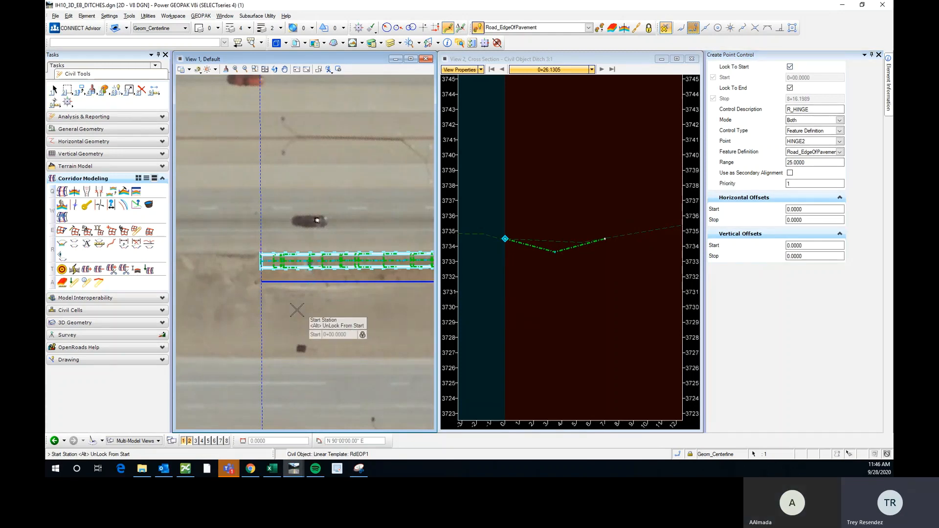
scroll(210, 294, "down", 3)
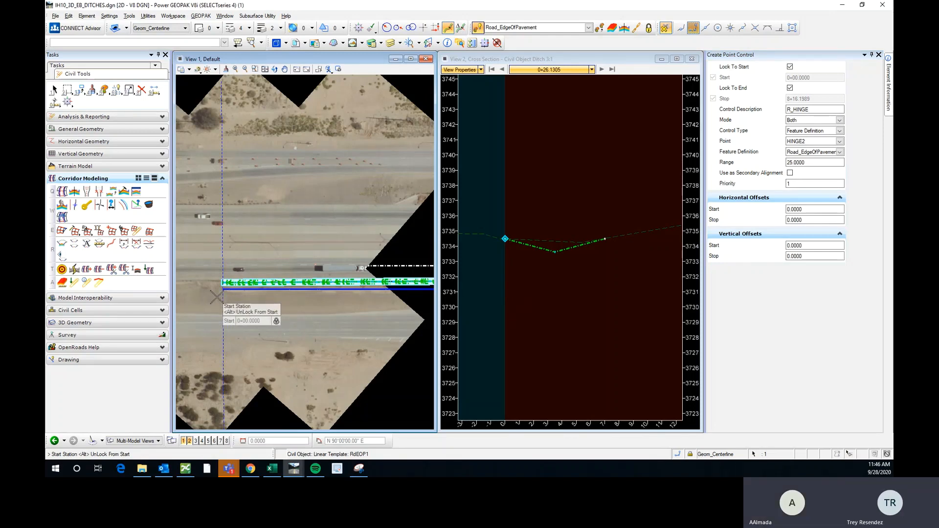
left_click(234, 298)
left_click(235, 298)
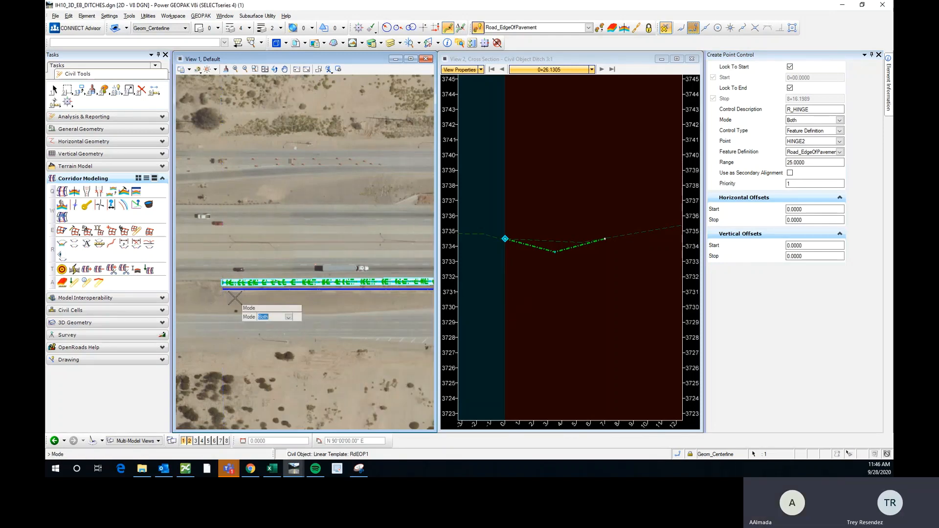
left_click(234, 297)
left_click(235, 297)
left_click(235, 297)
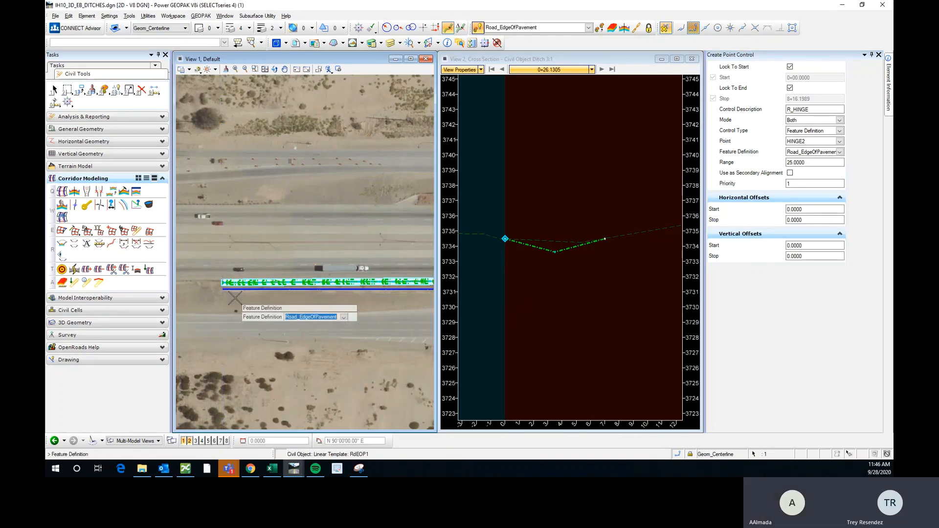
left_click(235, 298)
left_click(235, 298)
left_click(235, 297)
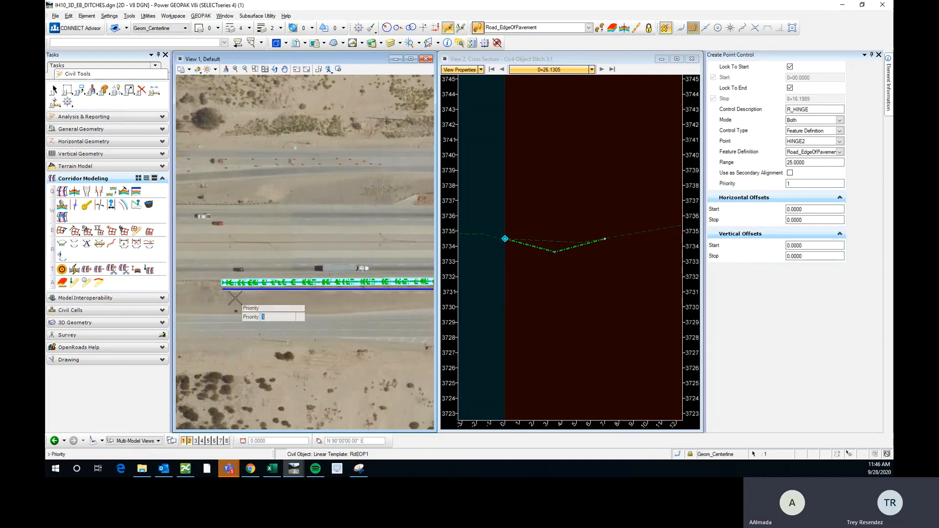
left_click(234, 297)
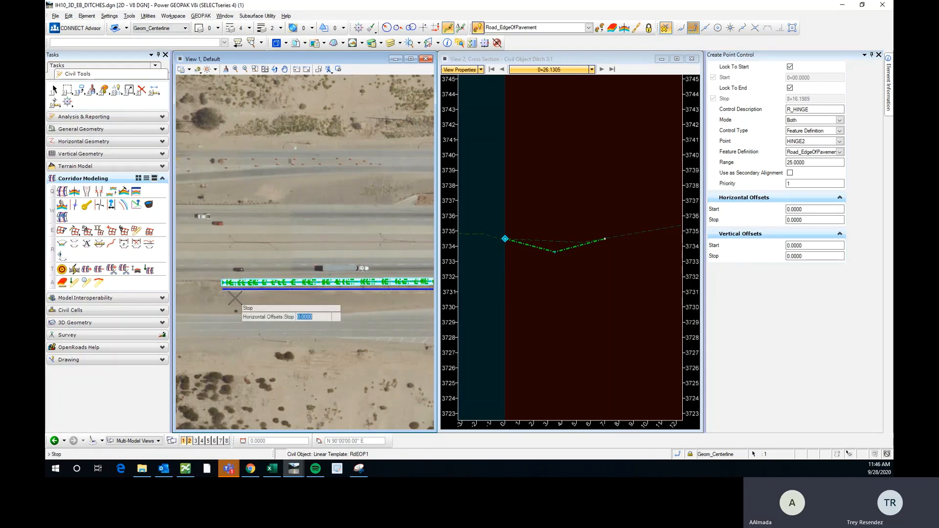
left_click(235, 298)
left_click(235, 298)
left_click(235, 297)
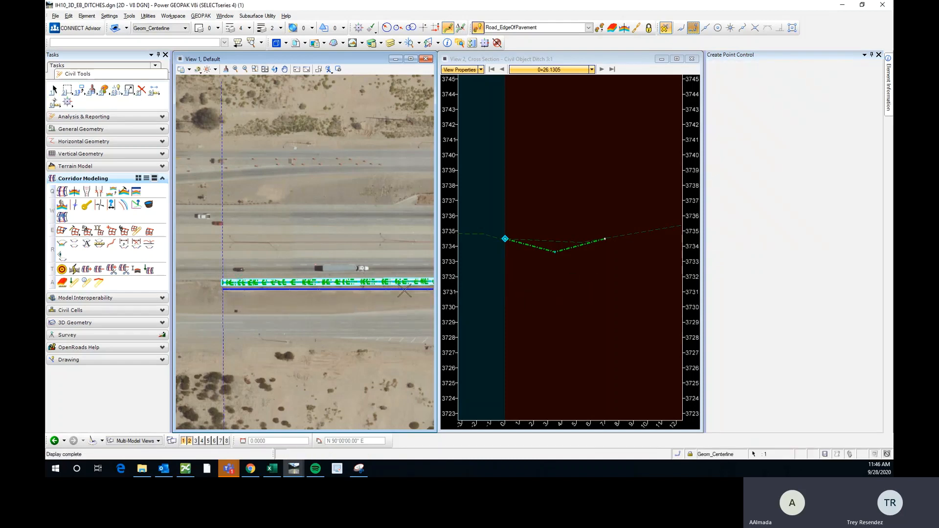
right_click(405, 291)
Collapse the docked settings and inspect the cross section for whether the ditch's outer hinge meets the lower edge of pavement
scroll(233, 308, "up", 2)
scroll(499, 241, "down", 2)
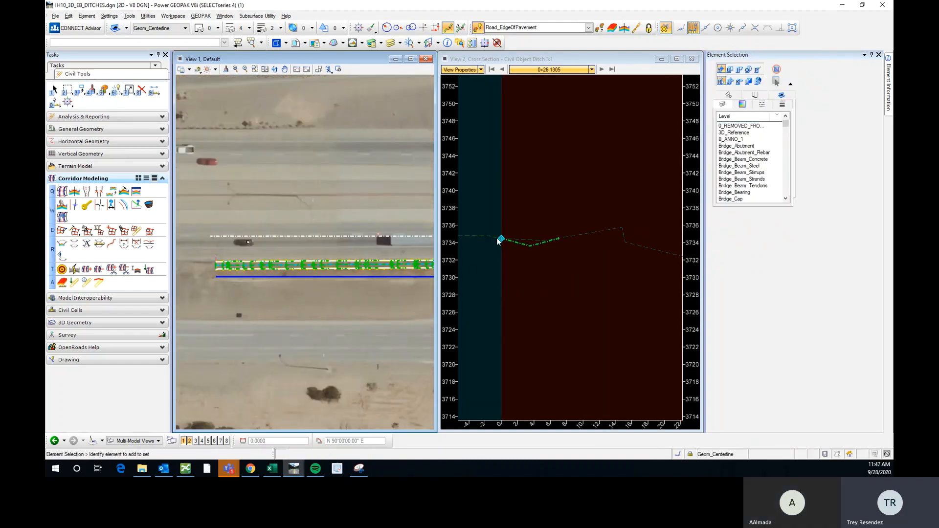
scroll(499, 239, "down", 2)
scroll(535, 237, "up", 2)
scroll(582, 227, "up", 2)
scroll(598, 236, "down", 2)
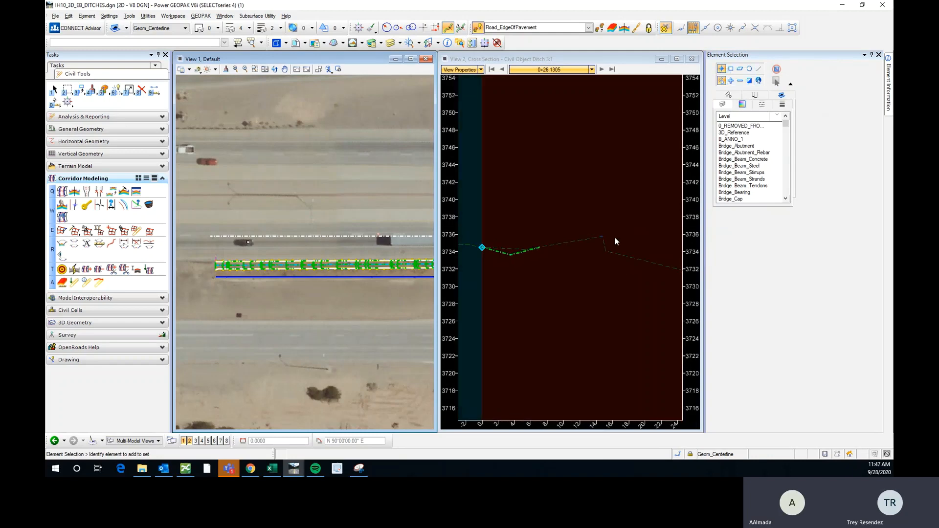
left_click(872, 55)
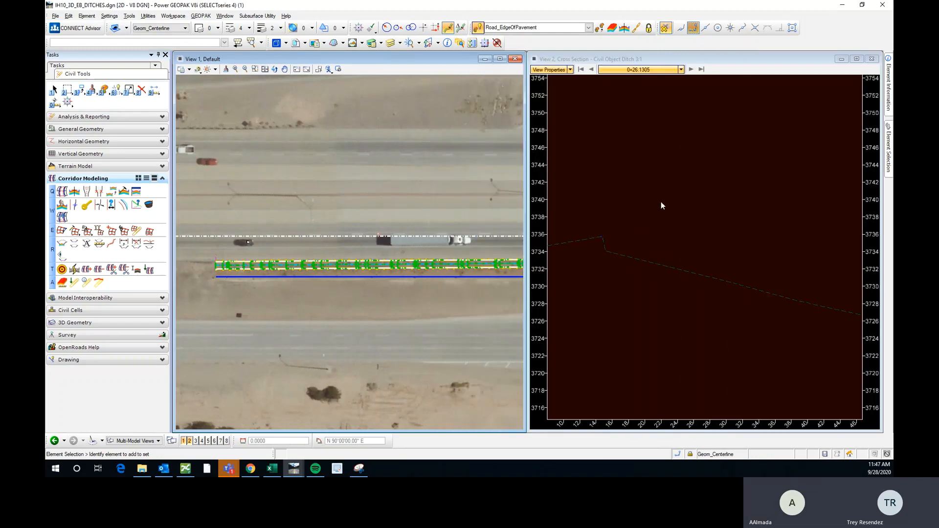
scroll(650, 245, "up", 2)
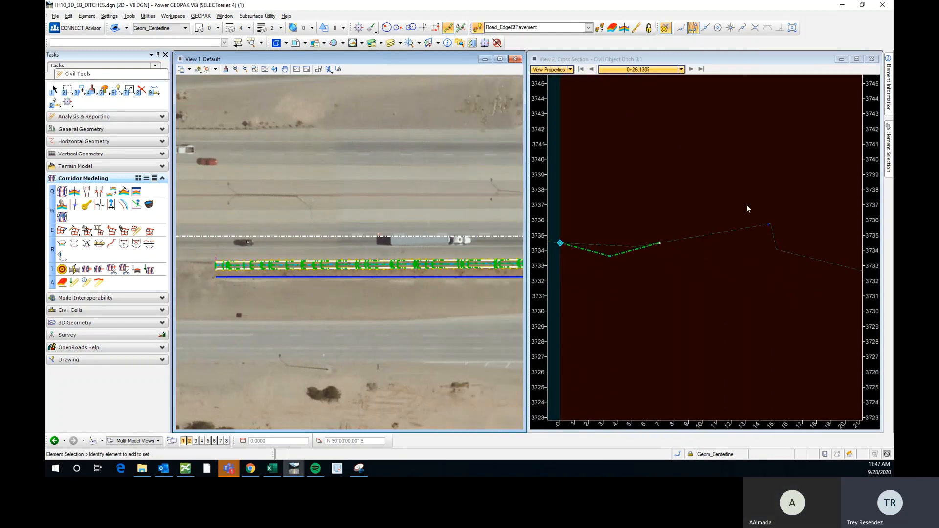
Add the blue lower edge of pavement line as a corridor reference to the Ditch 3:1 linear template
scroll(213, 263, "up", 3)
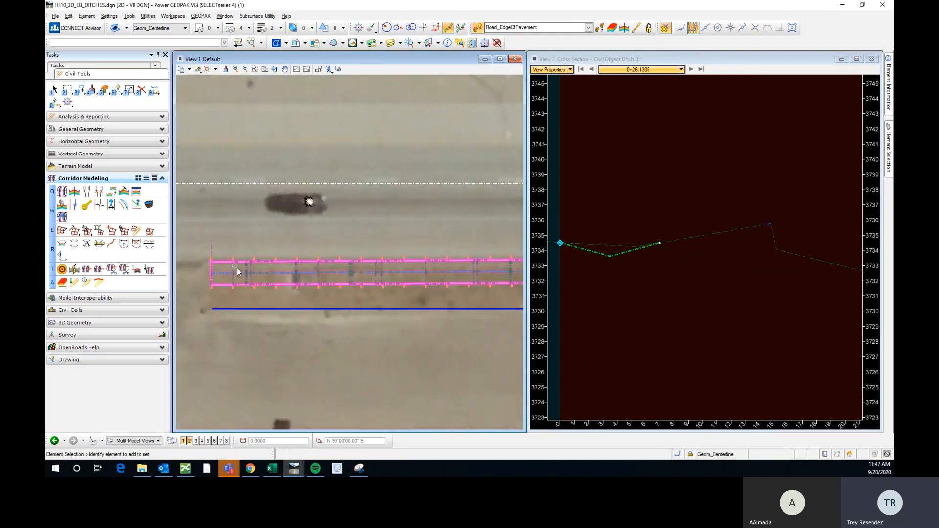
left_click(252, 268)
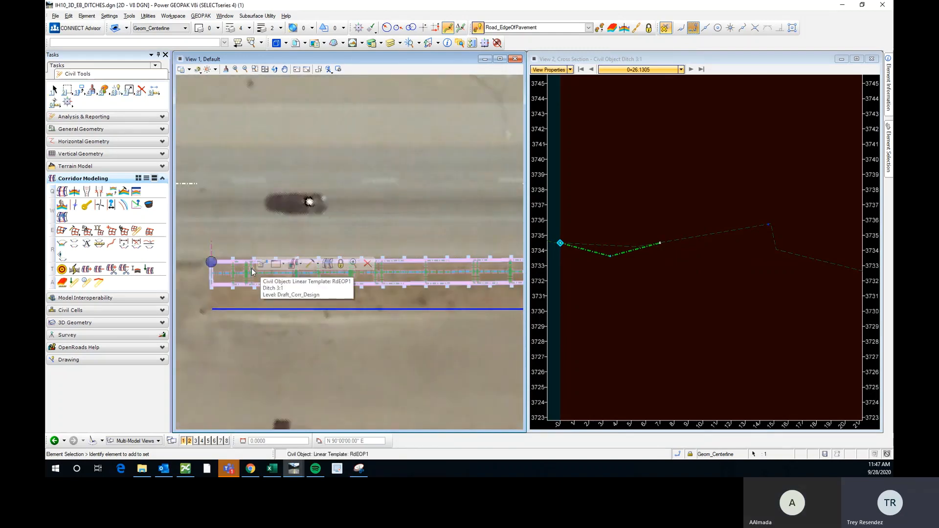
mouse_move(251, 268)
left_click(297, 265)
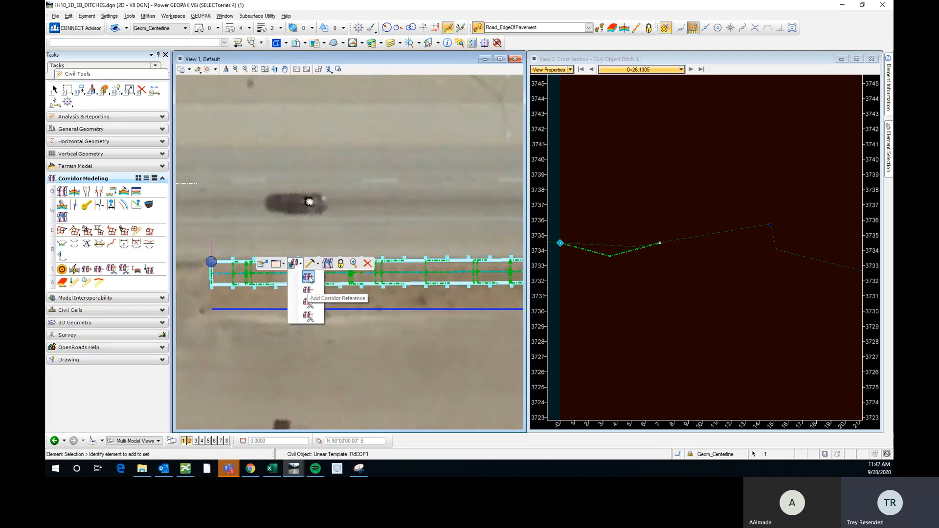
left_click(309, 278)
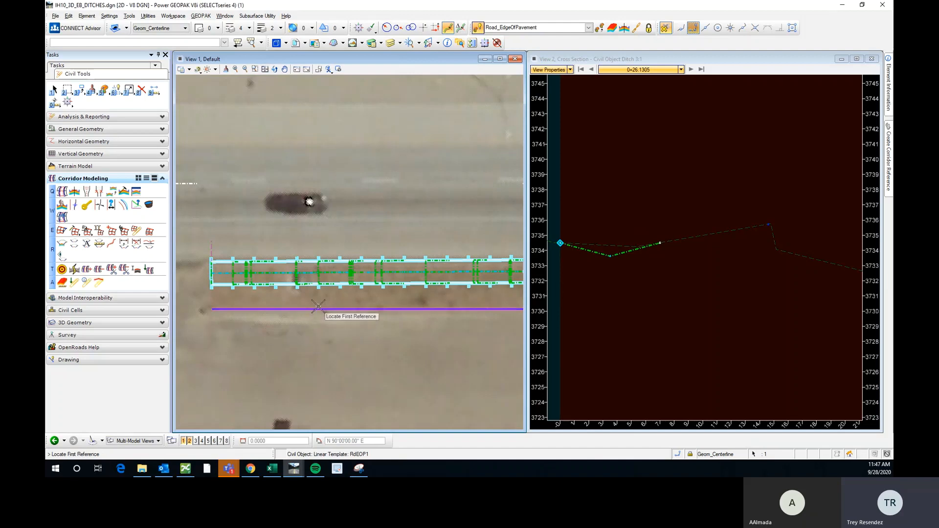
left_click(301, 310)
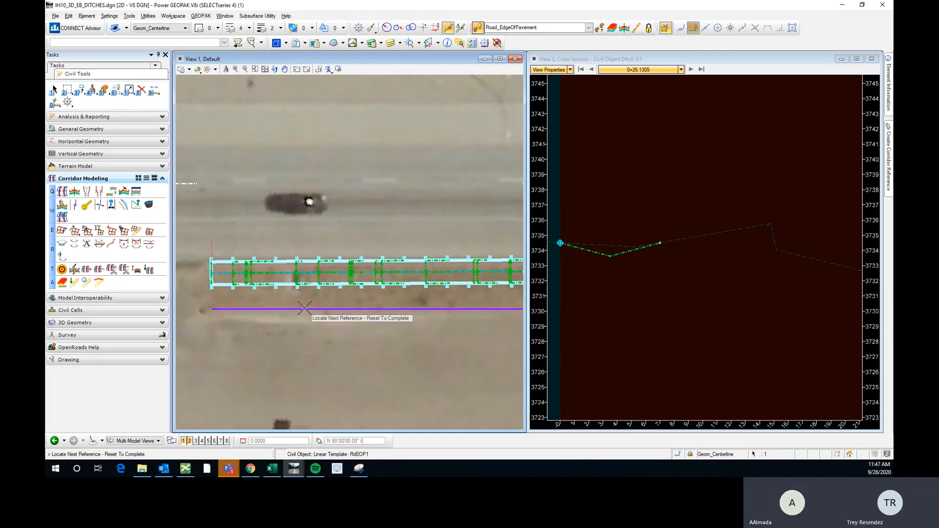
scroll(255, 315, "down", 1)
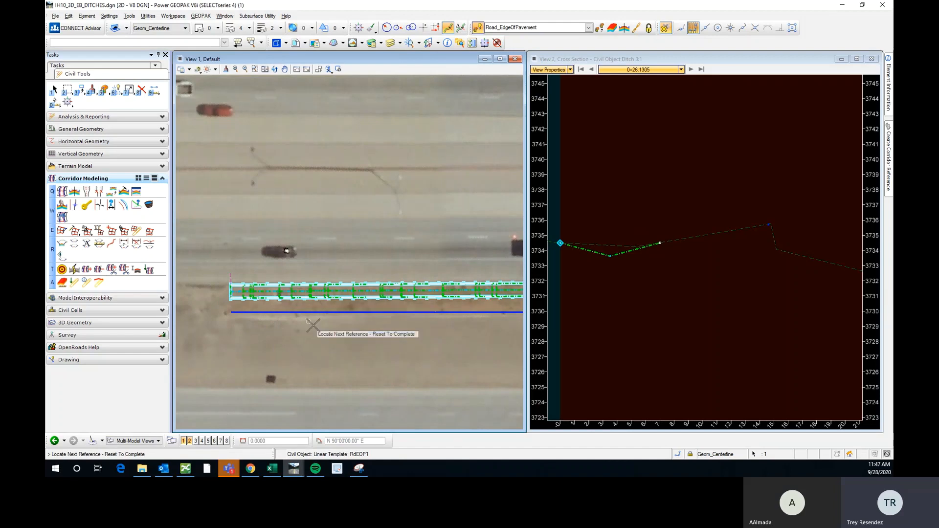
right_click(312, 325)
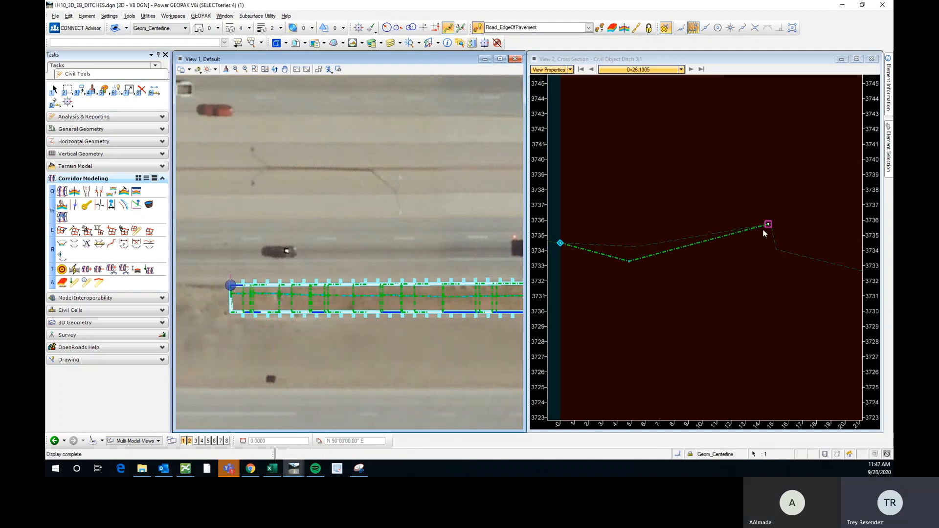
Examine the updated cross section and the plan view for whether the ditch reaches the lower edge of pavement
scroll(755, 230, "down", 1)
scroll(723, 231, "up", 1)
left_click(716, 214)
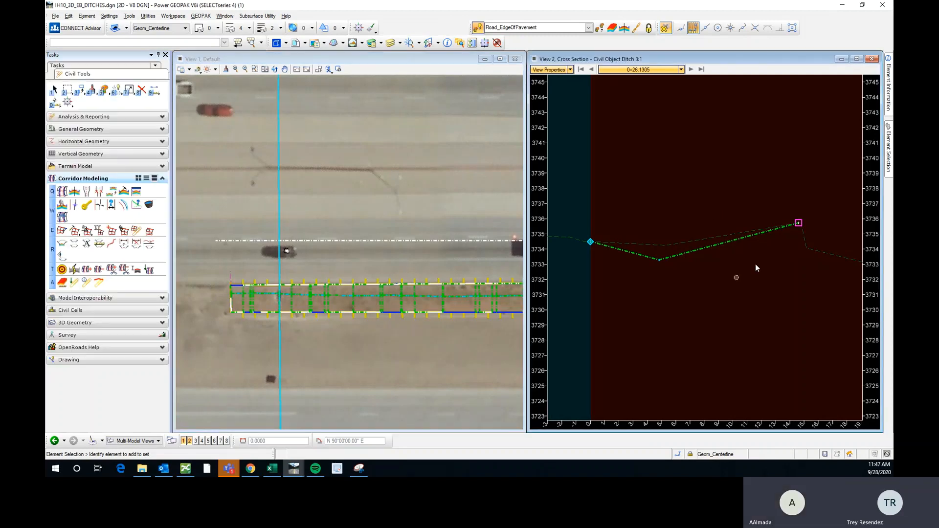
scroll(266, 299, "down", 2)
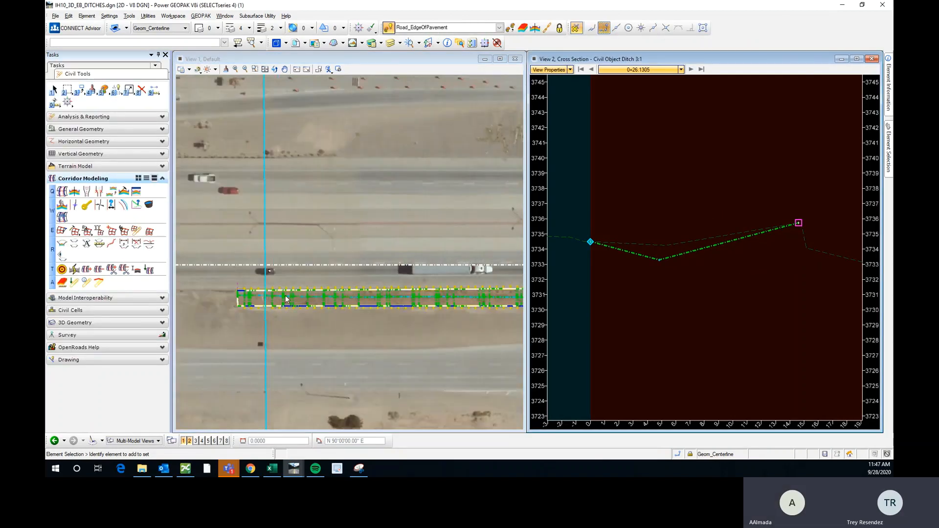
middle_click_drag(478, 319, 397, 280)
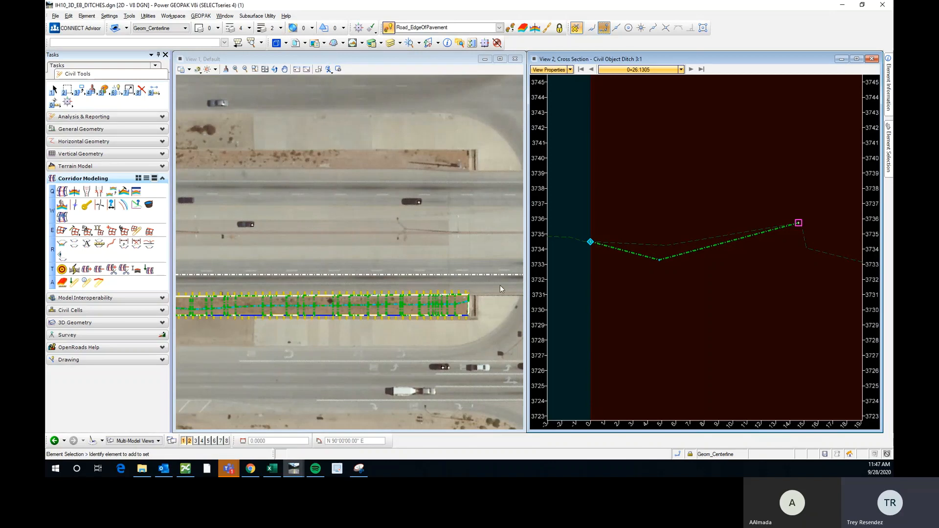
scroll(500, 286, "down", 2)
scroll(217, 304, "up", 3)
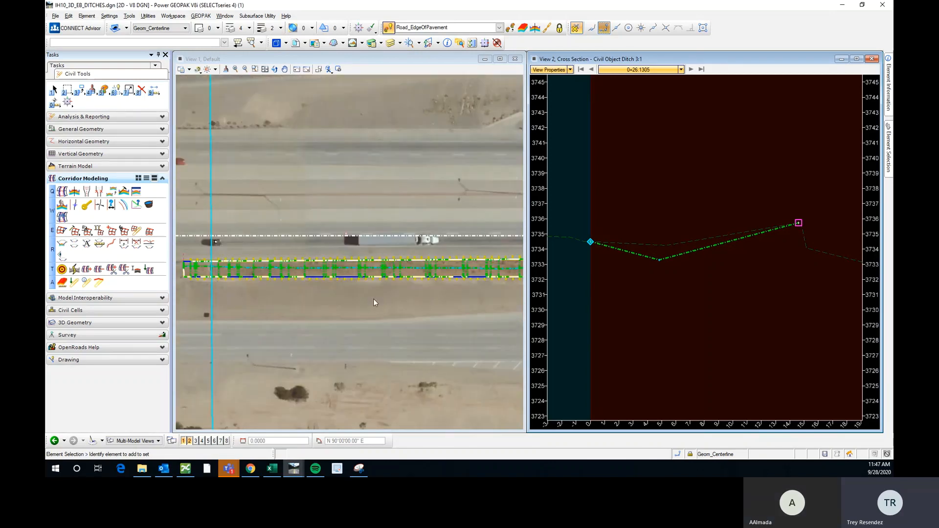
scroll(374, 303, "down", 2)
scroll(284, 272, "up", 2)
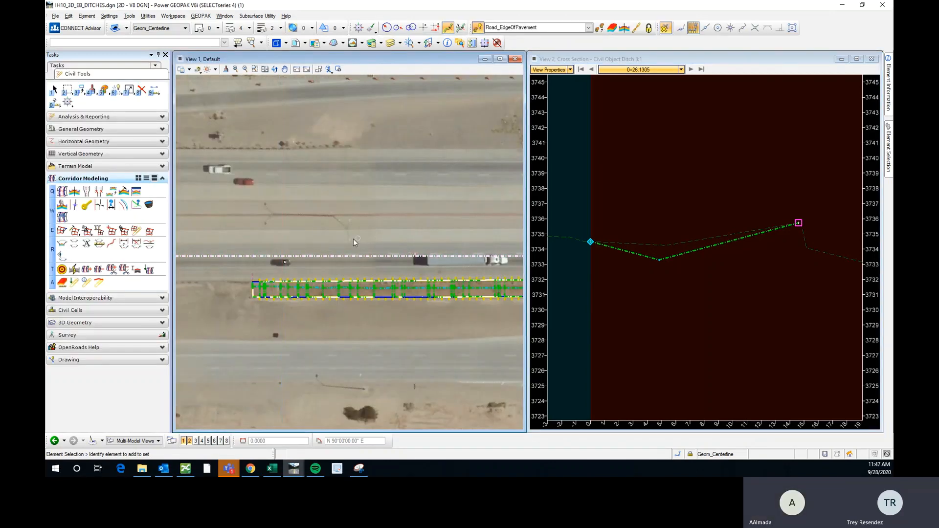
scroll(192, 288, "down", 1)
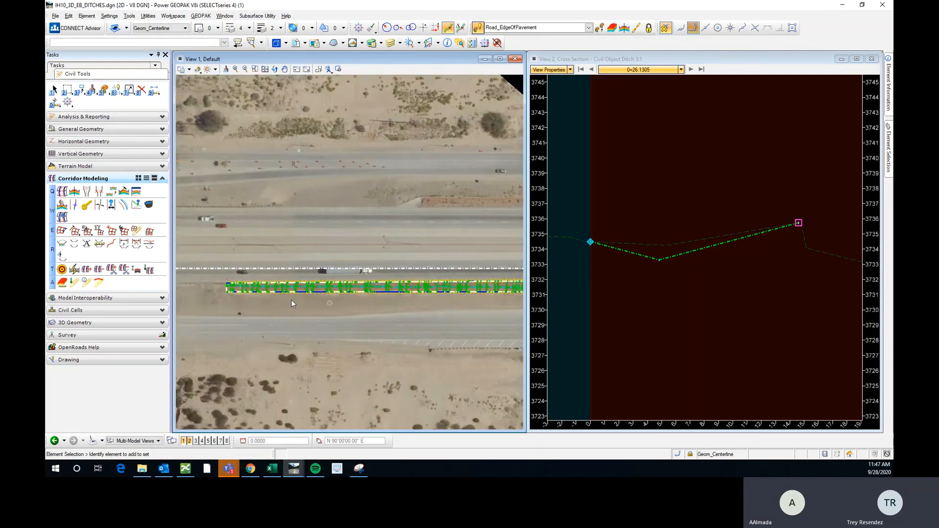
scroll(236, 291, "up", 2)
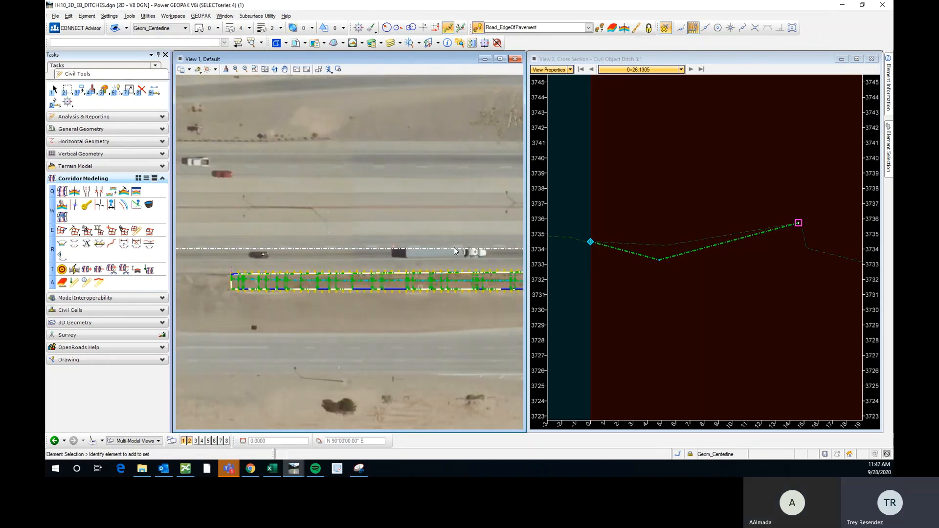
Maximize the plan view and examine the ditch's outer edge against the pavement line from its start to its east end
left_click(500, 58)
scroll(235, 291, "up", 2)
scroll(231, 285, "down", 1)
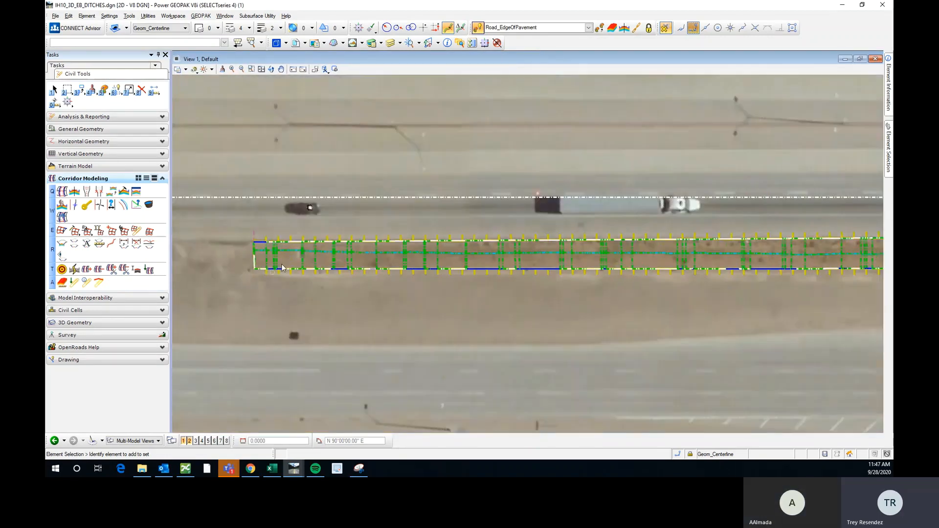
middle_click_drag(752, 301, 266, 308)
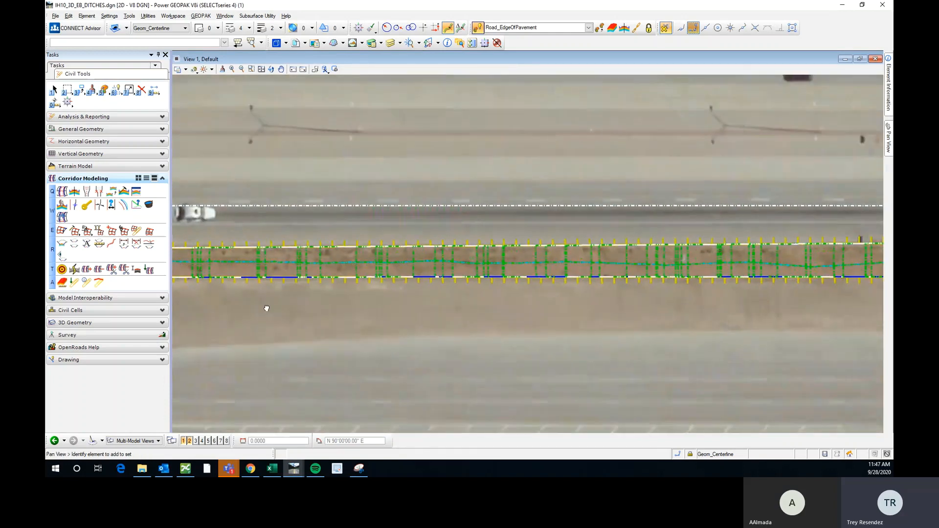
scroll(579, 280, "up", 2)
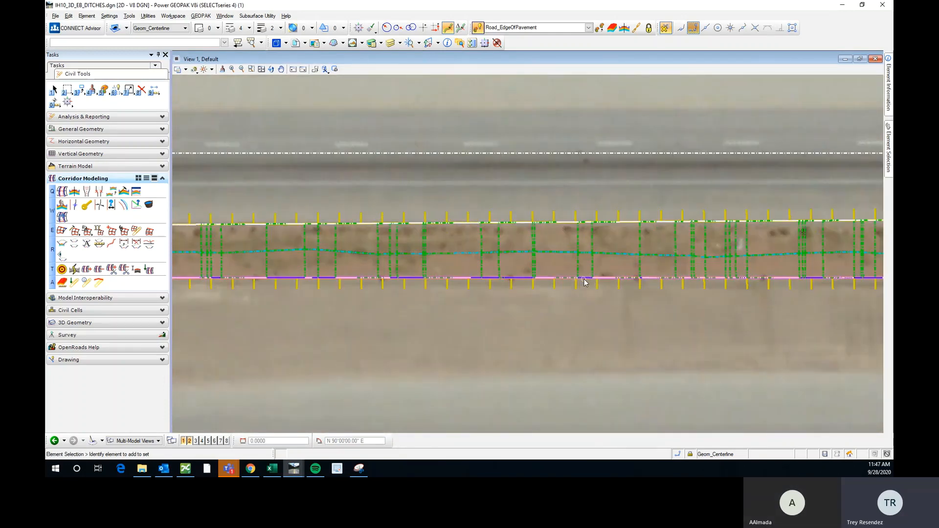
scroll(585, 283, "down", 1)
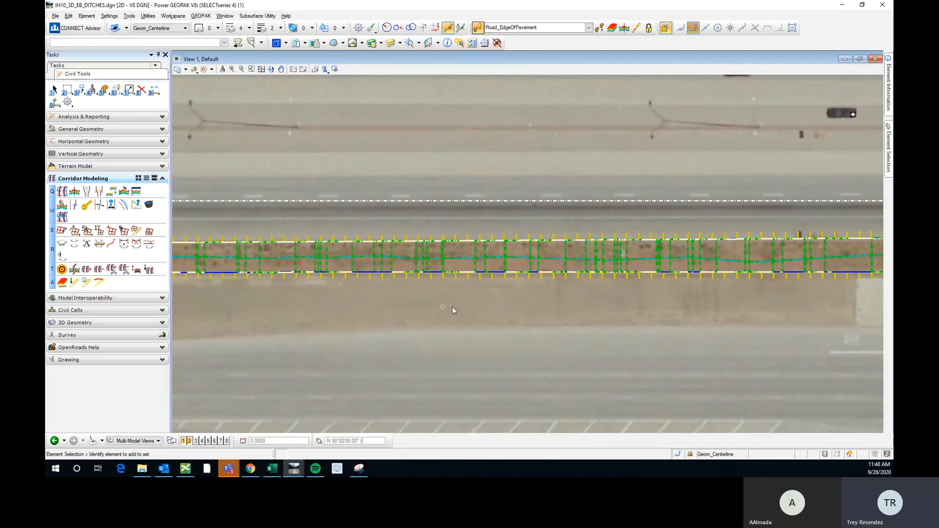
middle_click_drag(627, 300, 280, 309)
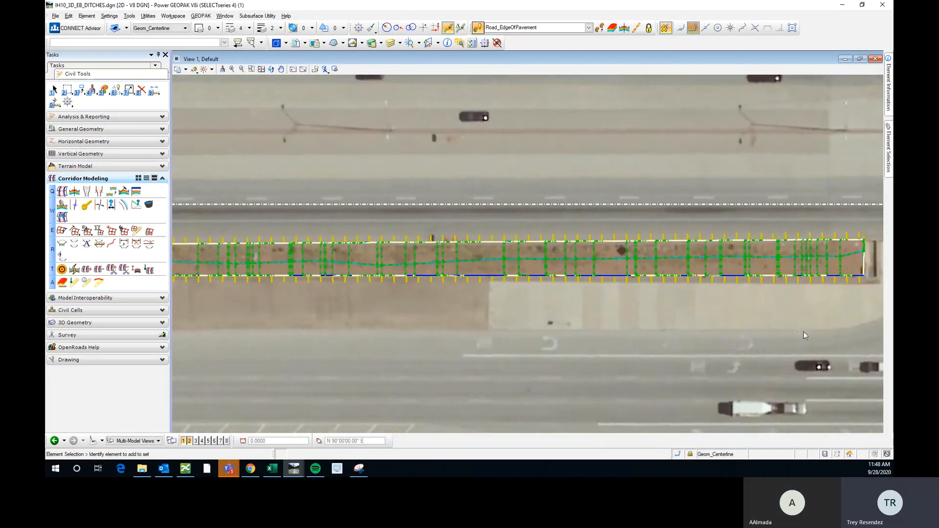
middle_click_drag(579, 332, 534, 329)
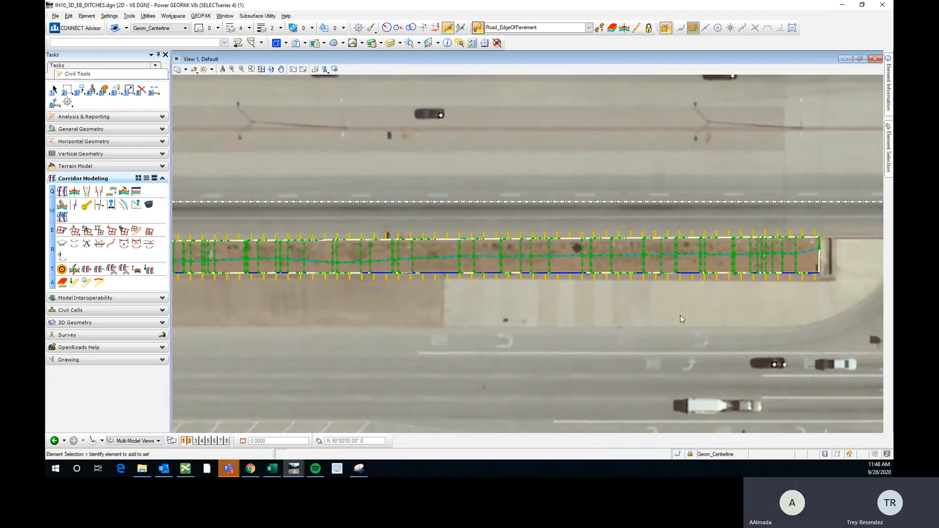
scroll(735, 311, "down", 2)
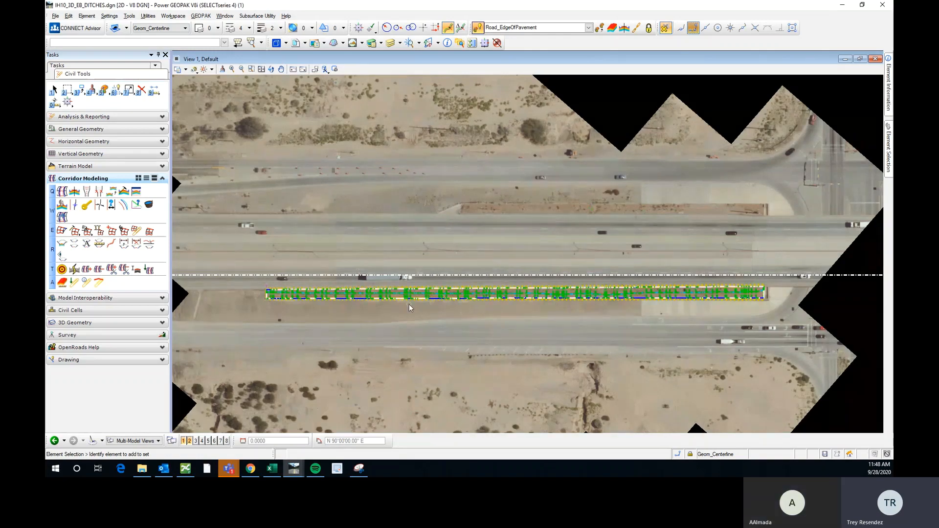
scroll(411, 308, "up", 1)
scroll(421, 304, "down", 1)
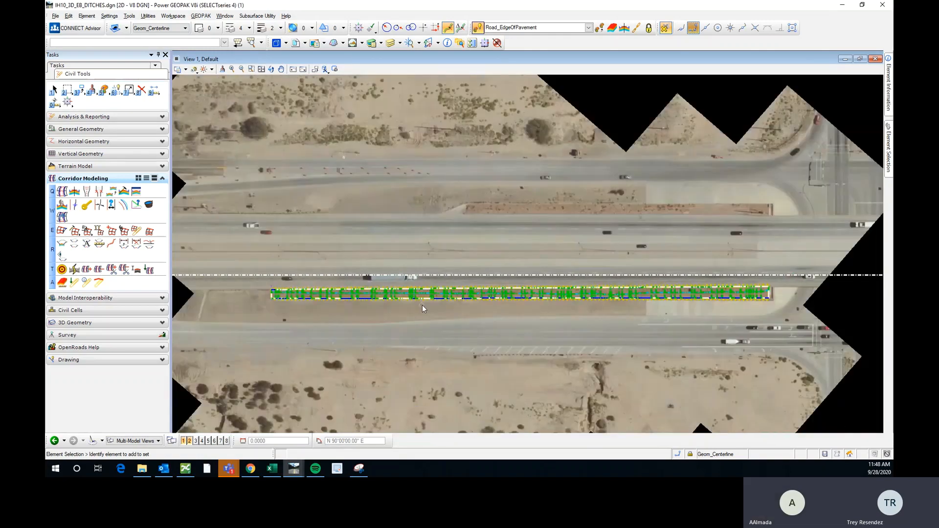
Open the EBML alignment's profile model in View 3 and enlarge that view to nearly full height
left_click(438, 273)
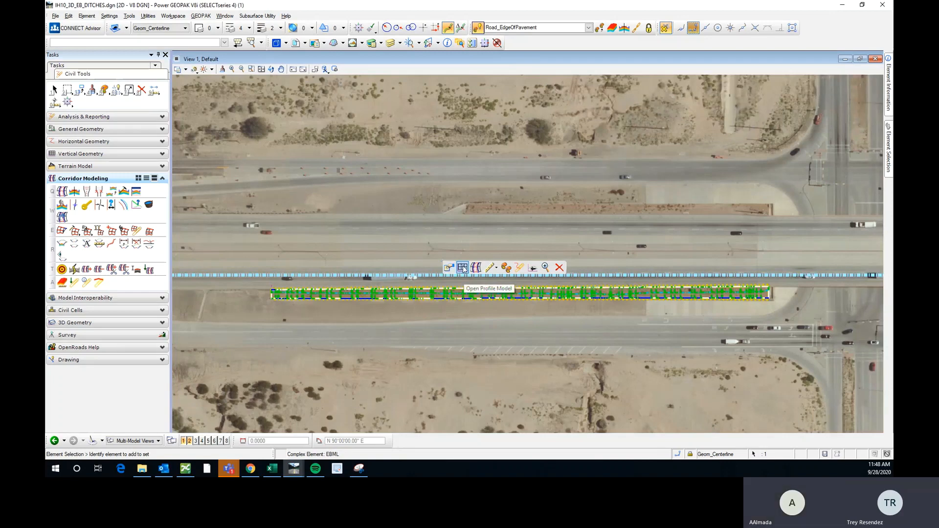
left_click(463, 269)
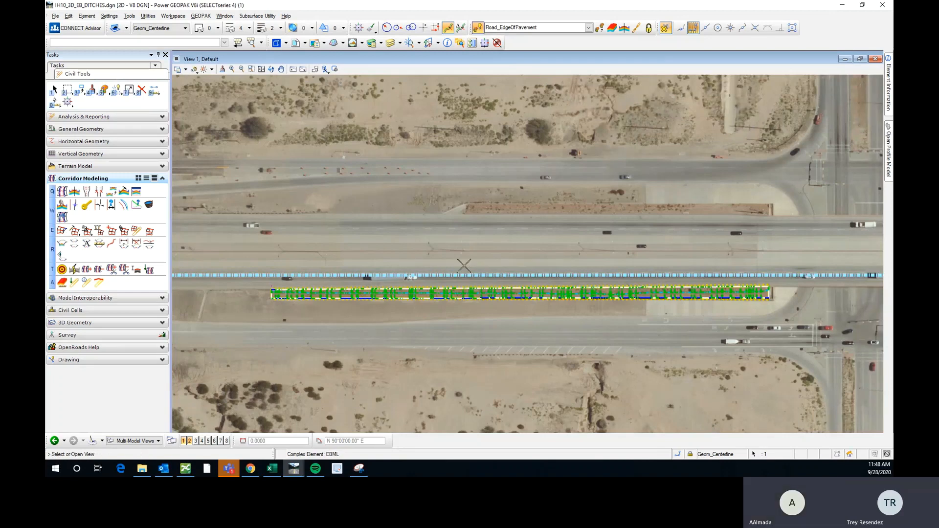
left_click(195, 442)
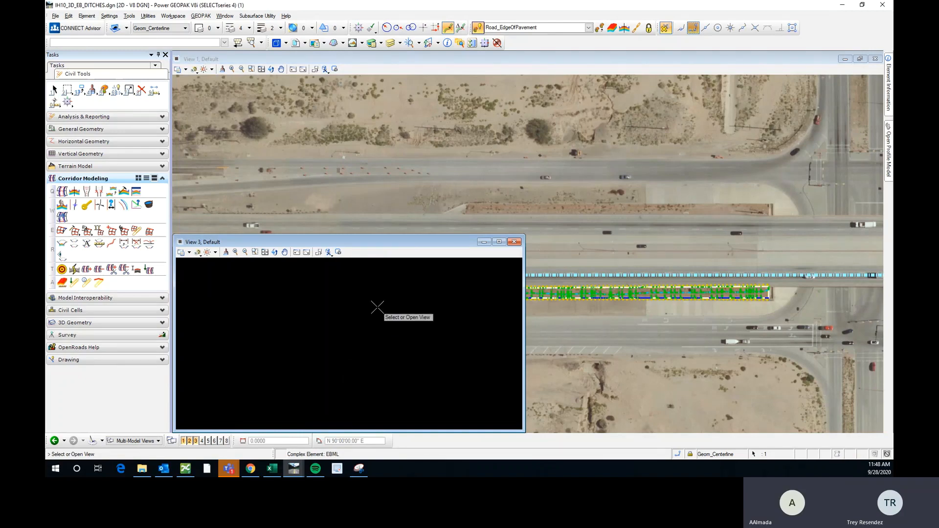
left_click(377, 307)
scroll(761, 224, "down", 5)
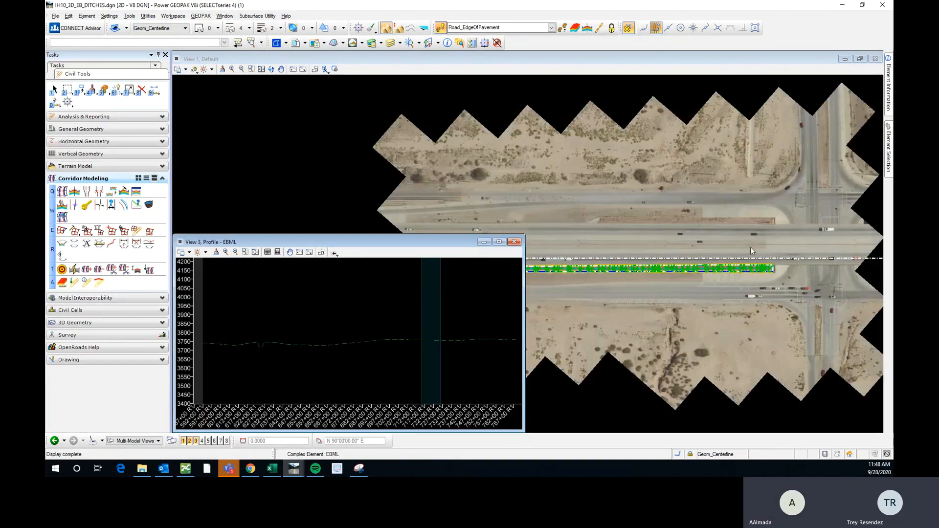
scroll(621, 266, "up", 4)
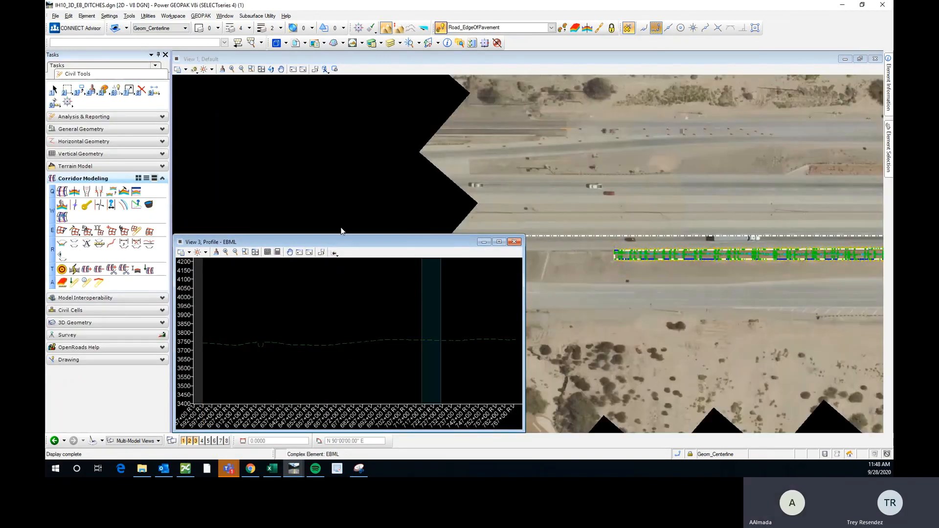
left_click_drag(175, 238, 174, 56)
scroll(655, 250, "up", 1)
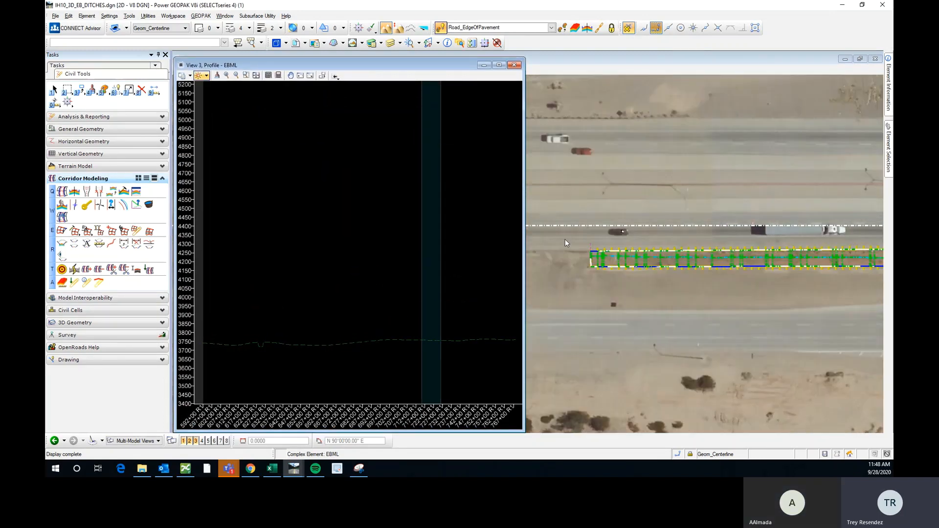
middle_click_drag(674, 253, 597, 269)
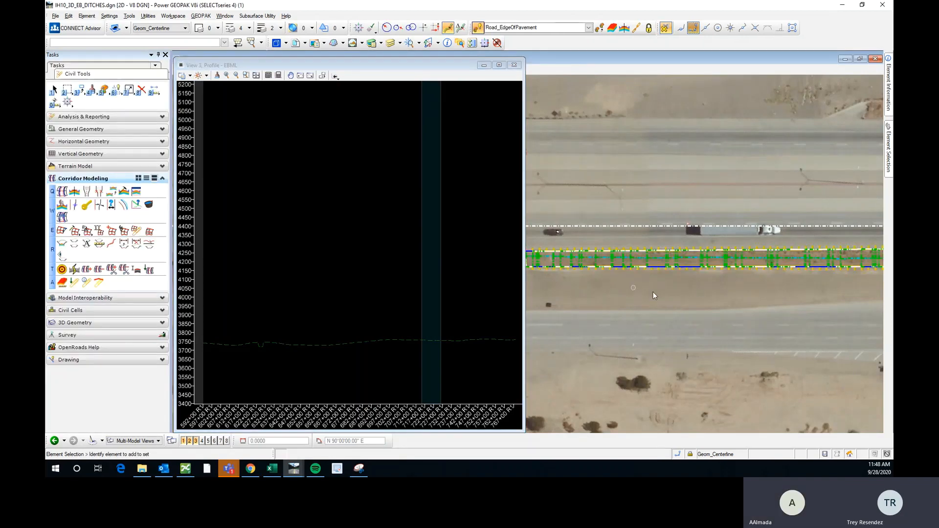
scroll(653, 289, "up", 3)
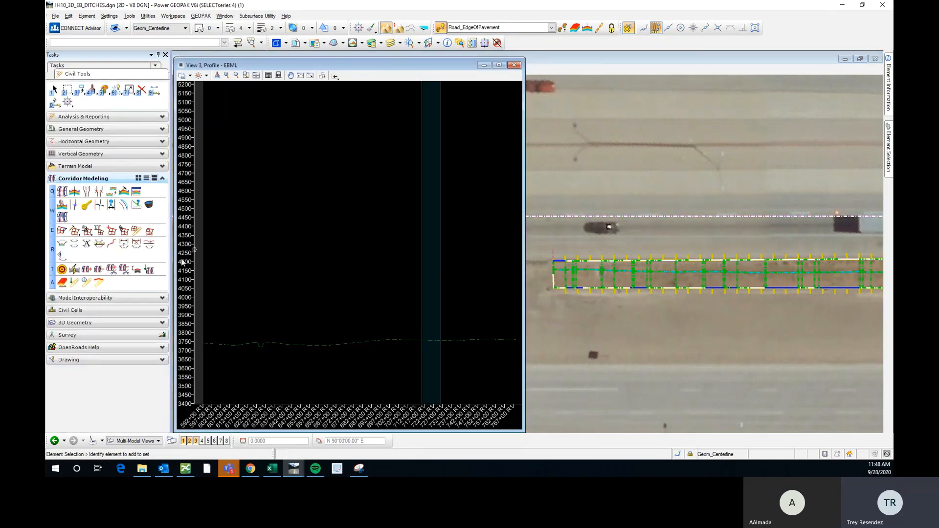
Start the Project Profile To Element command and keep its settings docked open
left_click(99, 204)
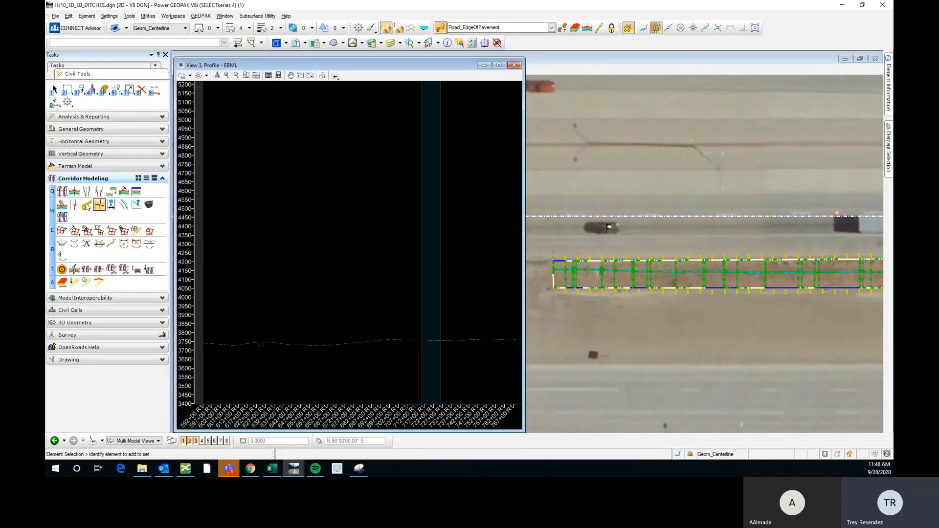
left_click(100, 154)
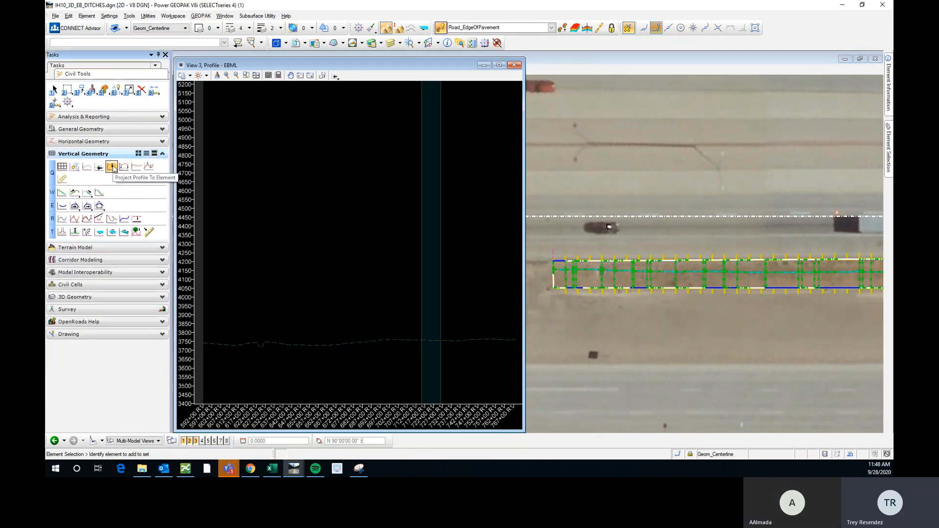
left_click(112, 167)
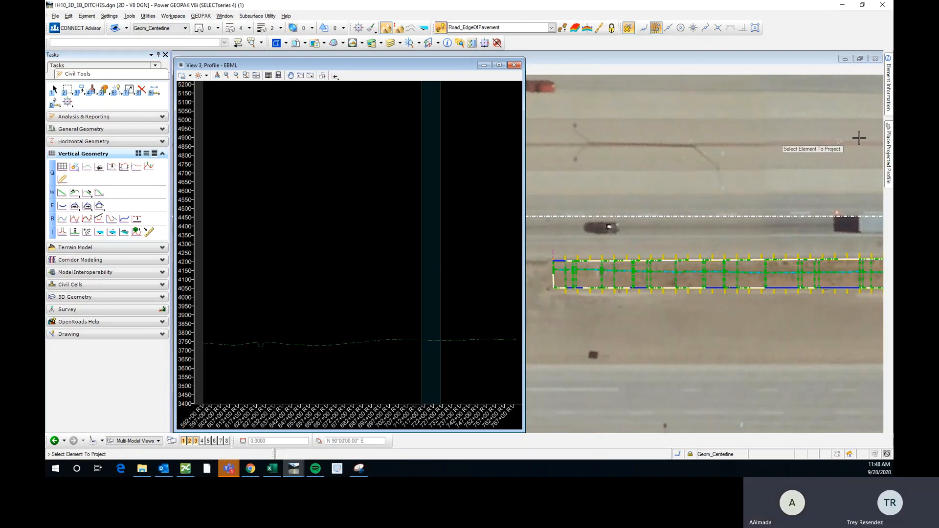
left_click(872, 55)
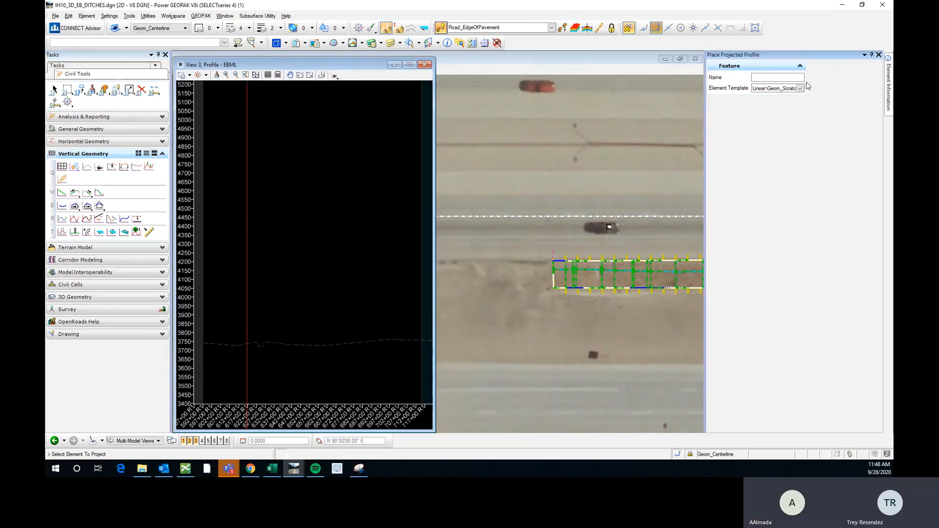
Try to set the projected profile's element template to a ditch grading template from the Linear group
left_click(801, 89)
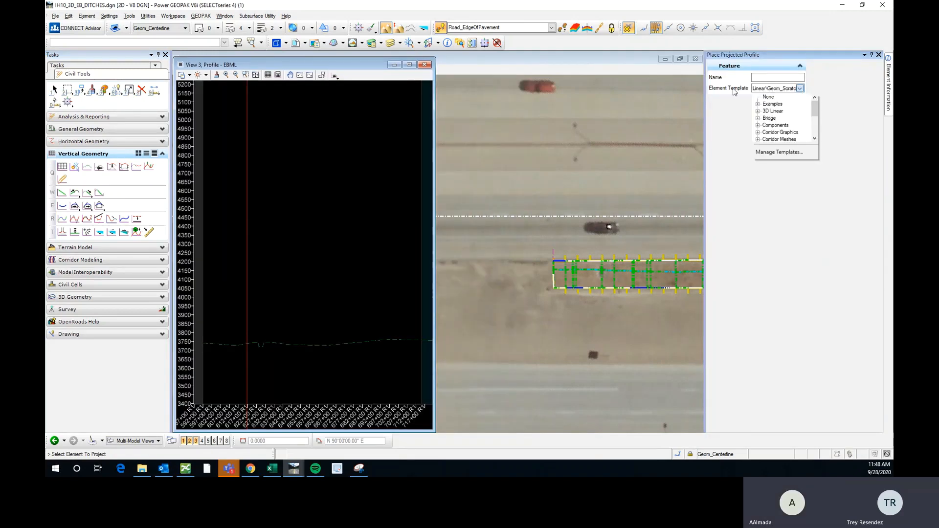
scroll(778, 127, "down", 1)
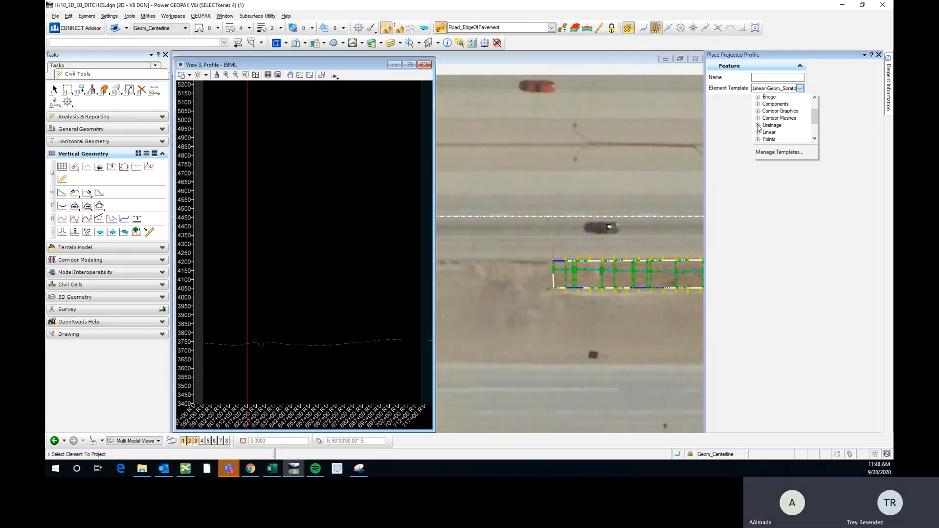
left_click(758, 133)
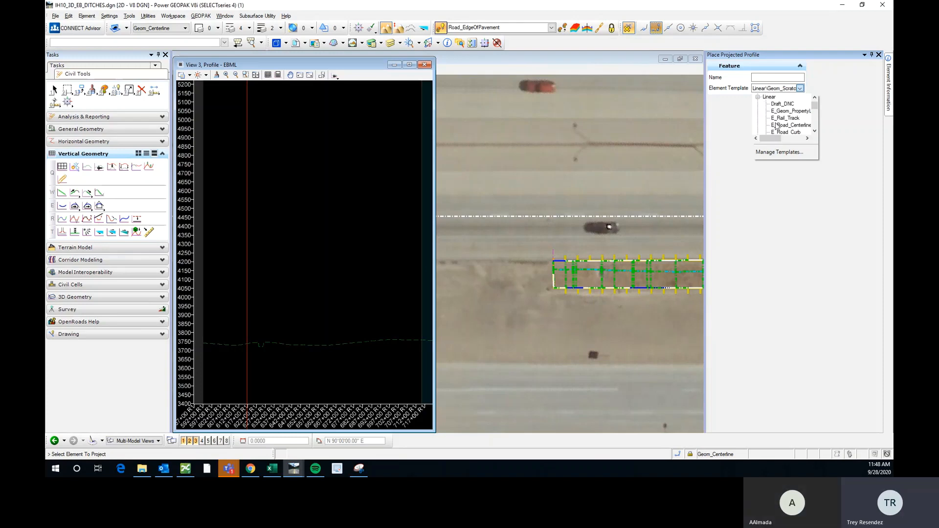
scroll(779, 123, "down", 5)
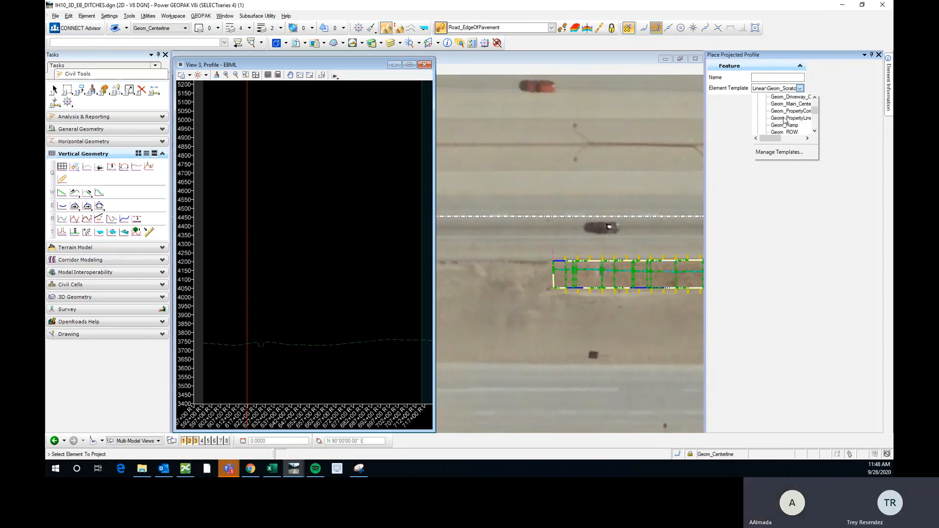
scroll(788, 122, "down", 5)
scroll(794, 122, "up", 2)
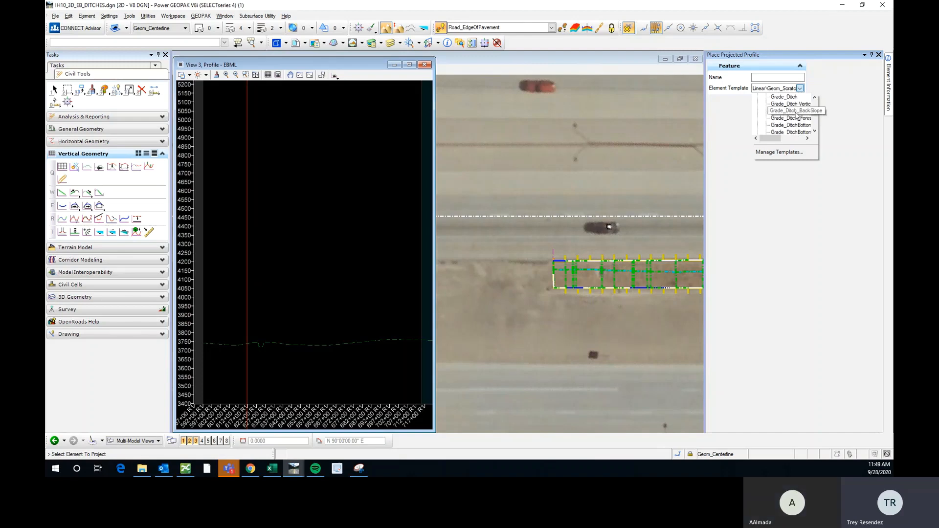
left_click(787, 118)
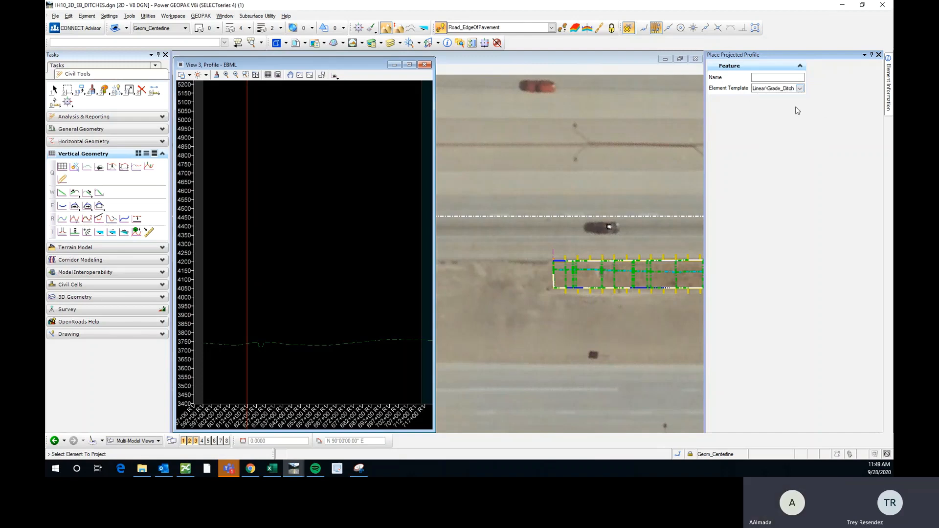
scroll(783, 120, "down", 5)
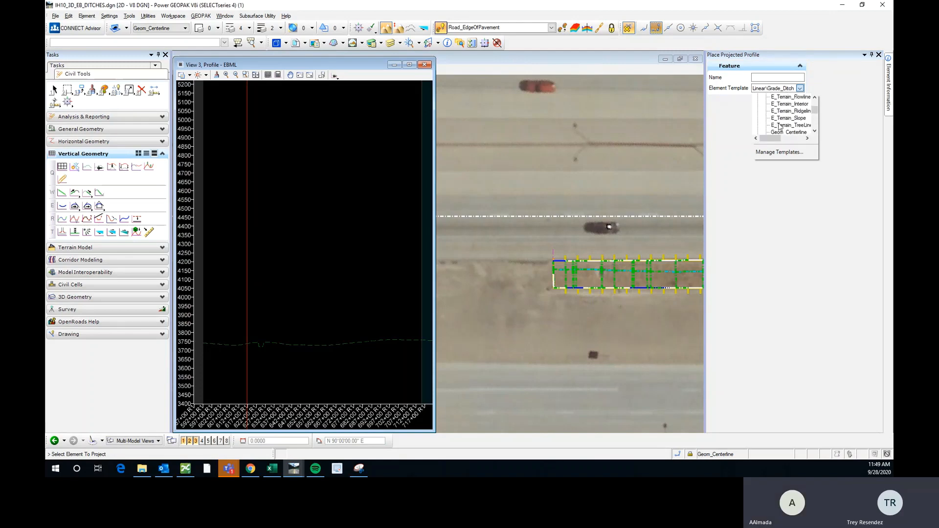
scroll(780, 125, "down", 2)
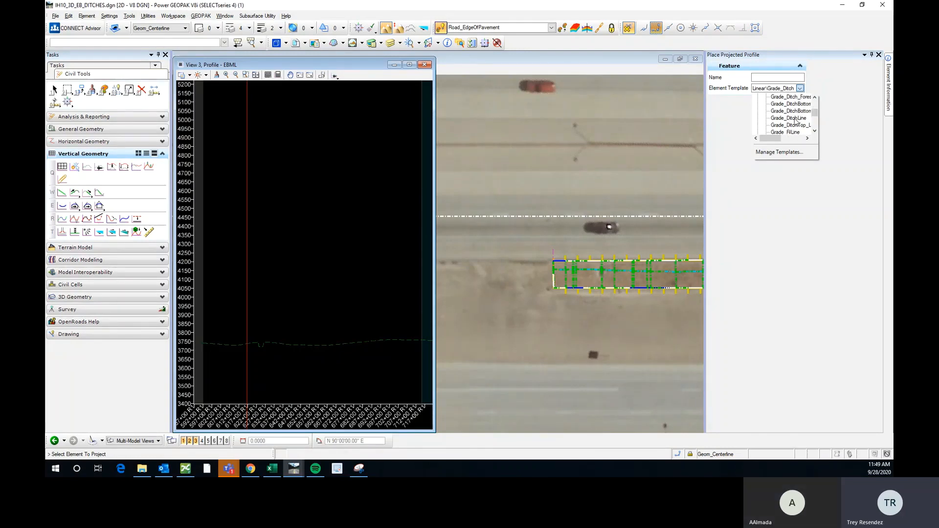
left_click(777, 79)
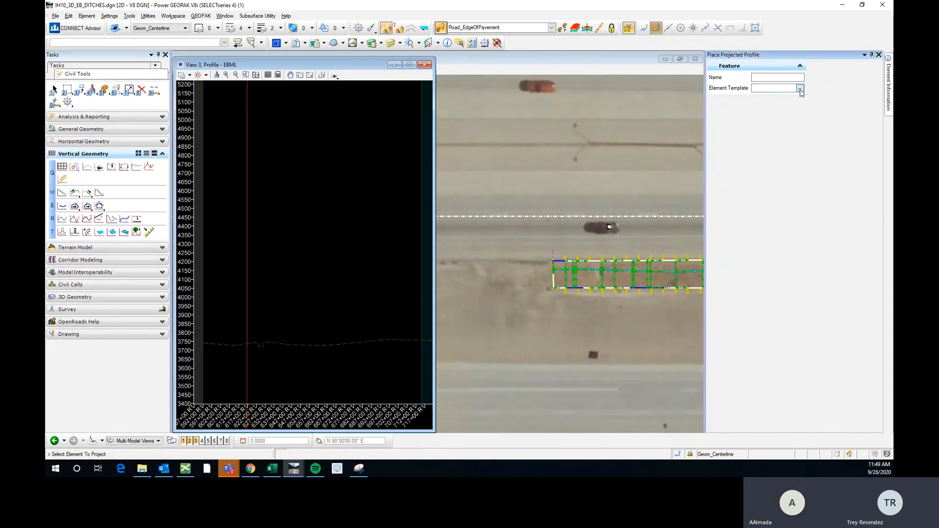
Set the projected profile's element template to Linear\Grade_Ditch and its name to DITCH_EB_1
left_click(800, 88)
scroll(762, 120, "down", 3)
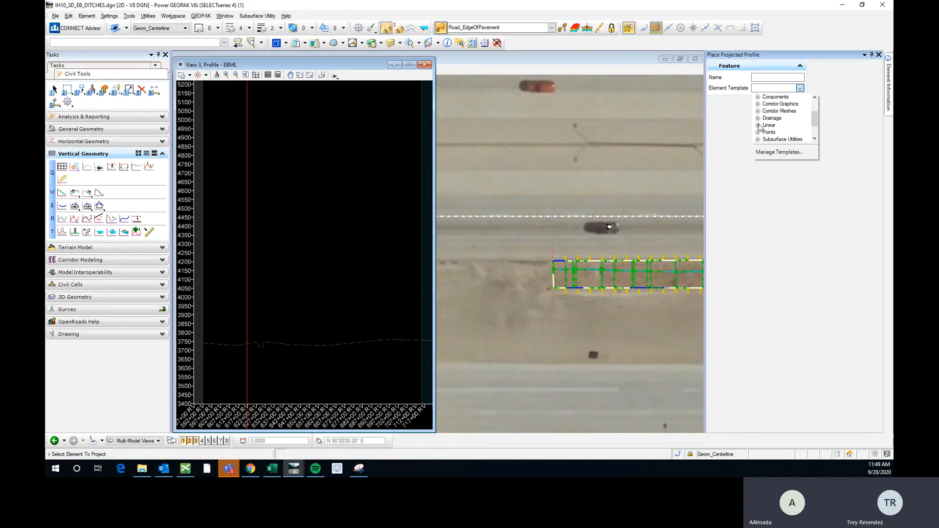
left_click(758, 125)
scroll(783, 125, "down", 4)
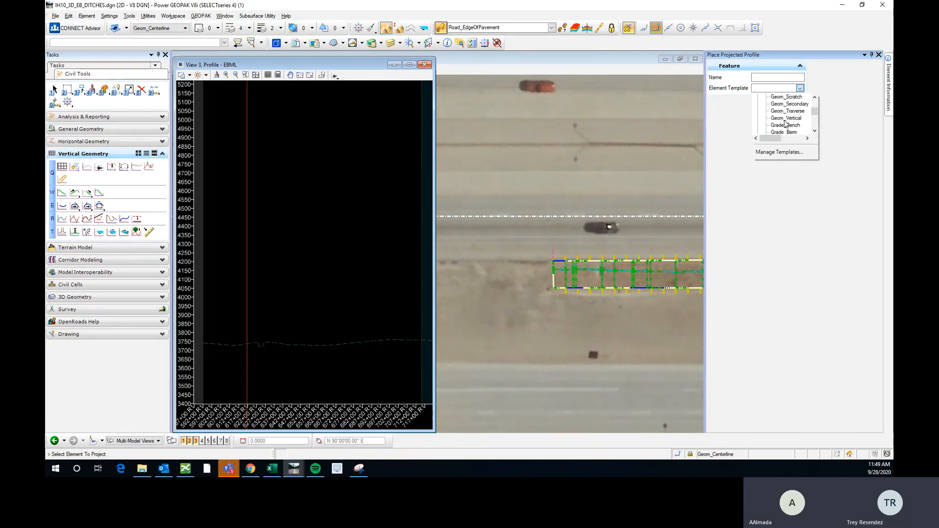
scroll(785, 125, "down", 3)
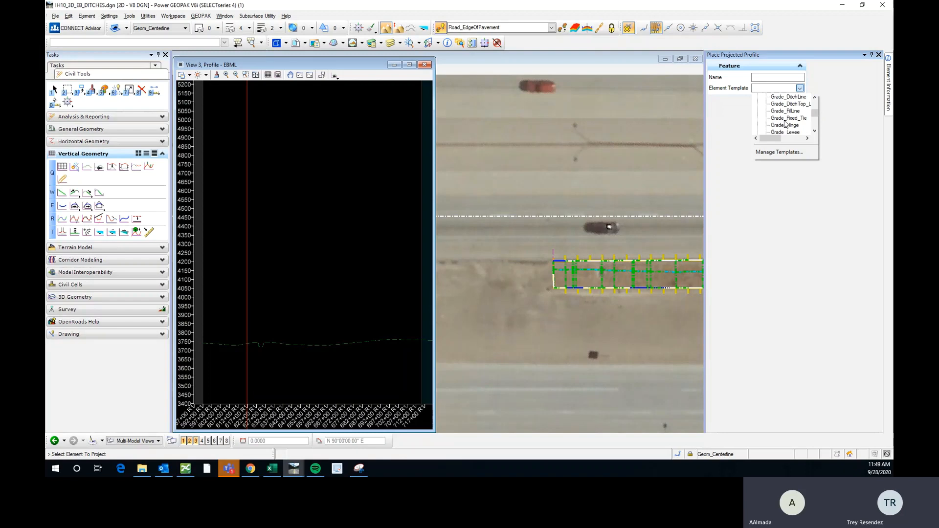
scroll(785, 124, "up", 2)
left_click(773, 96)
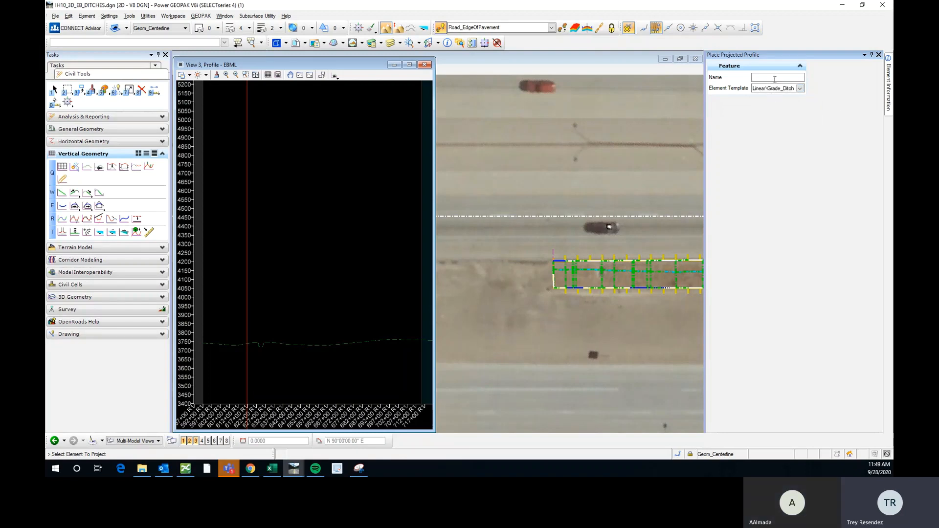
type("DITCH_EB_1")
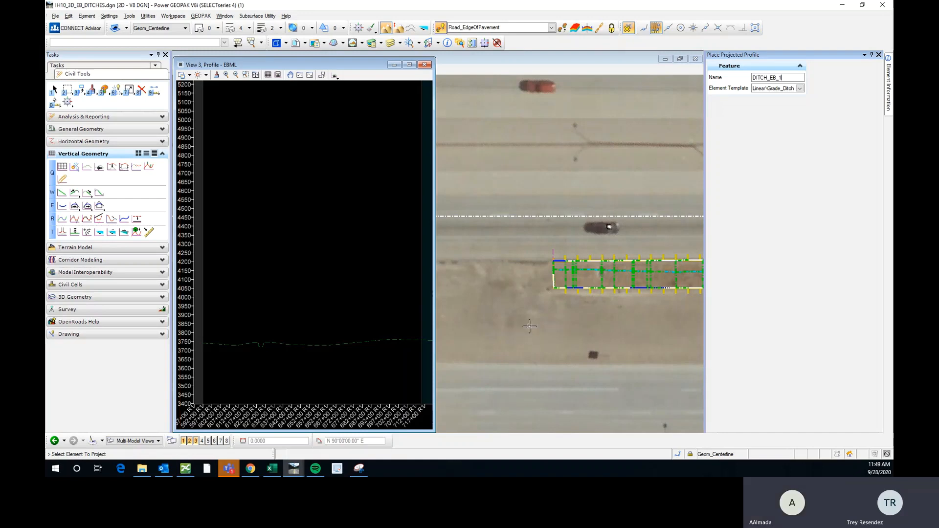
Project the ditch centerline's profile onto the EBML alignment north of it
scroll(582, 235, "up", 2)
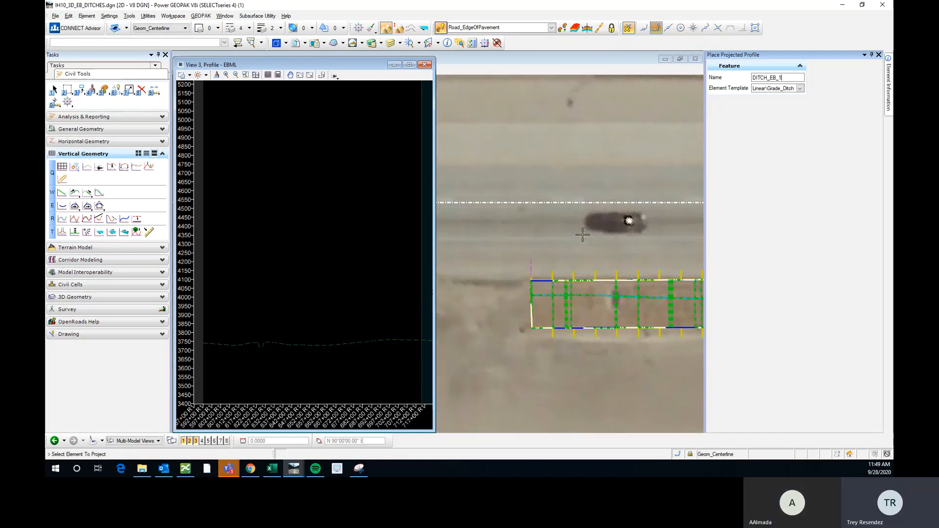
left_click(597, 295)
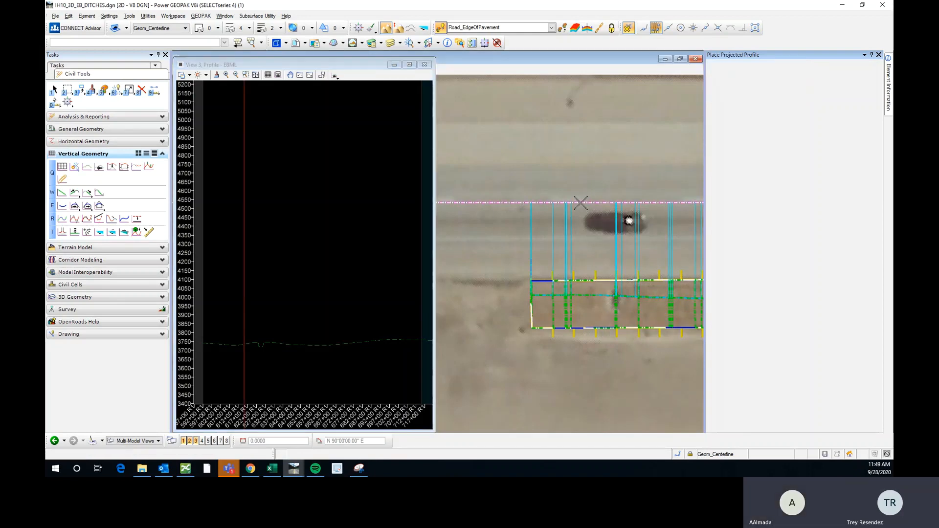
left_click(580, 202)
scroll(247, 345, "up", 5)
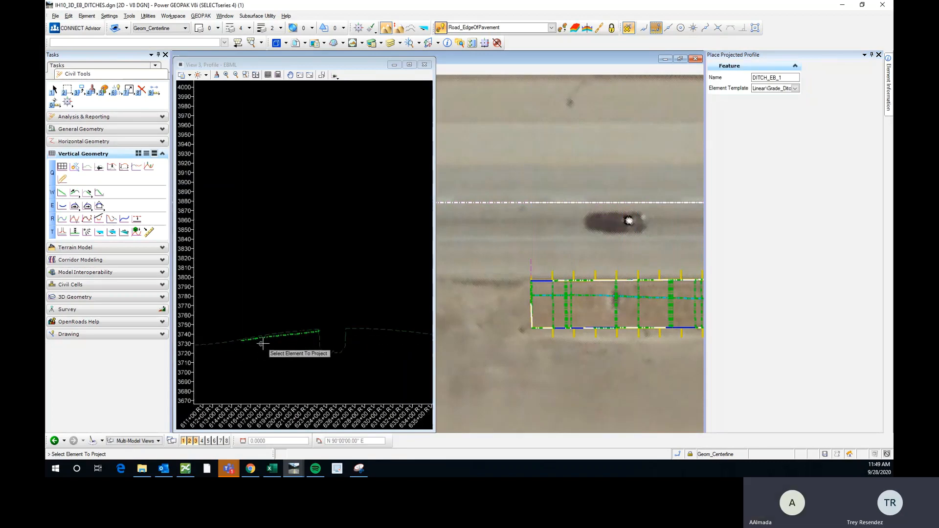
scroll(343, 314, "up", 1)
scroll(365, 297, "down", 1)
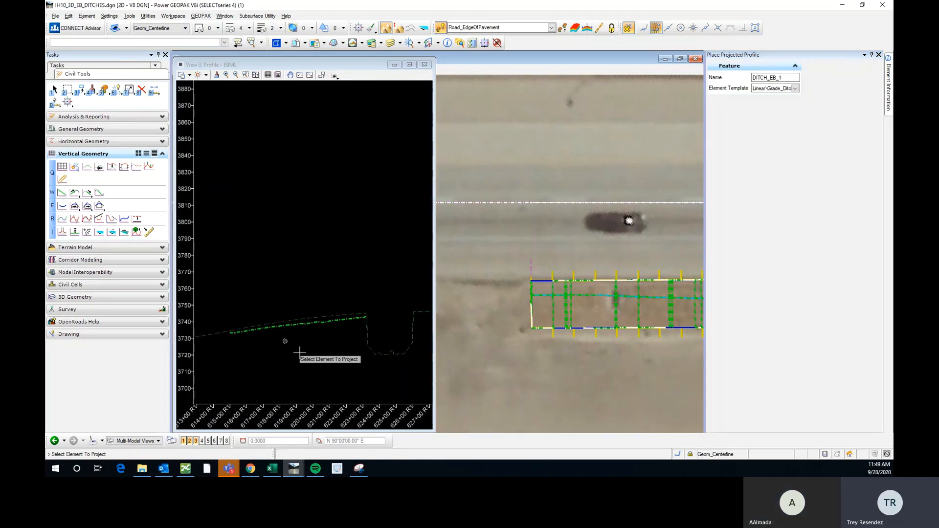
Examine the projected ditch profile against the dashed ground line and the ditch's extent in plan, with the projection settings collapsed and the command ended
scroll(553, 259, "down", 5)
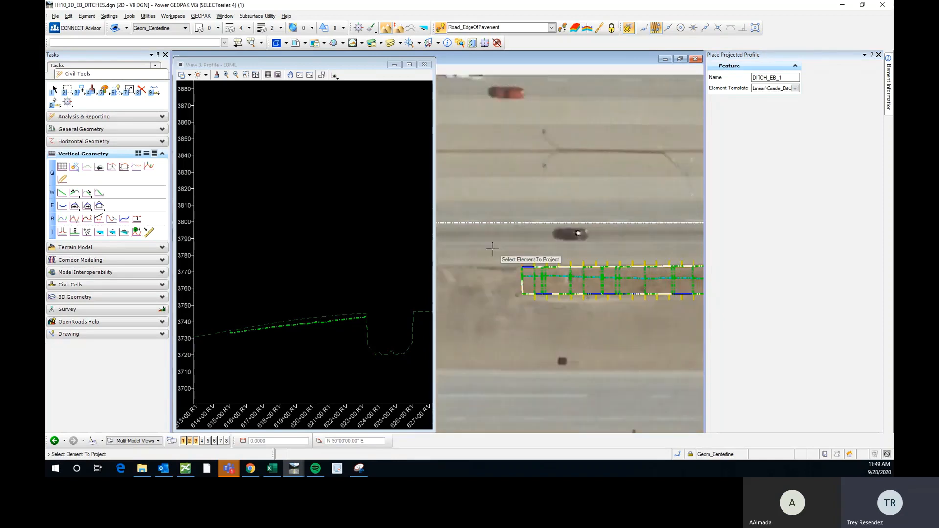
scroll(485, 256, "down", 1)
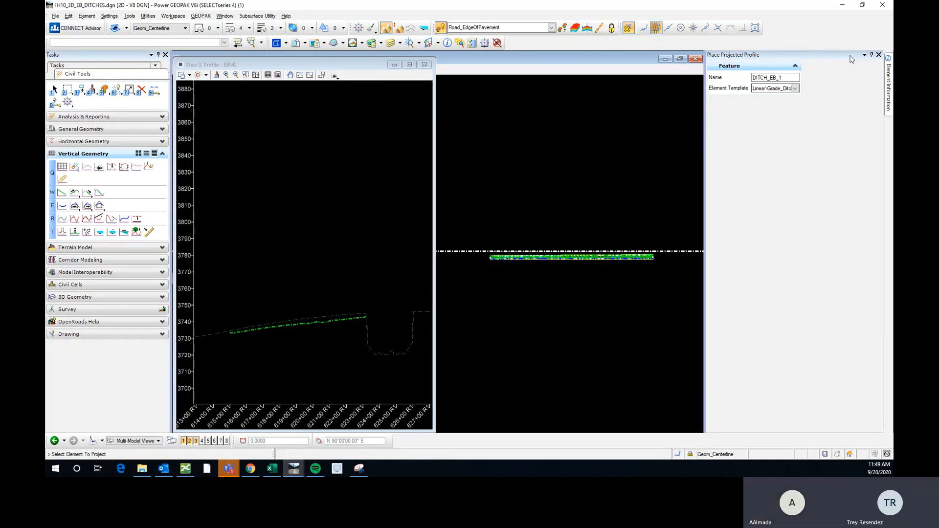
left_click(872, 55)
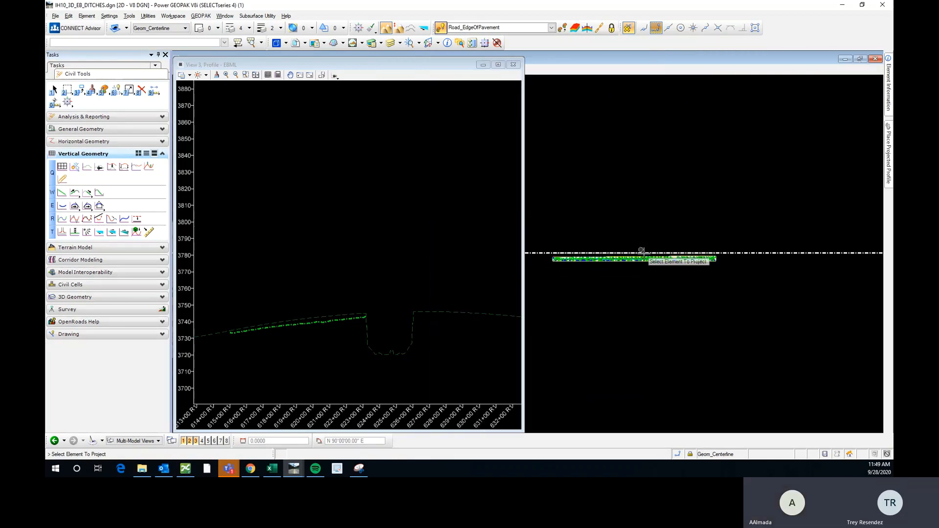
scroll(366, 318, "up", 3)
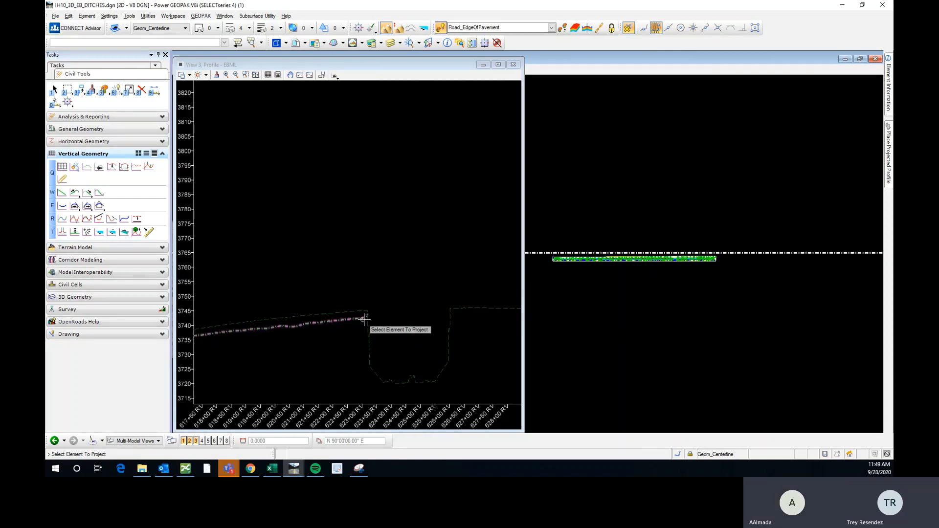
scroll(382, 299, "down", 2)
scroll(408, 288, "down", 1)
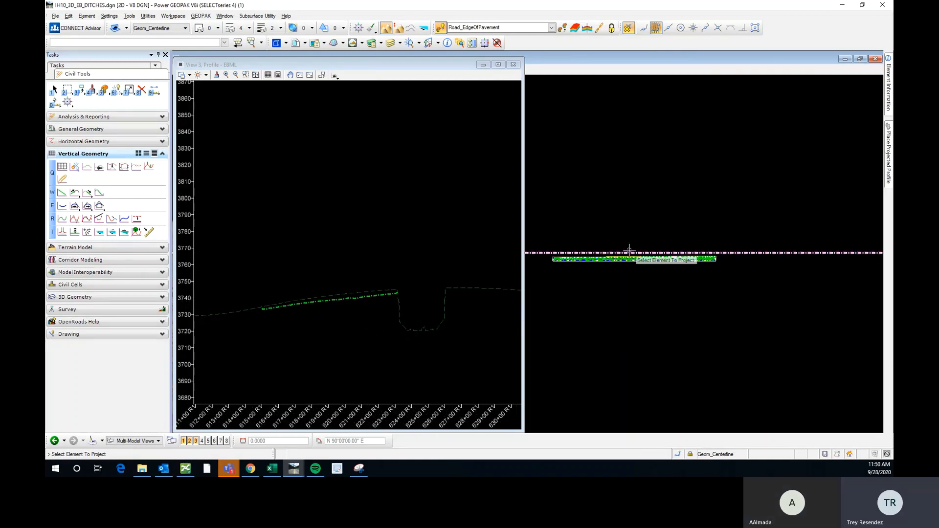
key("Escape")
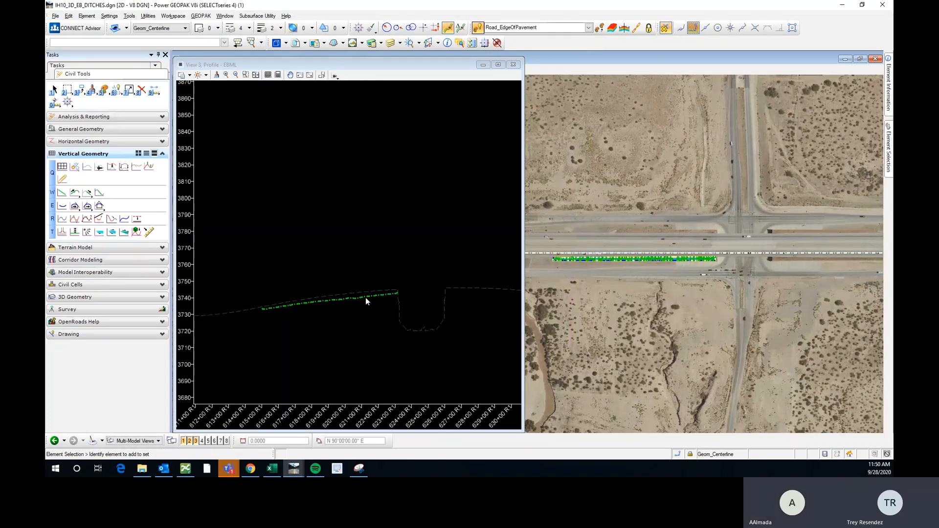
scroll(563, 268, "up", 4)
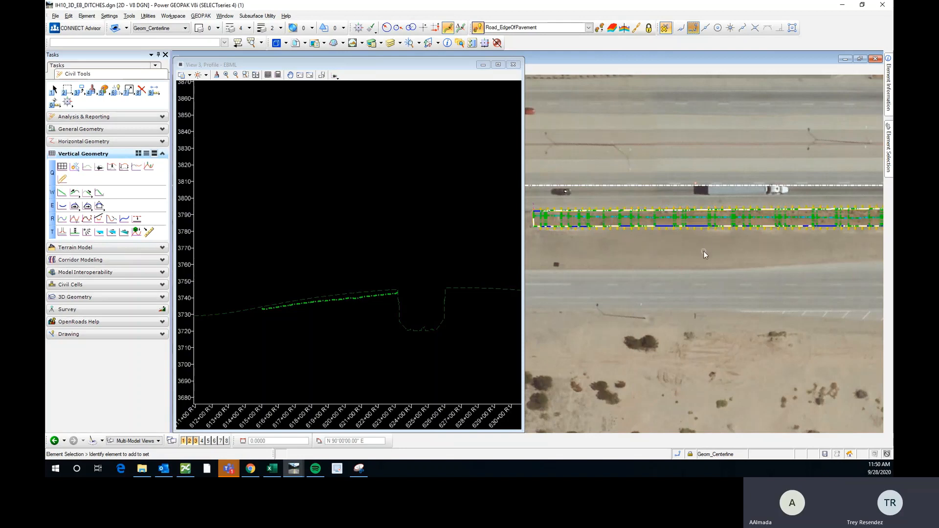
Arrange the EBML profile view and the plan view side by side at roughly equal widths, with the ditch in the plan view
left_click(225, 16)
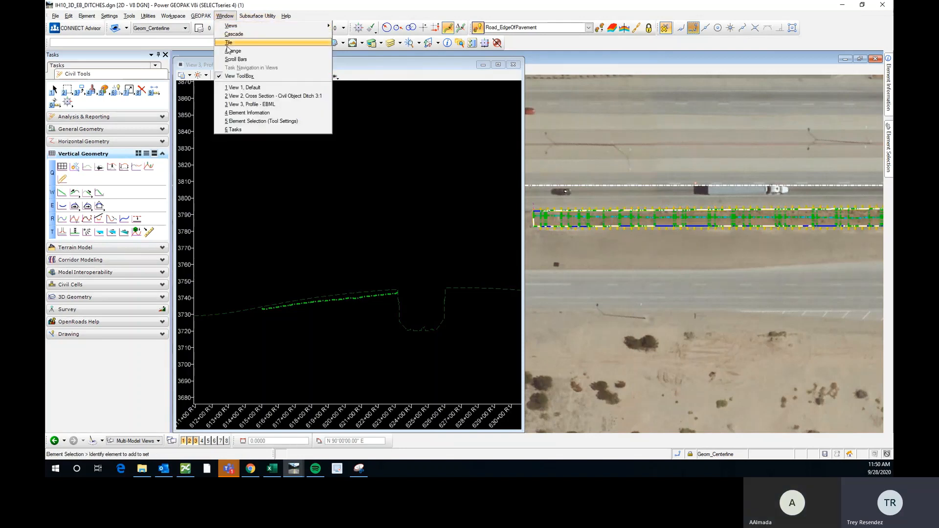
left_click(229, 52)
left_click(469, 190)
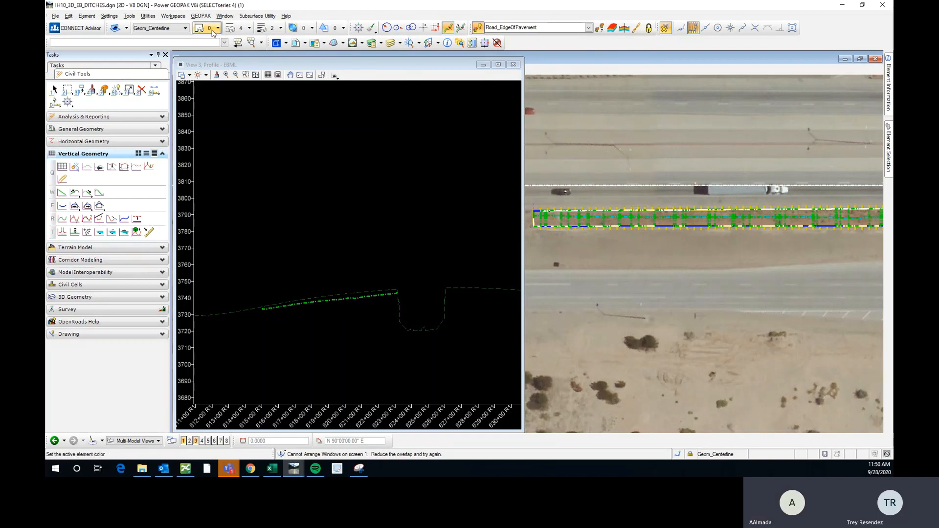
left_click(225, 16)
left_click(229, 51)
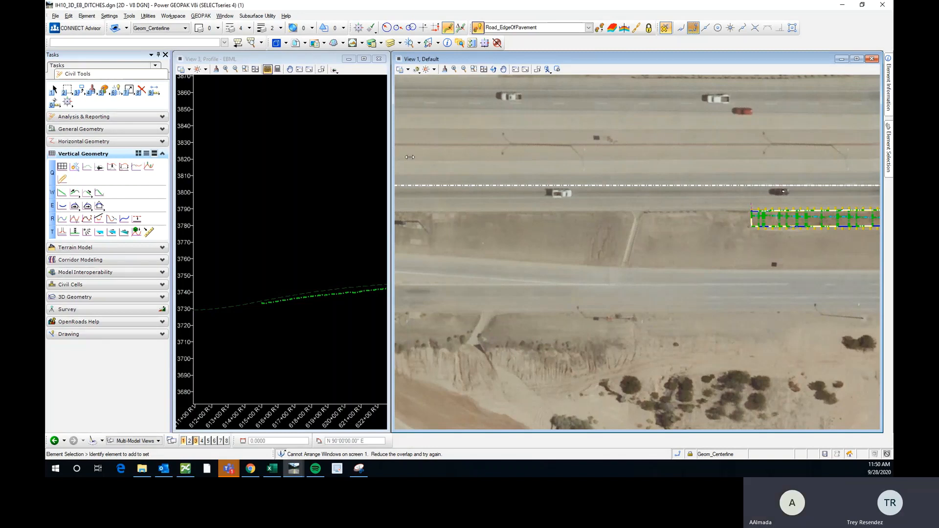
left_click_drag(390, 151, 606, 162)
left_click_drag(389, 209, 526, 210)
left_click_drag(598, 180, 534, 180)
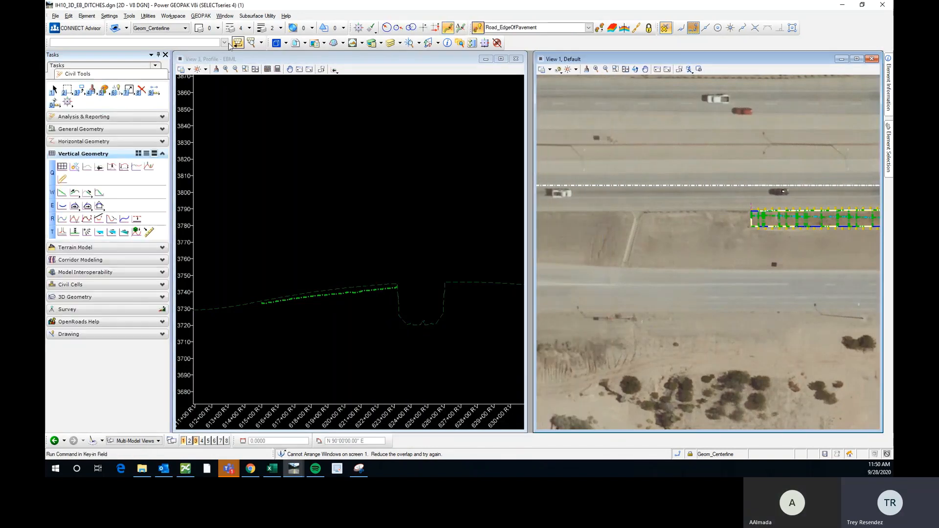
left_click(225, 16)
left_click(233, 50)
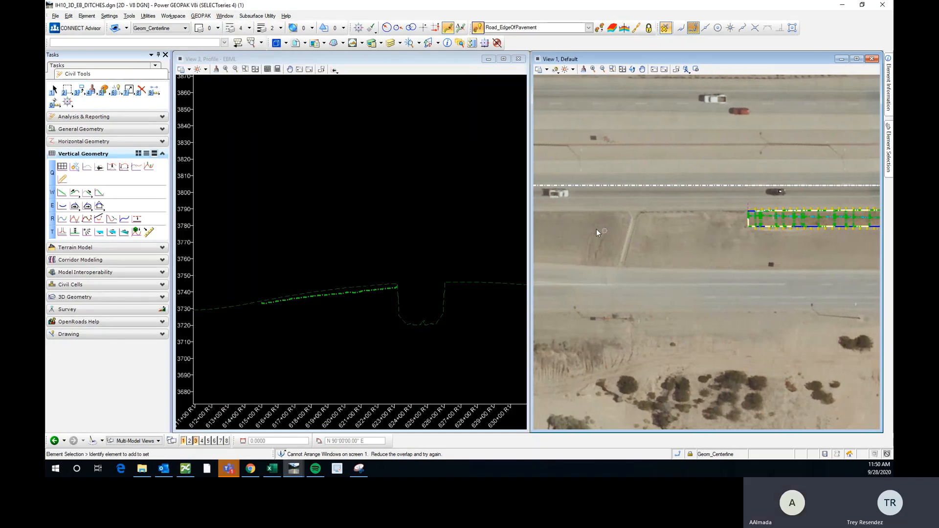
scroll(597, 229, "up", 3)
scroll(667, 240, "down", 2)
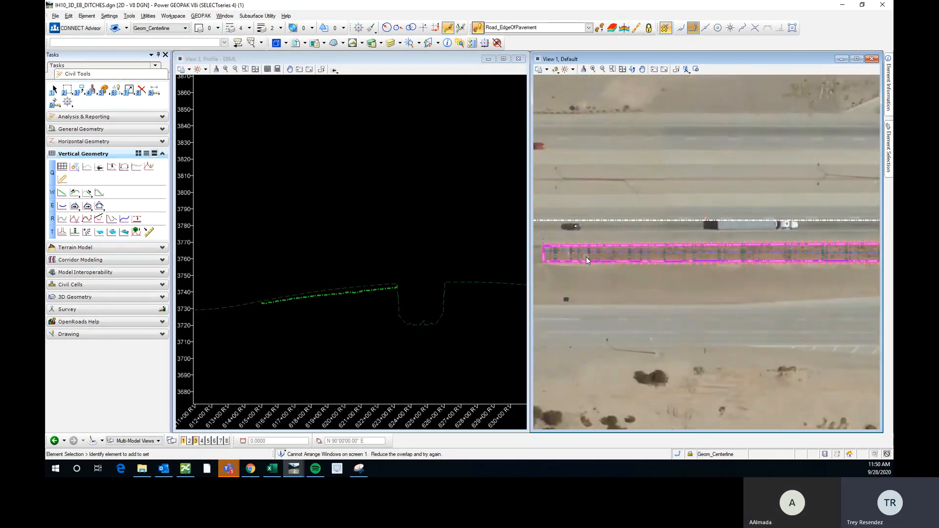
Examine the western end of the 3D ditch linework in plan, from its closing edge along the centerline between the pavement edges
scroll(675, 257, "down", 1)
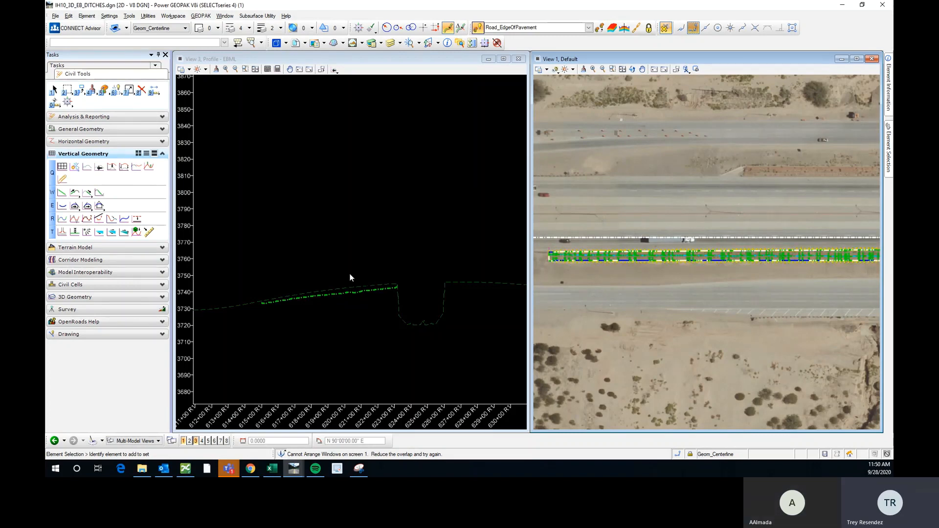
scroll(621, 259, "up", 2)
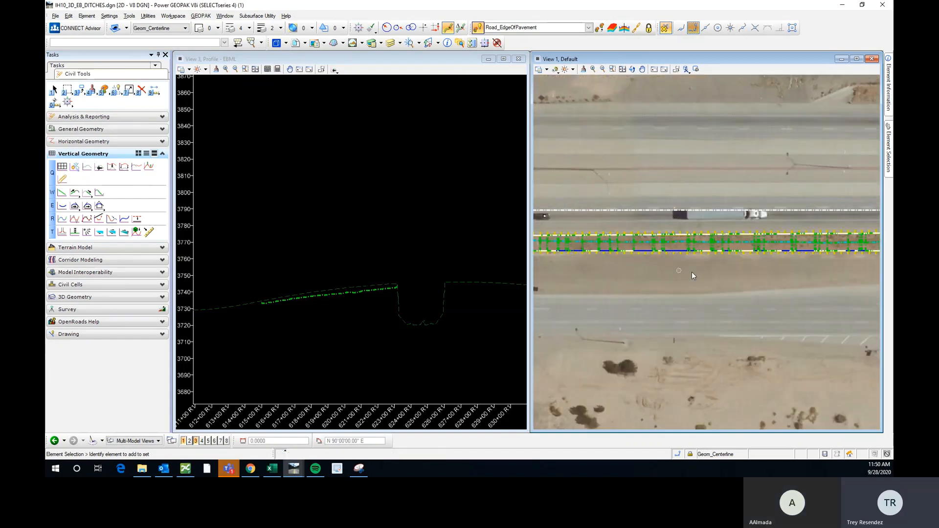
scroll(616, 259, "up", 2)
scroll(593, 260, "up", 2)
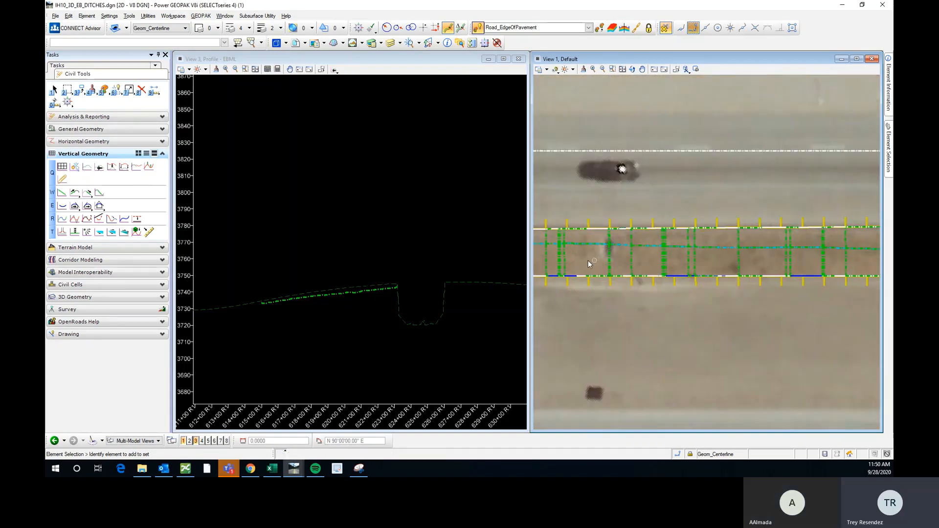
scroll(600, 268, "down", 3)
scroll(601, 270, "up", 2)
scroll(603, 269, "up", 2)
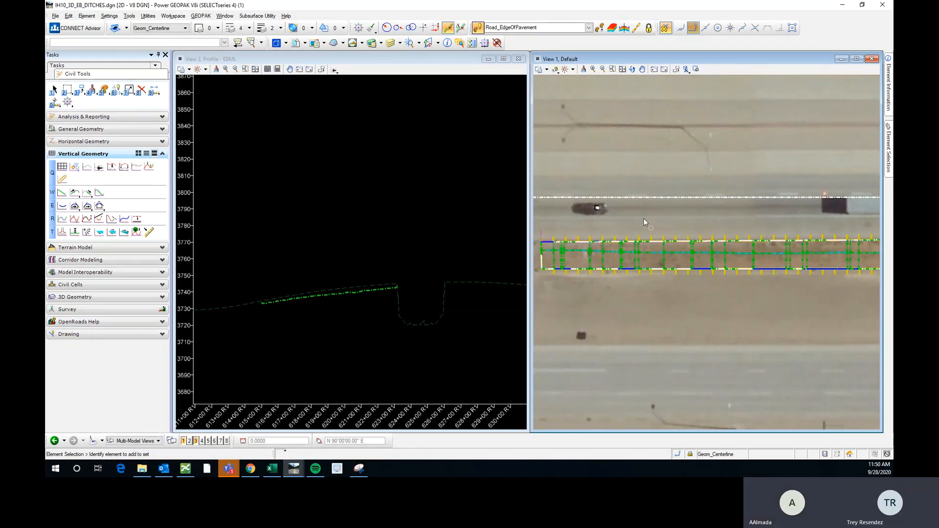
scroll(582, 256, "up", 2)
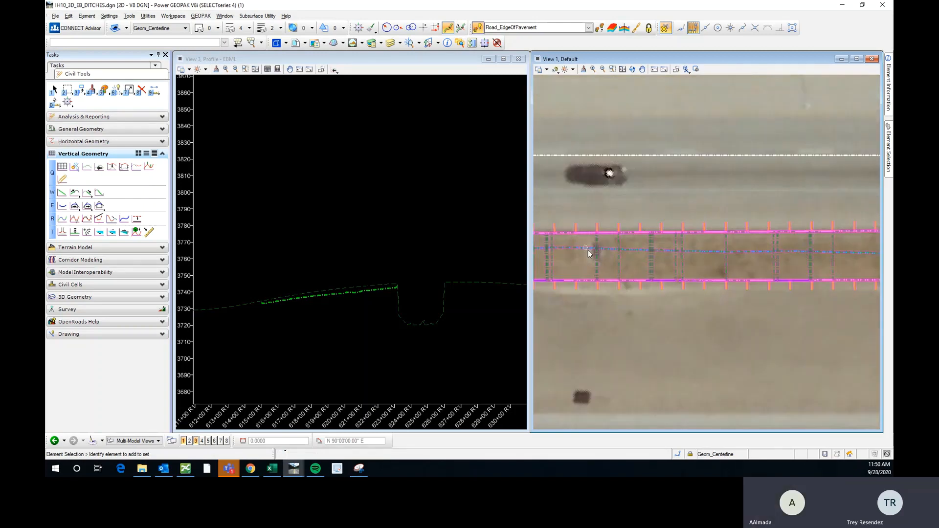
scroll(635, 257, "down", 2)
scroll(558, 255, "up", 3)
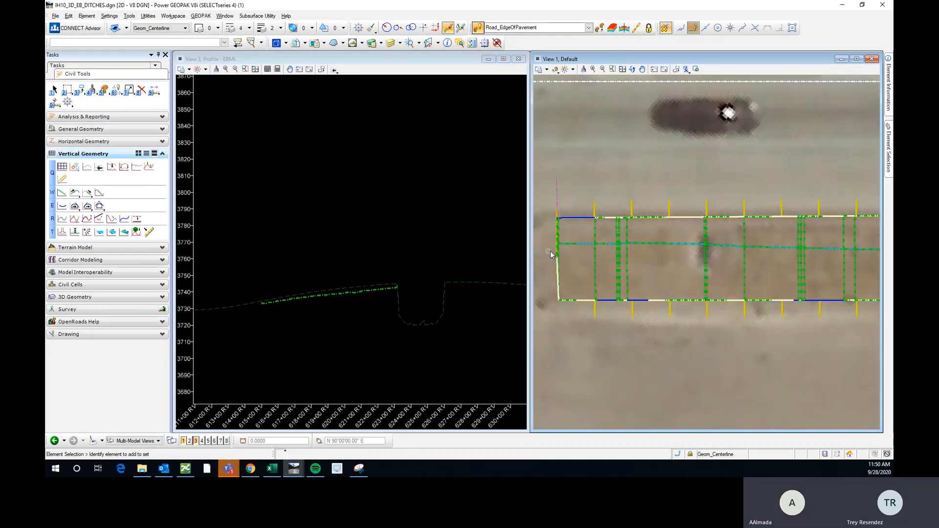
scroll(556, 254, "up", 2)
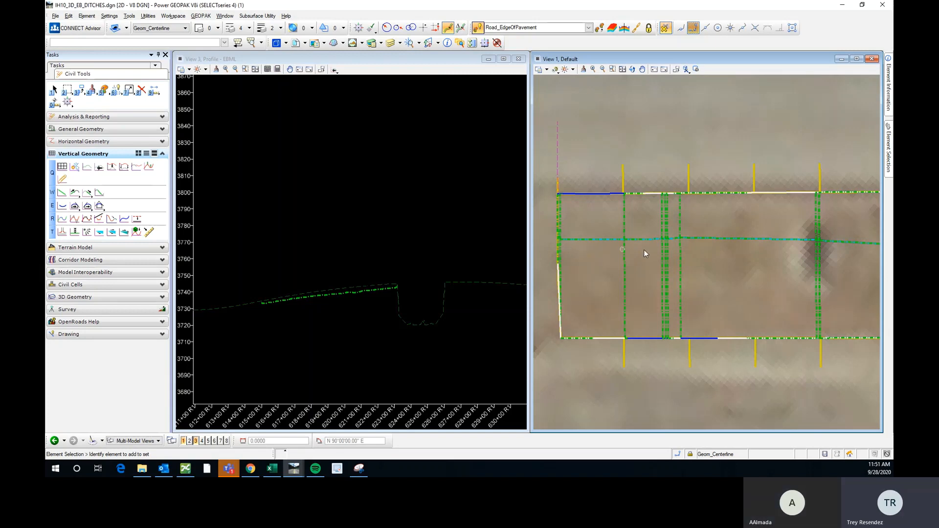
scroll(731, 245, "down", 2)
scroll(842, 251, "up", 2)
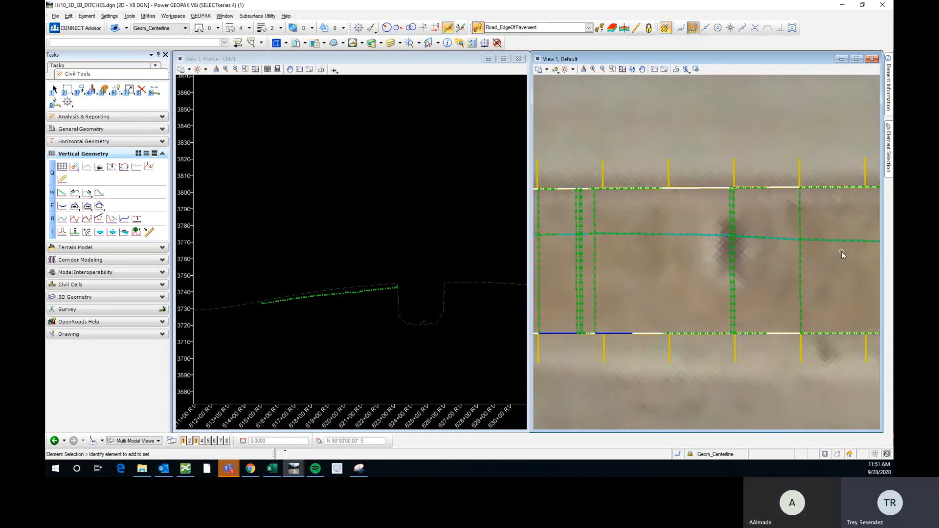
scroll(636, 244, "down", 3)
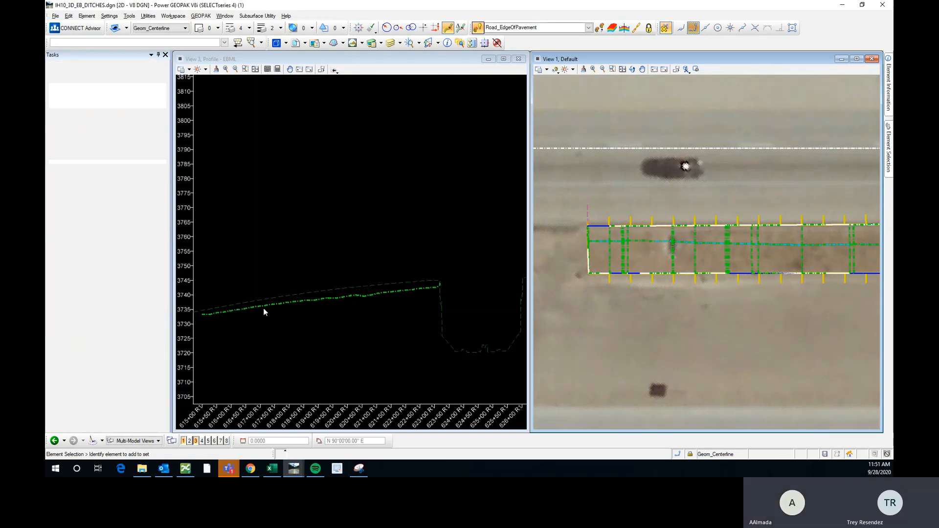
Compare the projected ditch profile with the dashed ground line along its length and with the ditch's western start in plan
scroll(264, 307, "up", 2)
scroll(208, 312, "up", 2)
scroll(274, 304, "down", 2)
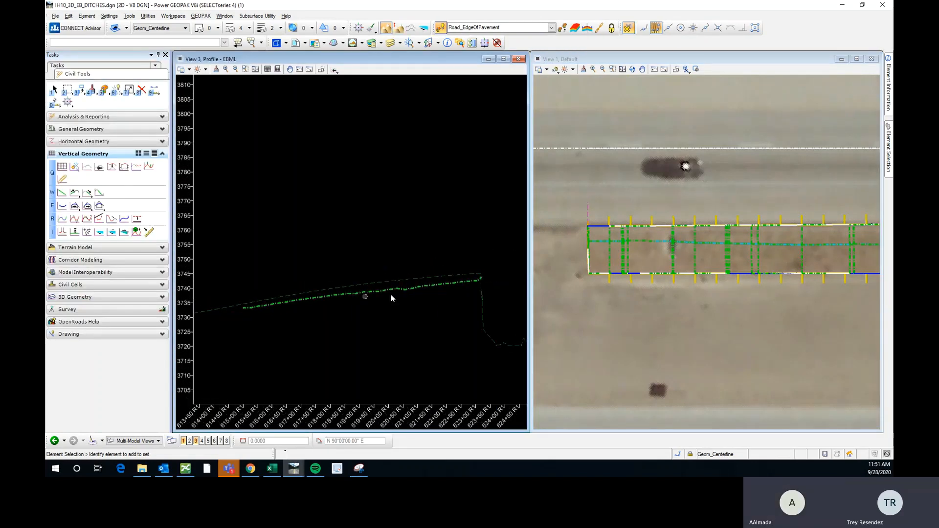
scroll(465, 280, "up", 2)
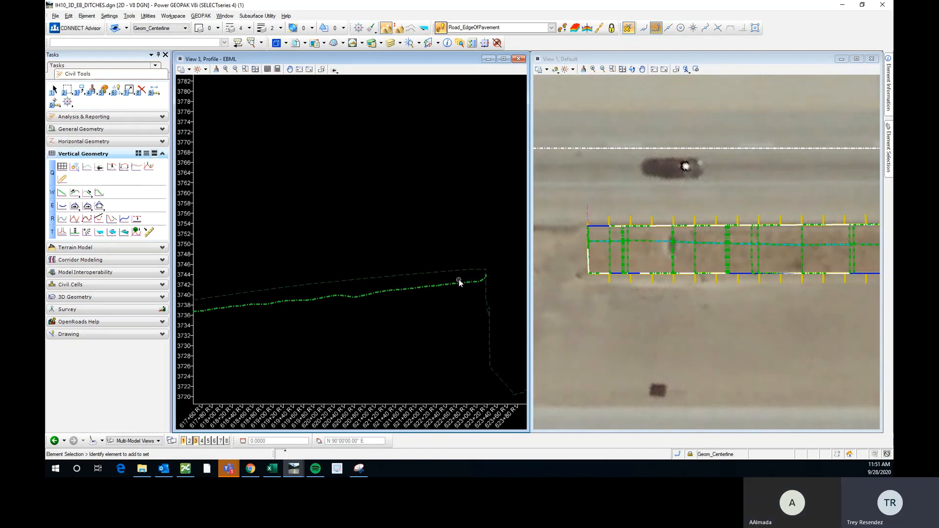
scroll(377, 211, "down", 2)
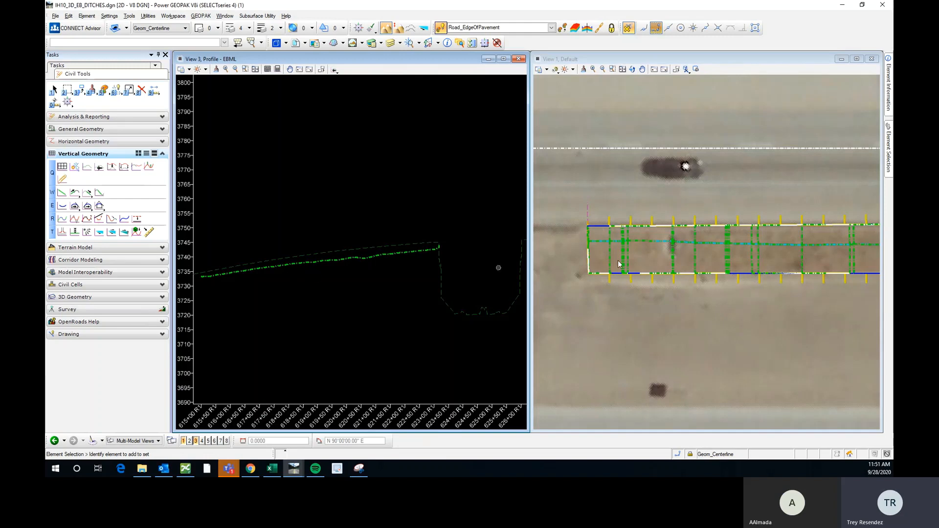
scroll(587, 241, "up", 5)
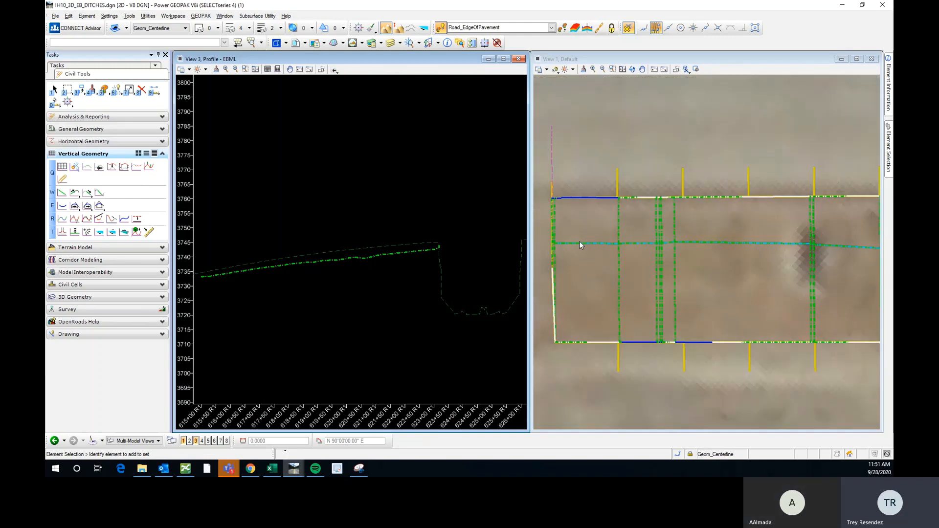
left_click(245, 270)
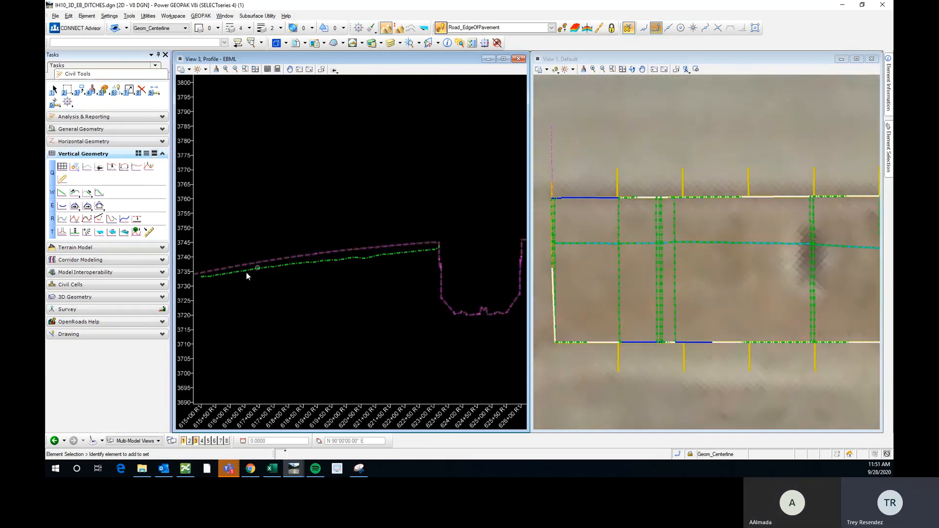
scroll(213, 275, "up", 3)
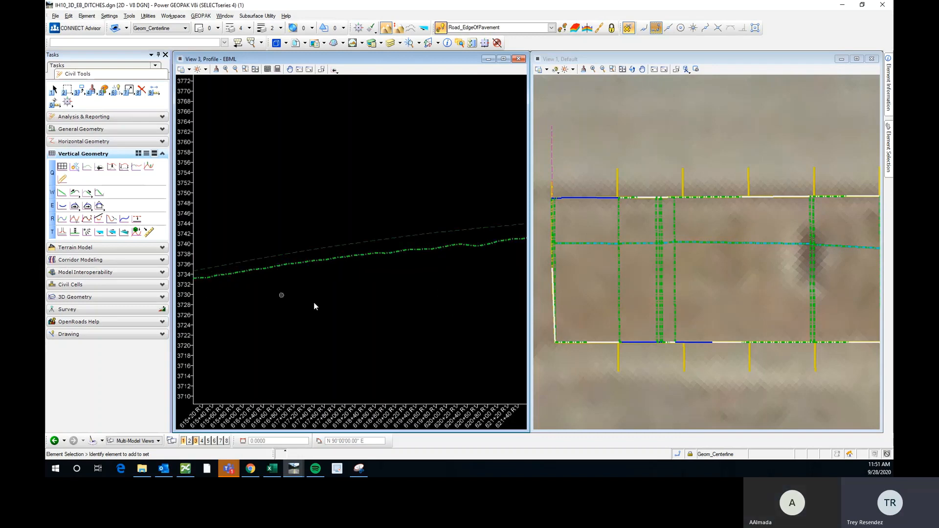
scroll(318, 303, "down", 2)
scroll(571, 264, "down", 5)
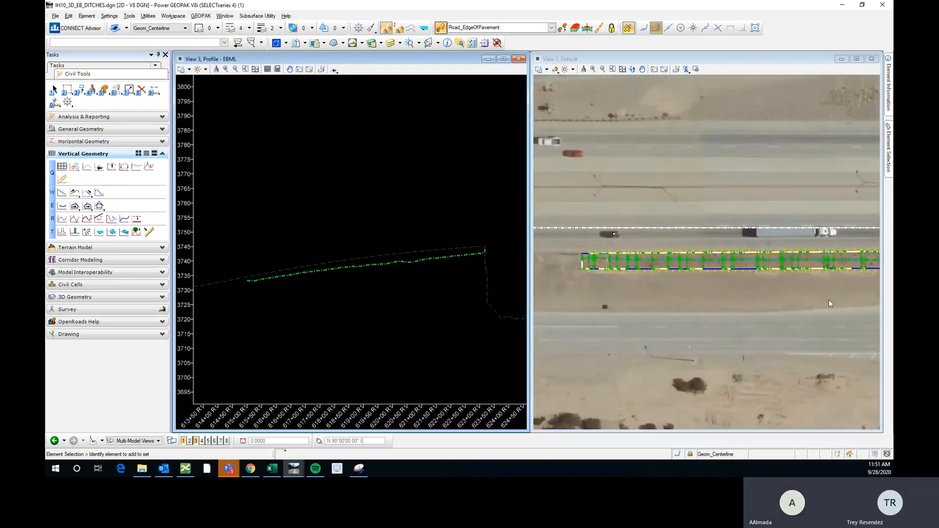
Follow the ditch in plan to its eastern end and identify the pavement edge lines along its north and south sides
middle_click_drag(829, 299, 658, 303)
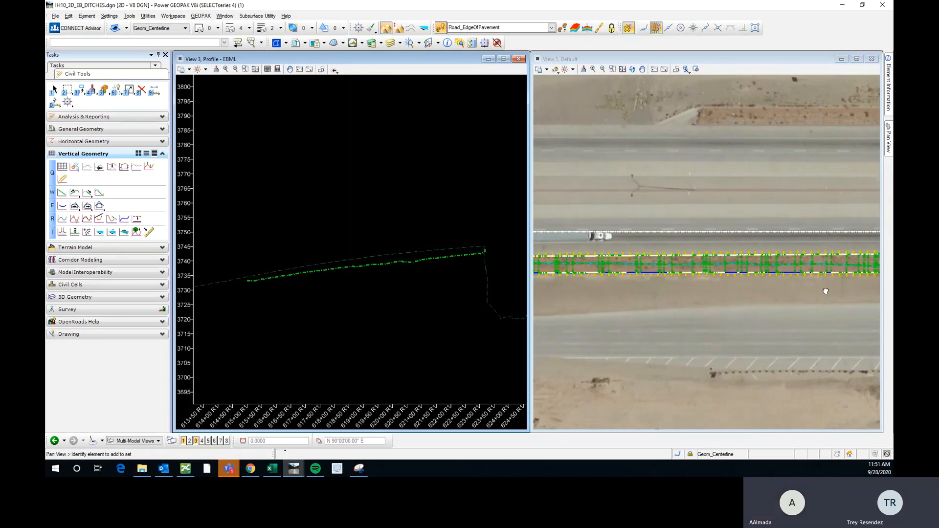
middle_click_drag(826, 291, 595, 287)
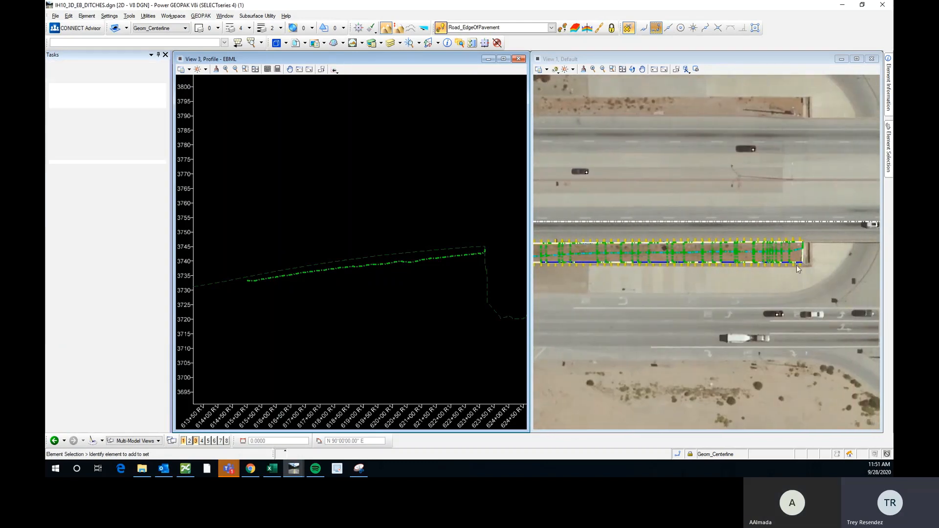
left_click(773, 265)
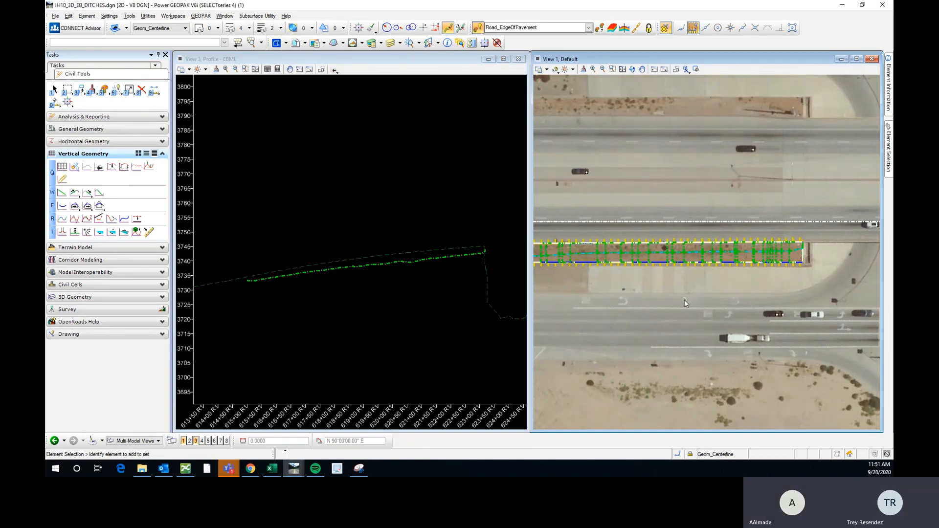
middle_click_drag(579, 293, 746, 281)
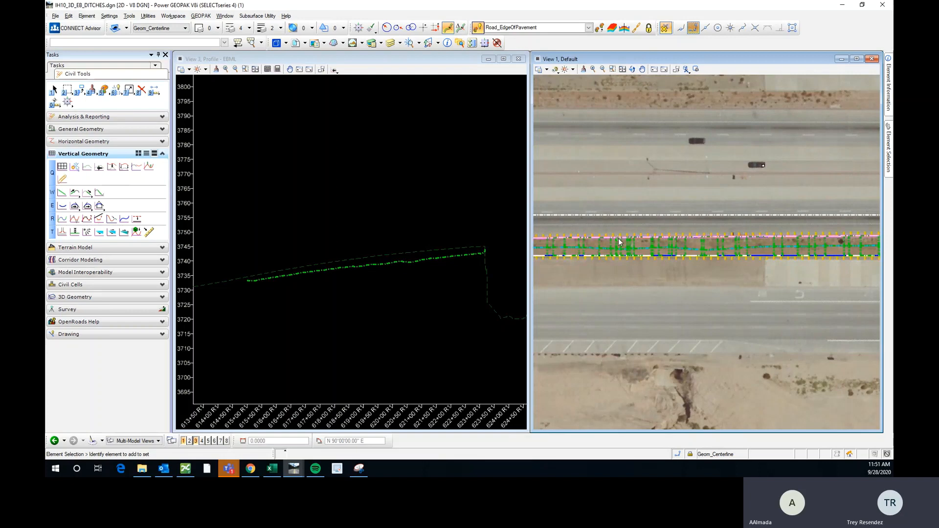
scroll(618, 240, "up", 2)
scroll(618, 240, "up", 2)
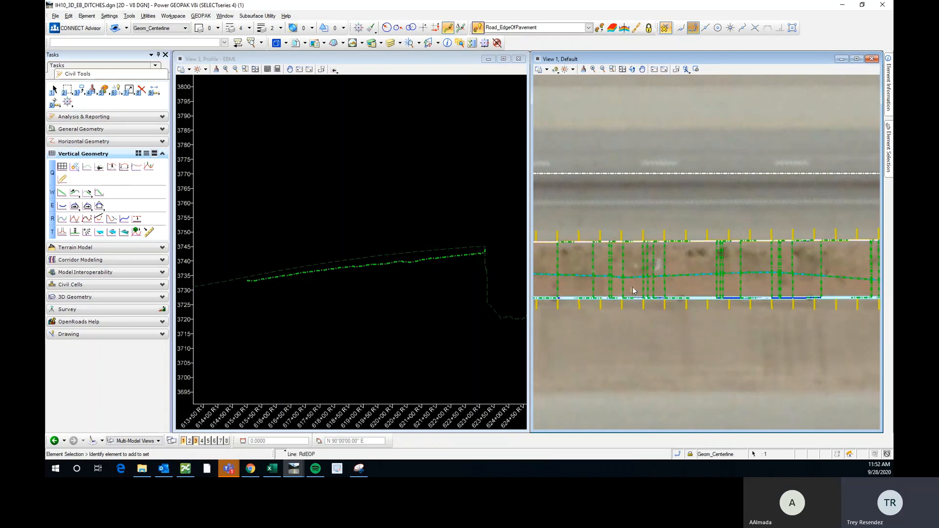
left_click(632, 243)
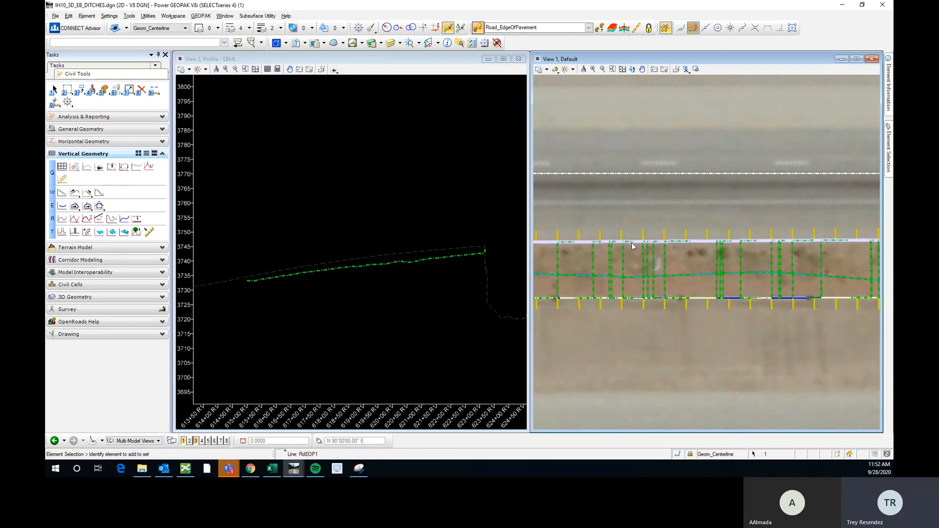
left_click(633, 299)
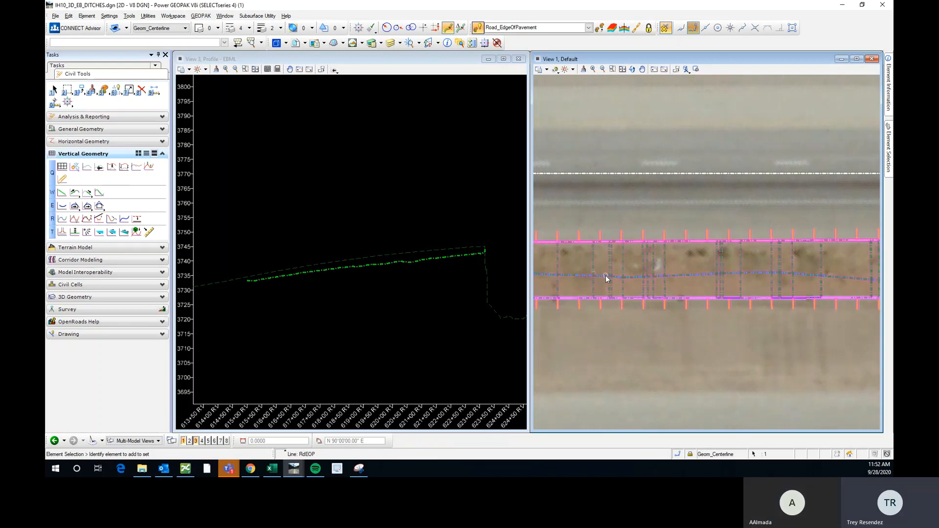
Inspect the ditch centerline's course between the two pavement edges along the whole ditch, from its eastern end back to its western end
scroll(605, 275, "down", 2)
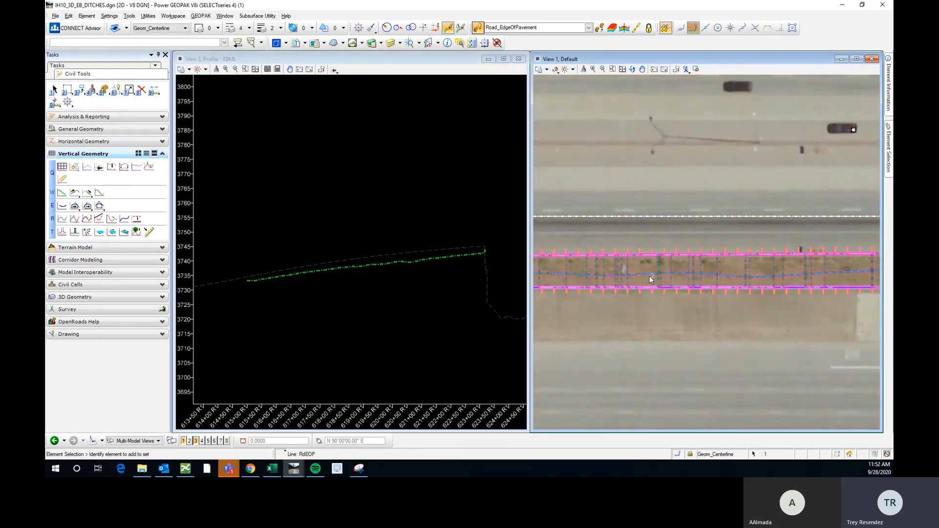
scroll(578, 277, "down", 2)
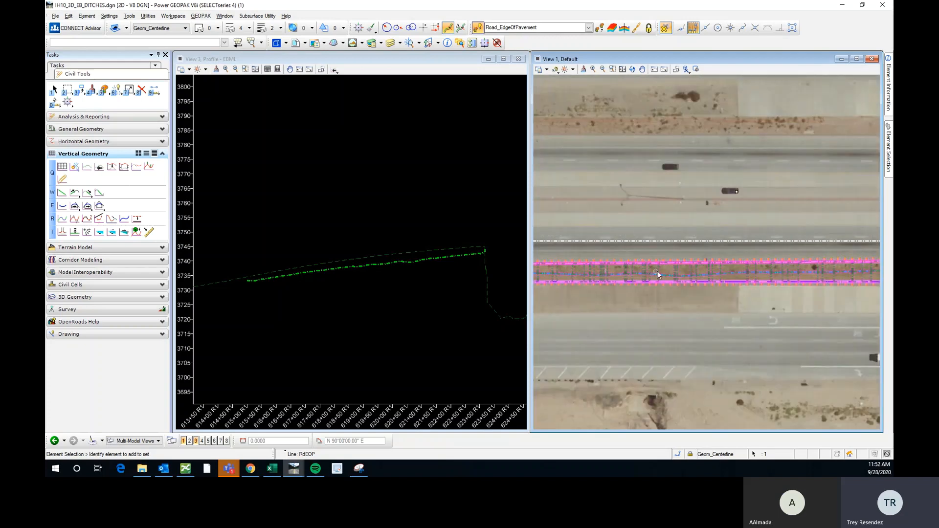
scroll(693, 285, "up", 4)
scroll(562, 268, "down", 2)
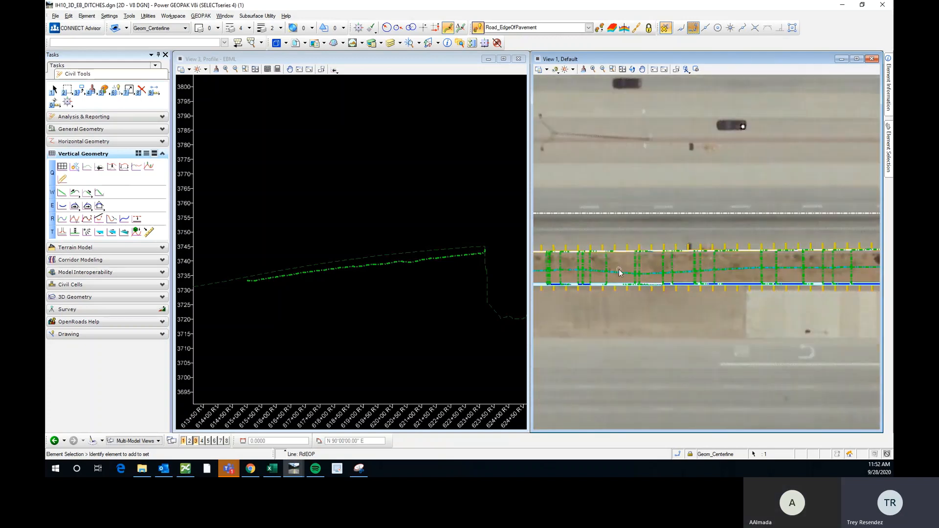
scroll(571, 268, "down", 3)
scroll(745, 265, "up", 4)
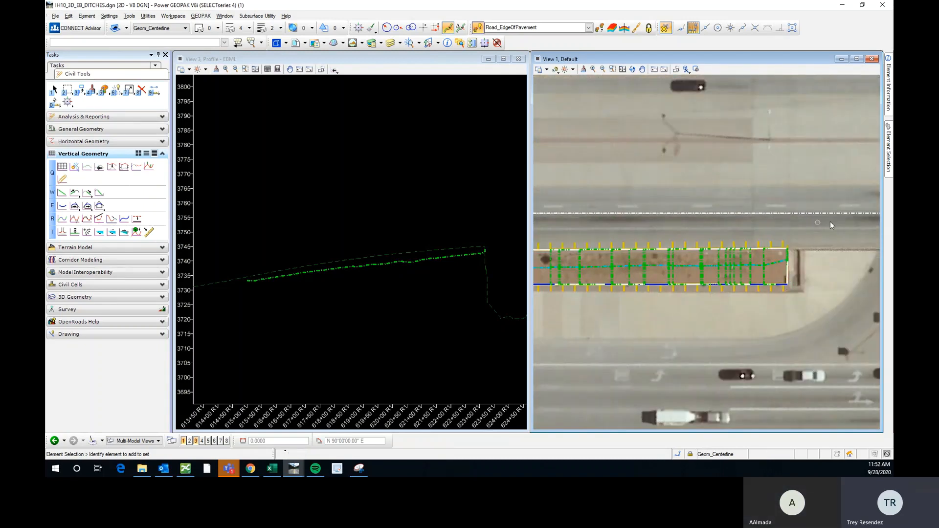
scroll(831, 225, "down", 4)
scroll(561, 252, "up", 4)
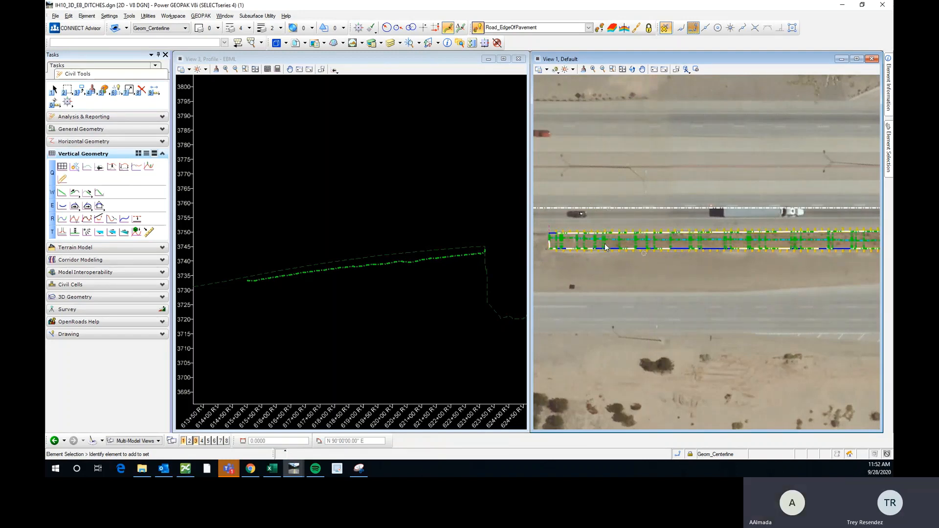
scroll(737, 240, "up", 3)
scroll(782, 245, "down", 2)
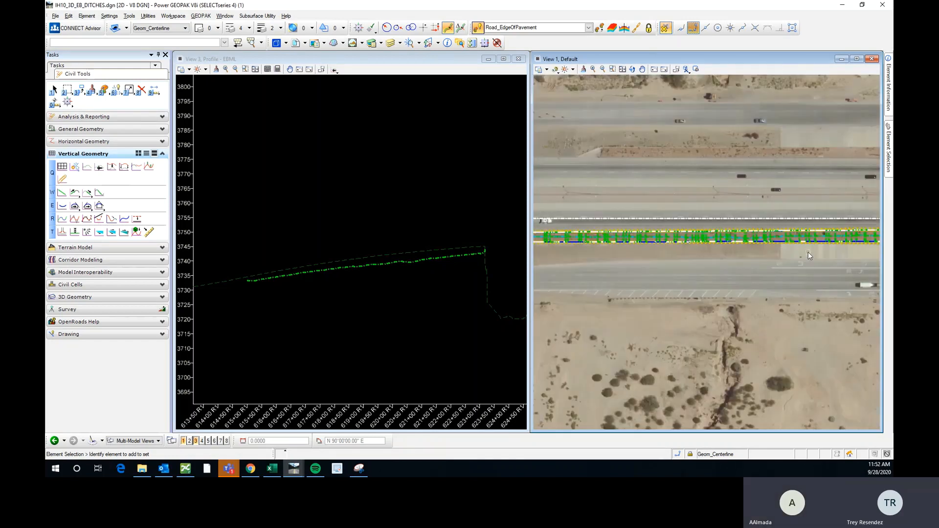
scroll(684, 236, "up", 2)
scroll(630, 239, "down", 2)
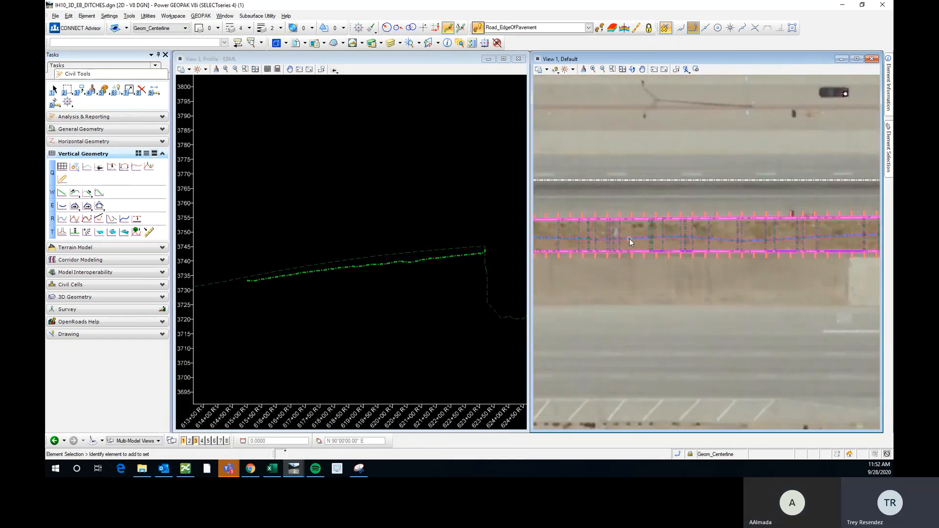
scroll(691, 257, "up", 2)
scroll(604, 240, "down", 2)
middle_click_drag(851, 258, 791, 284)
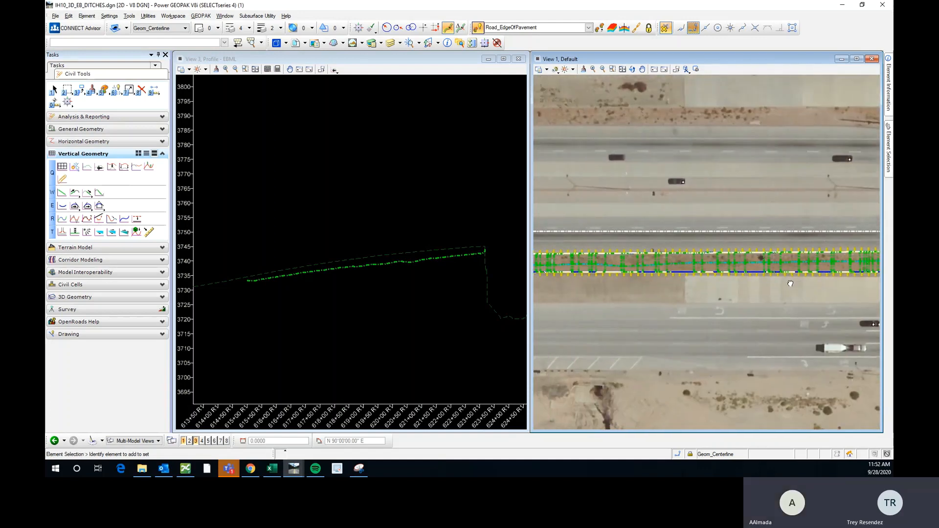
Maximize the plan view and frame the middle stretch of the ditch in it
left_click(857, 59)
scroll(375, 295, "up", 3)
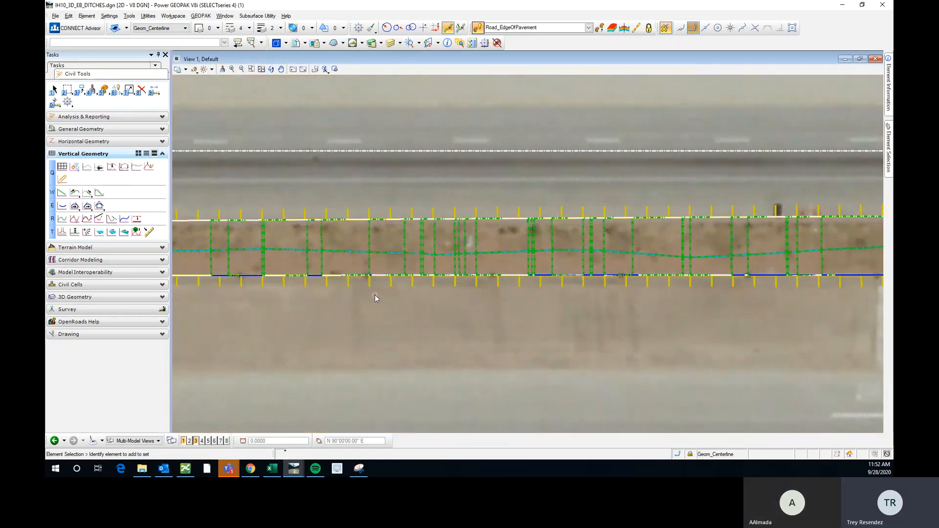
scroll(480, 240, "up", 3)
scroll(469, 247, "down", 3)
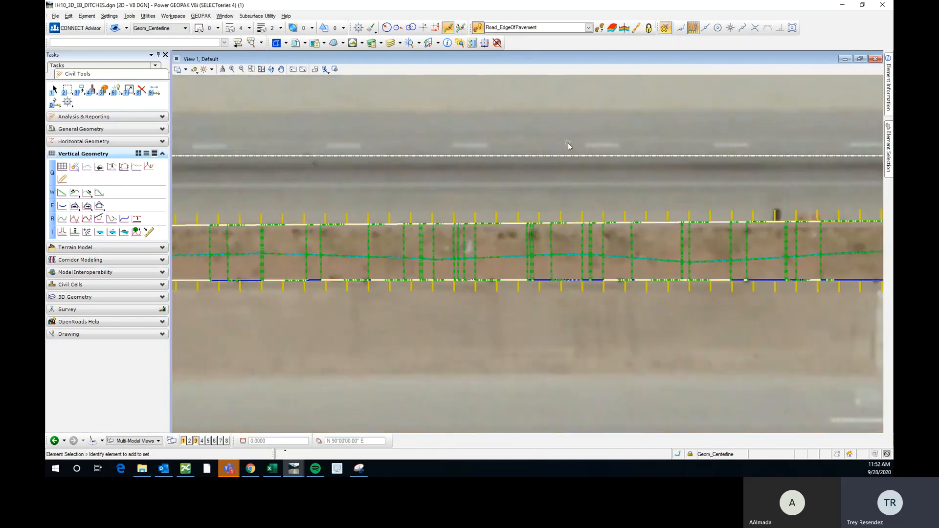
Turn on the display of the IH-10-El-Paso_Plan2D.dgn reference file in the plan view
left_click(295, 43)
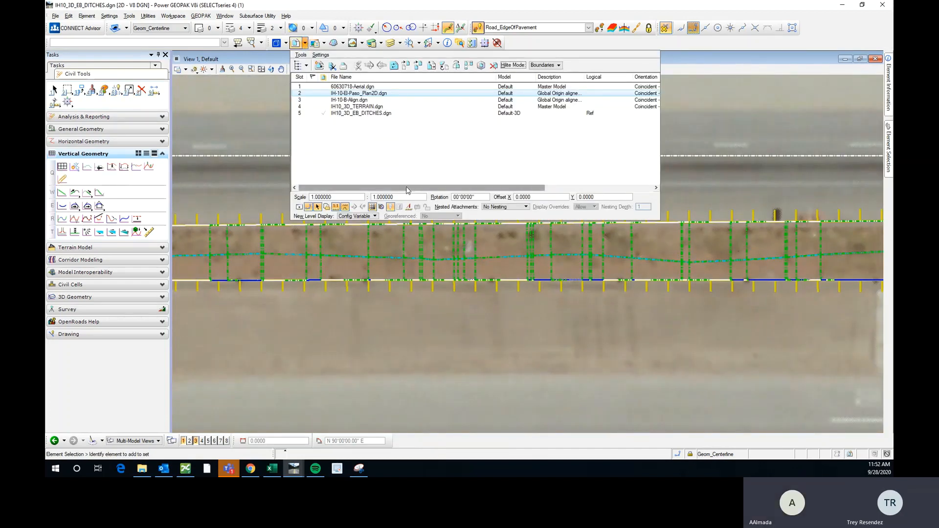
left_click_drag(407, 188, 529, 189)
left_click(620, 93)
left_click(562, 315)
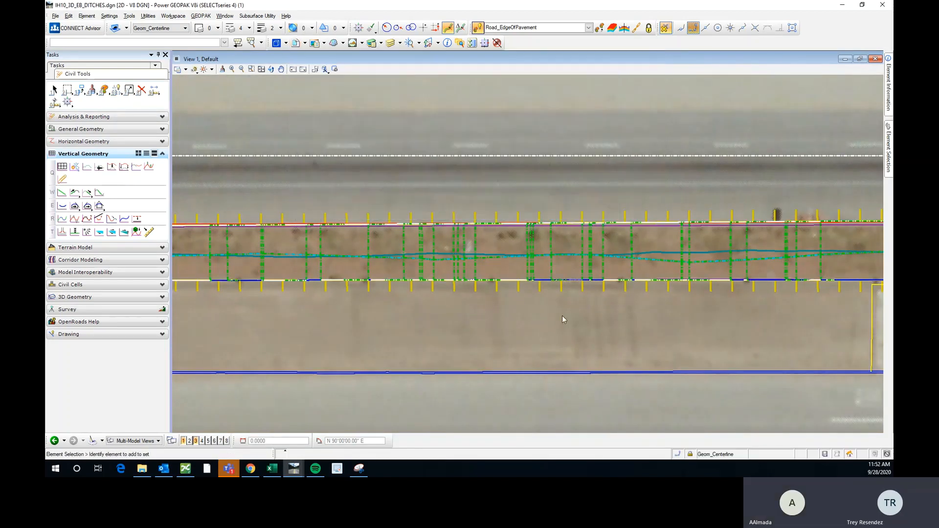
Compare the modeled ditch centerline with the plan reference's drainage water line around the headwall at the ditch's western end
scroll(562, 316, "down", 4)
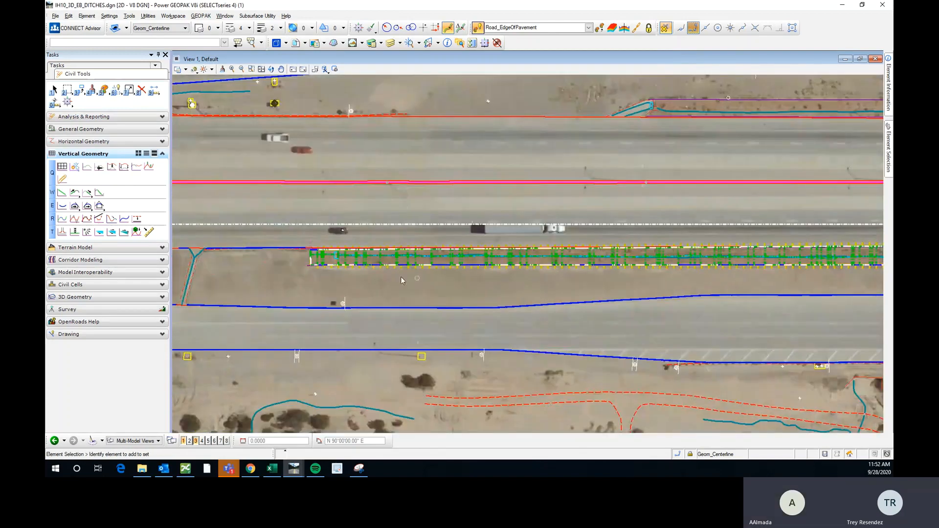
scroll(402, 280, "up", 6)
scroll(332, 212, "down", 5)
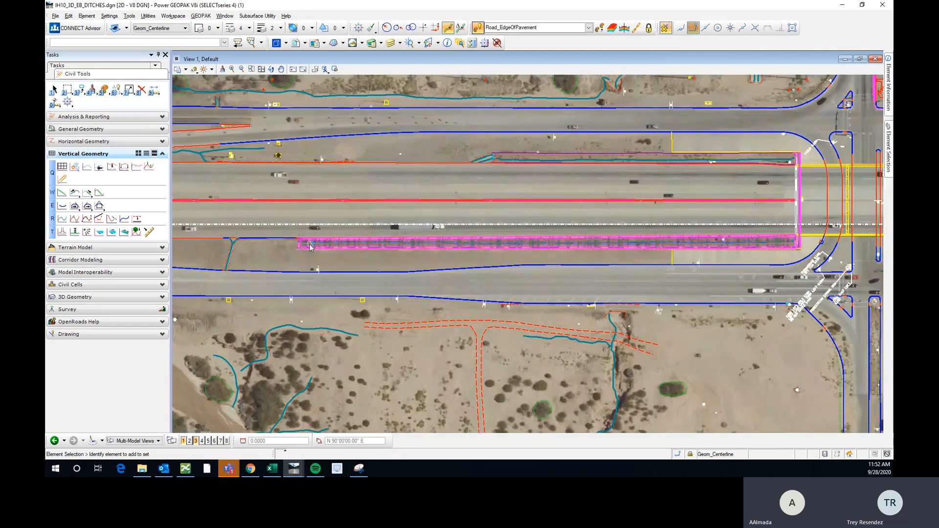
scroll(315, 247, "up", 6)
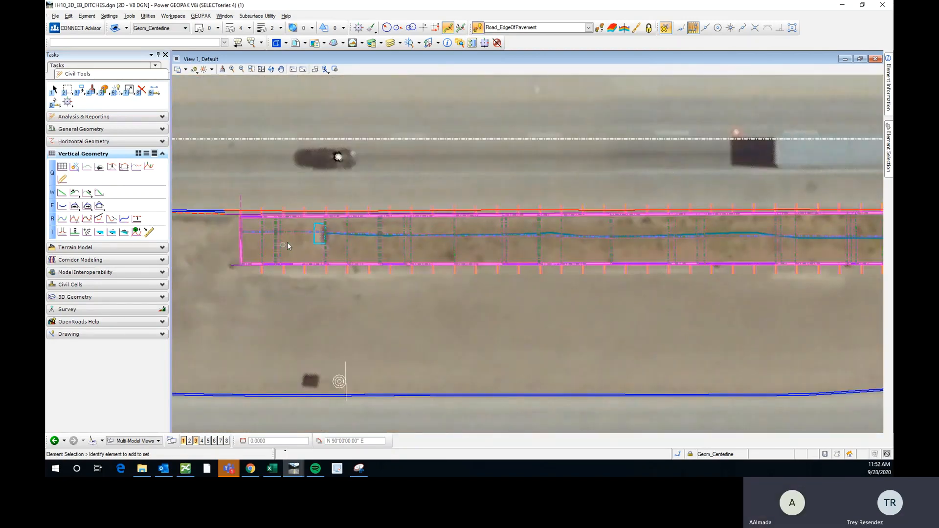
scroll(337, 237, "up", 2)
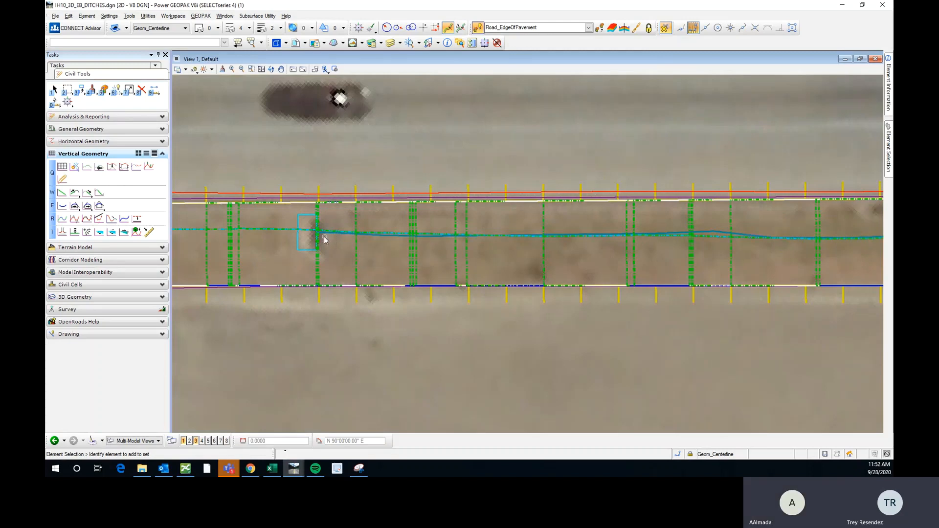
scroll(326, 243, "down", 2)
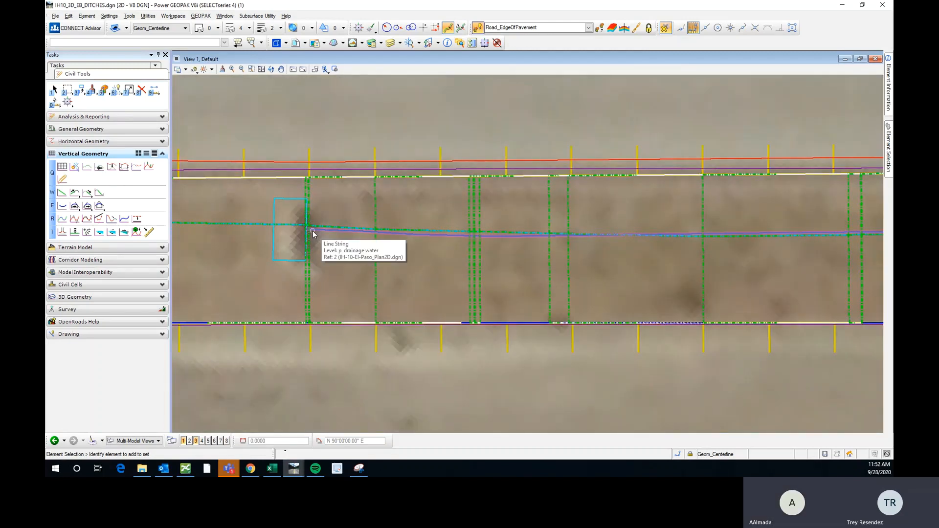
scroll(313, 234, "down", 6)
scroll(313, 238, "down", 3)
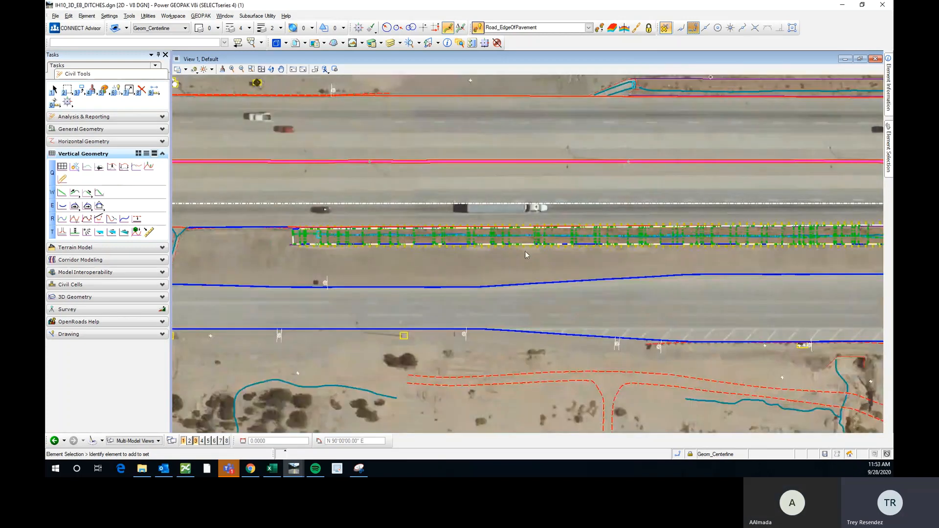
left_click(306, 44)
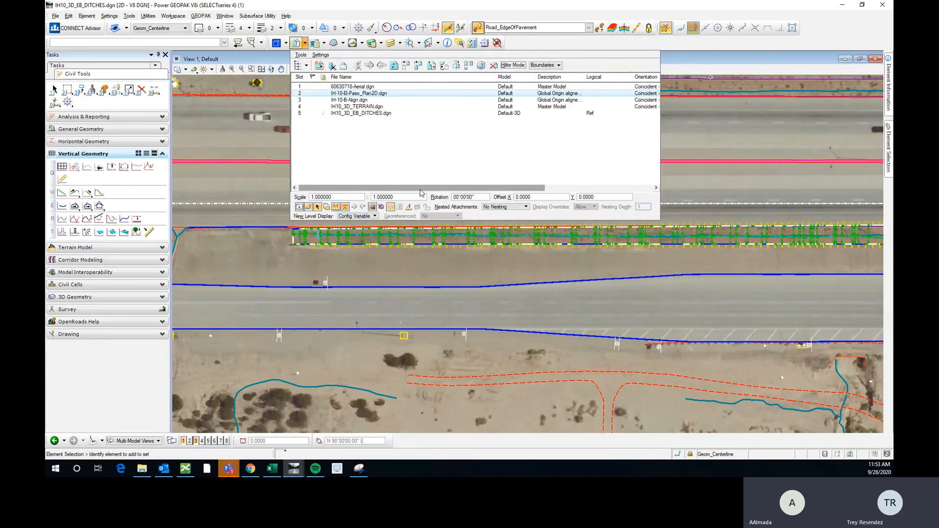
left_click(253, 249)
scroll(301, 235, "up", 4)
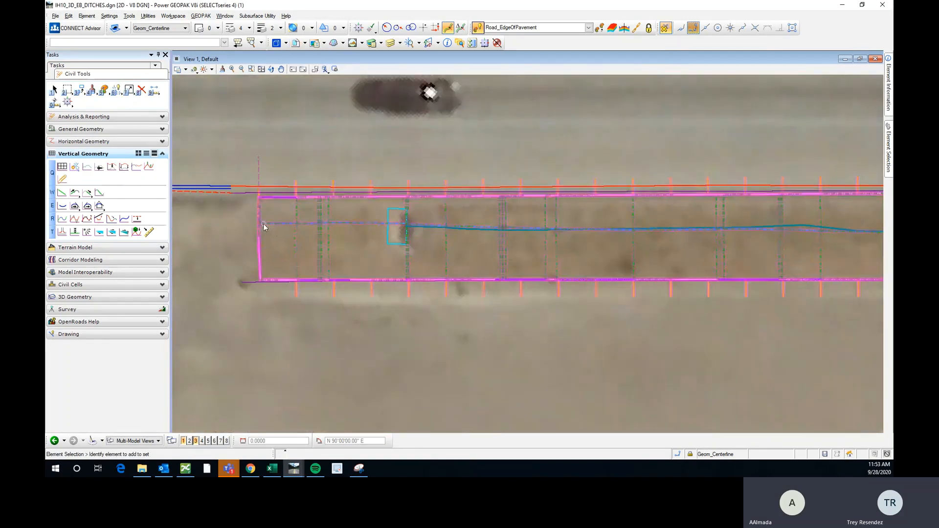
scroll(335, 226, "down", 4)
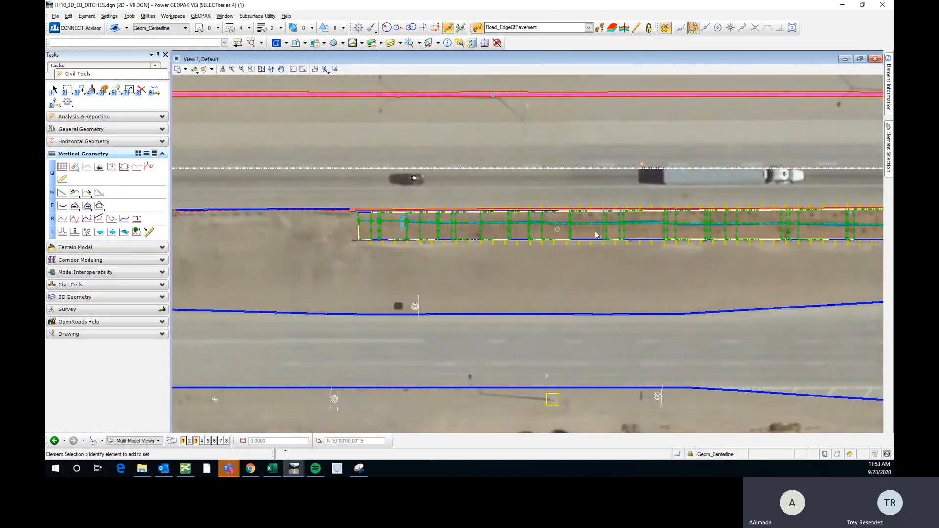
Open the list of attached reference files and bring their display and snap settings into view
left_click(306, 45)
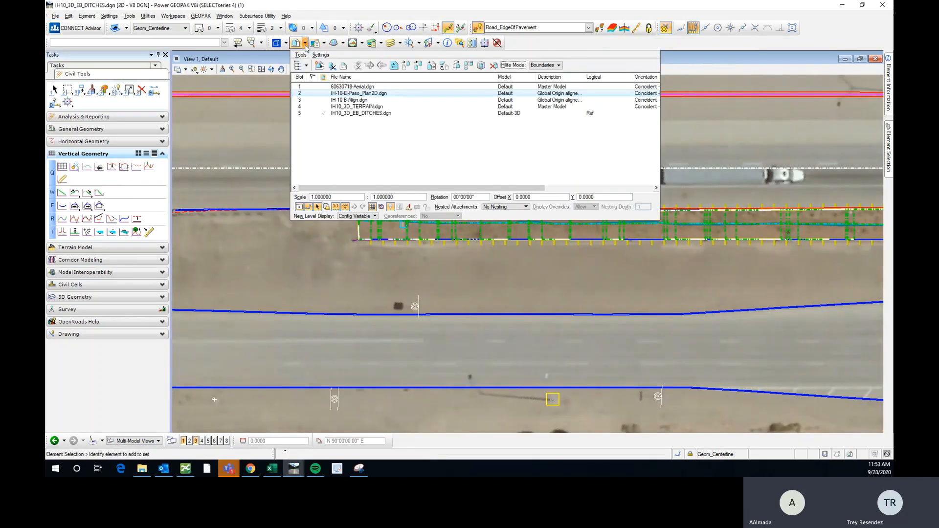
left_click_drag(431, 188, 577, 190)
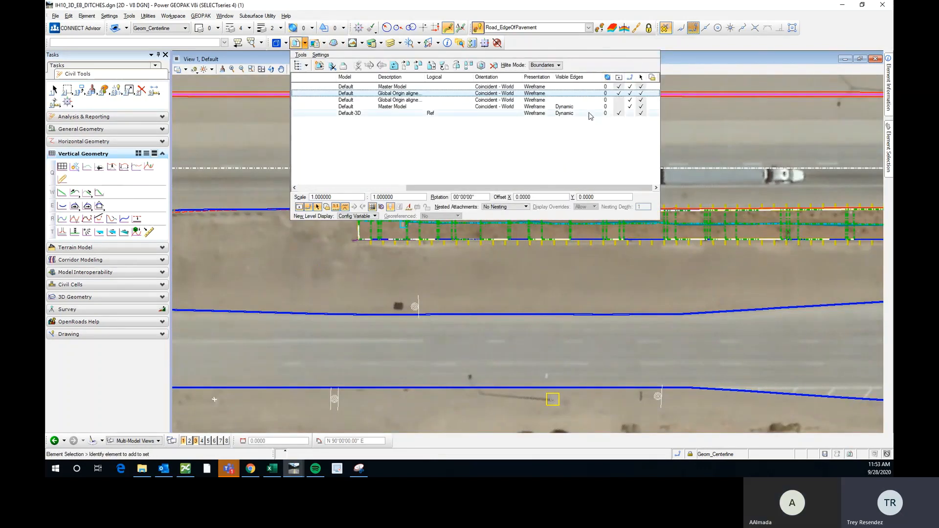
Turn off the display of the highlighted Global Origin aligned reference and inspect the EBML centerline beside the ditch
left_click(619, 95)
scroll(388, 237, "up", 5)
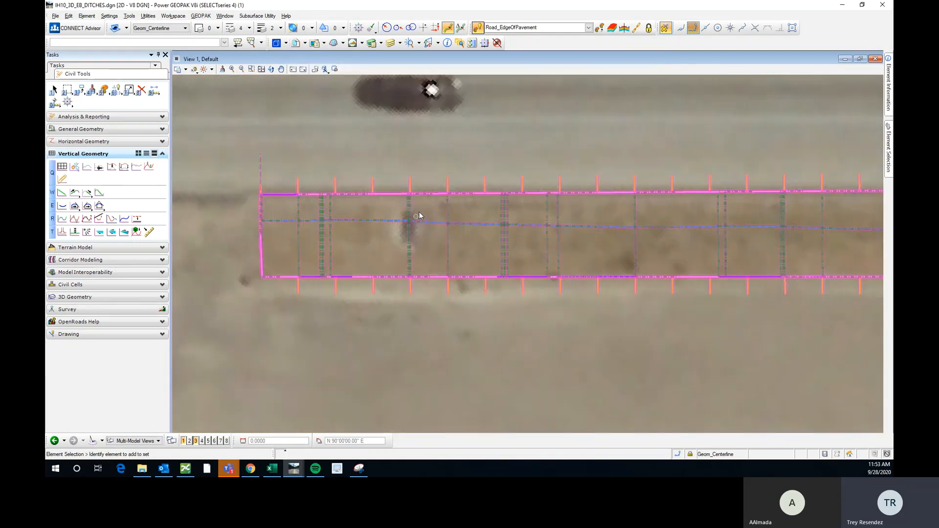
scroll(388, 237, "down", 5)
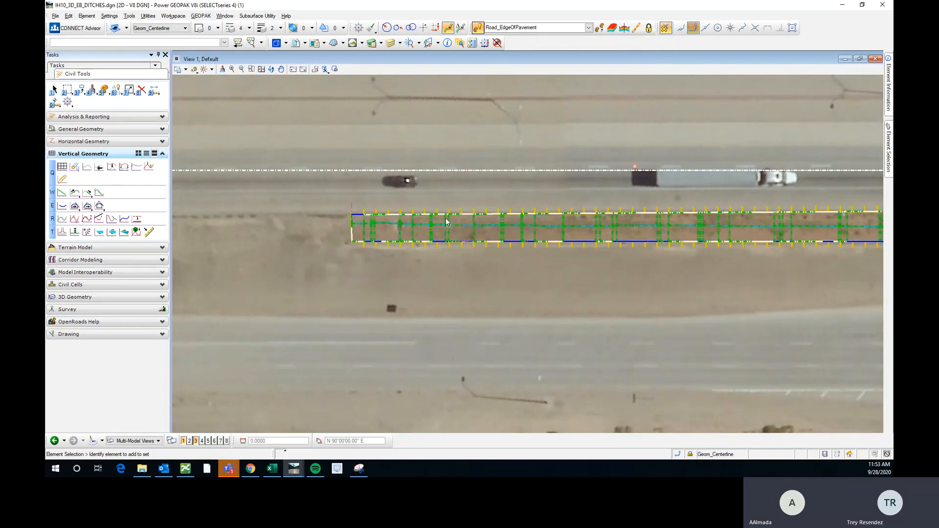
scroll(401, 225, "up", 3)
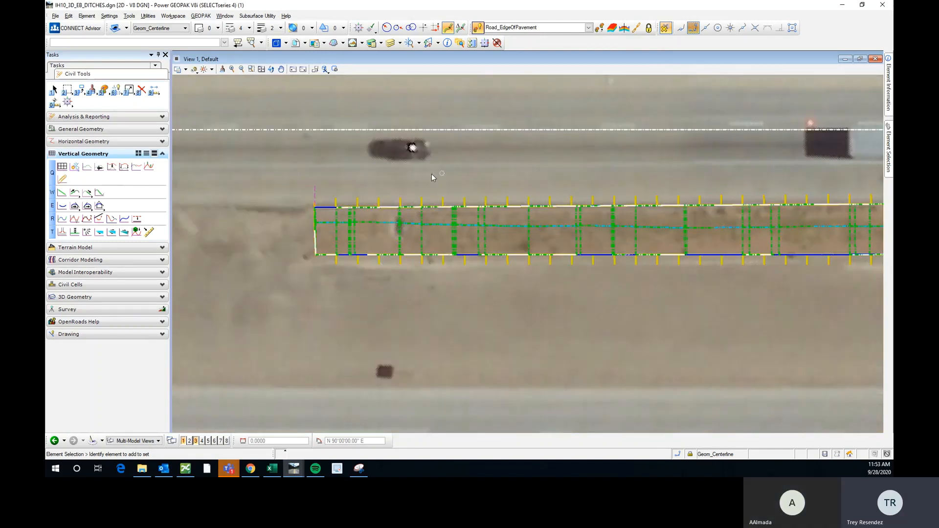
scroll(432, 174, "down", 2)
left_click(457, 148)
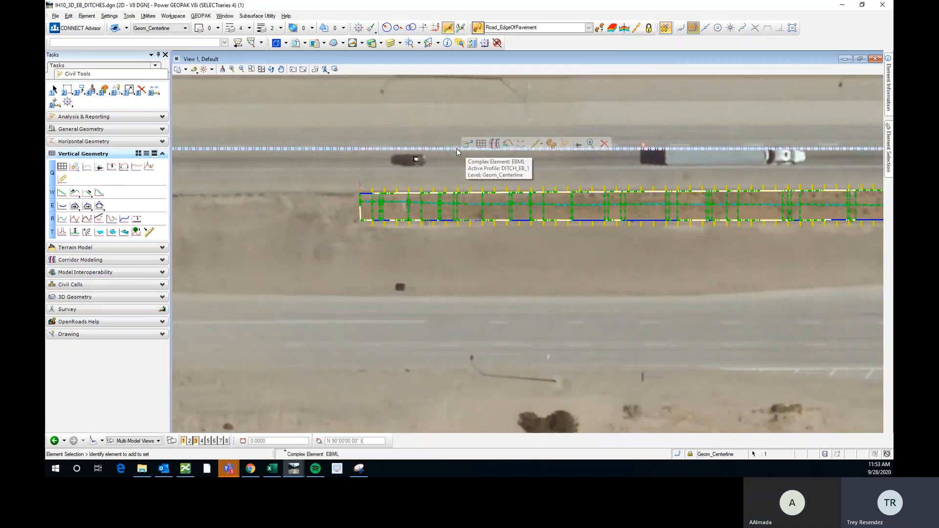
left_click(269, 272)
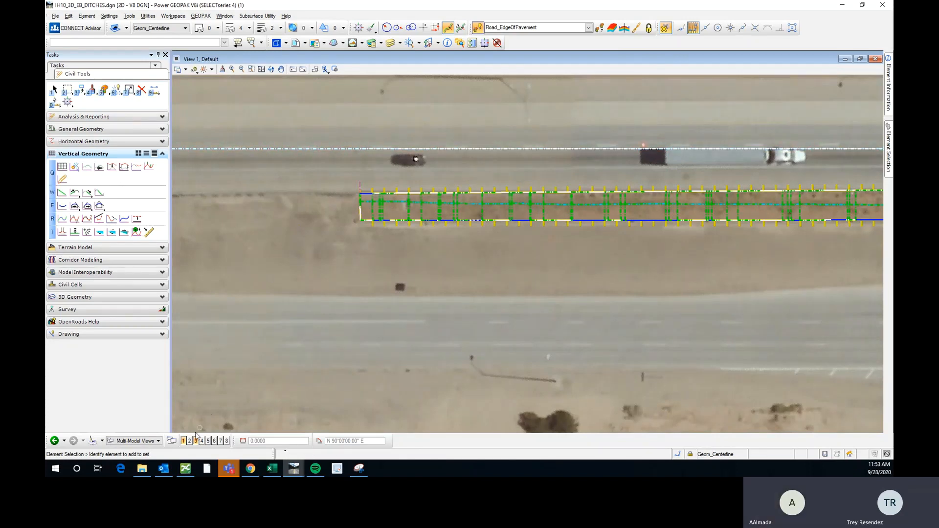
Bring up the EBML profile in View 3 and tile it side by side with the View 1 plan
left_click(191, 442)
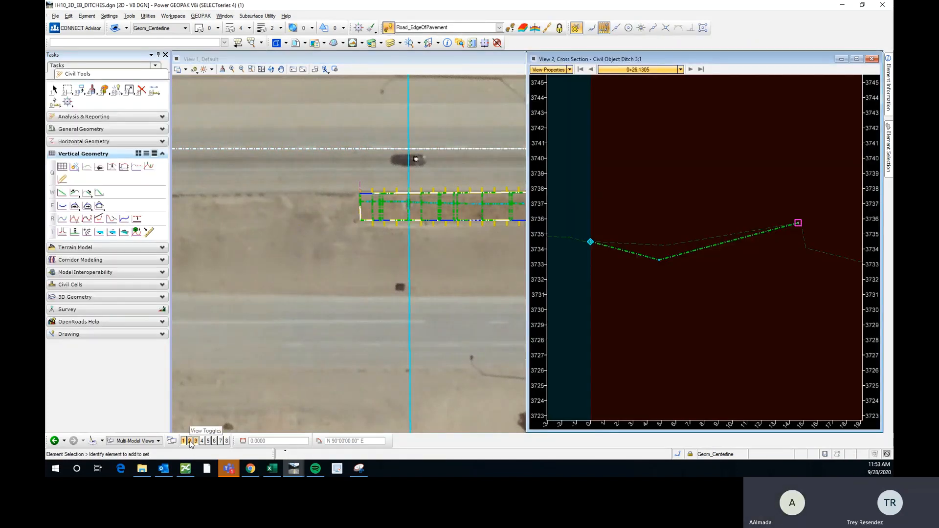
left_click(190, 442)
left_click(196, 441)
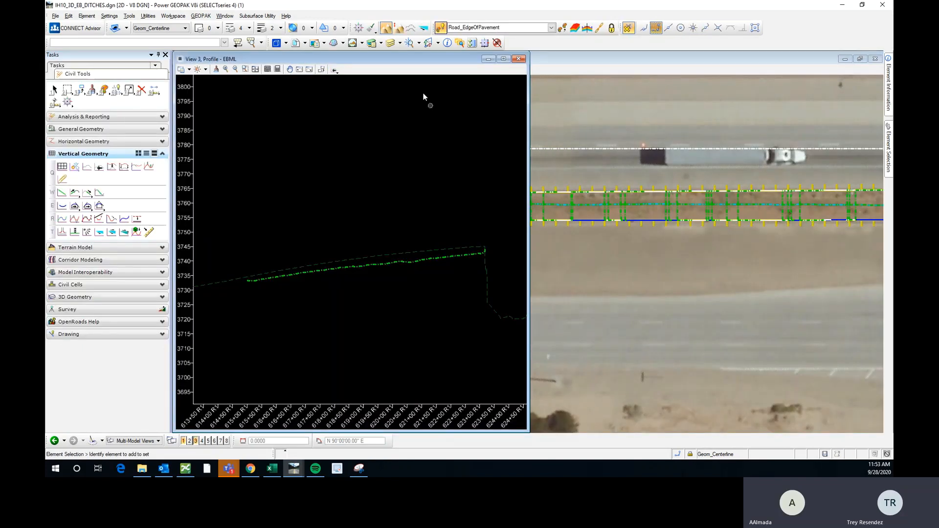
left_click(615, 65)
double_click(177, 56)
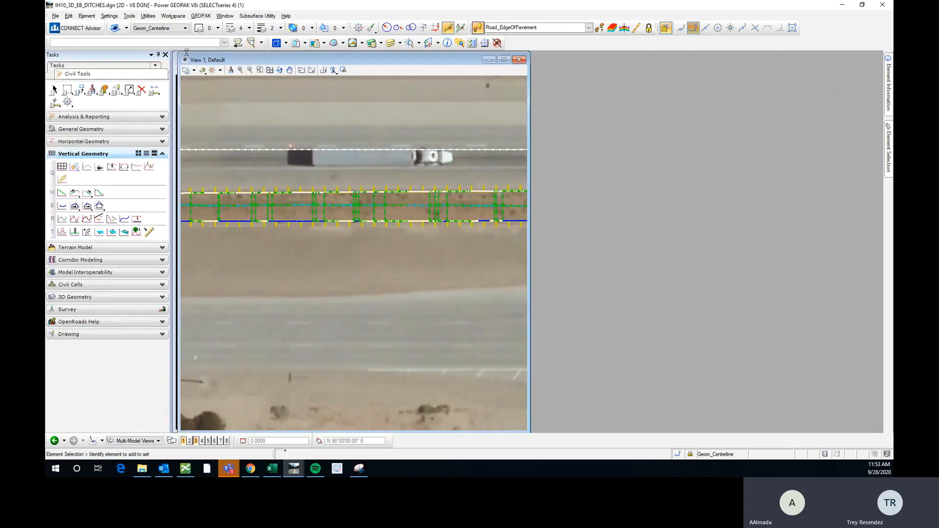
left_click_drag(209, 59, 600, 54)
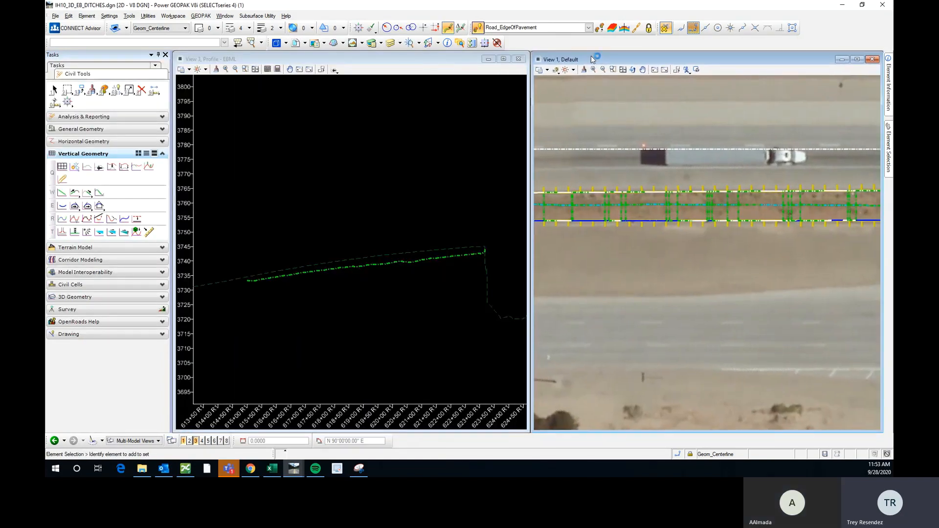
left_click(225, 16)
left_click(289, 89)
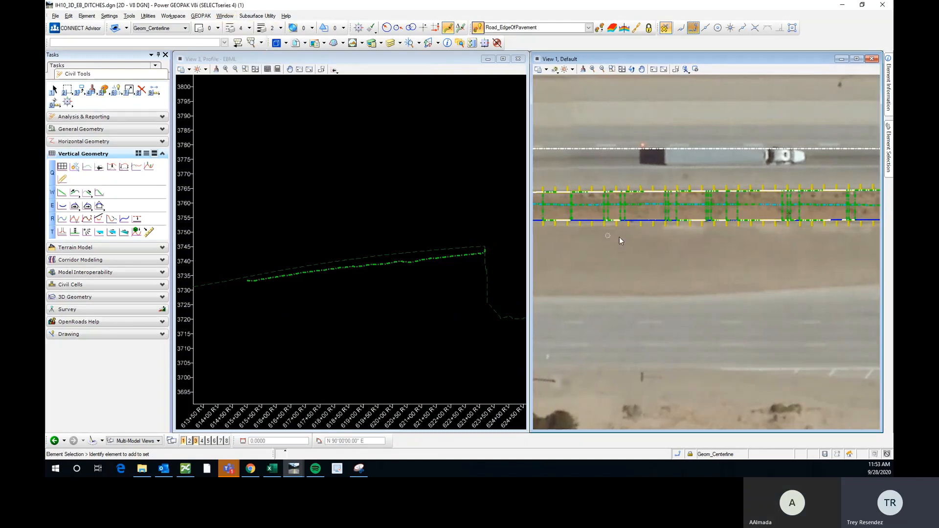
Examine the beginning of the ditch corridor in plan against the ditch line in the EBML profile
scroll(692, 278, "down", 2)
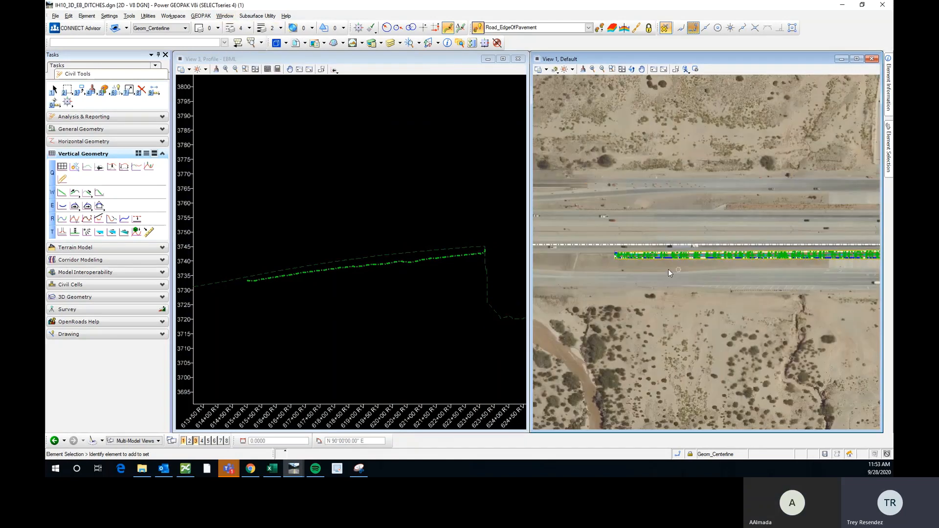
scroll(624, 233, "up", 3)
scroll(612, 246, "up", 1)
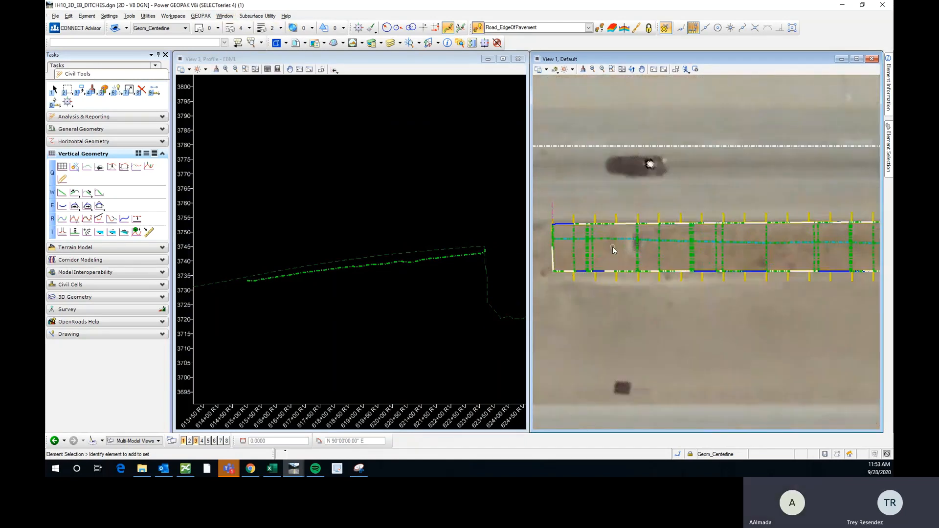
left_click(358, 211)
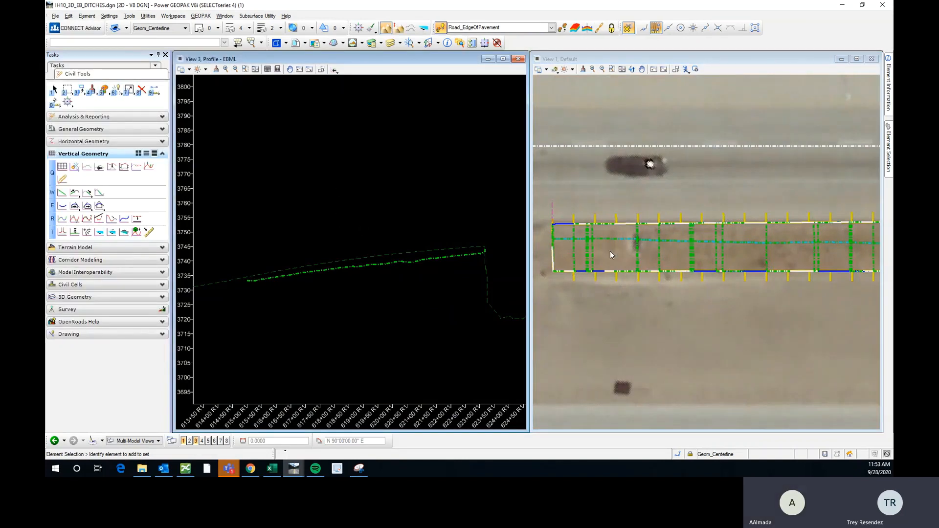
scroll(636, 244, "up", 2)
scroll(639, 246, "down", 2)
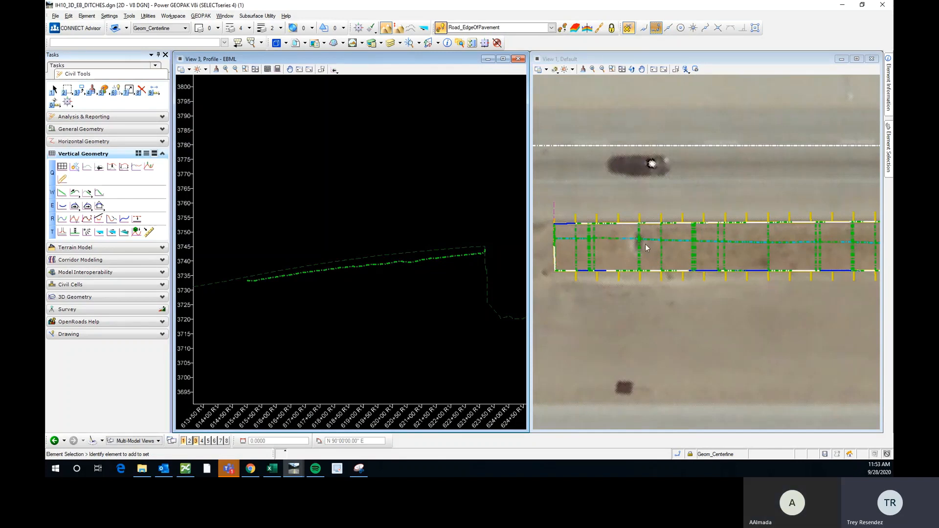
left_click(644, 251)
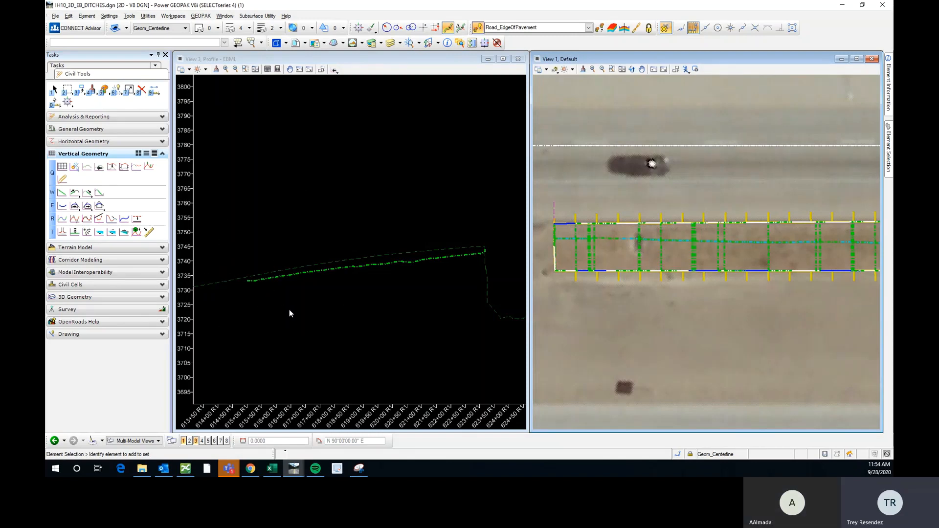
left_click(241, 263)
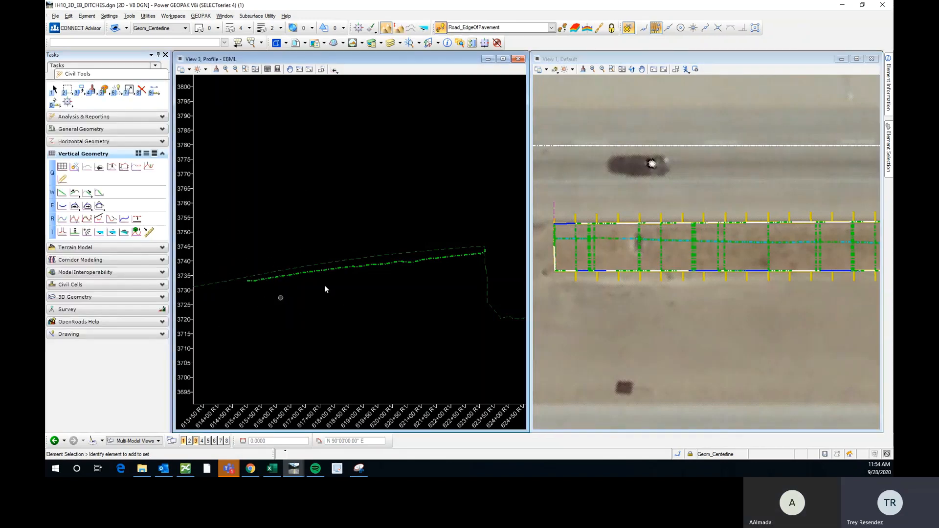
scroll(635, 220, "up", 3)
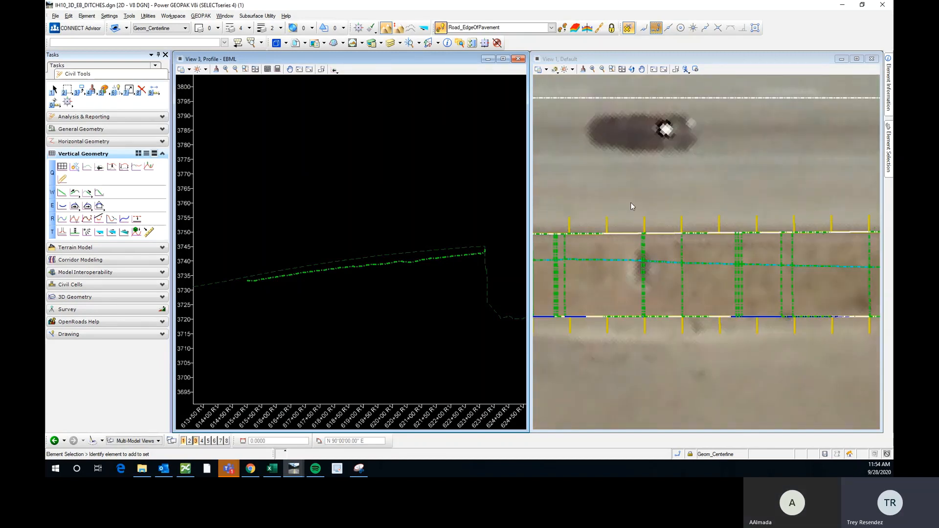
scroll(656, 252, "down", 2)
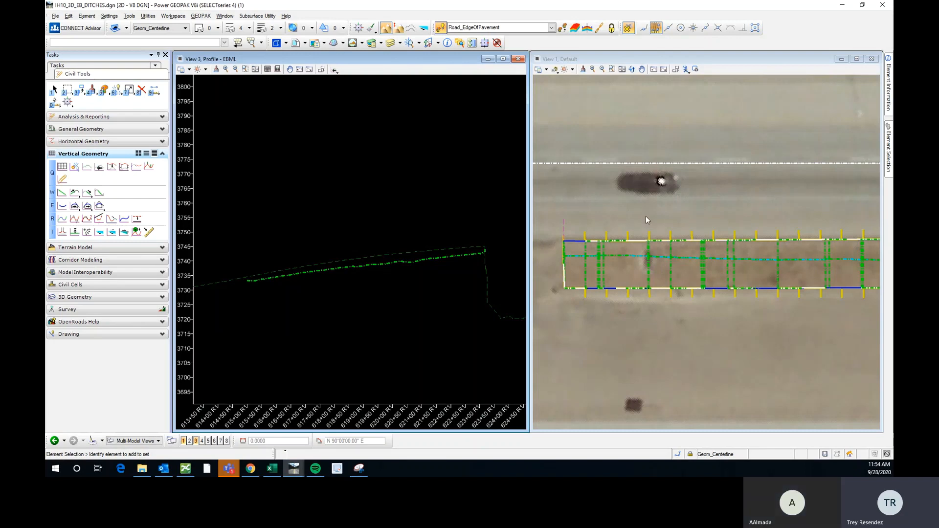
left_click(643, 200)
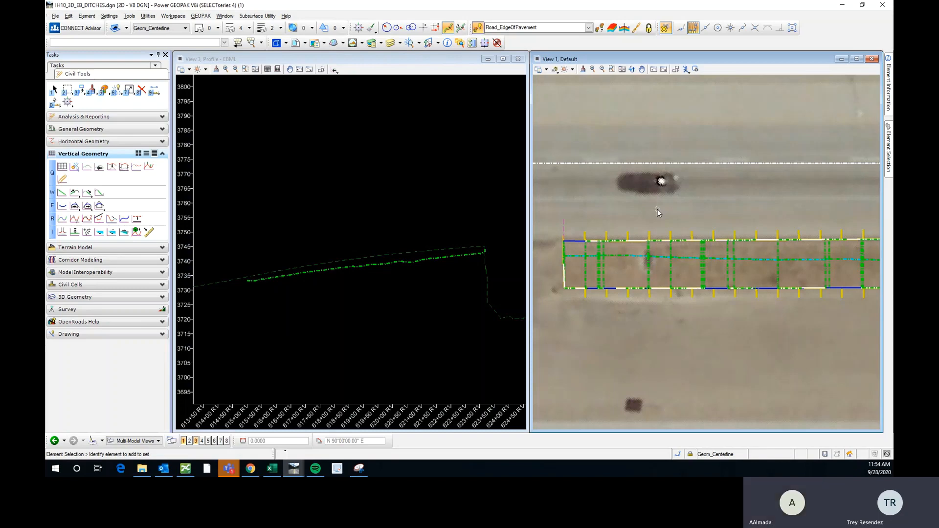
Start a horizontal geometry line with the Draft_DNC feature definition from the Linear Drafting Artifacts group, keeping its settings docked
left_click(124, 142)
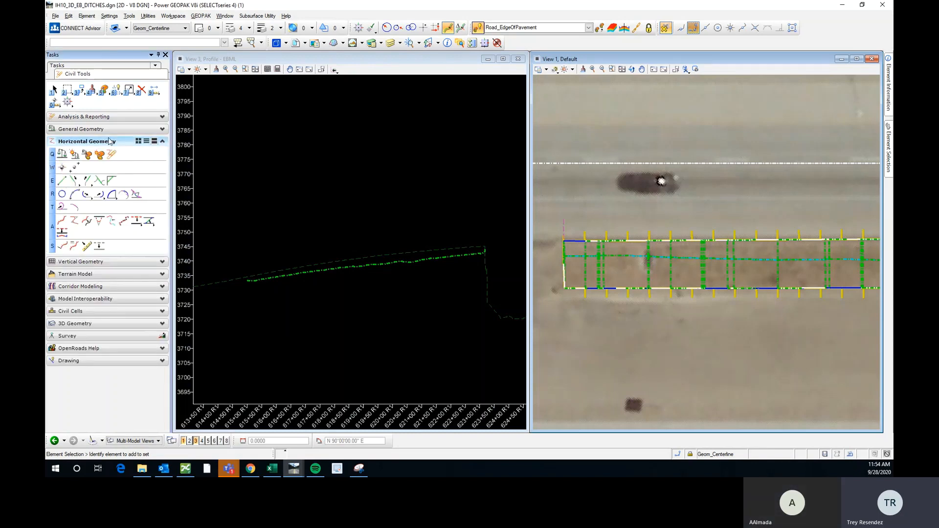
left_click(589, 28)
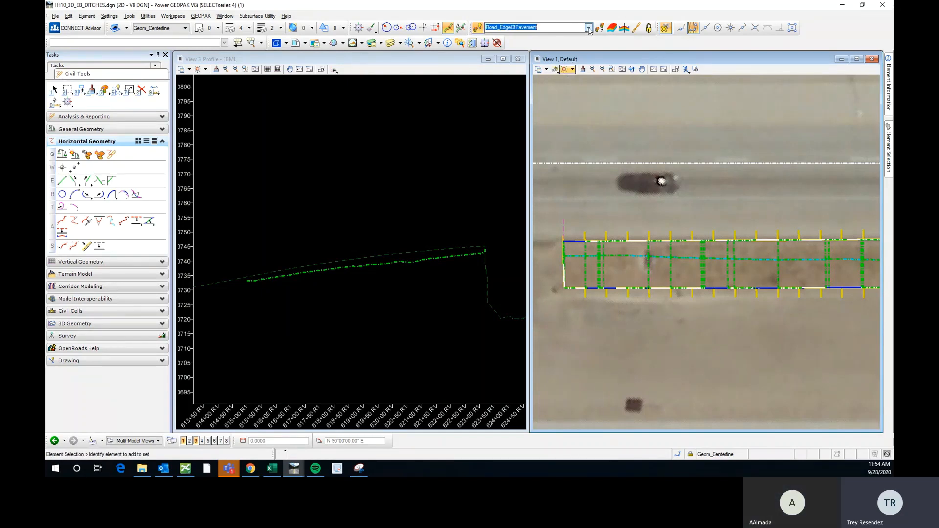
left_click(62, 181)
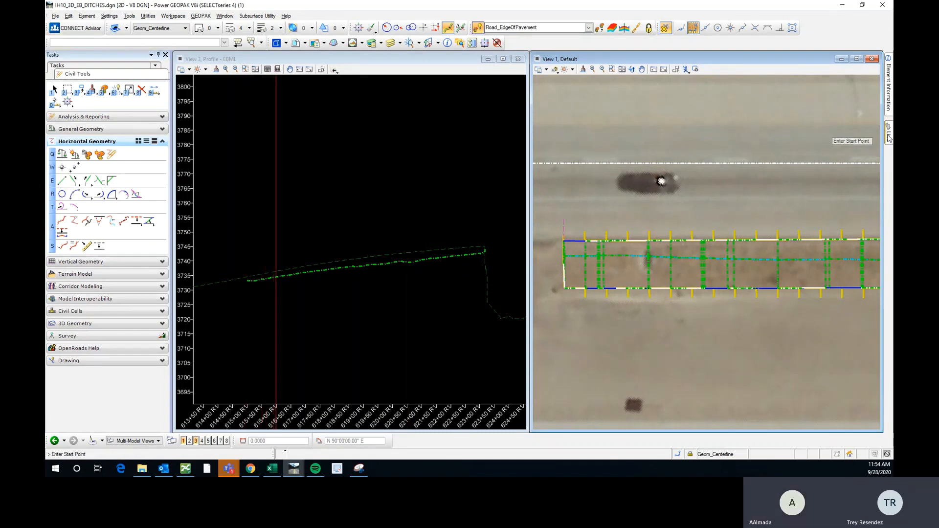
mouse_move(890, 138)
left_click(872, 55)
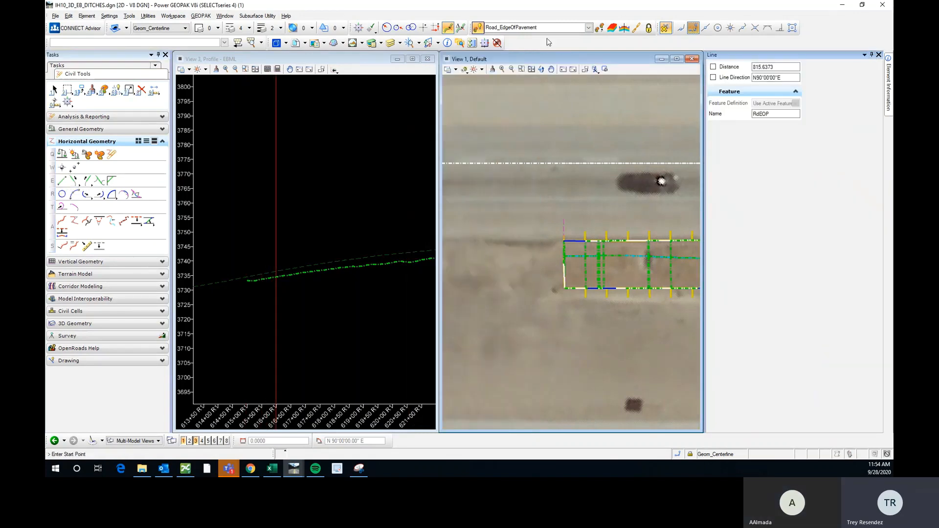
left_click(799, 104)
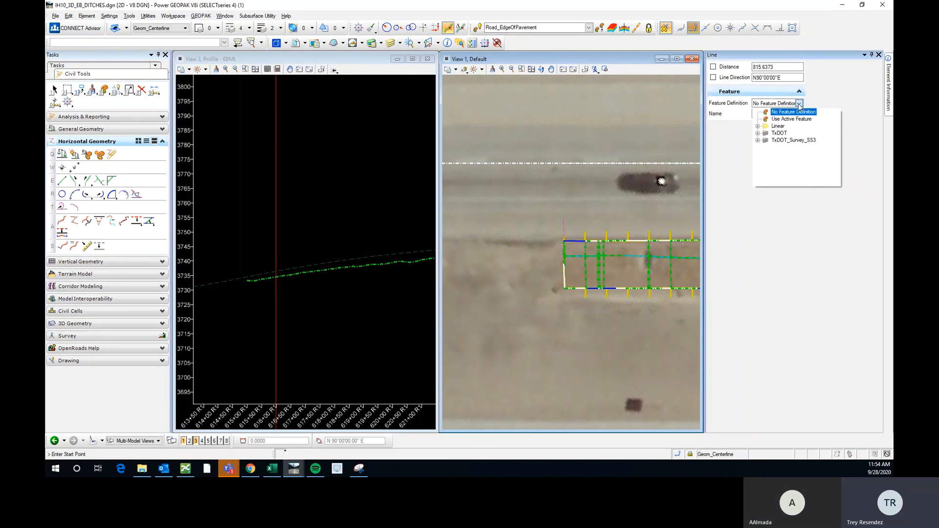
left_click(758, 126)
left_click(767, 126)
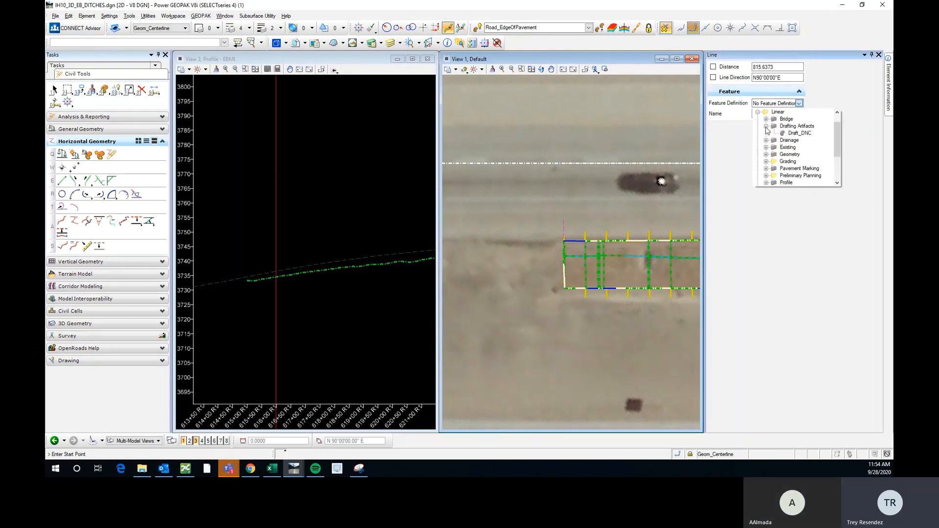
left_click(789, 133)
Draw a line about 40 long straight across the ditch, through the cross line below the dark car
scroll(535, 231, "down", 2)
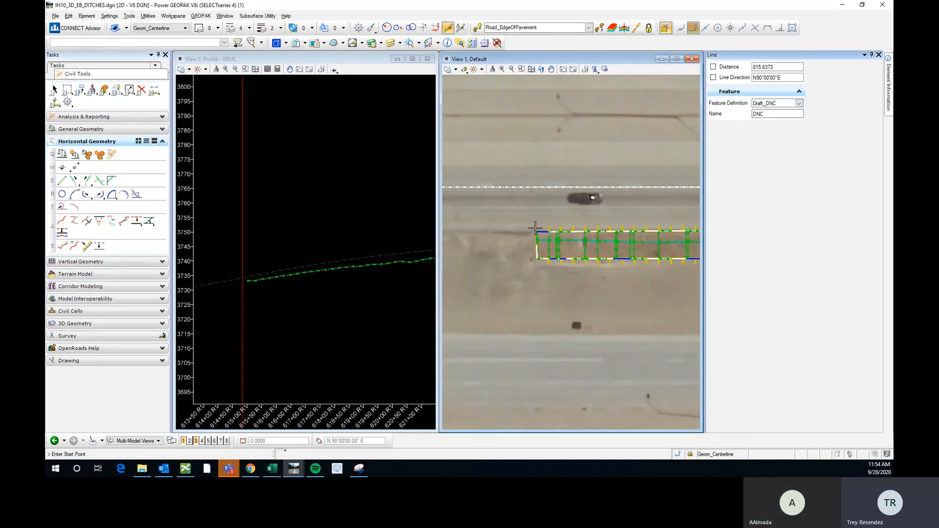
scroll(594, 210, "up", 4)
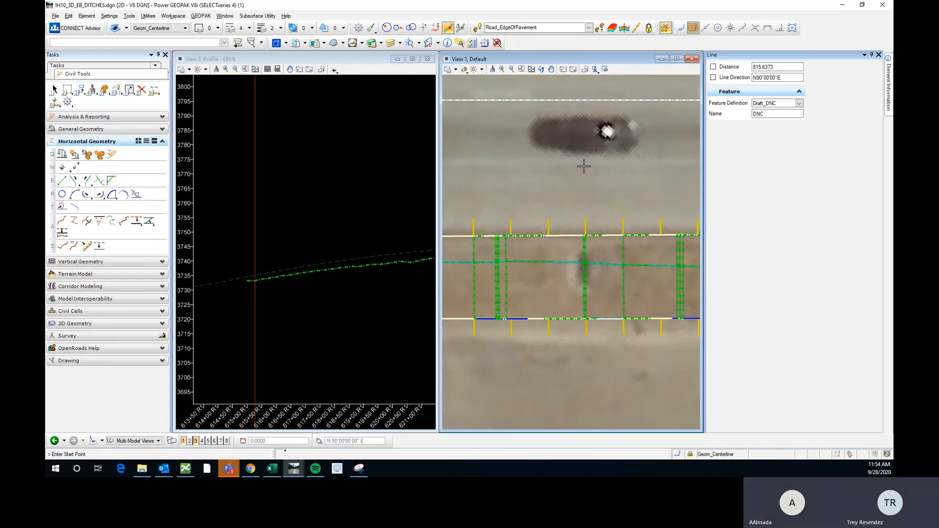
left_click(584, 166)
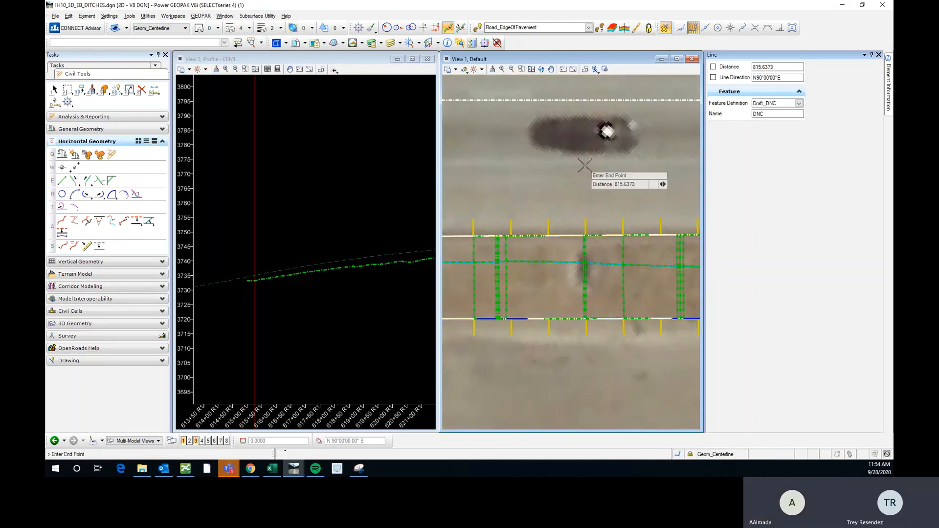
left_click(584, 392)
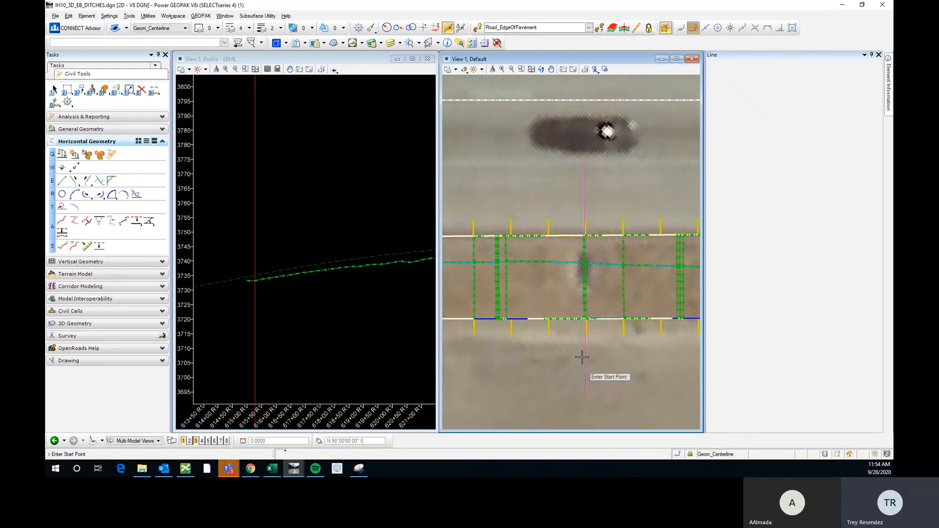
key("Escape")
Open the profile model of the DNC line crossing the ditch in View 4
left_click(585, 188)
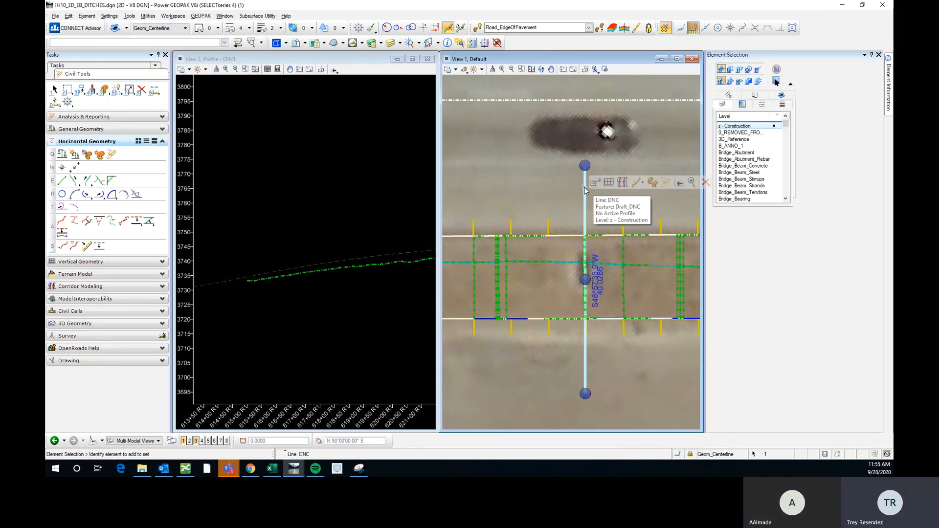
middle_click_drag(615, 187, 569, 211)
left_click(569, 210)
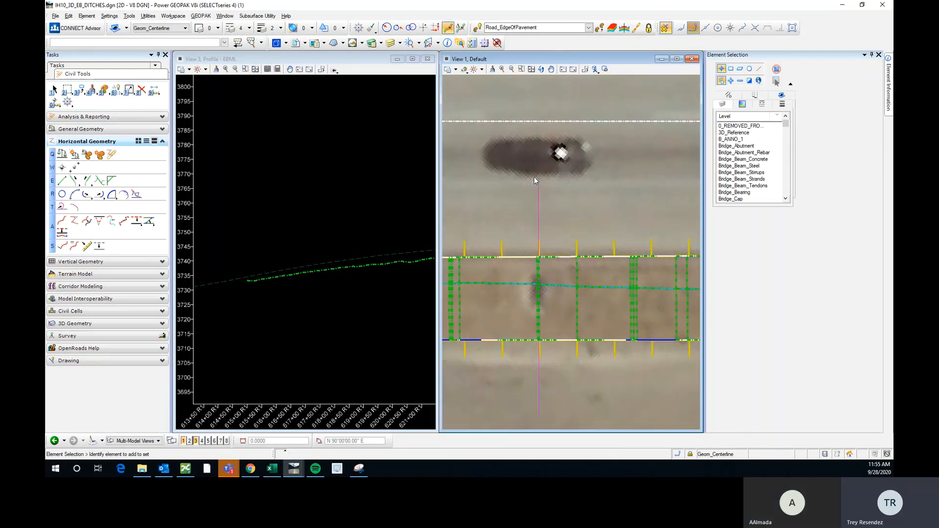
scroll(534, 177, "down", 2)
left_click(536, 196)
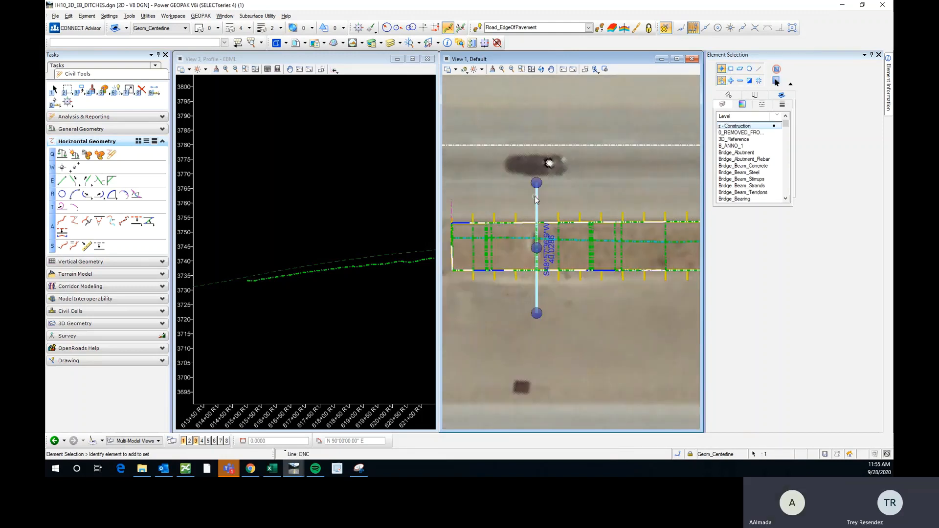
left_click(569, 191)
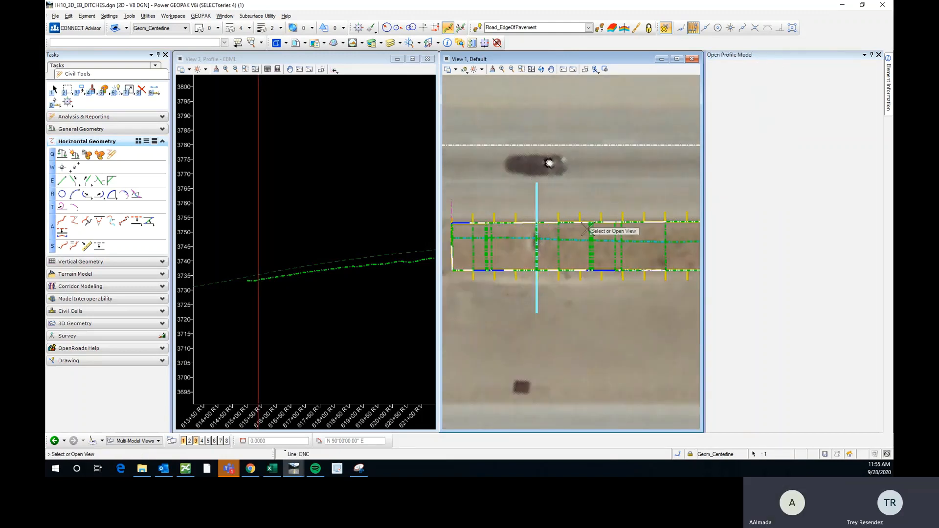
left_click(202, 441)
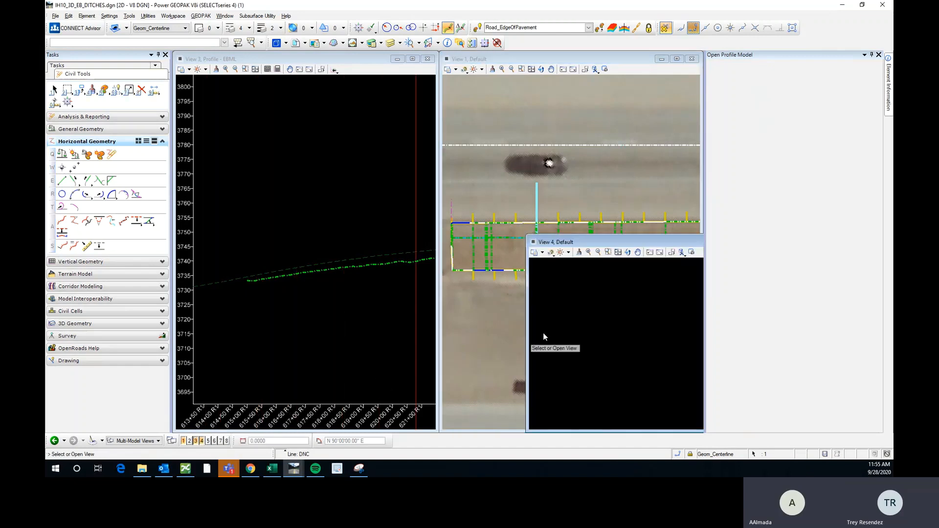
left_click(602, 315)
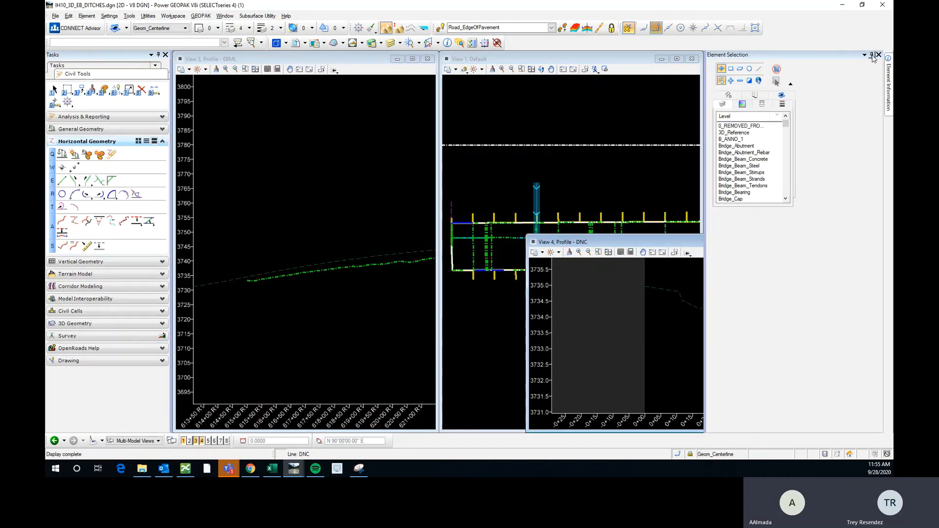
Collapse the tool settings, enlarge the DNC profile view over the plan and frame its whole ground line
left_click(873, 55)
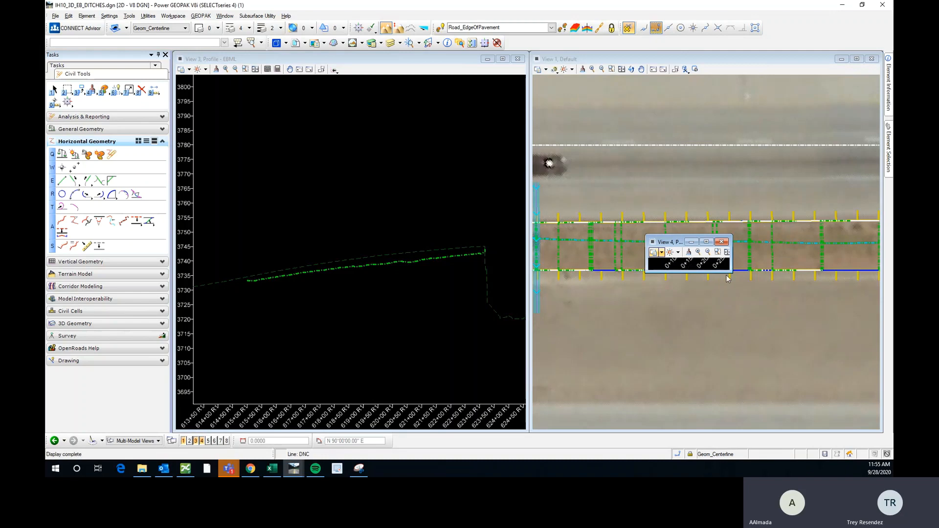
left_click_drag(729, 270, 854, 427)
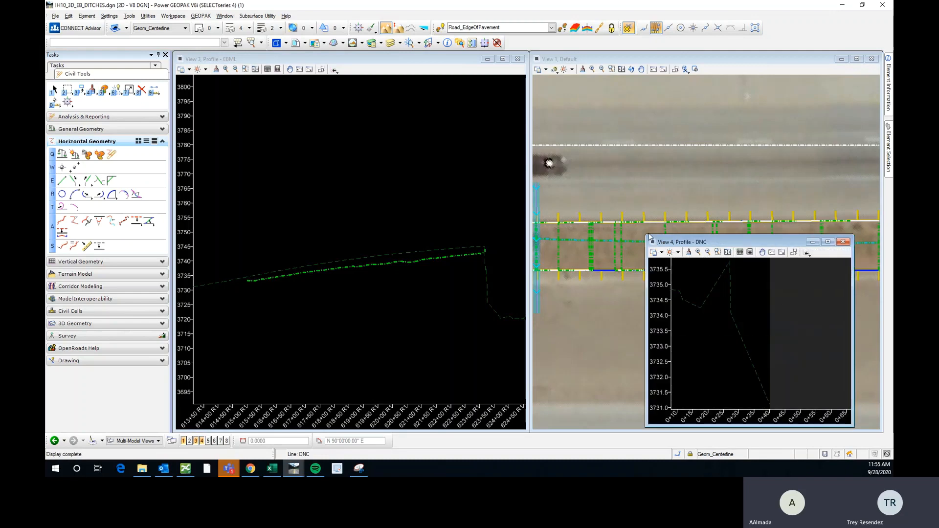
left_click_drag(650, 239, 607, 114)
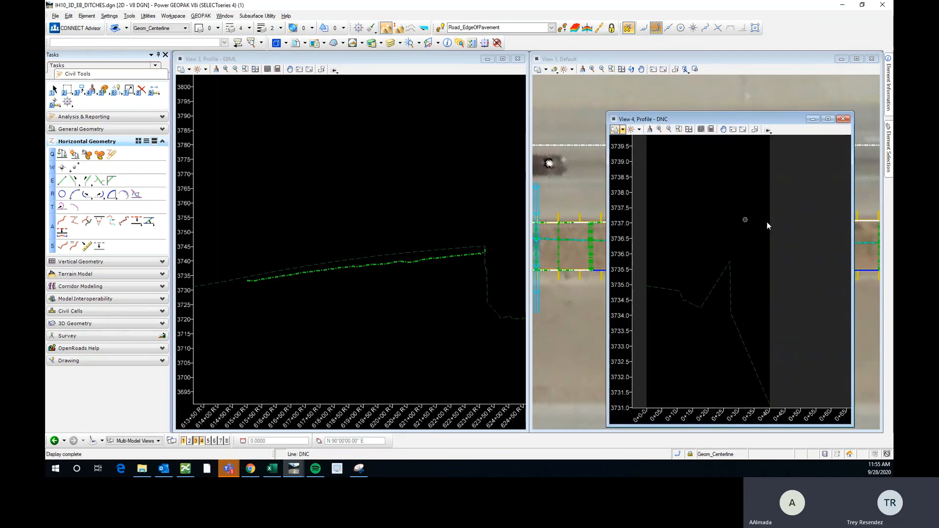
scroll(767, 222, "down", 3)
scroll(744, 263, "up", 2)
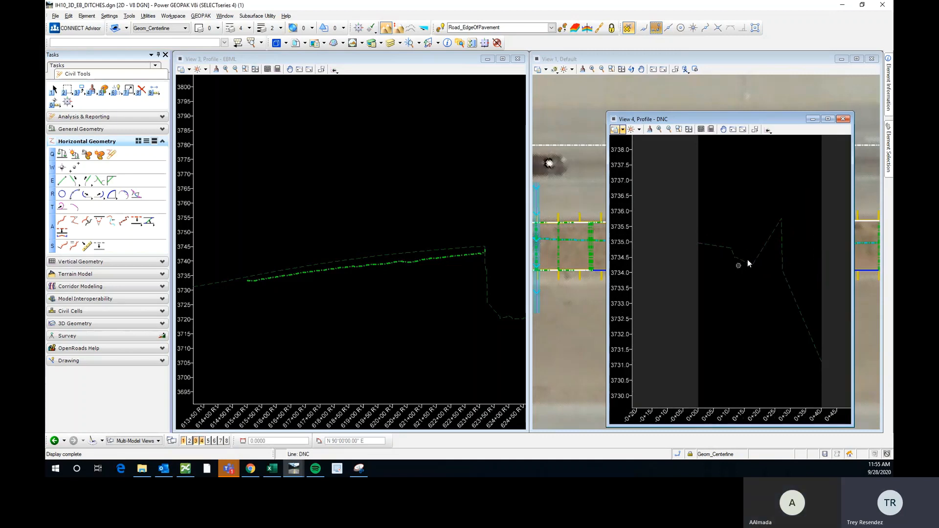
left_click_drag(726, 120, 754, 86)
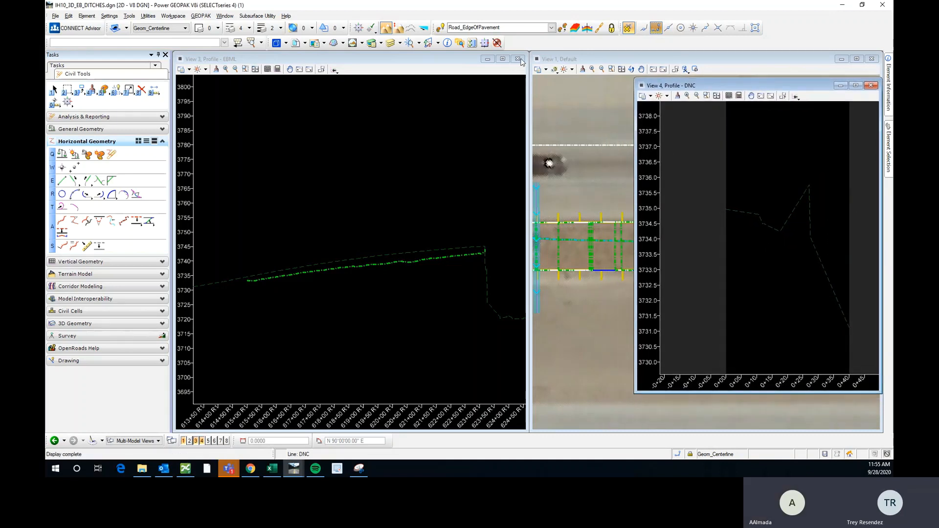
Narrow the EBML profile view, widen the plan view to meet it and bring the DNC profile view back up
left_click_drag(528, 101, 401, 104)
left_click_drag(529, 133, 408, 142)
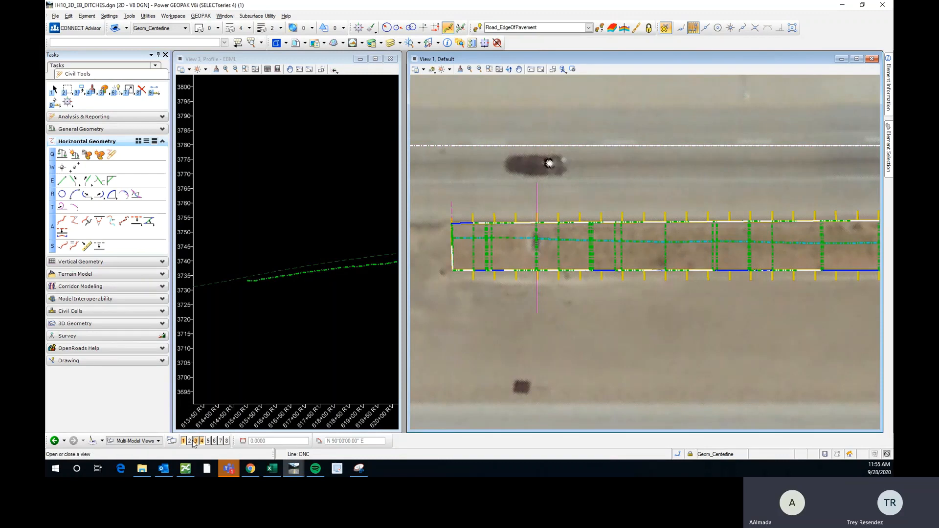
left_click(195, 442)
left_click(196, 442)
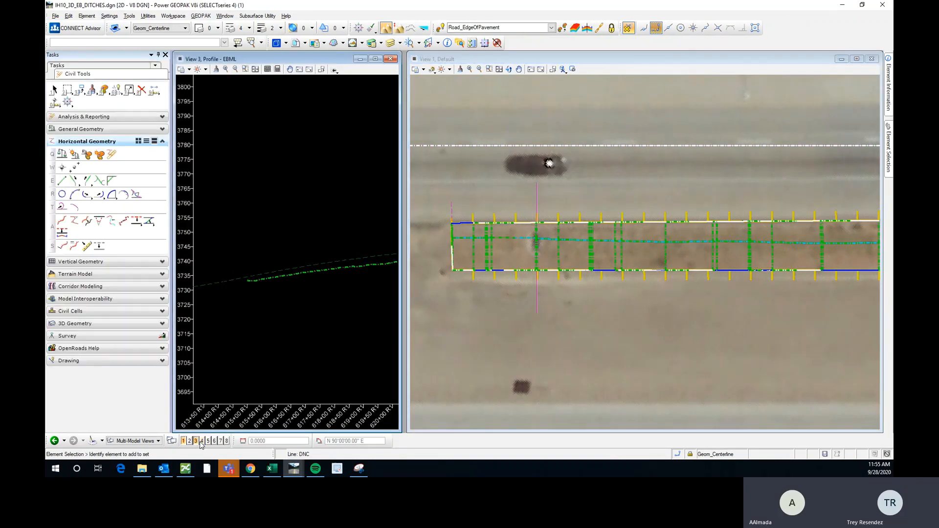
left_click(201, 441)
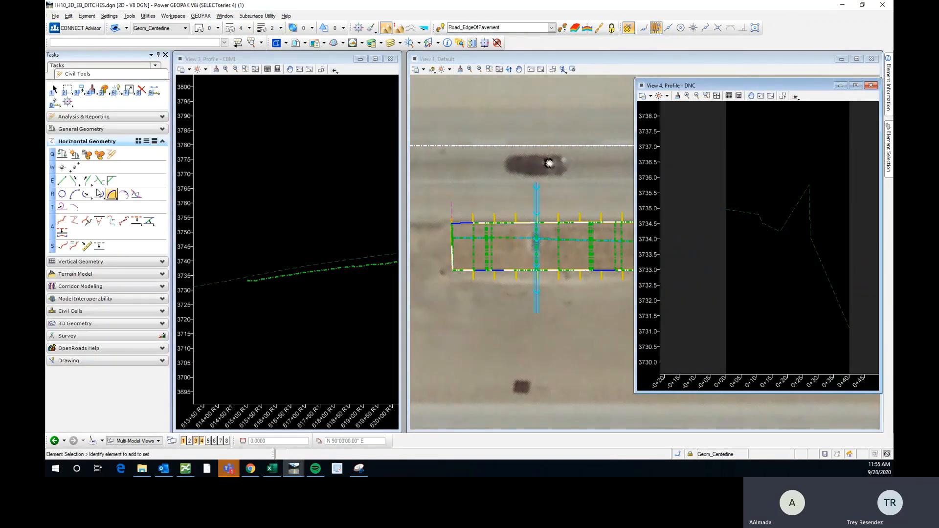
Start a profile line between points with Civil AccuDraw active for station and Z tracking
left_click(79, 261)
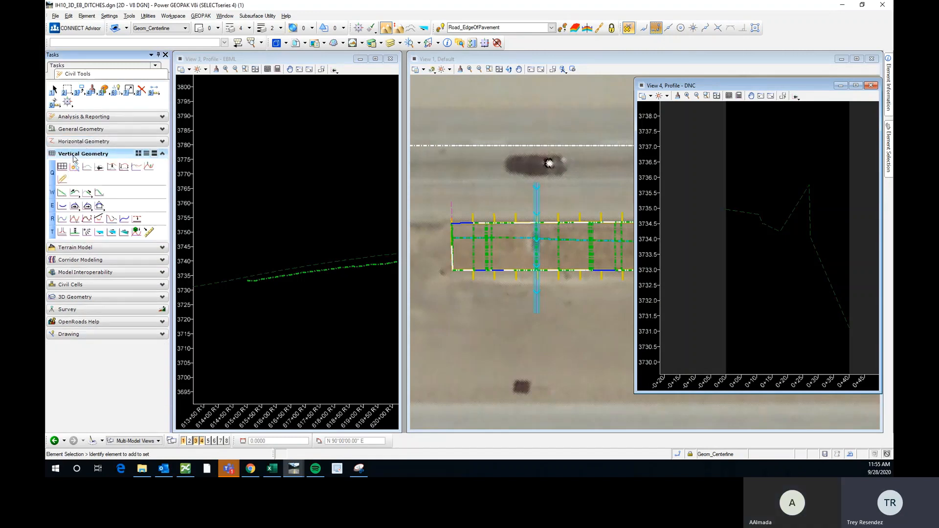
left_click(73, 193)
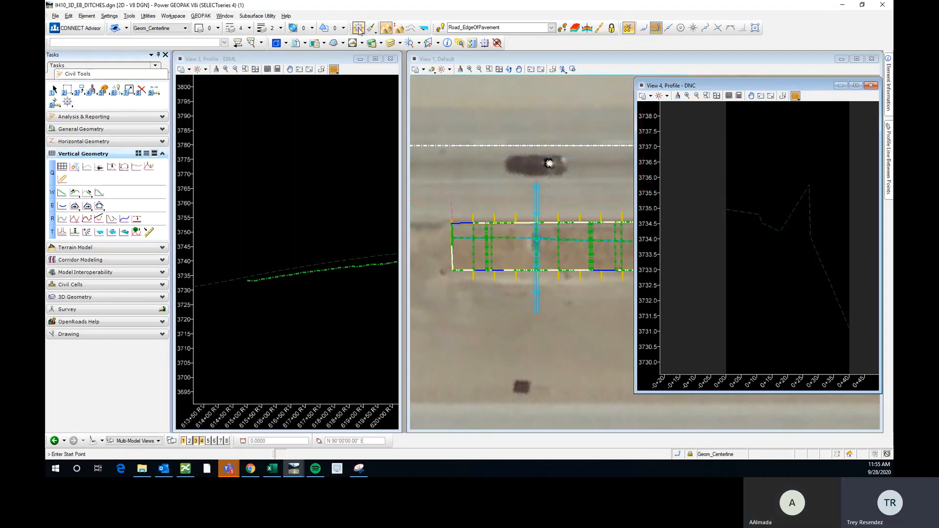
left_click(129, 16)
mouse_move(169, 125)
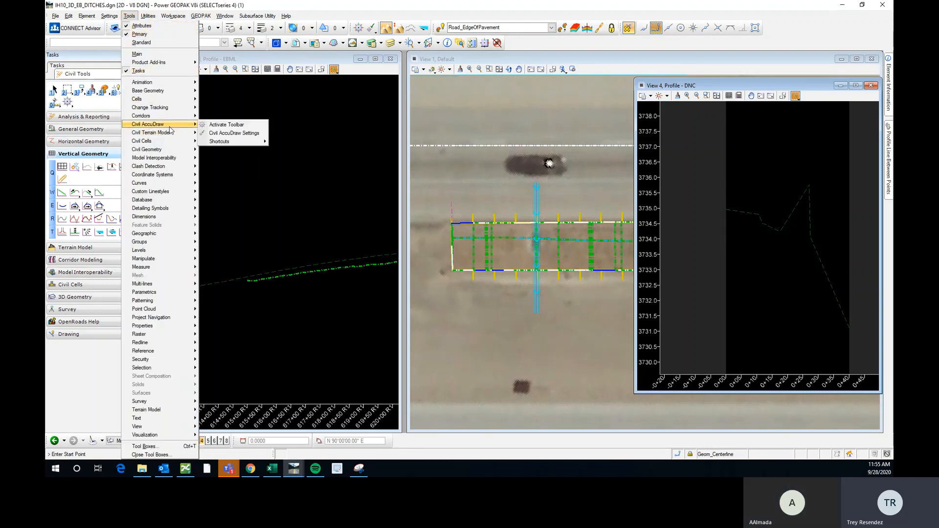
left_click(361, 29)
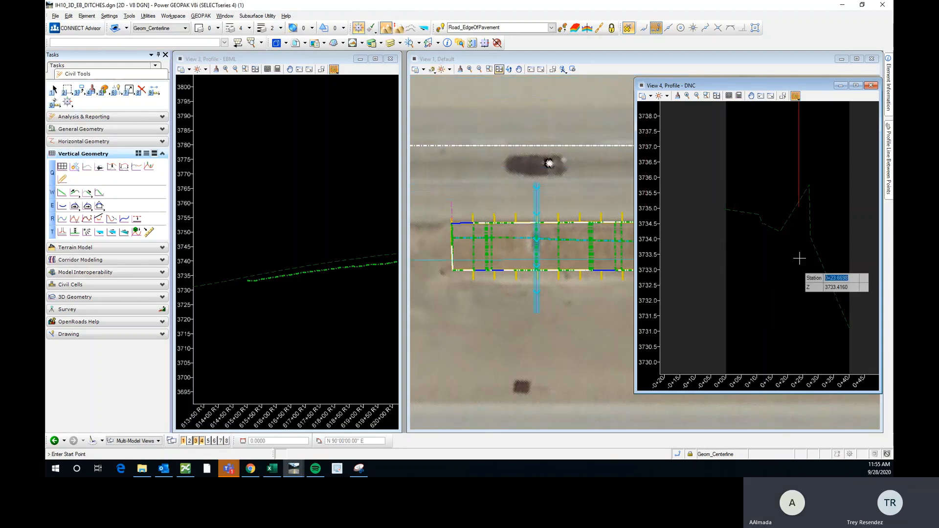
Check the station and elevation of the ditch's lowest point in the DNC profile, leaving the line command without drawing
scroll(771, 251, "up", 1)
scroll(755, 217, "up", 1)
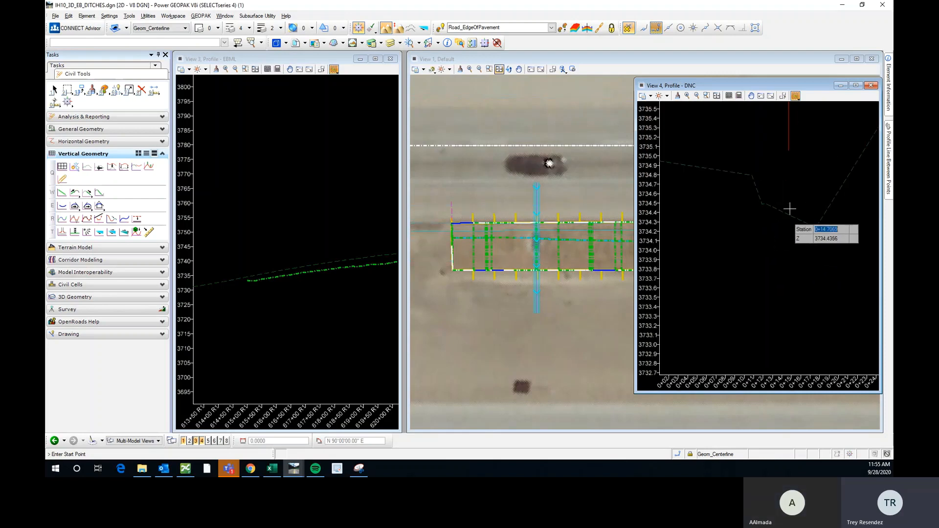
scroll(715, 218, "down", 1)
scroll(754, 212, "up", 1)
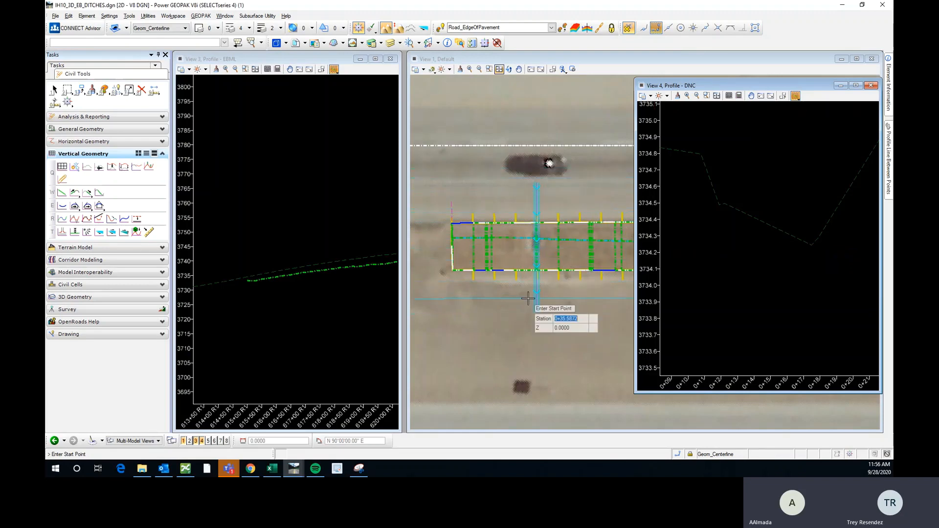
scroll(778, 234, "up", 1)
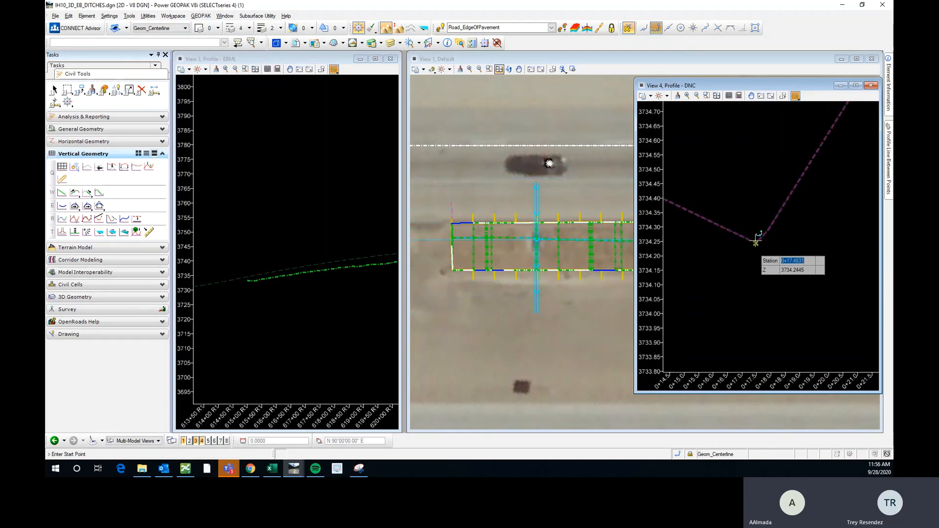
scroll(755, 245, "down", 1)
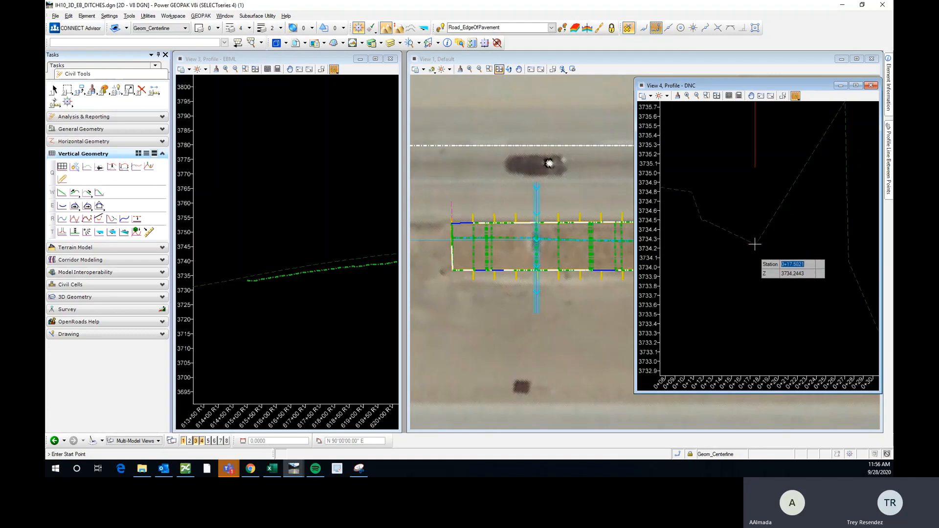
scroll(755, 245, "up", 3)
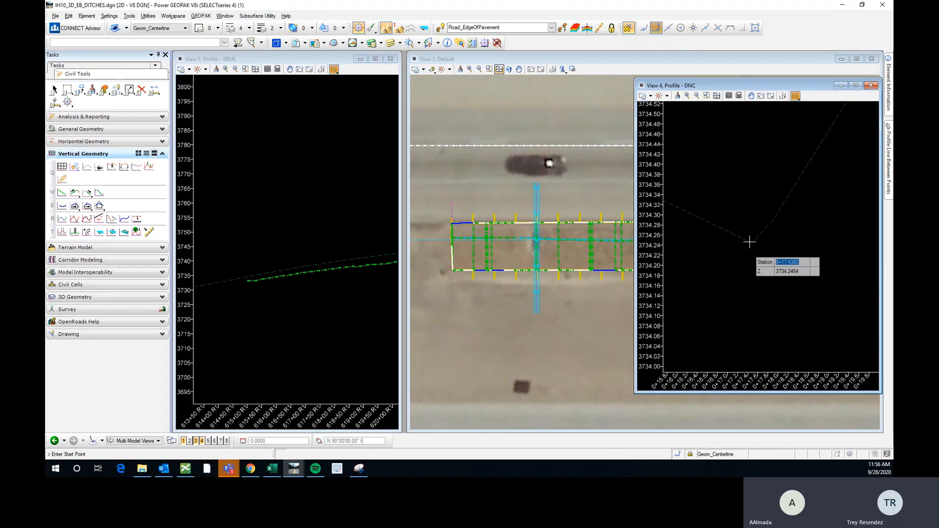
scroll(750, 241, "up", 1)
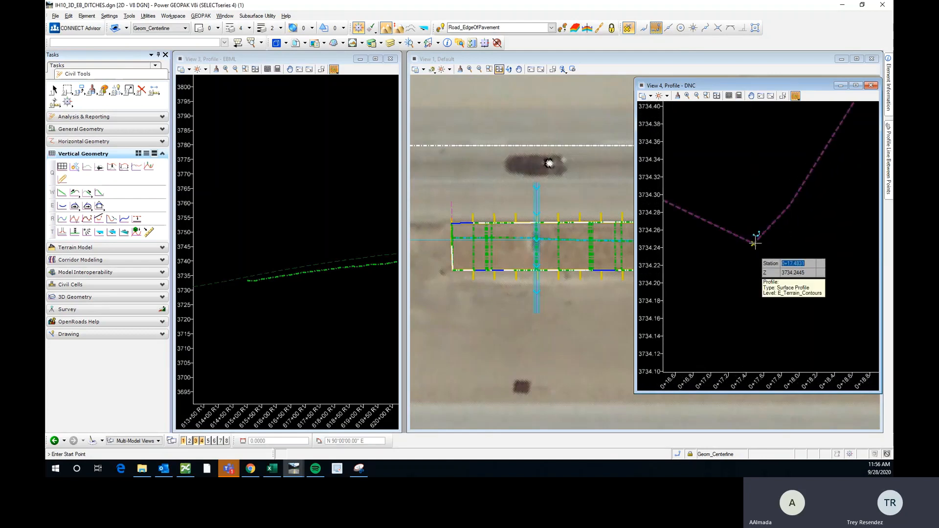
key("Escape")
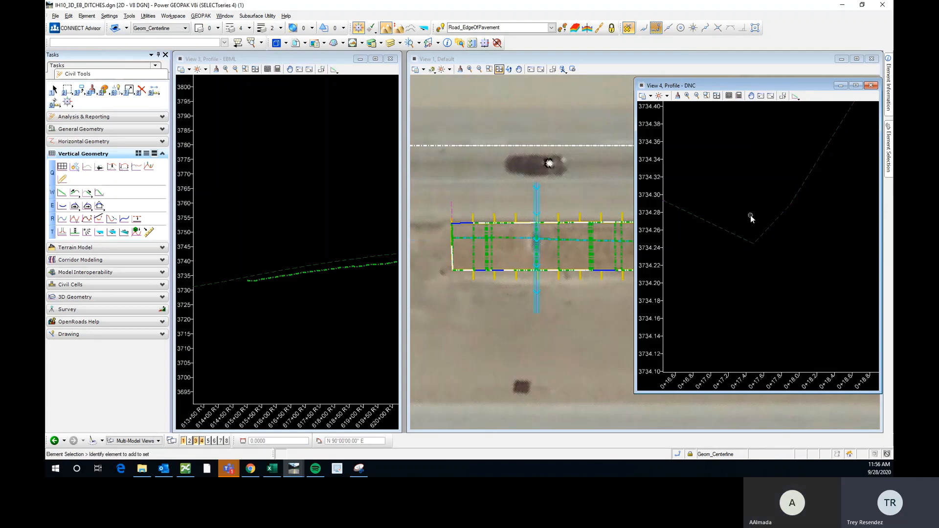
Examine the side slopes around the ditch's low point in the DNC profile with the Measure Distance tool
key("9")
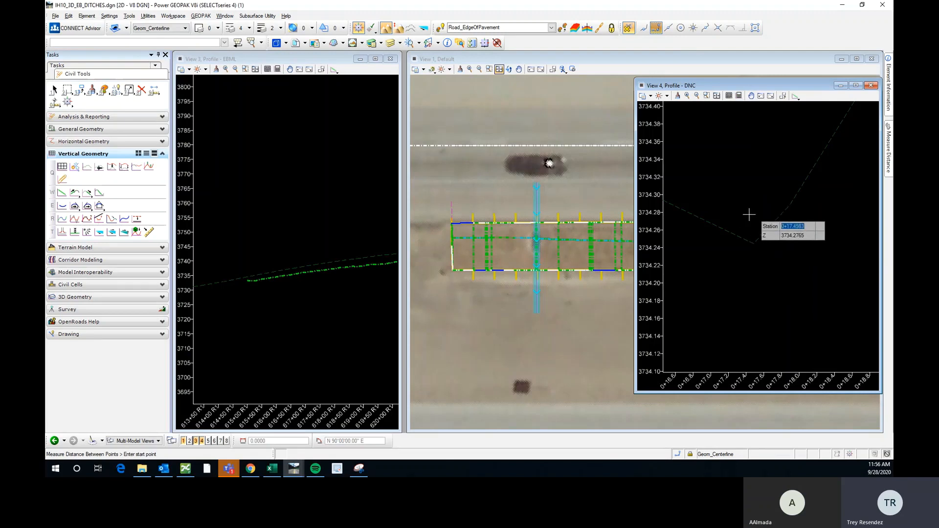
scroll(710, 244, "down", 3)
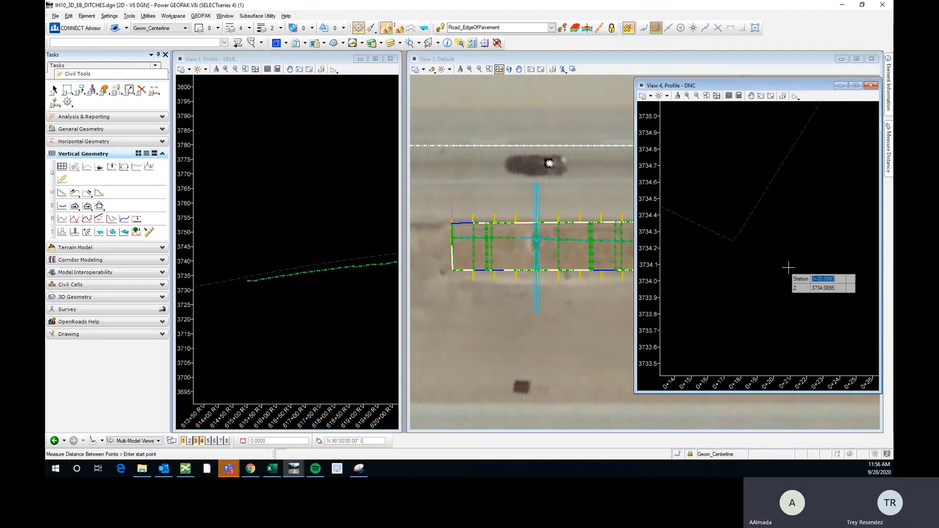
scroll(741, 245, "down", 3)
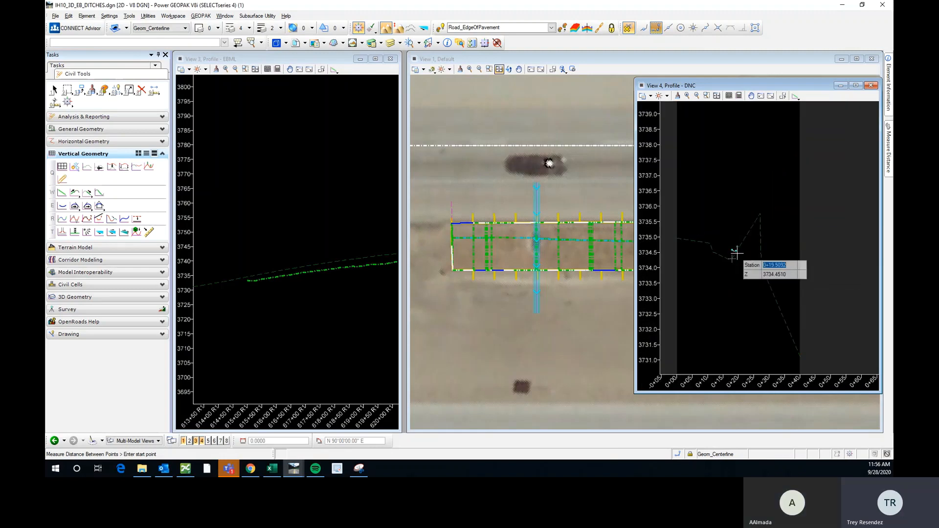
scroll(734, 260, "up", 3)
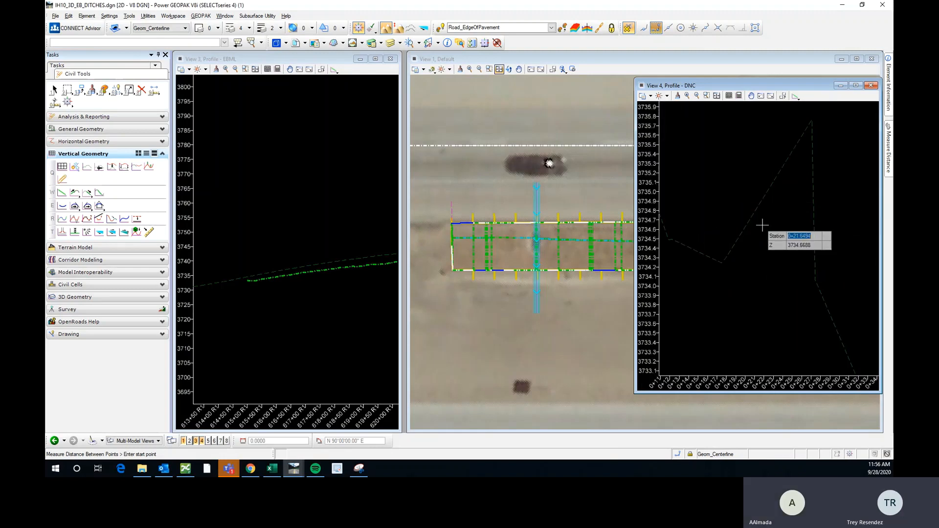
scroll(775, 236, "down", 3)
scroll(753, 223, "up", 3)
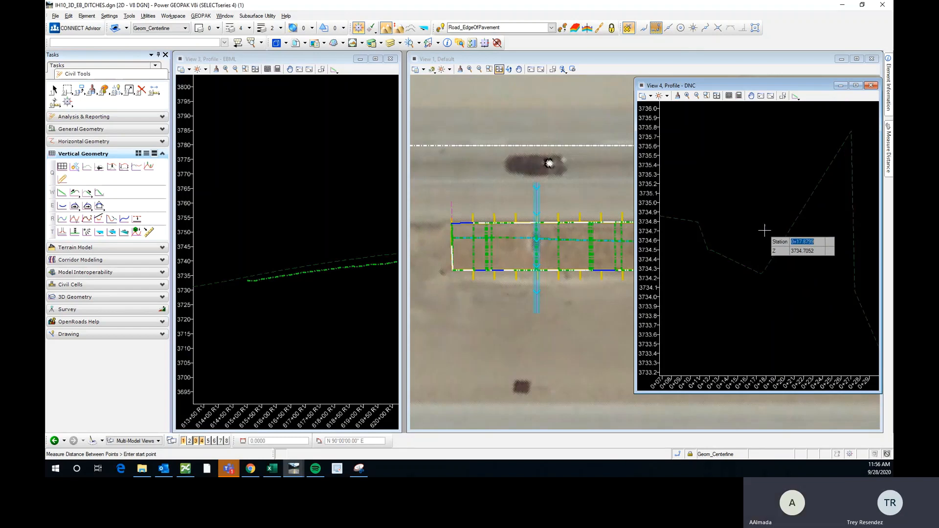
key("Escape")
Close the DNC profile view and arrange the EBML profile and plan views side by side
left_click(871, 86)
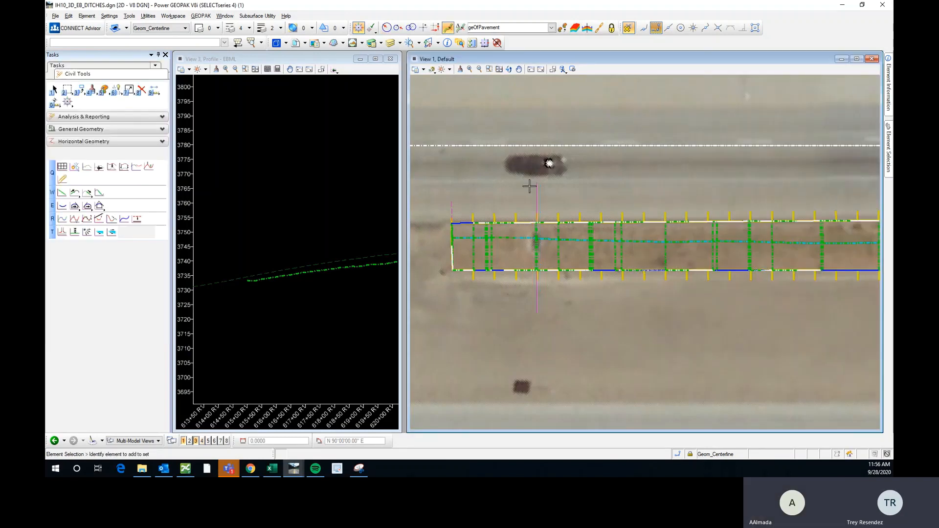
left_click_drag(414, 142, 559, 138)
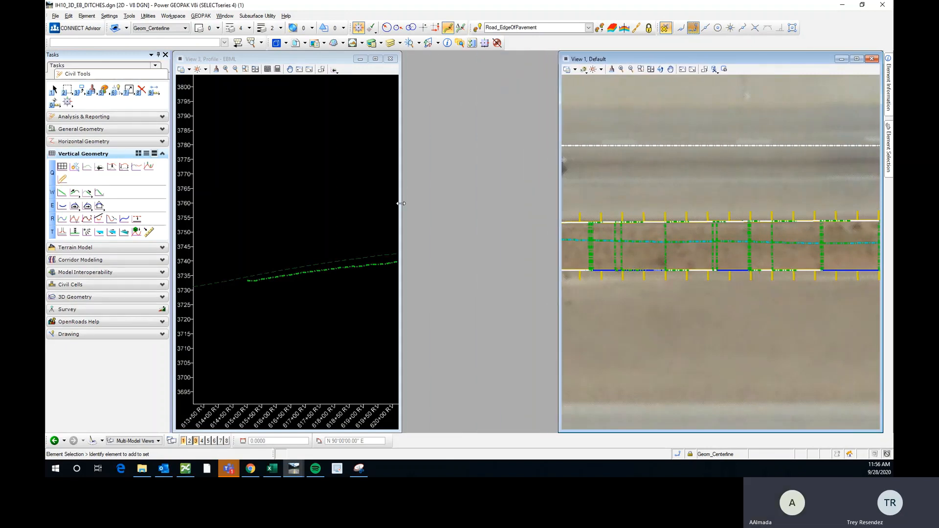
left_click_drag(401, 204, 517, 196)
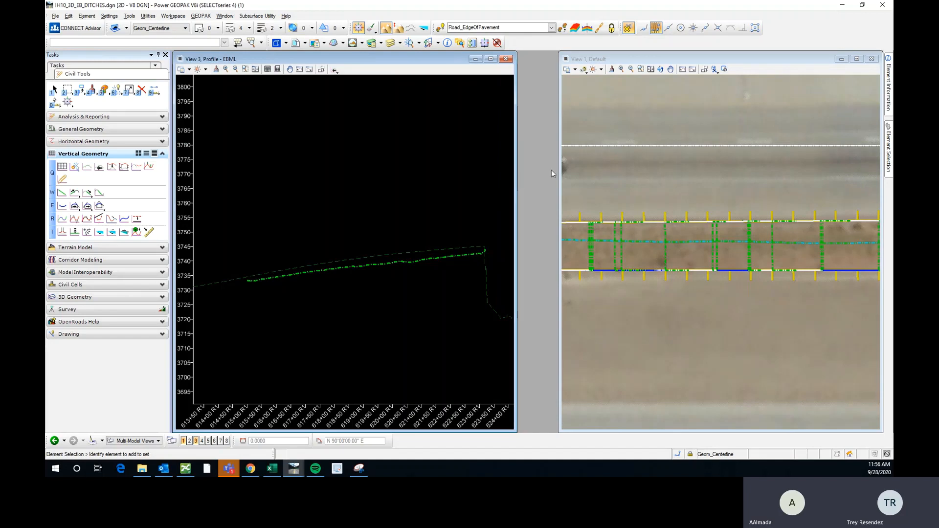
left_click_drag(560, 163, 532, 162)
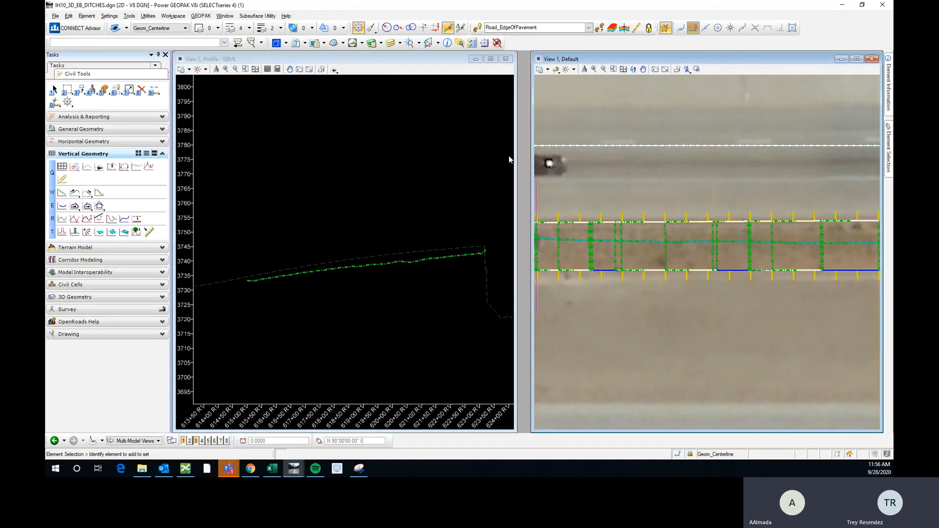
left_click(225, 16)
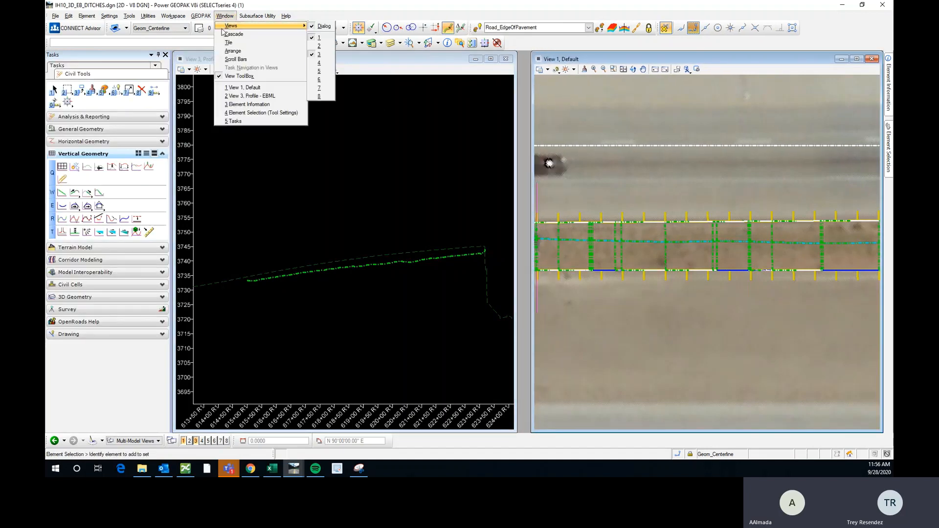
left_click(238, 52)
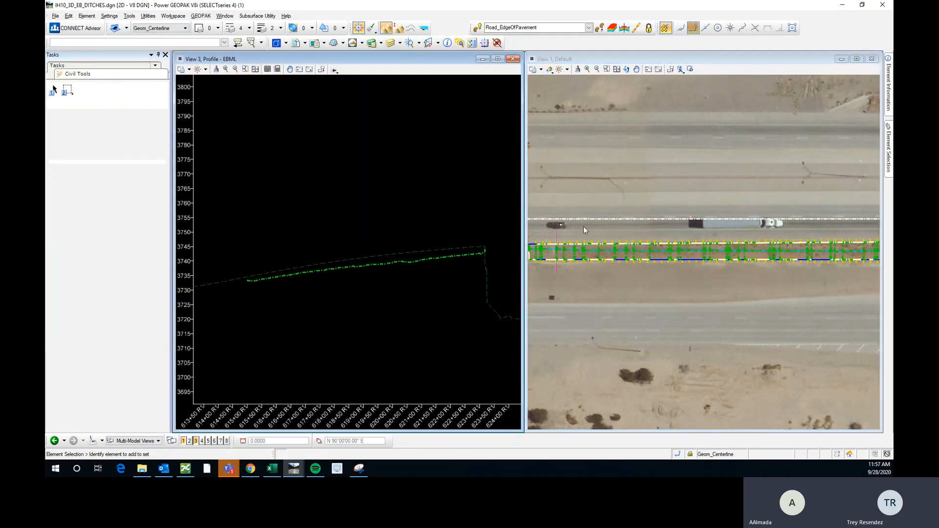
Start a Profile Line Between Points in the EBML profile and lock its start station at 615+28
middle_click_drag(750, 267, 833, 275)
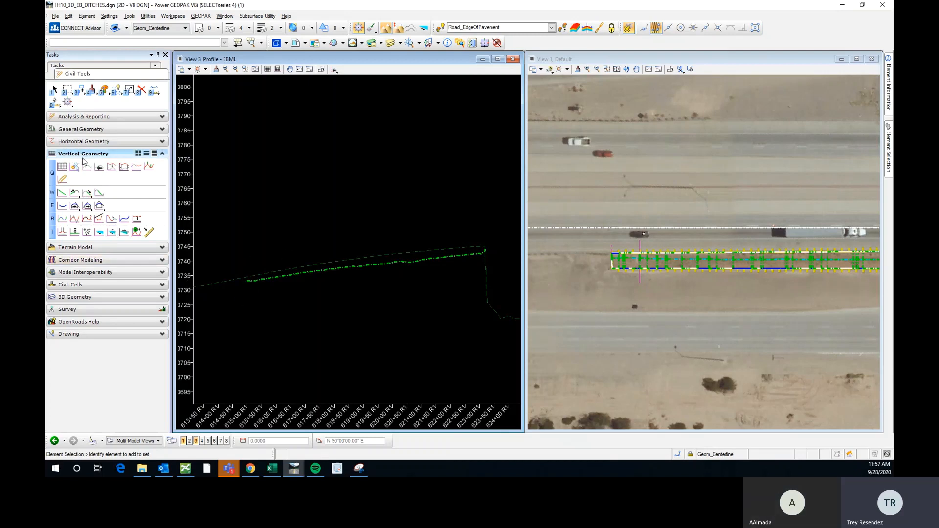
left_click(63, 192)
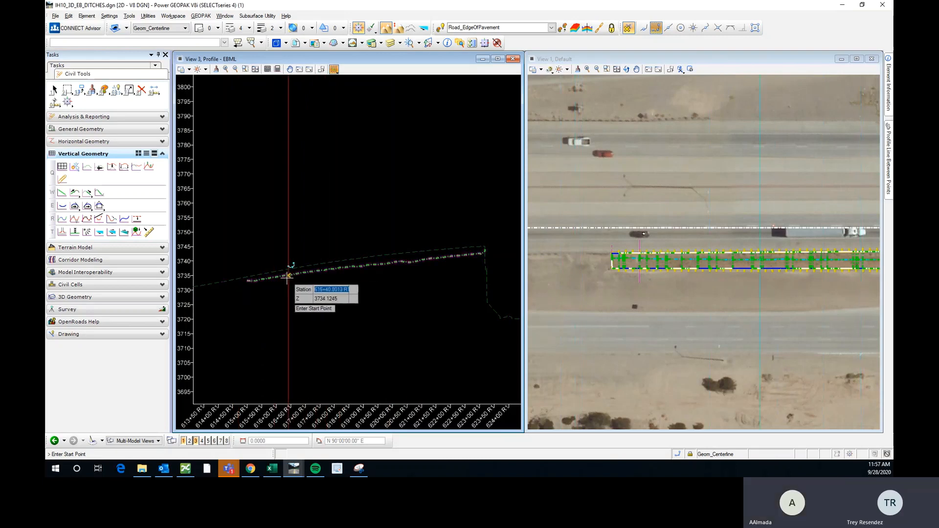
scroll(241, 279, "up", 5)
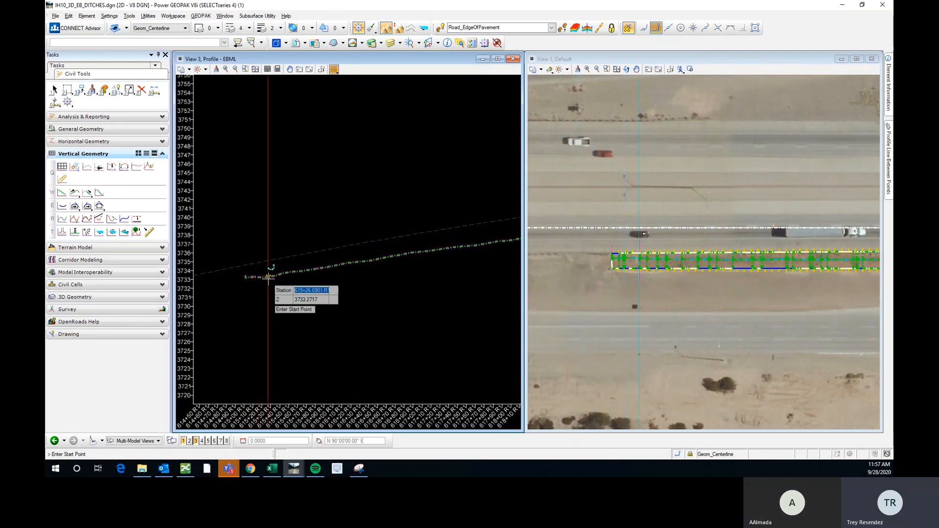
scroll(264, 278, "up", 6)
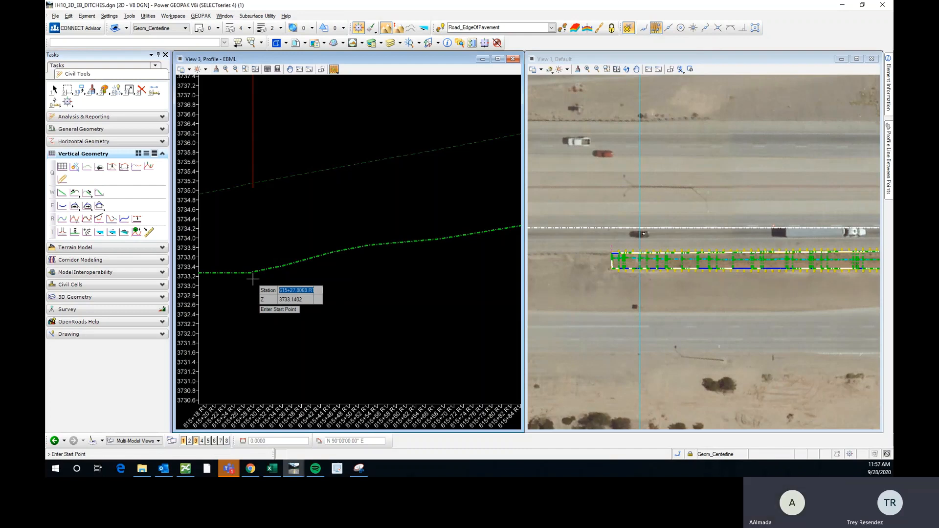
scroll(253, 279, "down", 2)
scroll(303, 296, "down", 4)
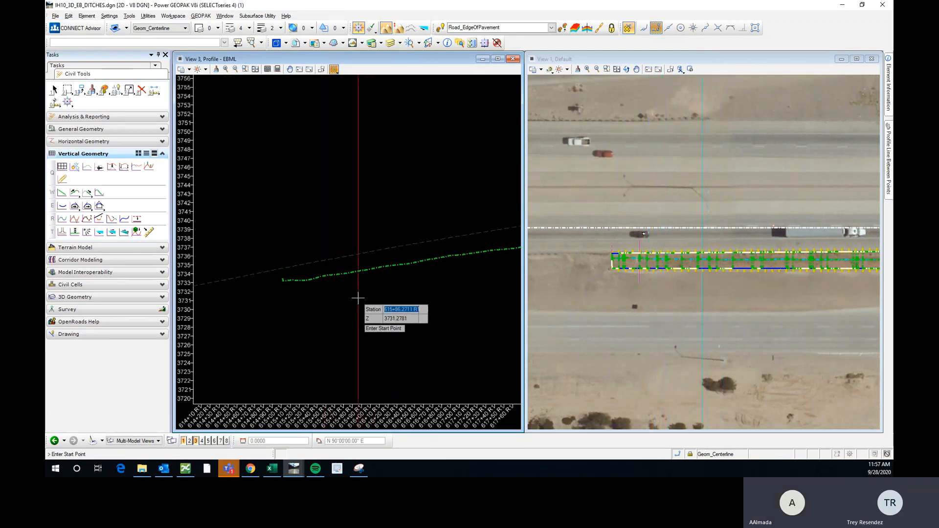
scroll(339, 287, "up", 2)
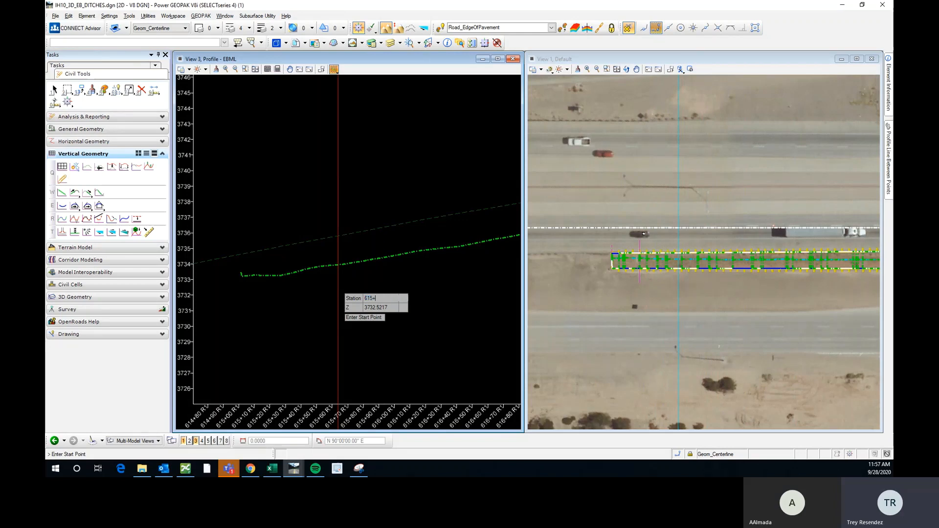
type("28+28")
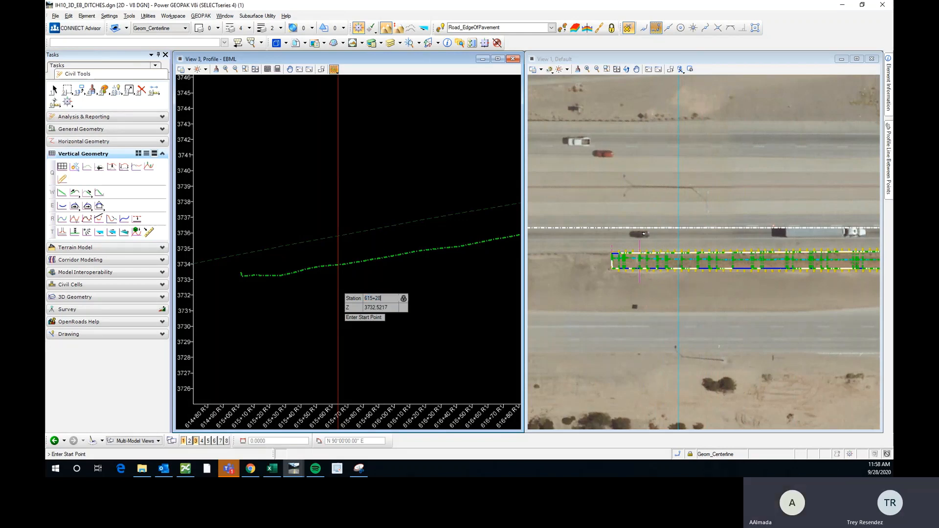
key("Tab")
Set the line's start elevation to 3733.25 and place the start point near the beginning of the ditch profile
scroll(289, 281, "down", 1)
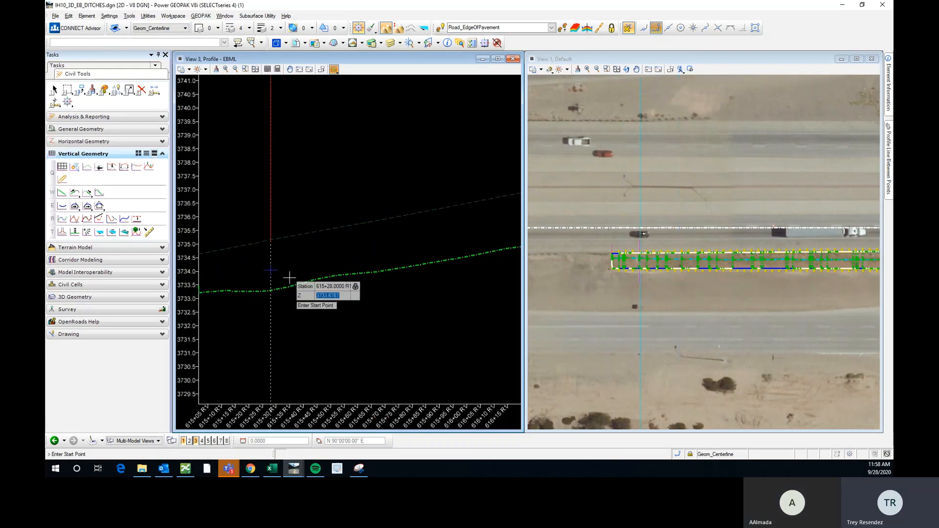
scroll(290, 286, "up", 1)
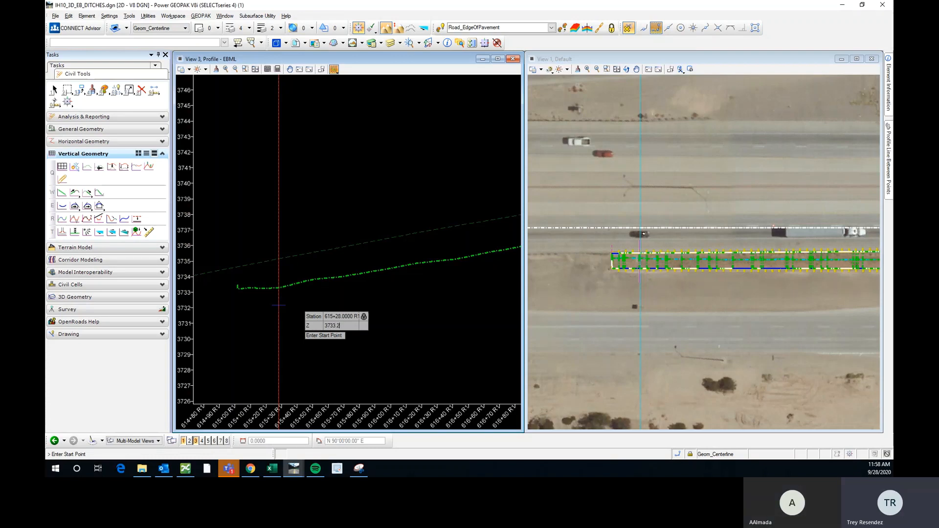
key("Tab")
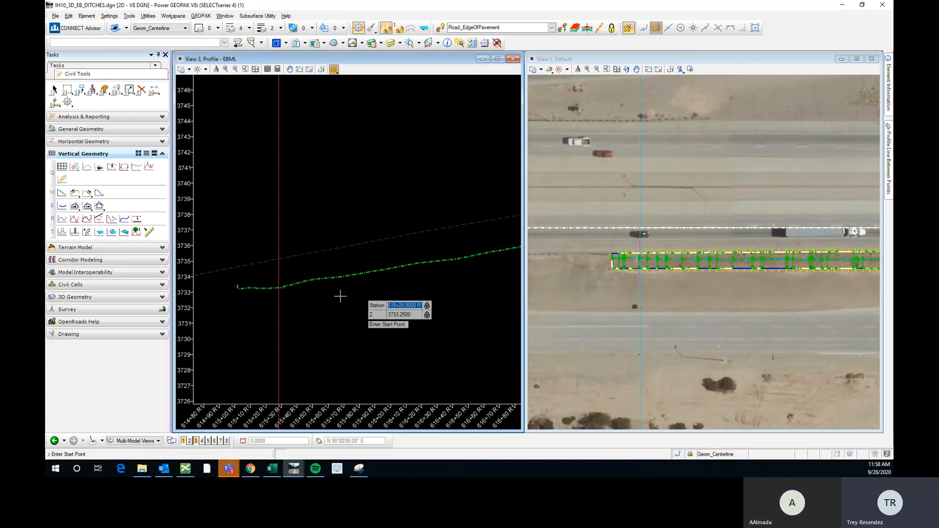
scroll(310, 306, "up", 6)
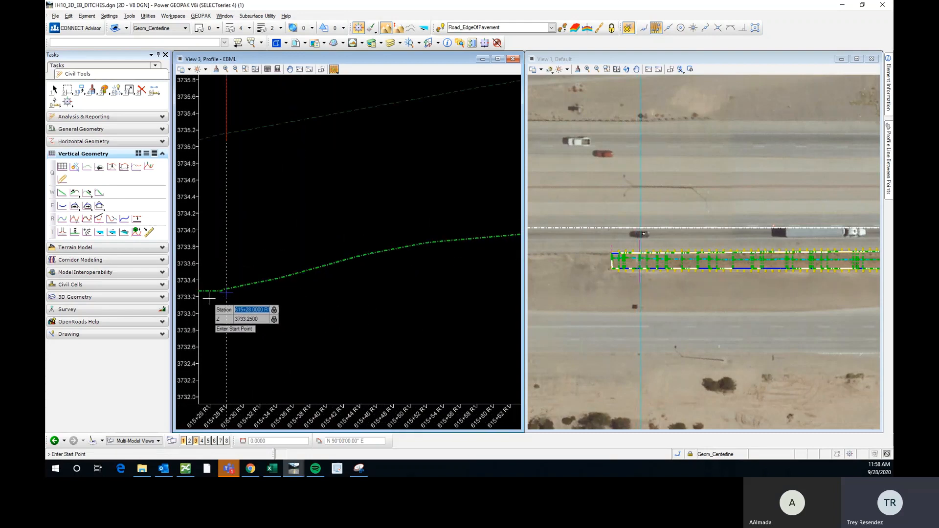
scroll(242, 302, "down", 4)
scroll(244, 301, "down", 6)
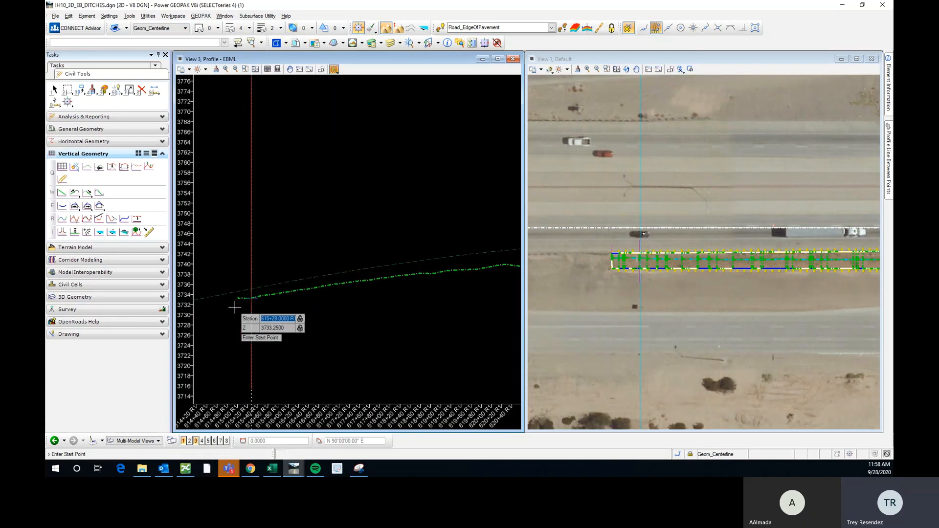
left_click(287, 304)
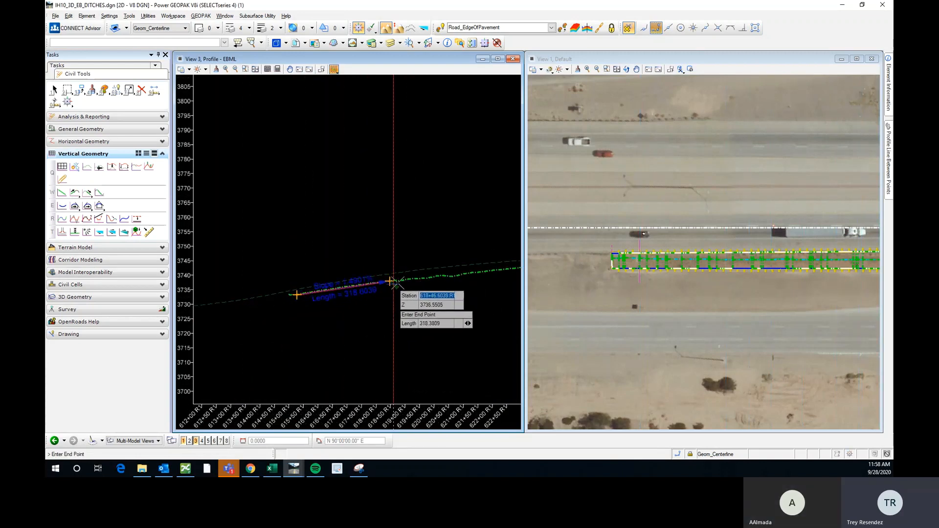
Examine trial end points and slopes for the line against the ditch's existing ground profile
scroll(314, 295, "up", 2)
scroll(318, 294, "down", 2)
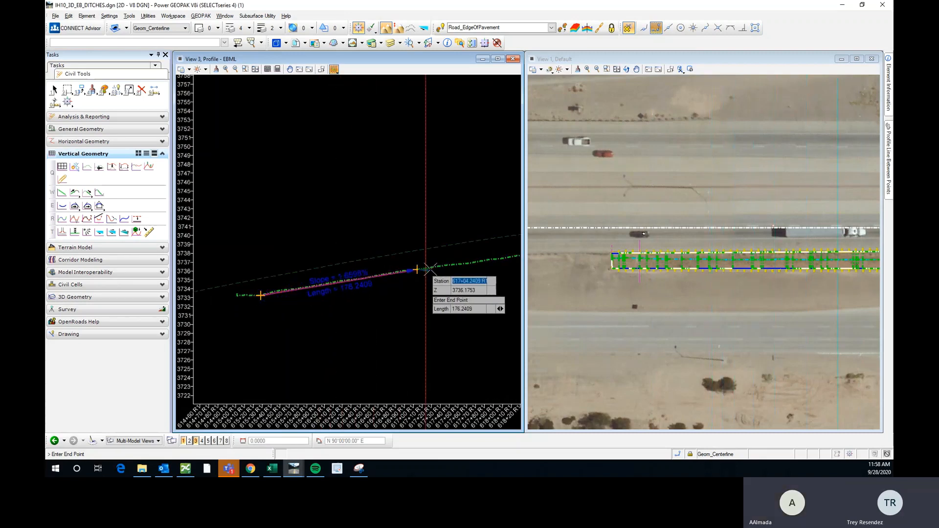
scroll(259, 294, "down", 2)
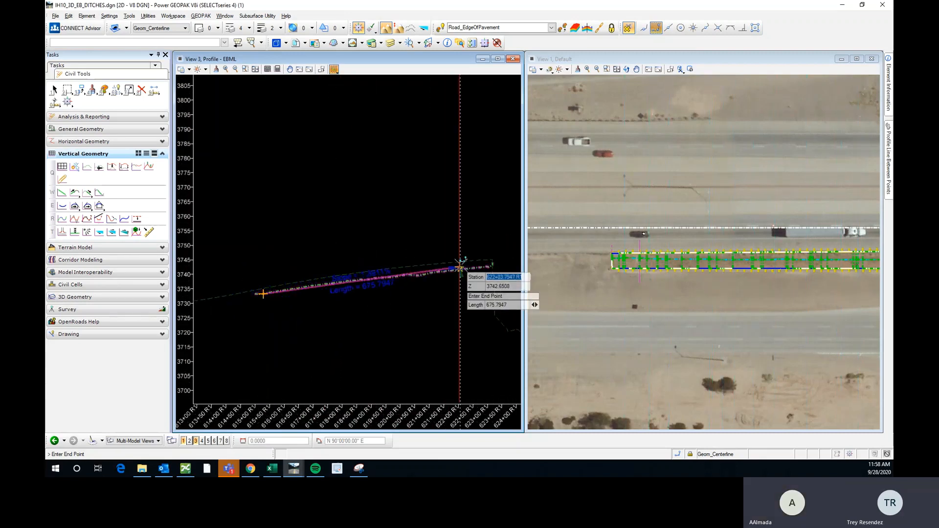
scroll(487, 268, "up", 2)
scroll(440, 286, "down", 2)
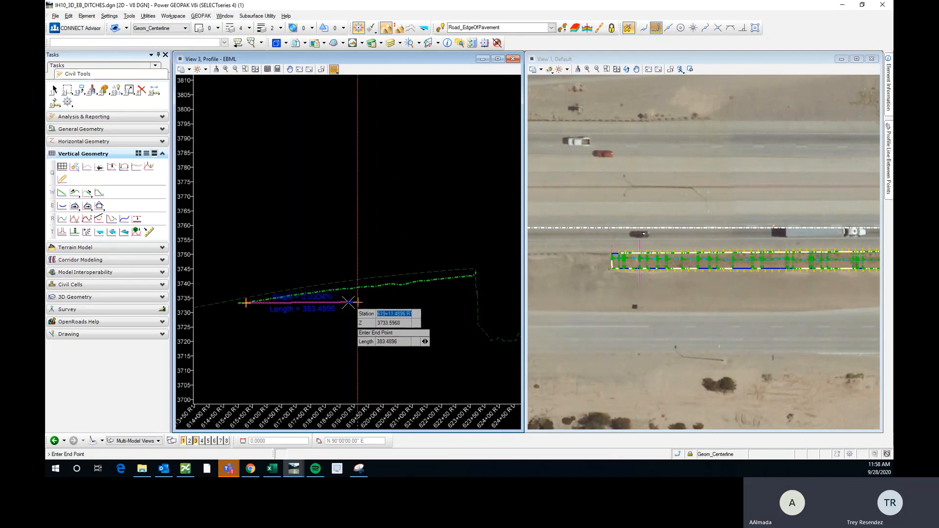
scroll(302, 306, "up", 1)
scroll(365, 298, "down", 1)
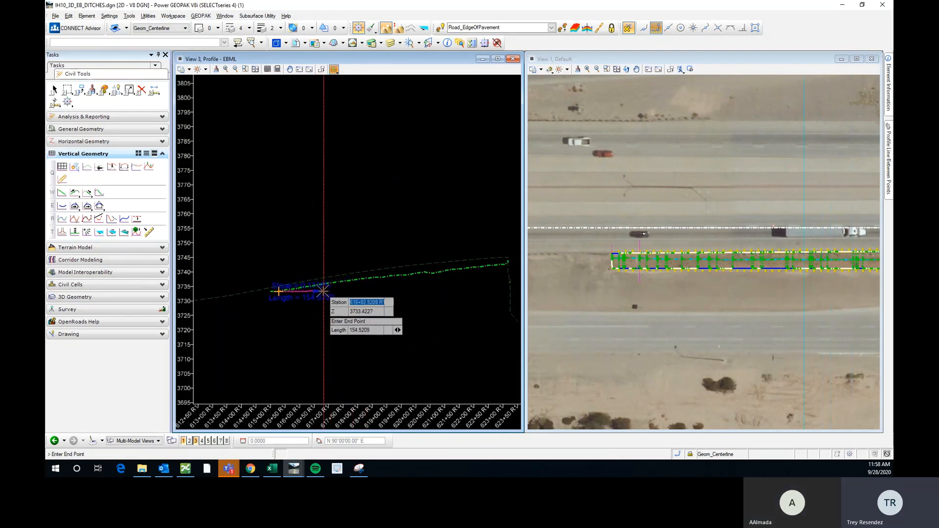
scroll(323, 291, "up", 2)
scroll(337, 287, "down", 1)
scroll(279, 290, "down", 1)
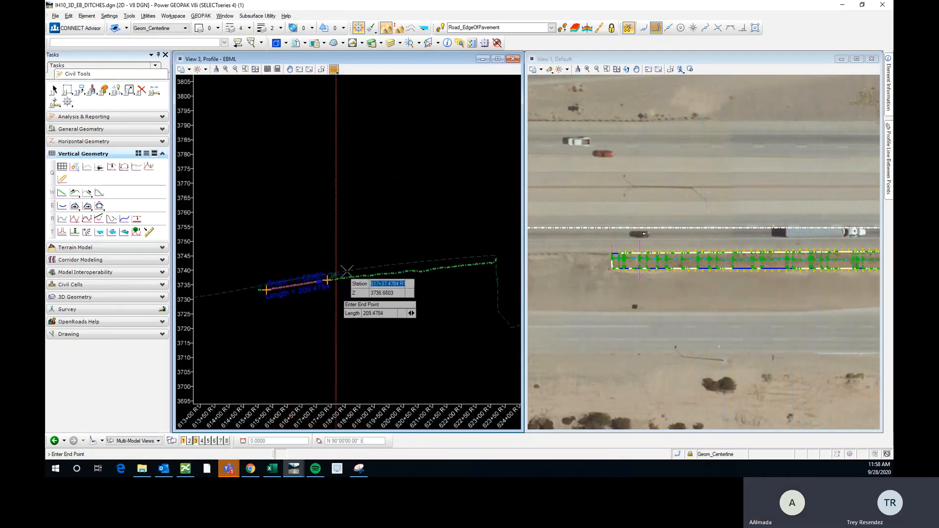
scroll(385, 270, "up", 1)
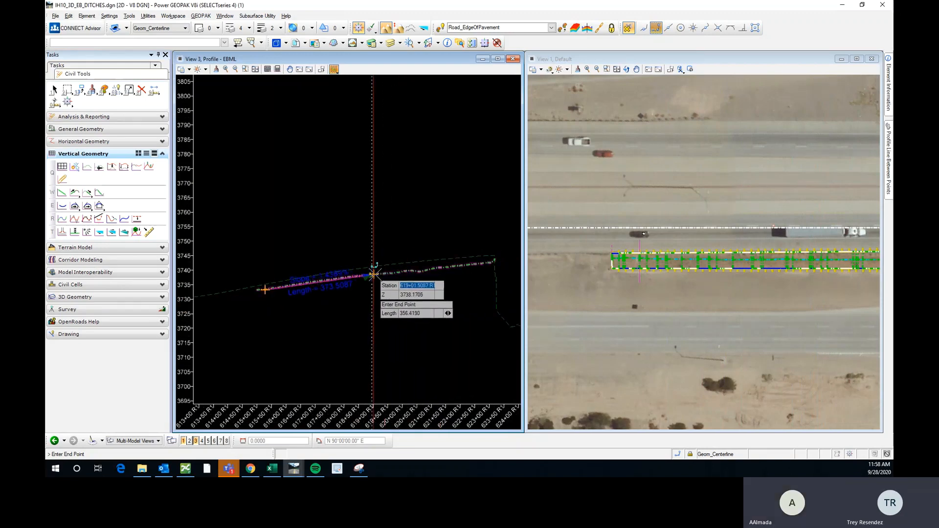
scroll(373, 270, "down", 2)
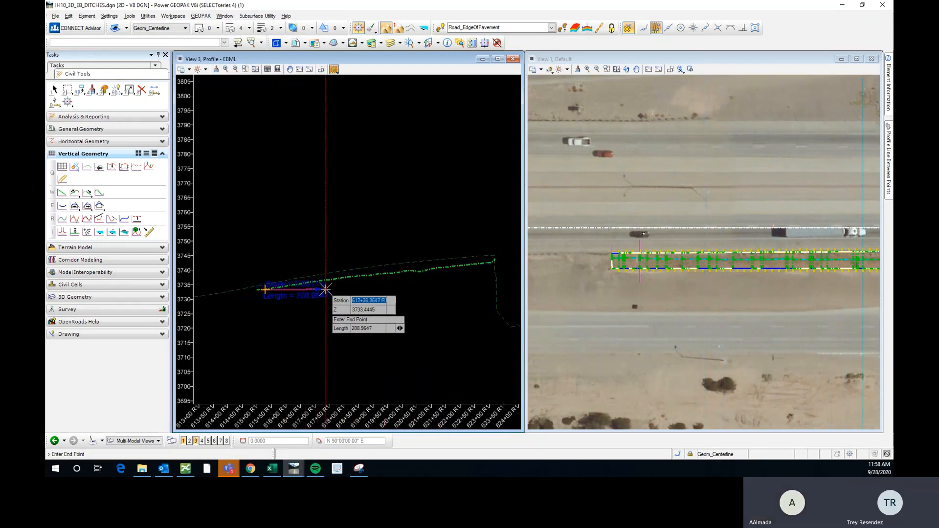
scroll(350, 286, "up", 2)
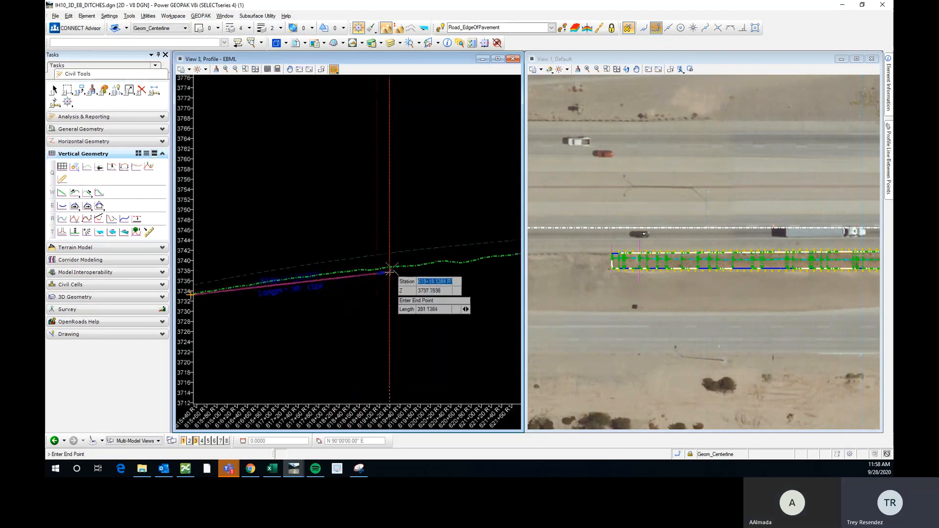
Maximize the EBML profile view and turn on Chain Commands for the profile line
left_click(498, 58)
scroll(450, 272, "up", 2)
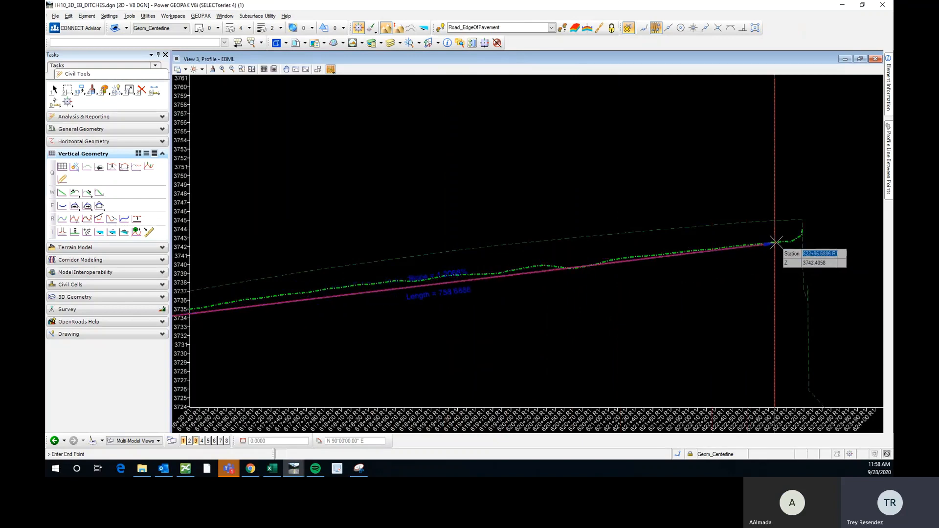
scroll(708, 255, "down", 4)
scroll(612, 266, "up", 4)
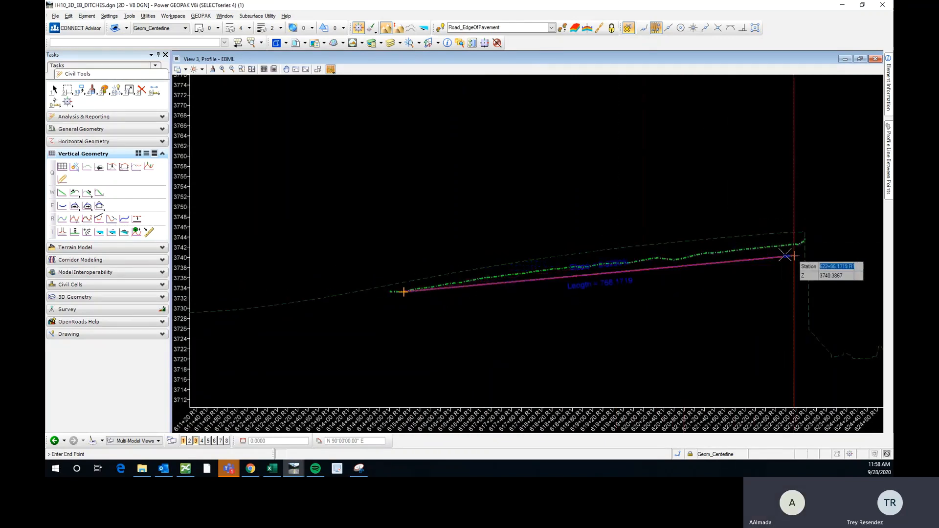
scroll(394, 276, "down", 2)
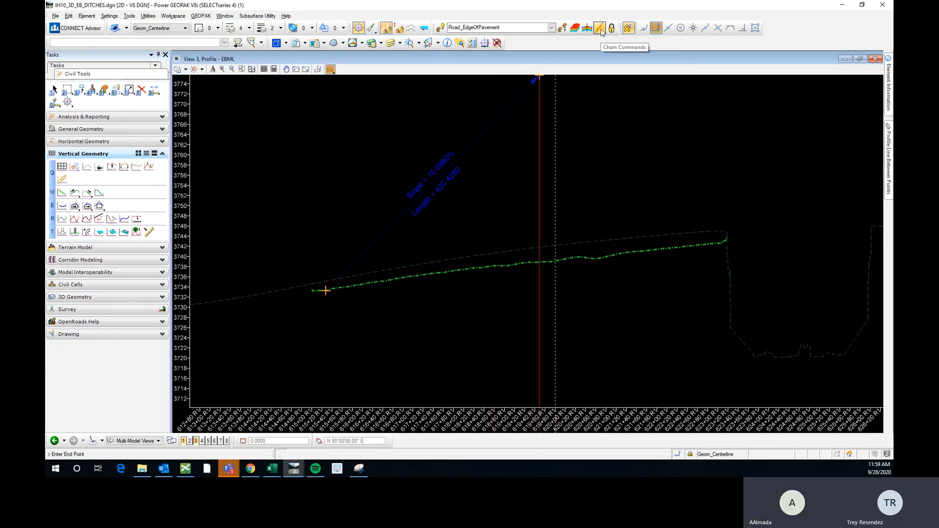
End the first profile line at about station 618+82, elevation 3739.43, giving a slope of about 1.75%
scroll(518, 260, "up", 2)
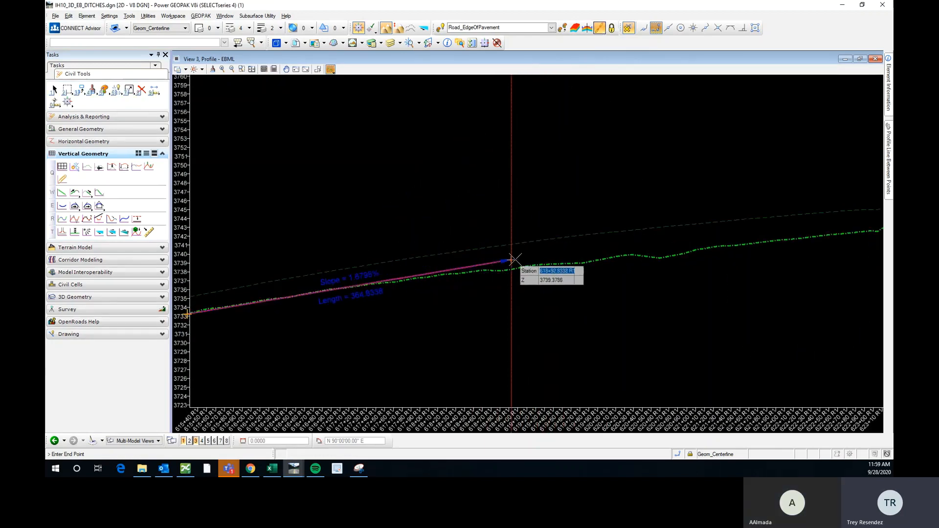
scroll(523, 259, "down", 2)
scroll(522, 258, "up", 2)
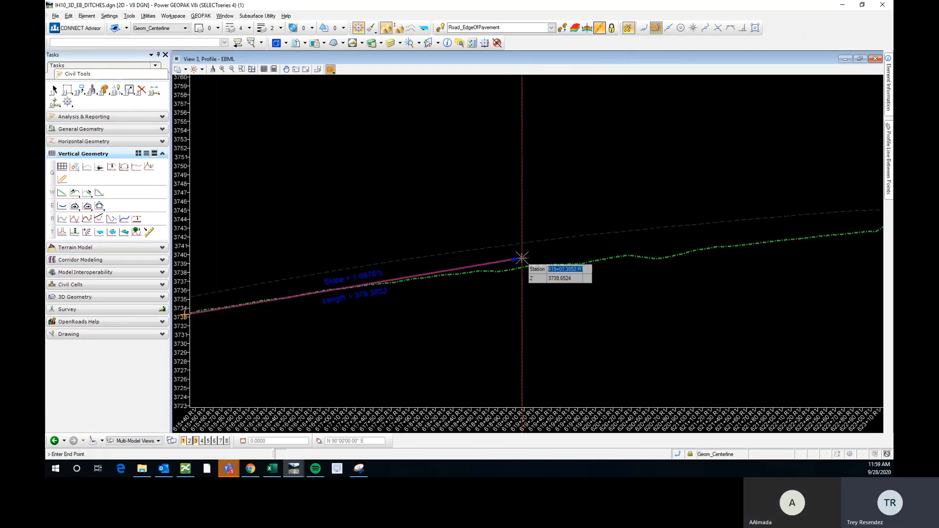
scroll(521, 258, "down", 2)
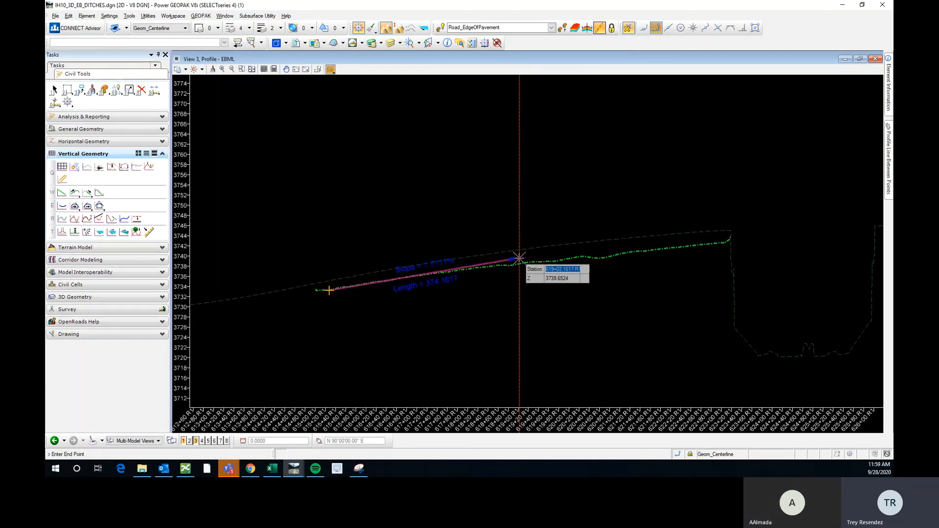
scroll(519, 258, "up", 2)
scroll(520, 257, "down", 2)
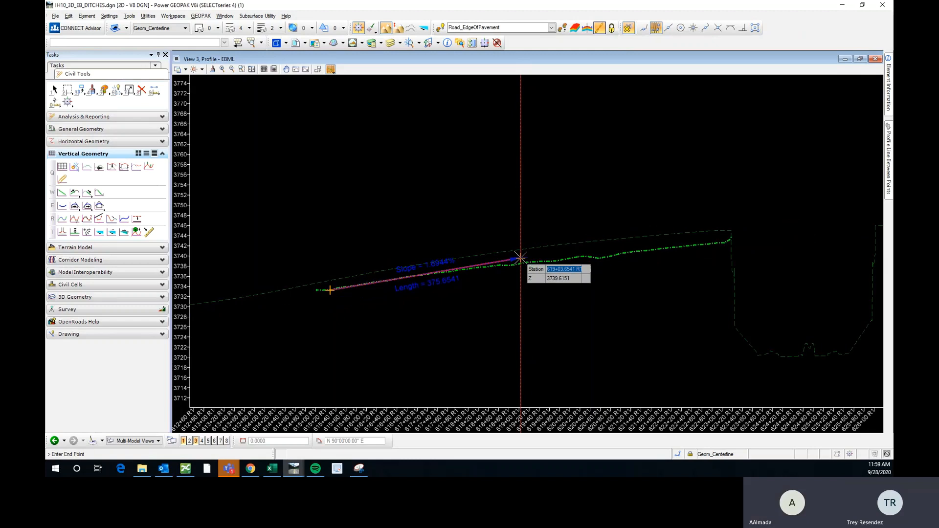
scroll(514, 259, "up", 2)
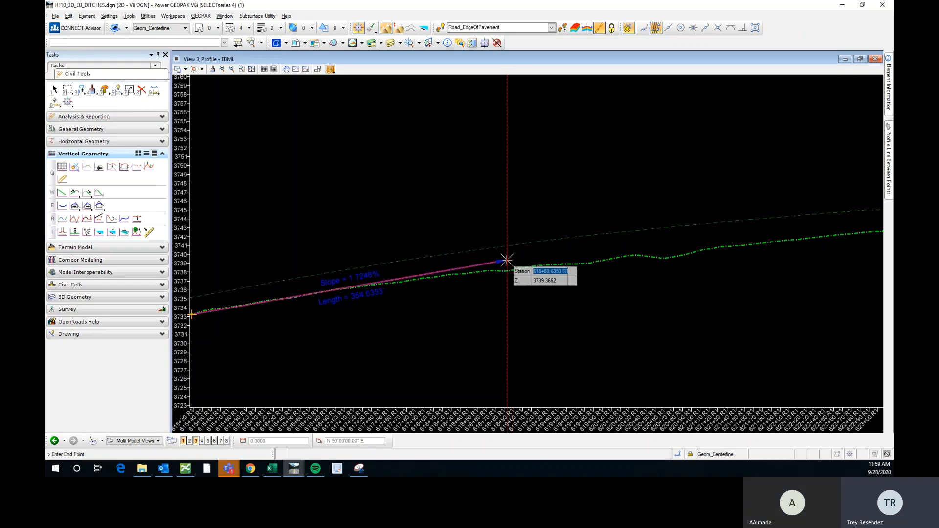
scroll(508, 259, "down", 2)
scroll(508, 260, "up", 2)
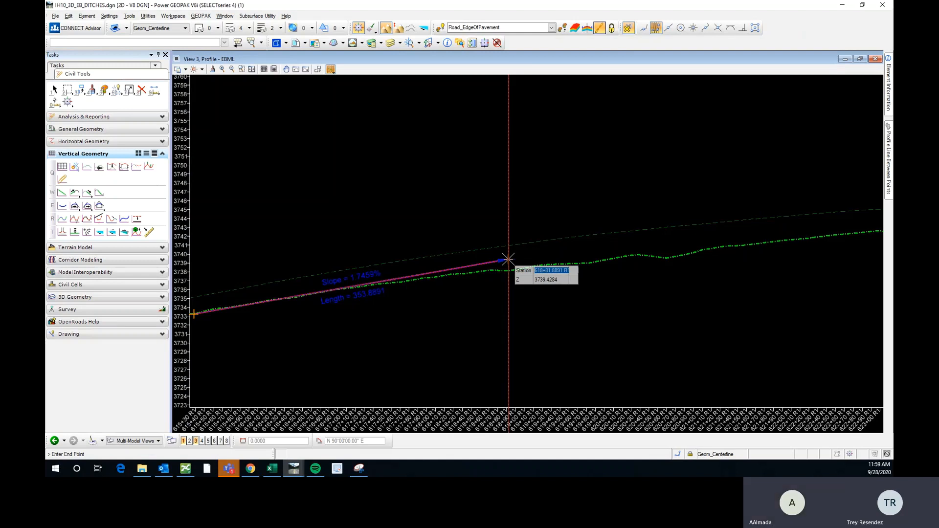
left_click(508, 259)
Add a second, flatter line about 435 ft long to about station 623+17, elevation 3742.70, and finish the line chain
scroll(509, 259, "down", 2)
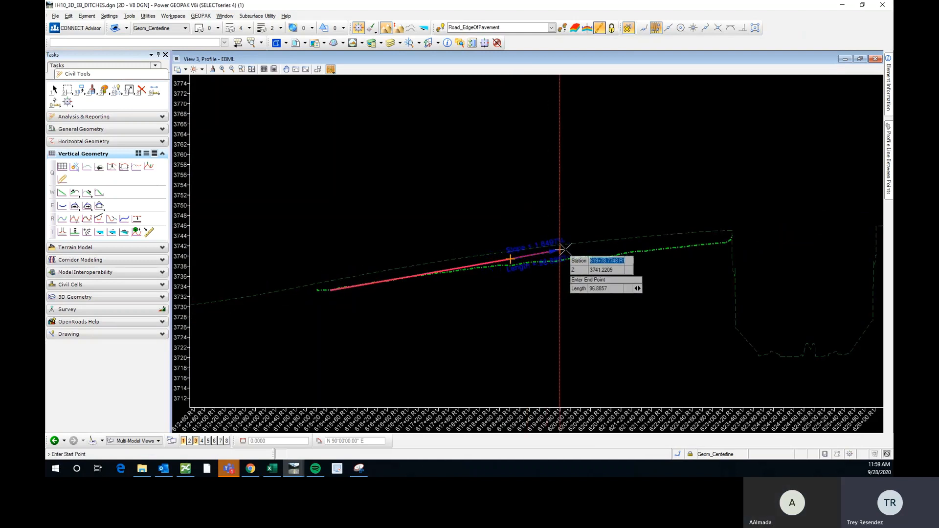
scroll(655, 246, "up", 1)
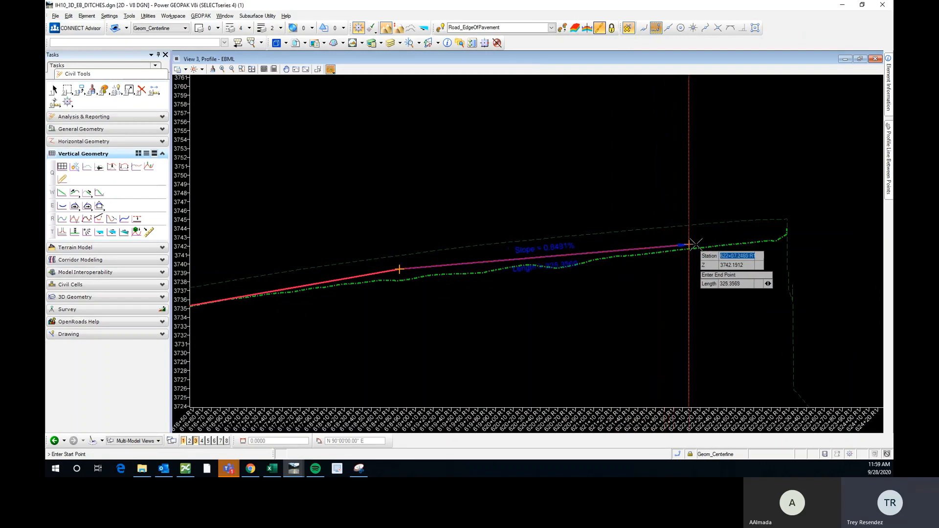
scroll(746, 240, "up", 1)
scroll(749, 238, "up", 3)
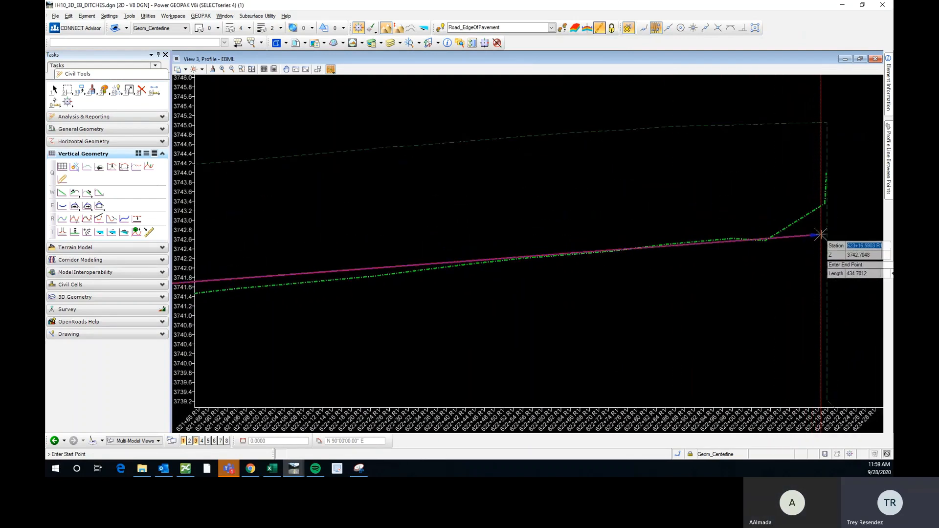
left_click(821, 236)
scroll(796, 230, "down", 3)
key("Escape")
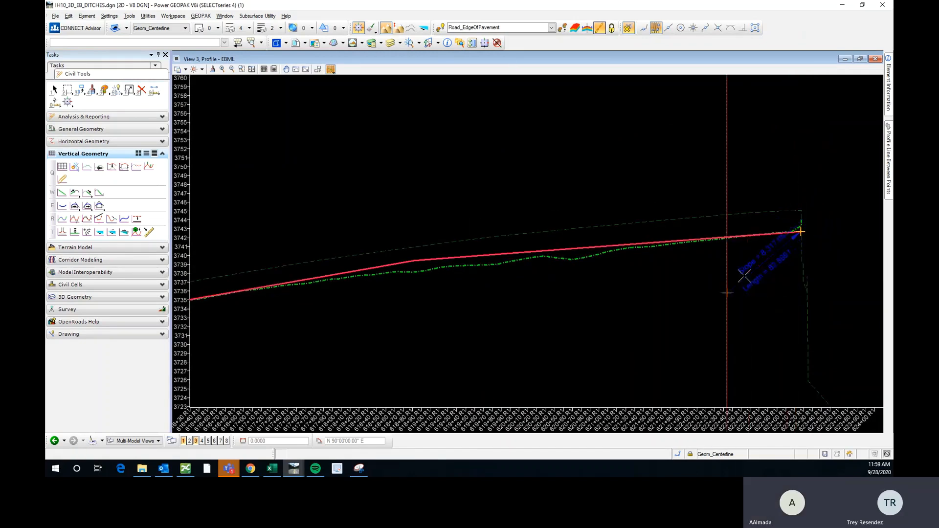
scroll(791, 254, "down", 2)
scroll(663, 255, "up", 2)
scroll(512, 262, "up", 3)
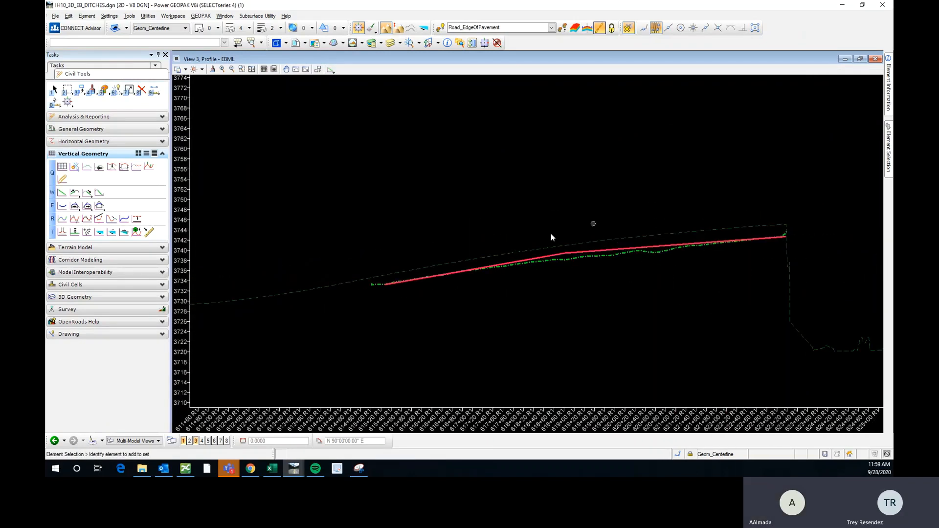
Set the first profile line's slope to 1.6% and its length to 350
left_click(552, 254)
scroll(484, 282, "up", 3)
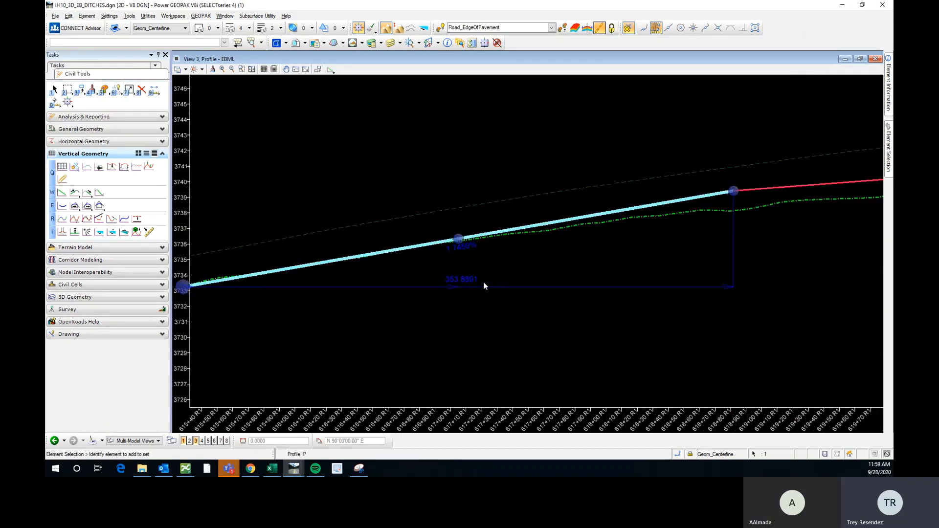
scroll(380, 250, "down", 3)
left_click(417, 249)
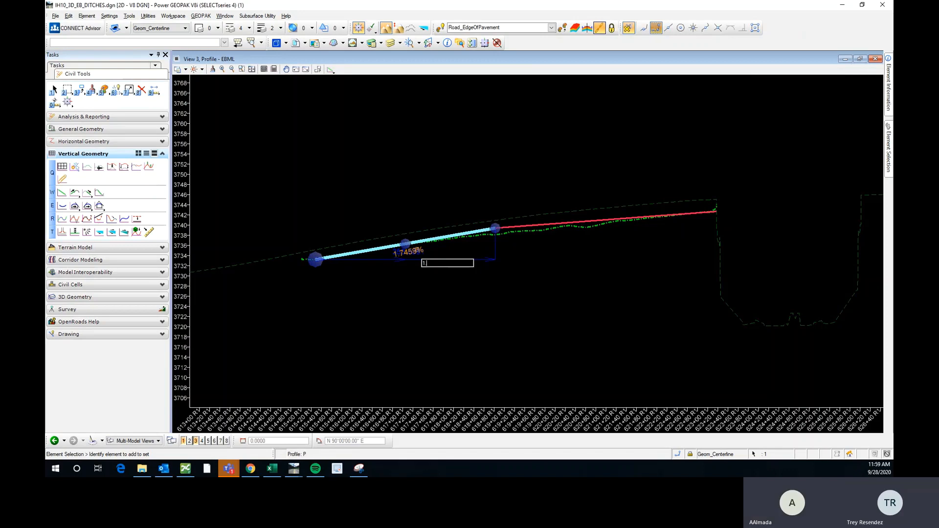
type("1")
key("Return")
scroll(418, 254, "up", 3)
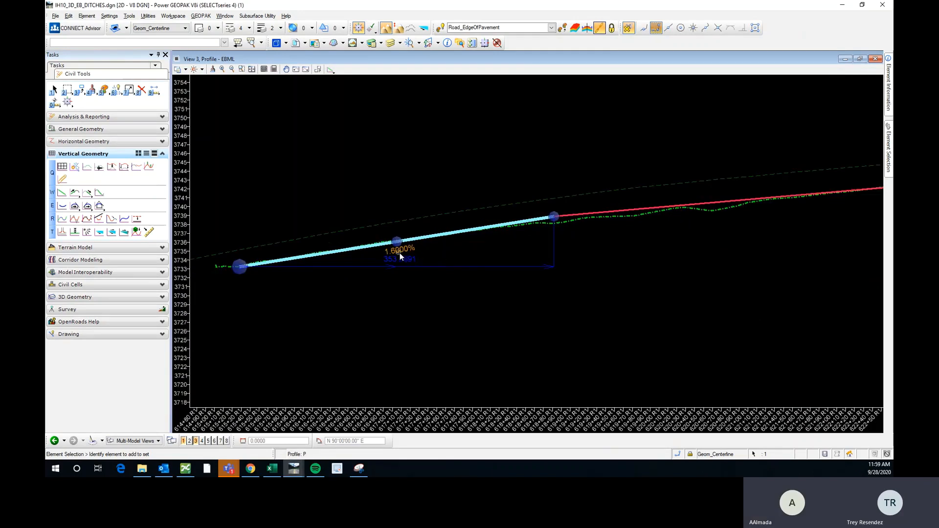
left_click(405, 261)
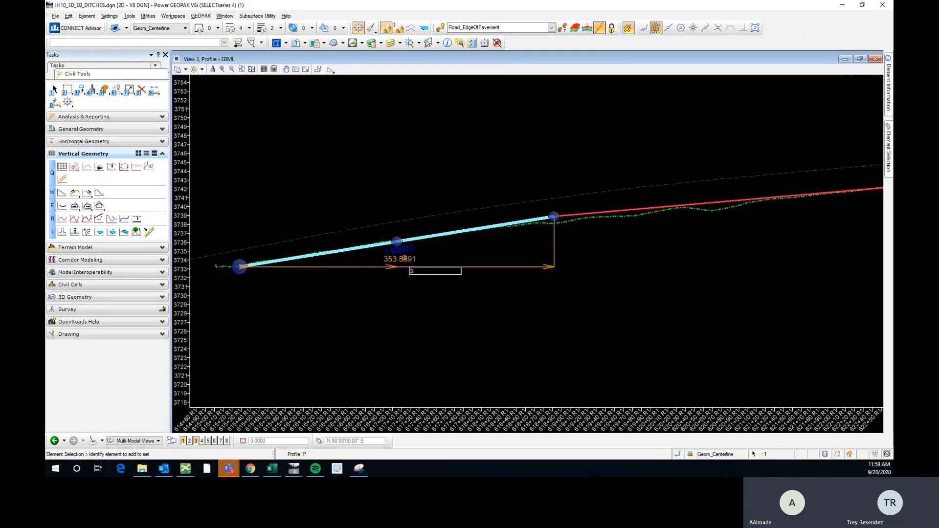
key("Return")
Shorten the first profile line to a length of 325, keeping it closer to the ditch's ground profile
scroll(551, 250, "down", 2)
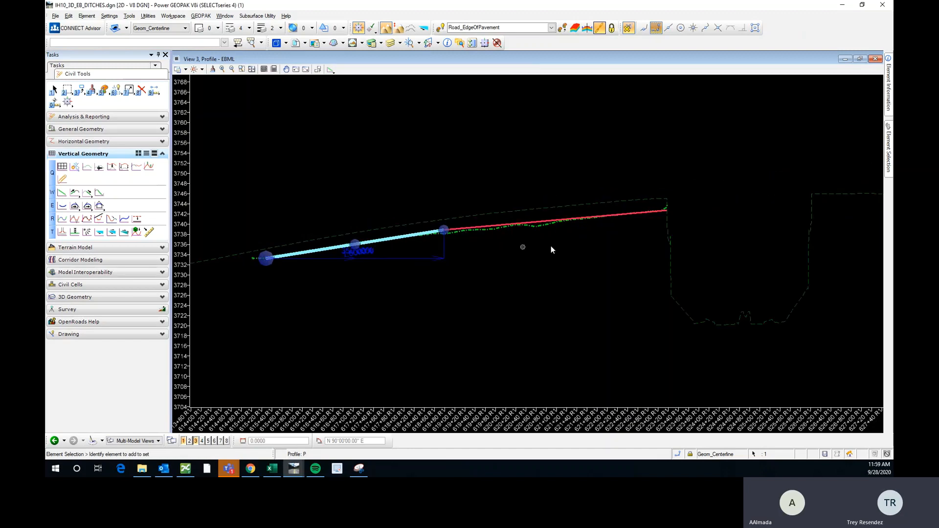
scroll(548, 207, "up", 2)
scroll(446, 234, "down", 2)
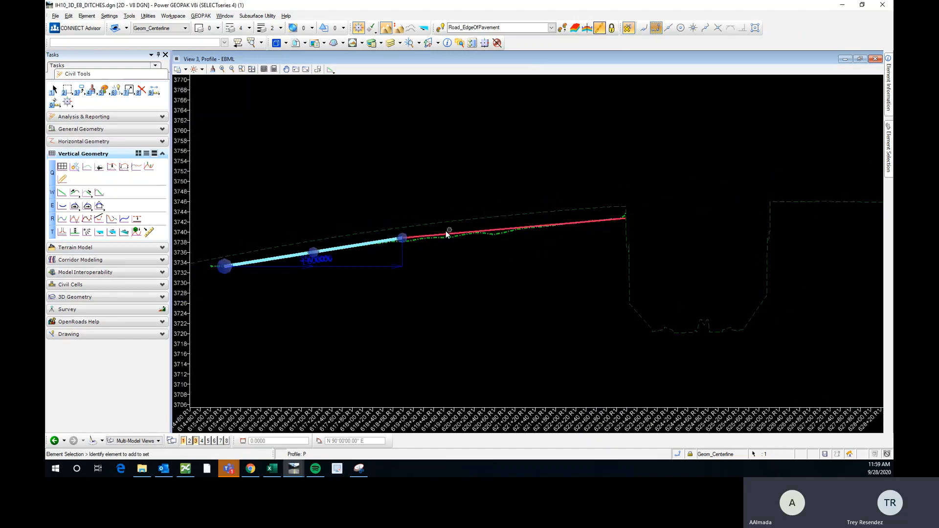
scroll(313, 260, "up", 2)
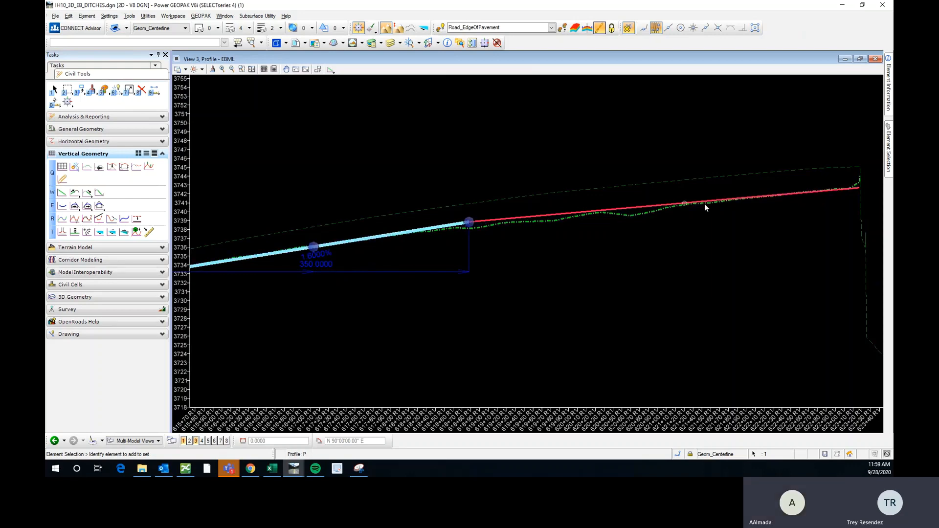
scroll(830, 197, "down", 2)
scroll(586, 223, "up", 2)
left_click(515, 245)
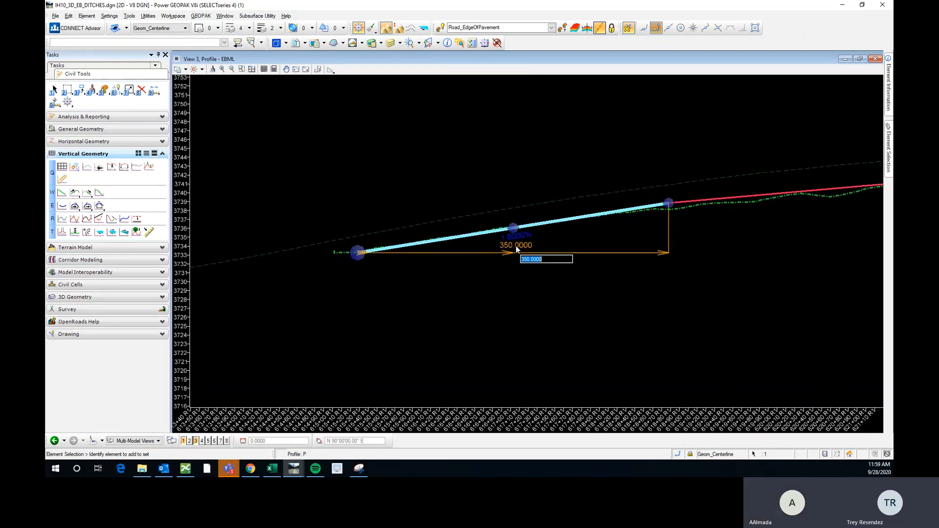
type("325")
key("Return")
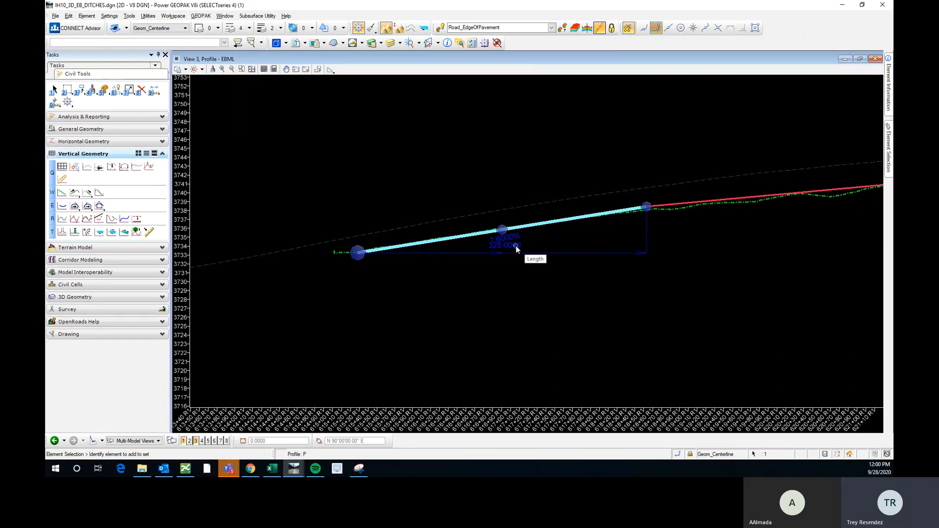
Set the second, flatter profile line's slope to 0.9%
scroll(440, 251, "down", 1)
left_click(575, 223)
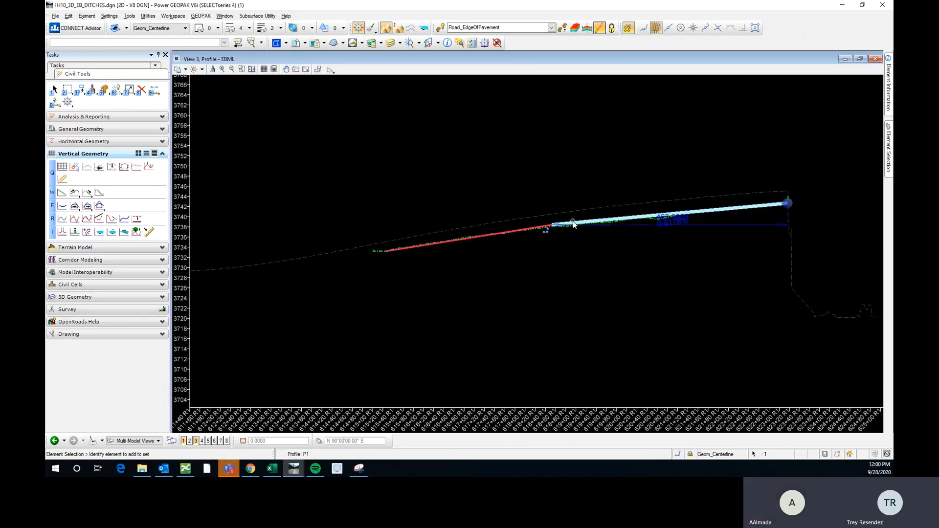
scroll(656, 224, "up", 1)
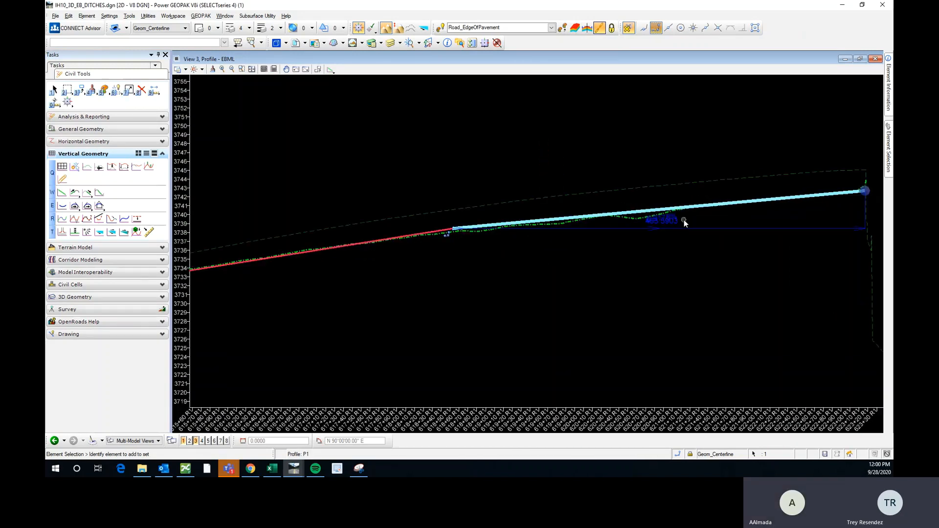
scroll(516, 226, "down", 1)
scroll(579, 227, "up", 1)
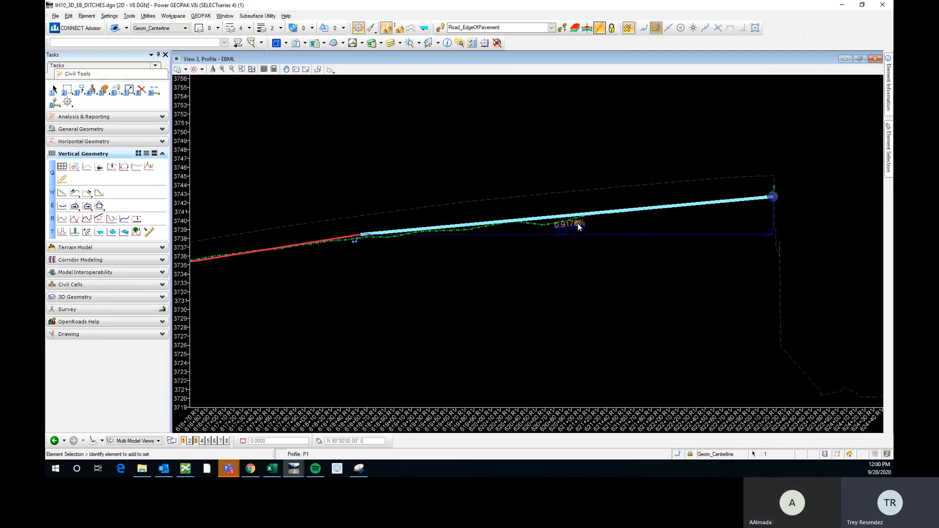
left_click(579, 225)
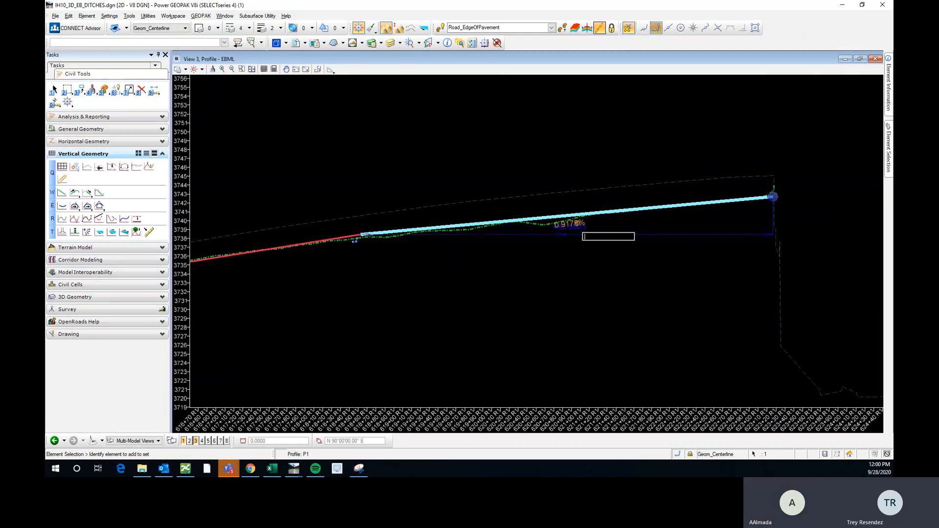
type(".9")
key("Return")
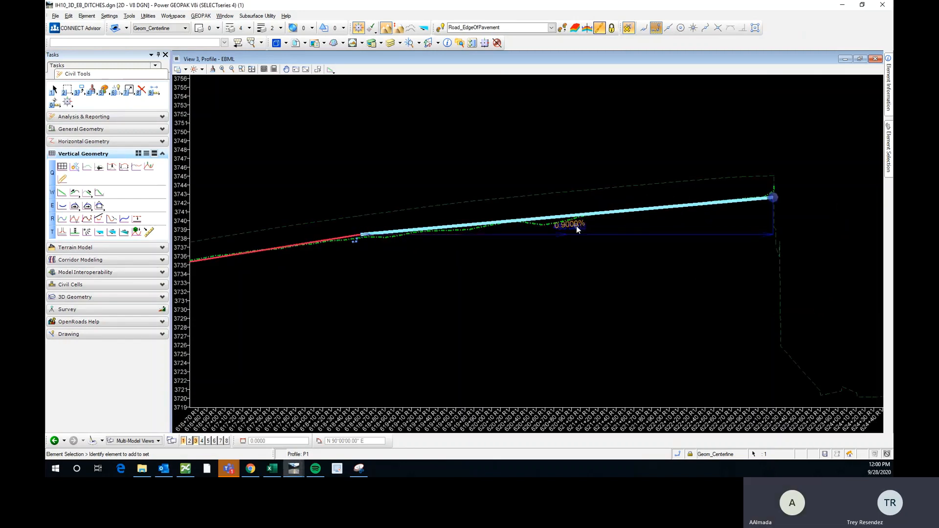
left_click(582, 229)
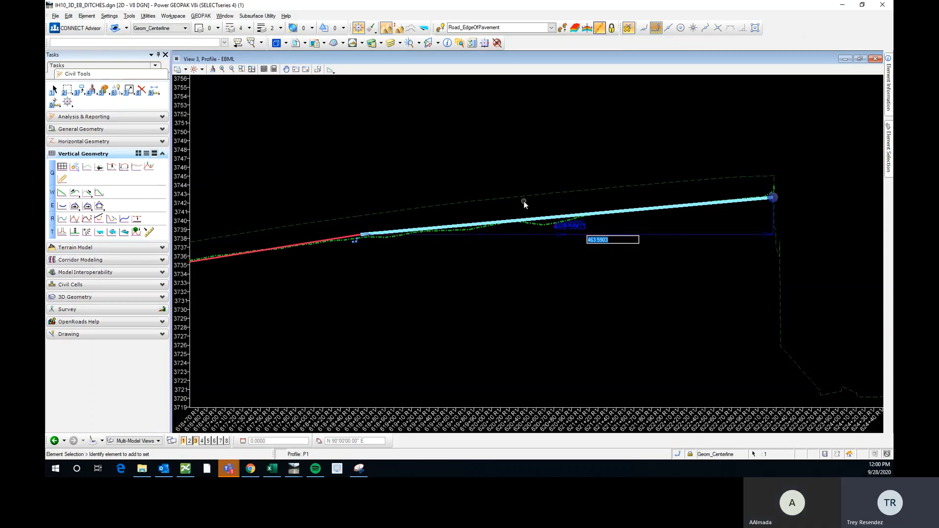
scroll(509, 198, "down", 5)
key("Escape")
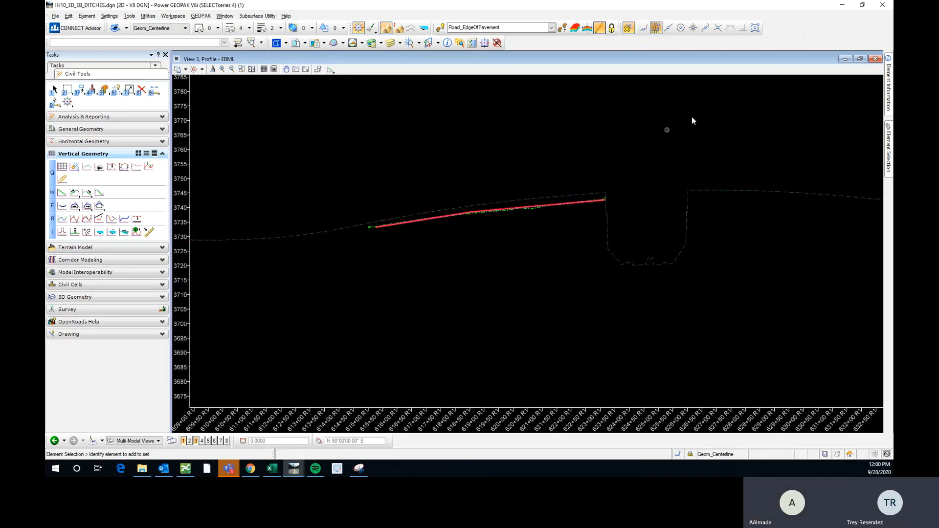
Restore the side-by-side views and examine the ditch's far end in the plan view over the aerial imagery
left_click(860, 58)
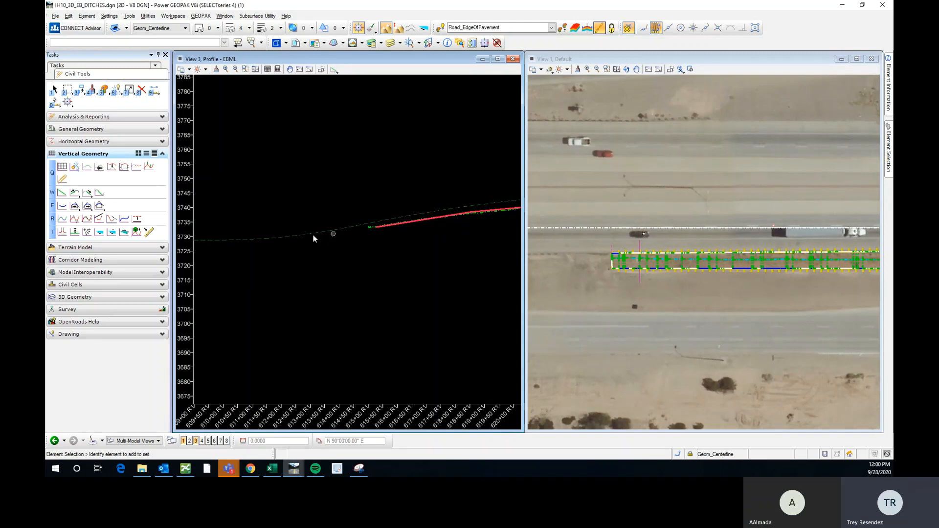
scroll(313, 235, "down", 1)
scroll(468, 215, "up", 2)
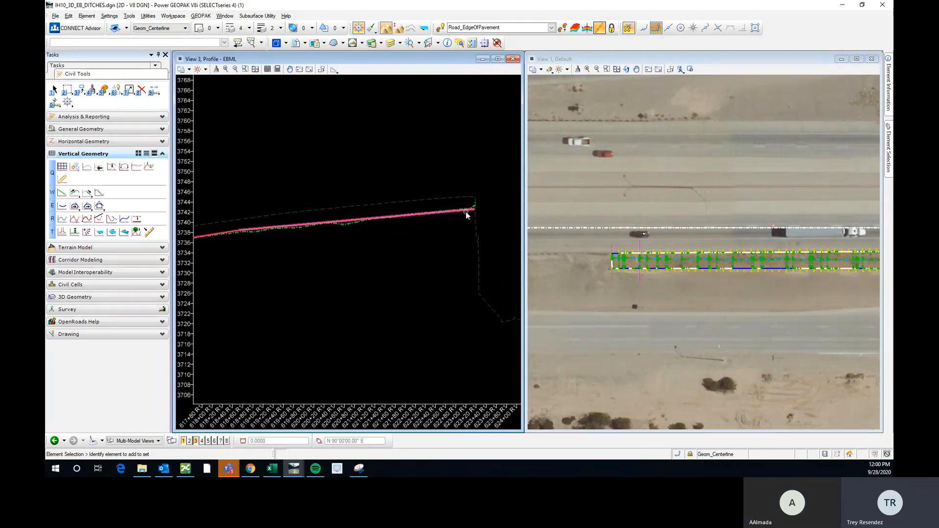
scroll(550, 242, "down", 2)
middle_click_drag(862, 248, 735, 228)
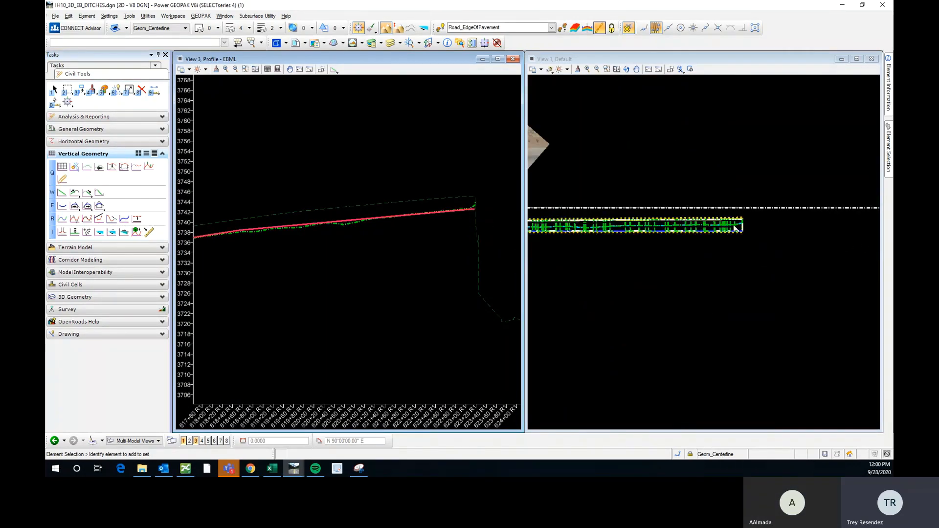
scroll(736, 228, "up", 2)
scroll(736, 223, "up", 2)
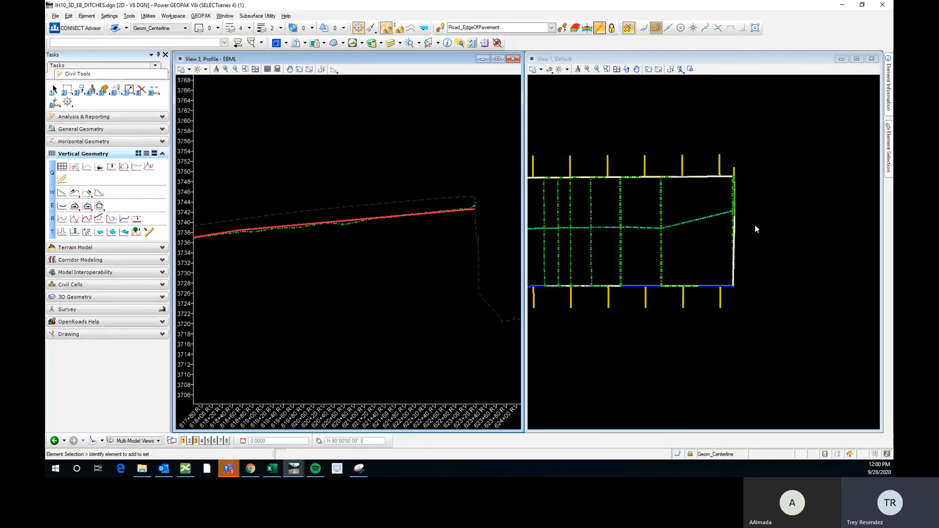
scroll(746, 222, "down", 2)
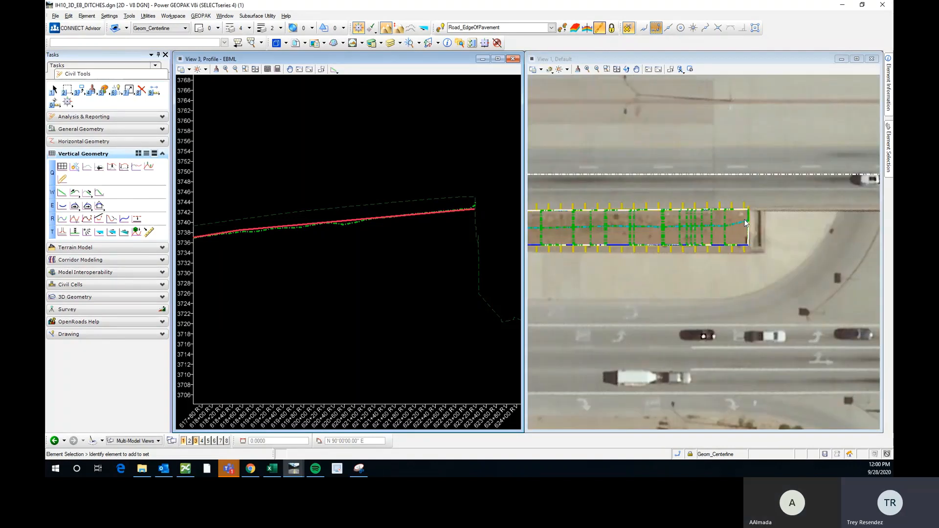
scroll(750, 225, "up", 2)
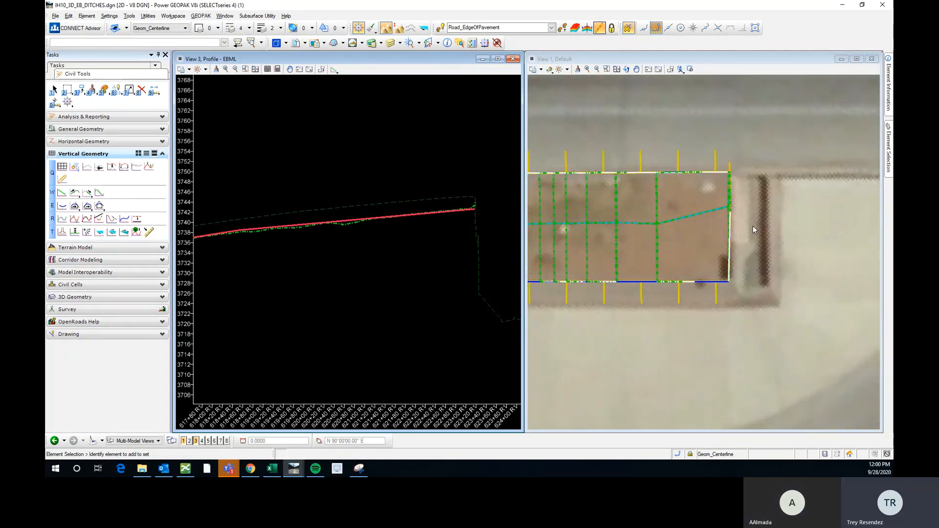
Lengthen the second profile line slightly so its end meets the vertical drop at the ditch's far end in the maximized profile view
left_click(478, 210)
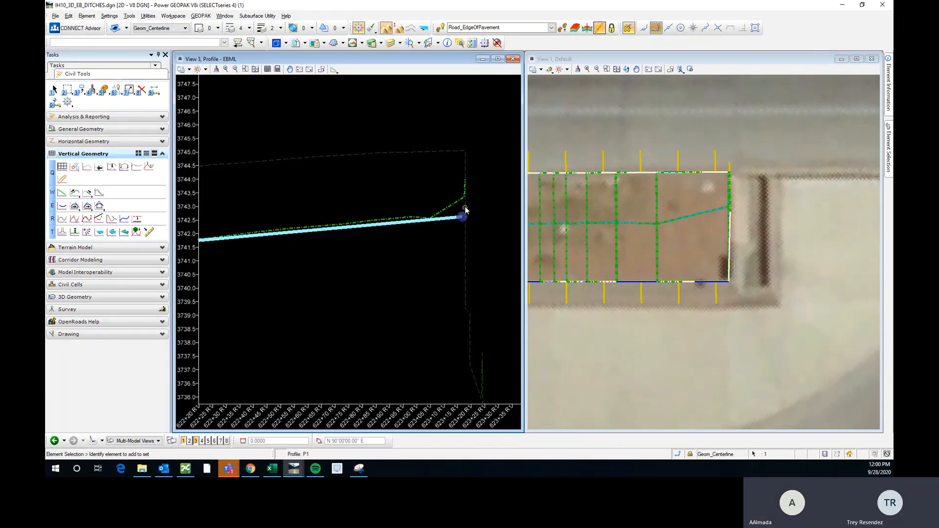
scroll(367, 242, "up", 2)
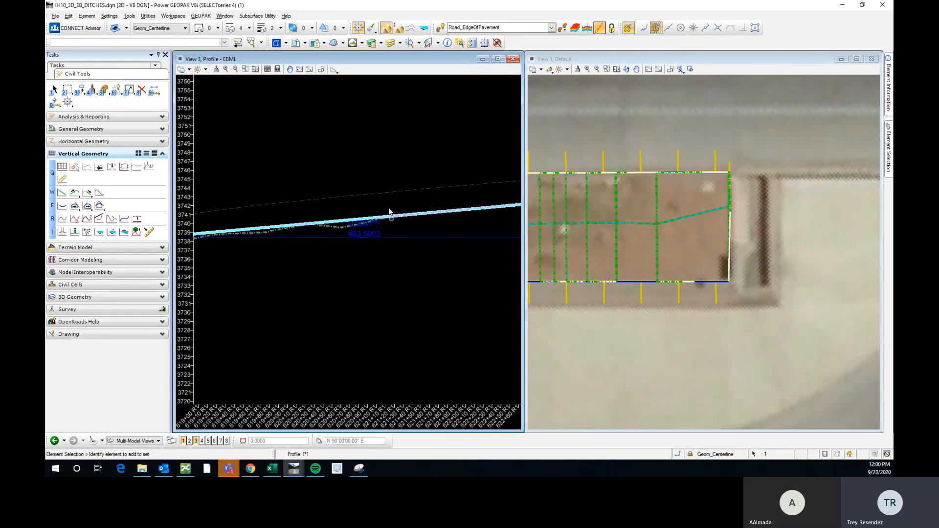
left_click(498, 59)
left_click(370, 230)
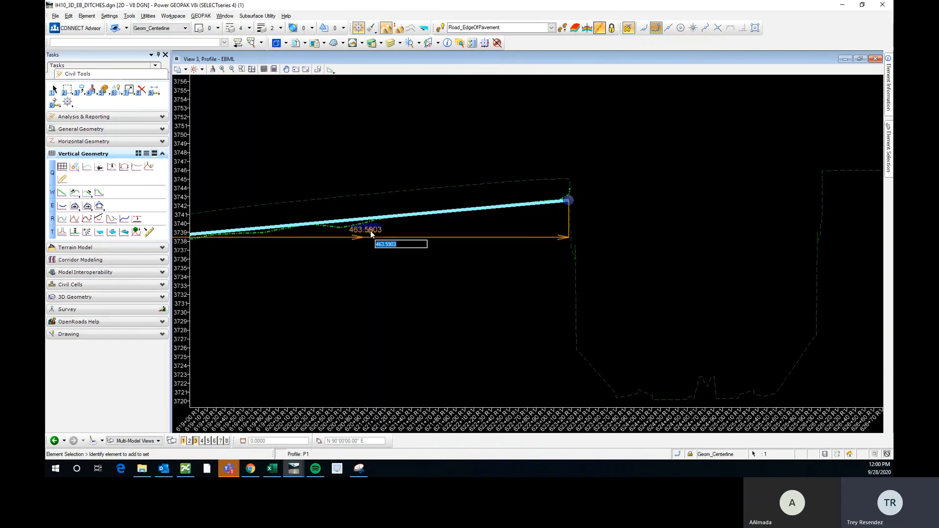
type("463.5")
key("Return")
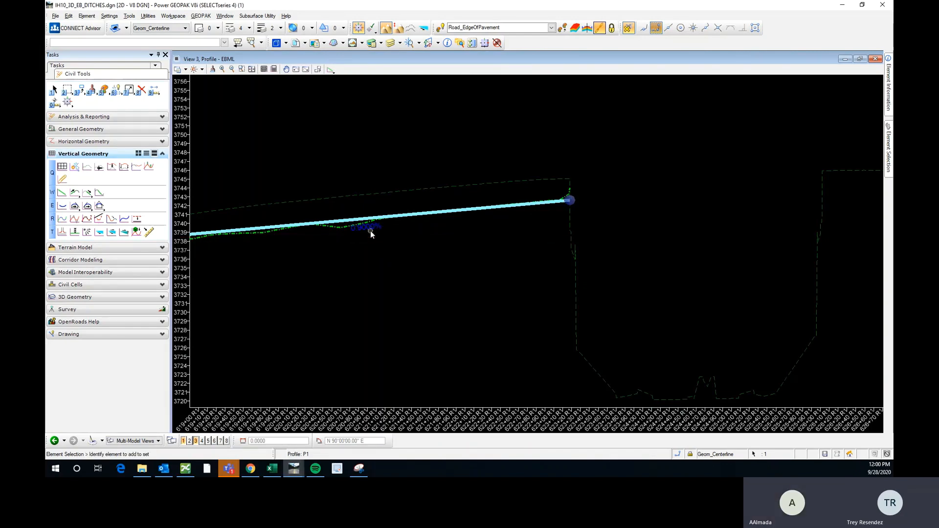
scroll(582, 194, "up", 4)
scroll(592, 243, "down", 4)
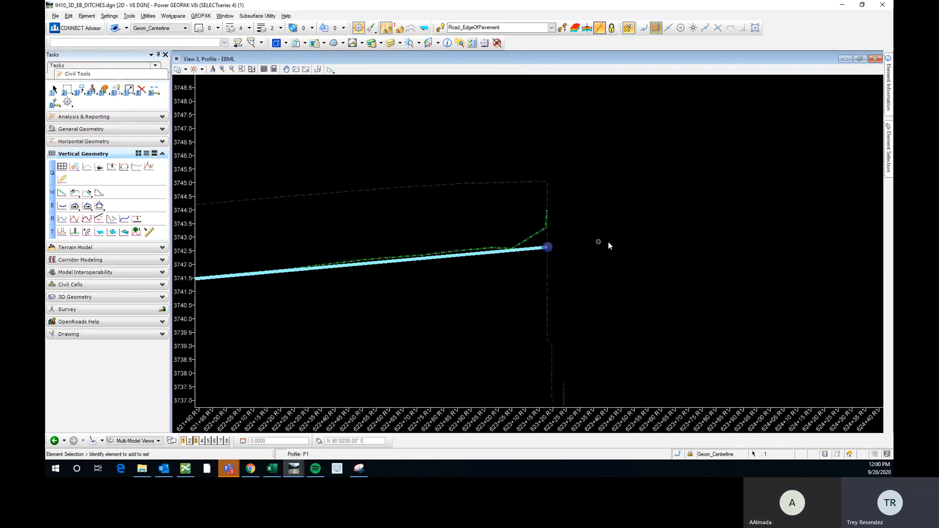
scroll(675, 257, "down", 5)
scroll(634, 260, "up", 5)
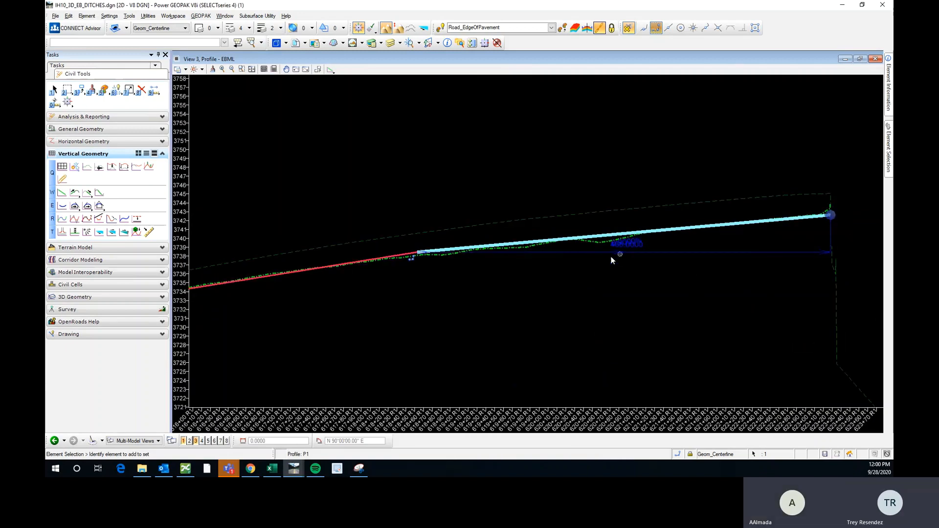
Examine the first profile line's low end against the short flat stretch of ditch ground before it
scroll(613, 260, "down", 2)
left_click(438, 259)
left_click(382, 275)
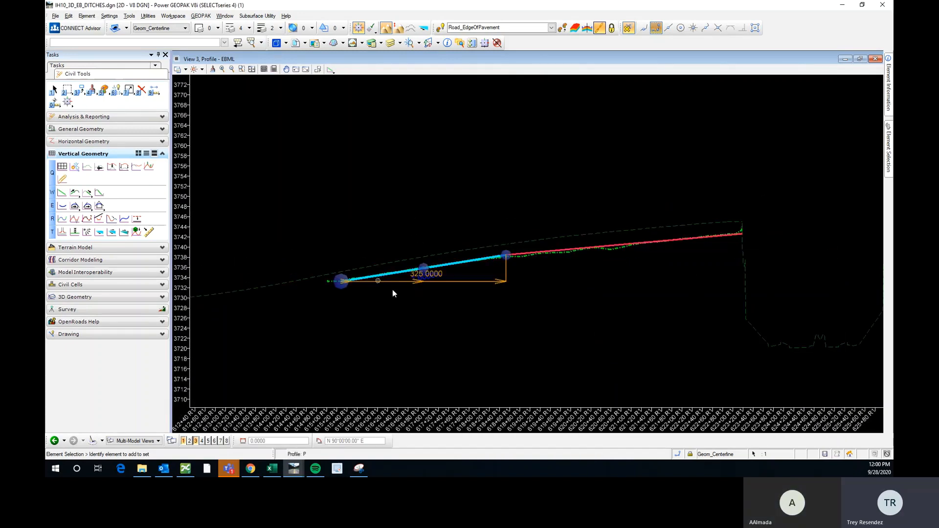
scroll(420, 282, "up", 2)
scroll(427, 278, "down", 2)
scroll(362, 281, "up", 4)
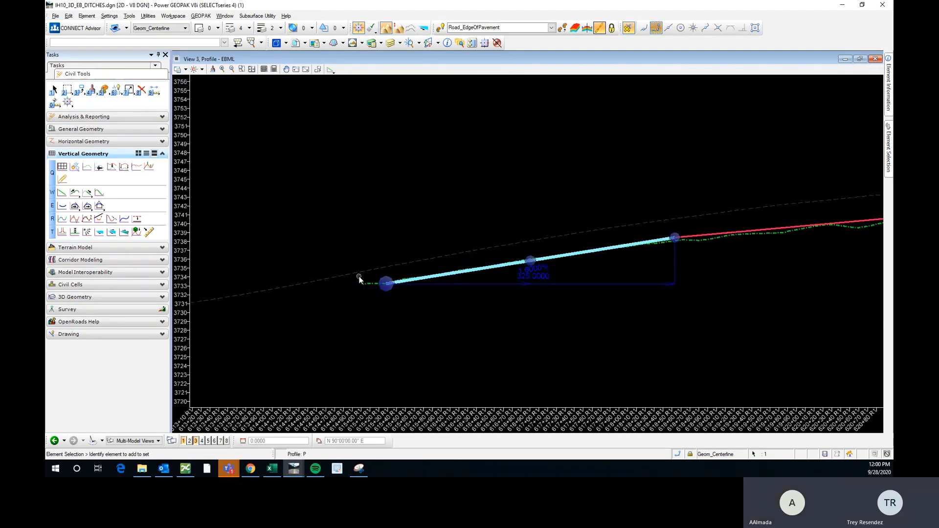
scroll(372, 291, "up", 3)
scroll(382, 250, "down", 2)
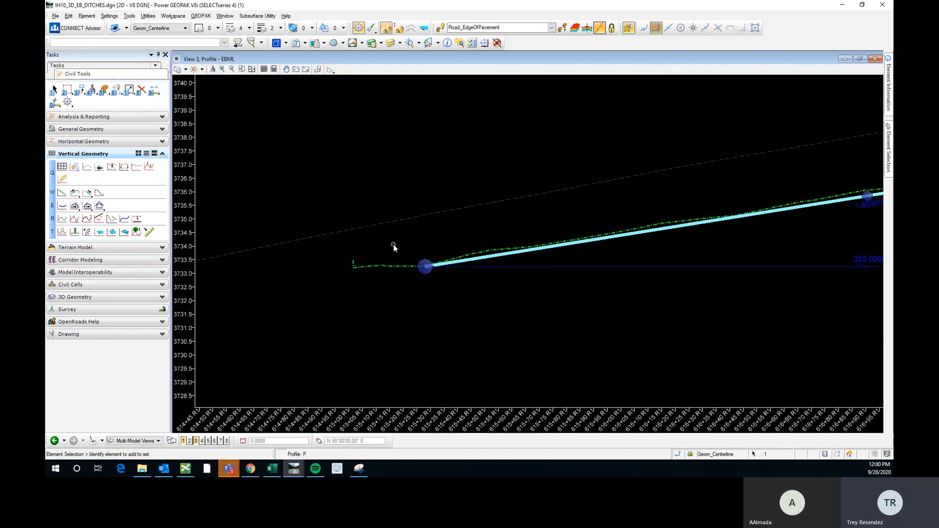
left_click(391, 245)
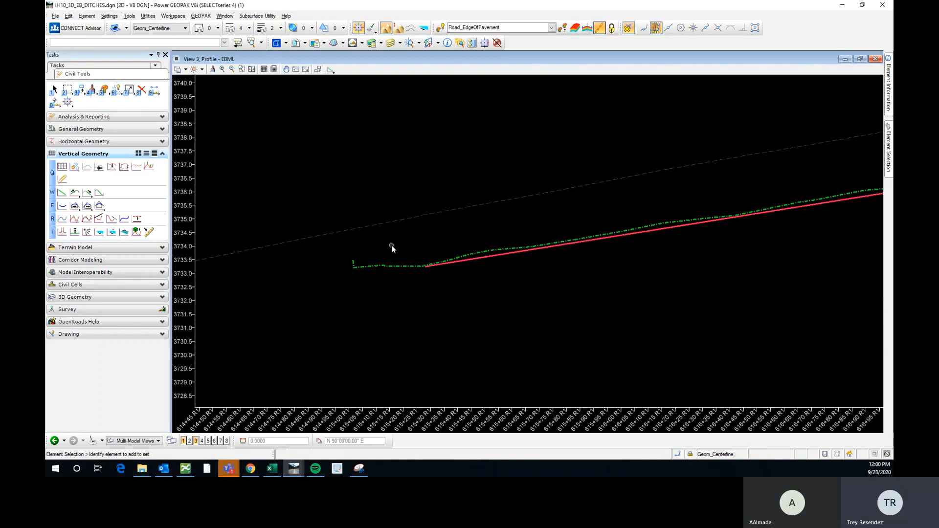
Draw a third profile line about 47 long from the first line's low end back past the start of the existing ditch ground
left_click(62, 192)
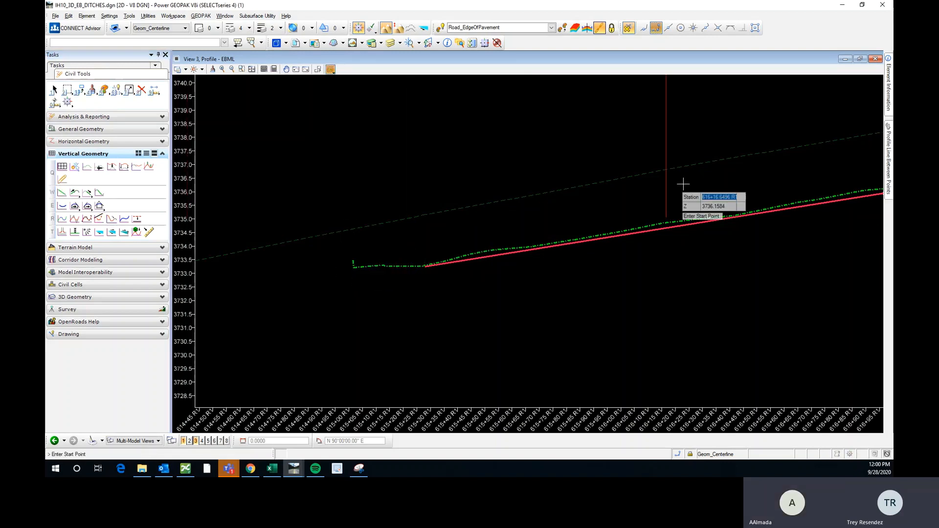
mouse_move(887, 149)
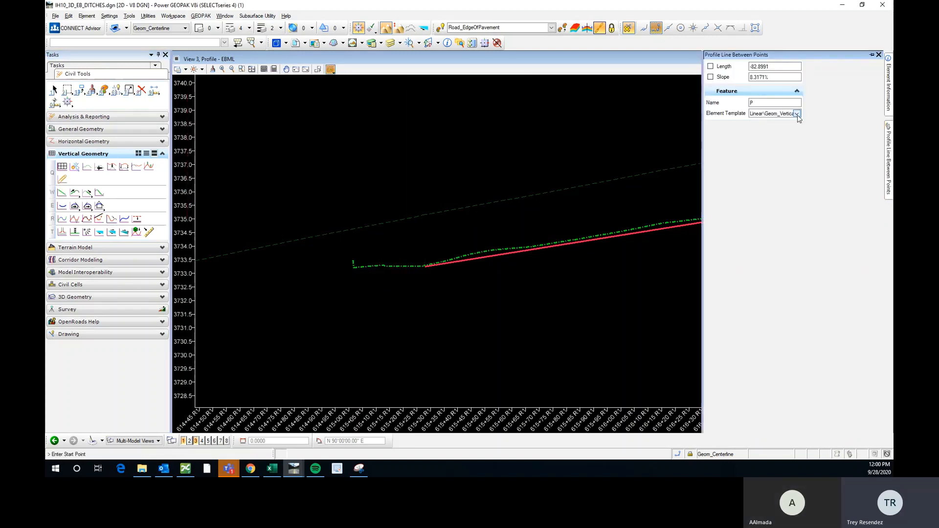
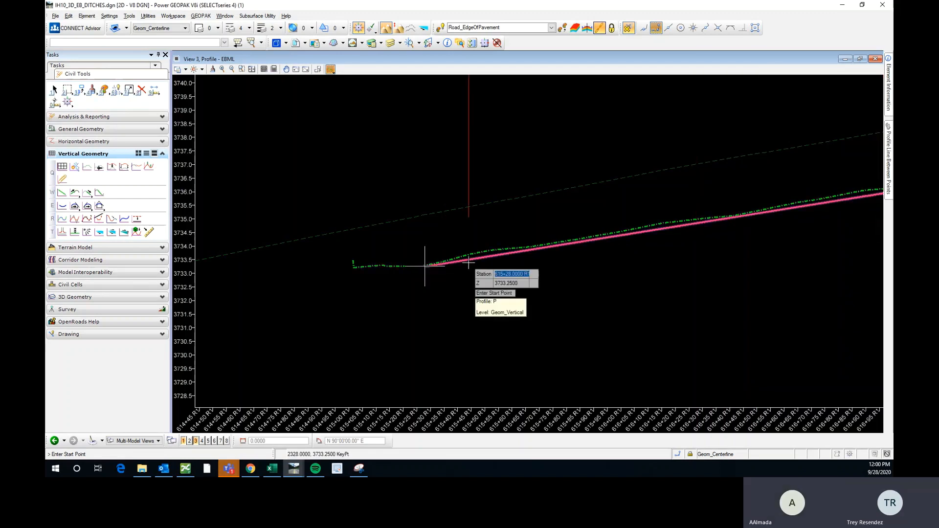
left_click(424, 266)
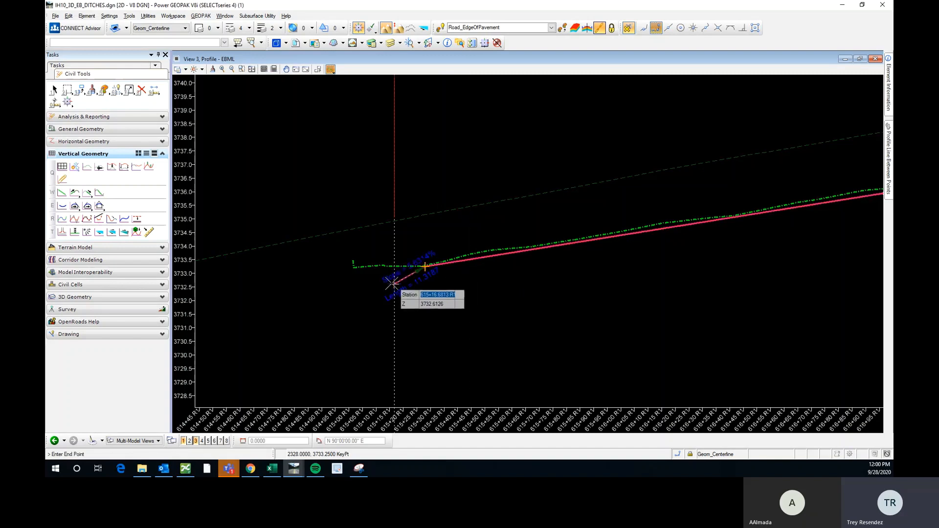
left_click(297, 262)
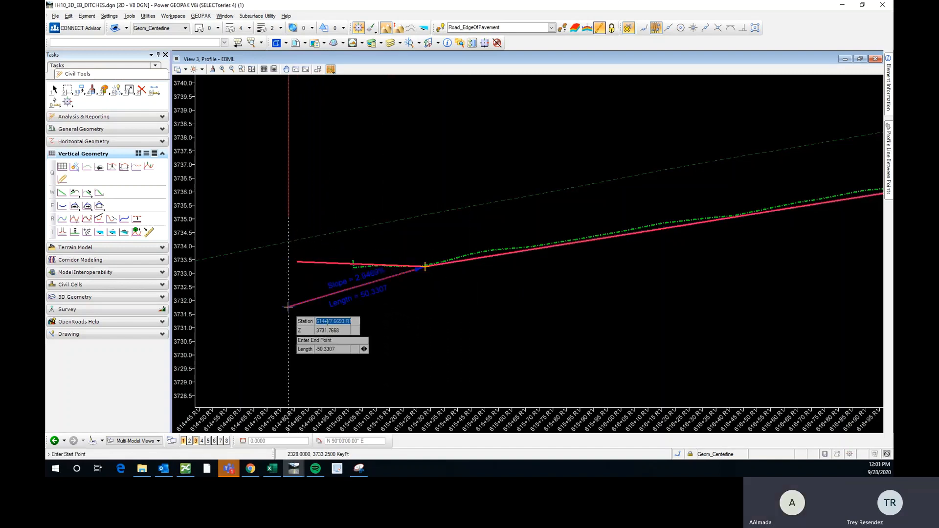
Set the new short profile line's slope to -0.35% and its length to 25, drawn back from the first line's low end
left_click(336, 266)
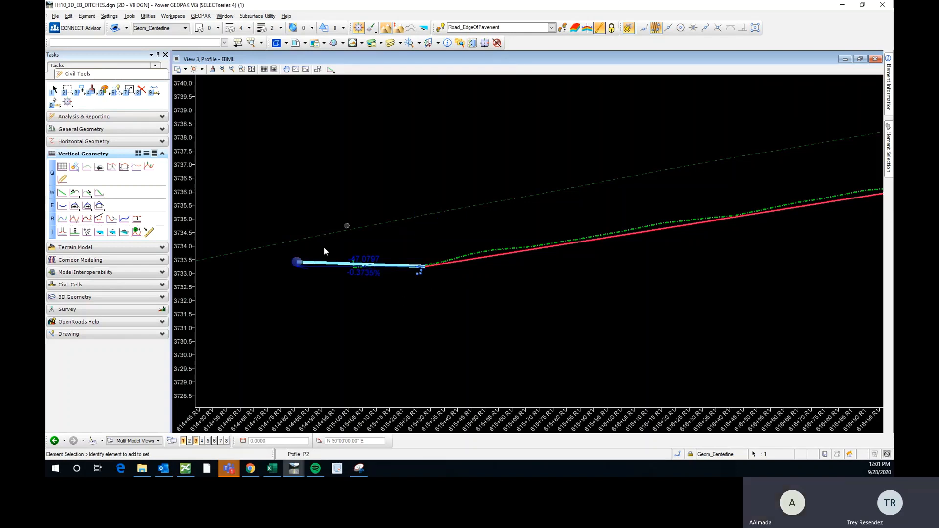
scroll(354, 270, "up", 2)
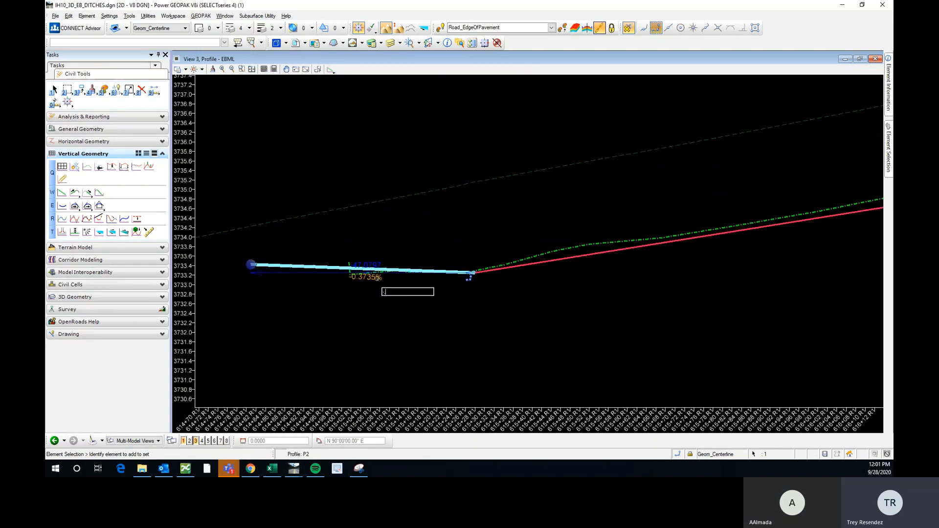
type("-.35")
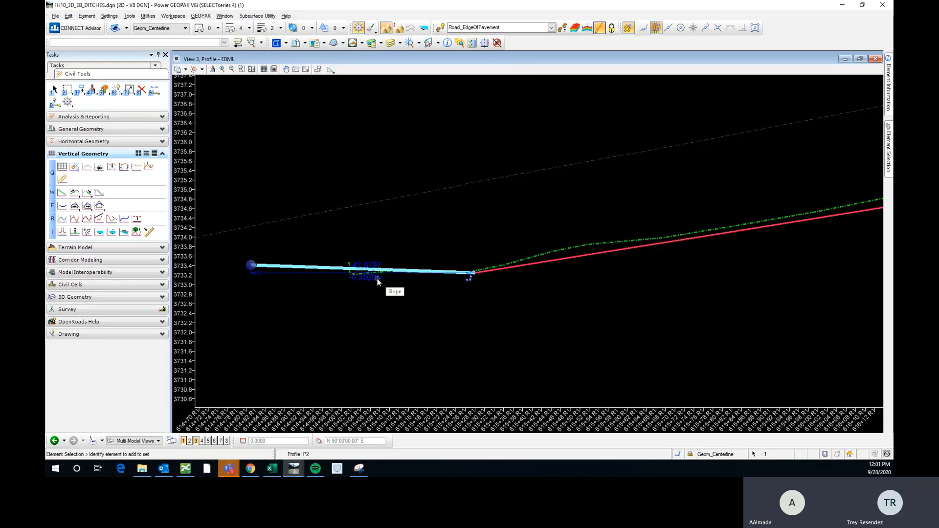
key("Return")
left_click(376, 265)
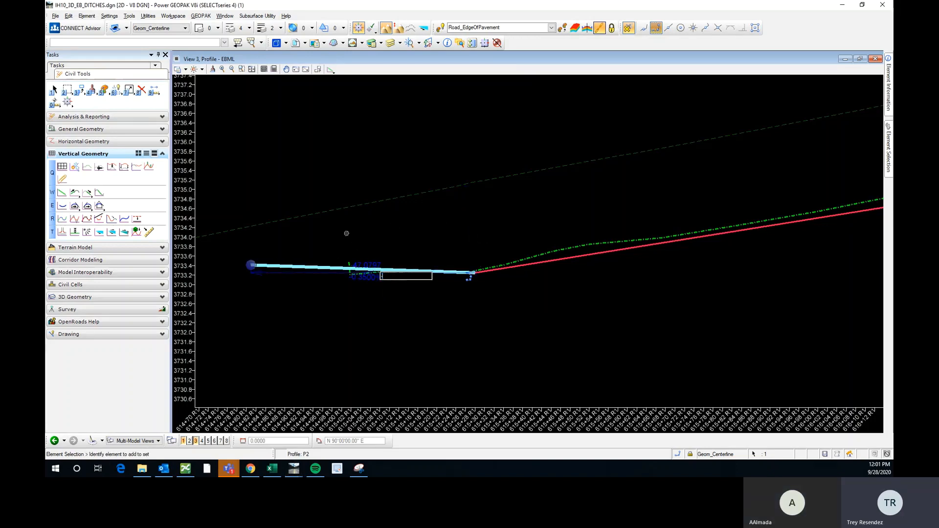
key("Return")
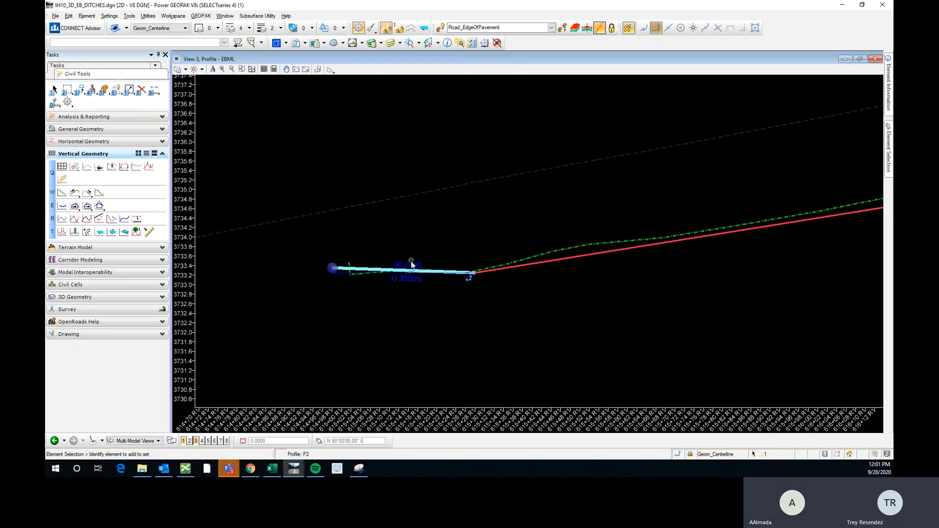
left_click(411, 265)
type("-25")
key("Return")
left_click(486, 215)
Join the three connected ditch profile lines into one complex element named P_DCH_1
scroll(313, 280, "down", 5)
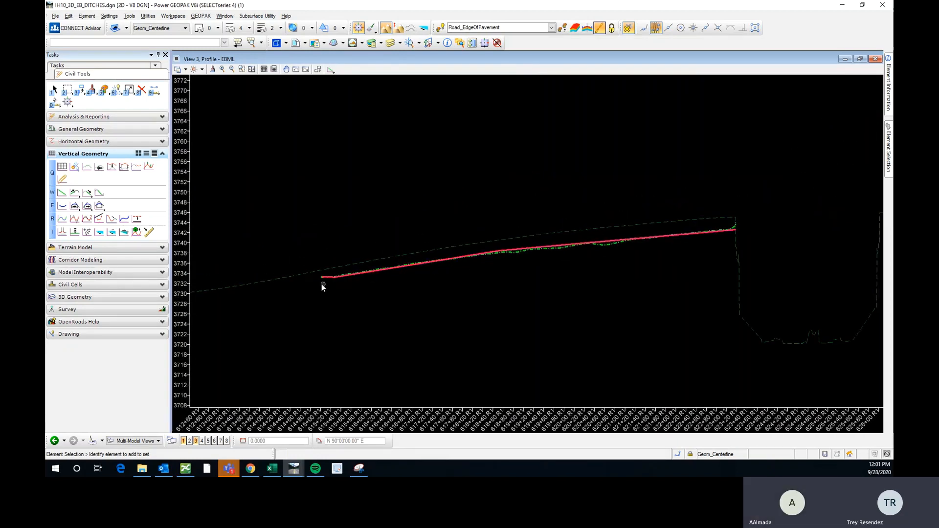
scroll(321, 284, "up", 4)
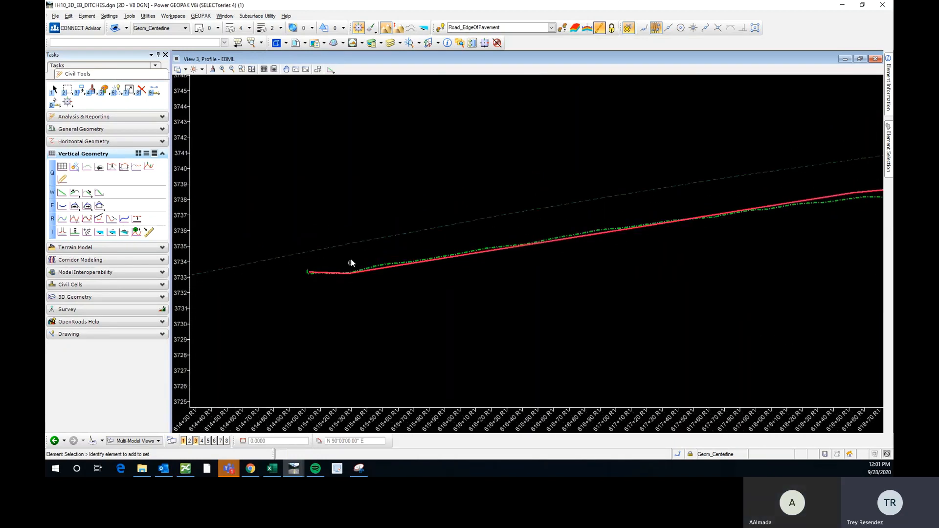
left_click(62, 218)
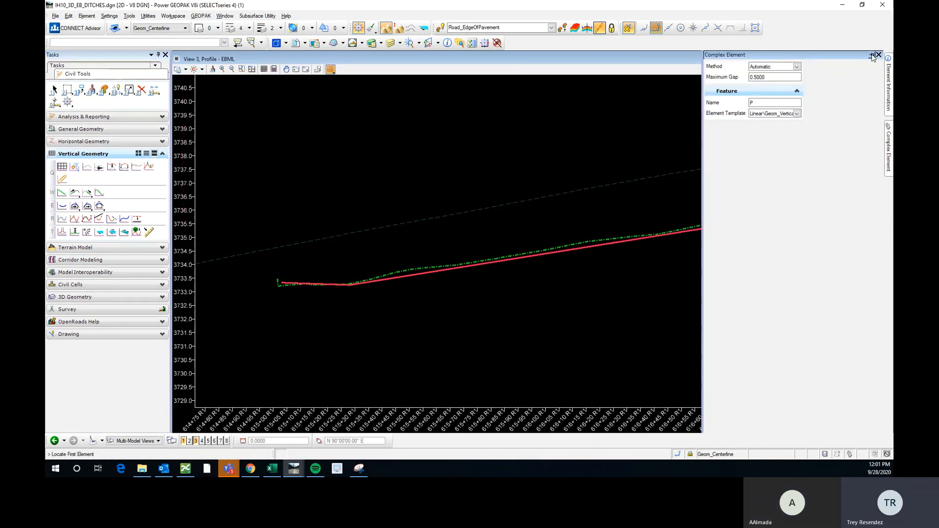
left_click(874, 55)
left_click(777, 103)
type("P")
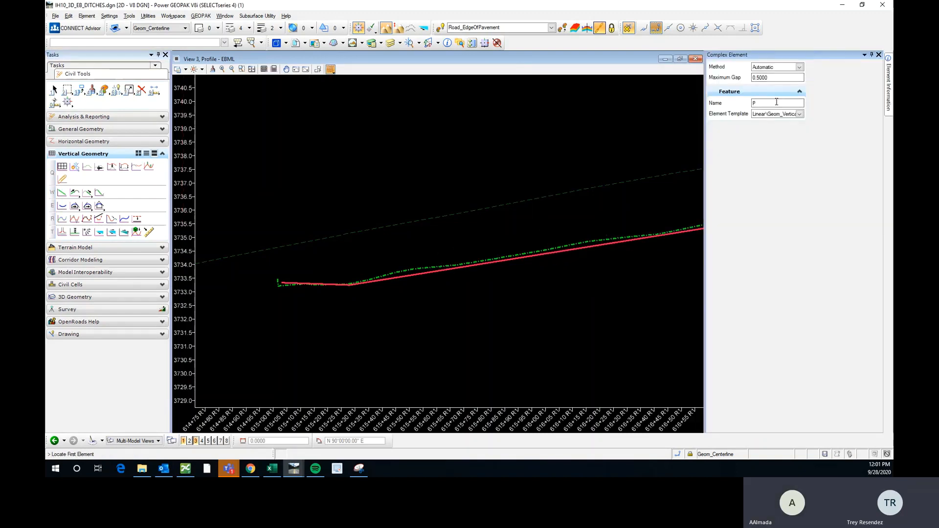
type("_DCH_1")
scroll(252, 299, "down", 2)
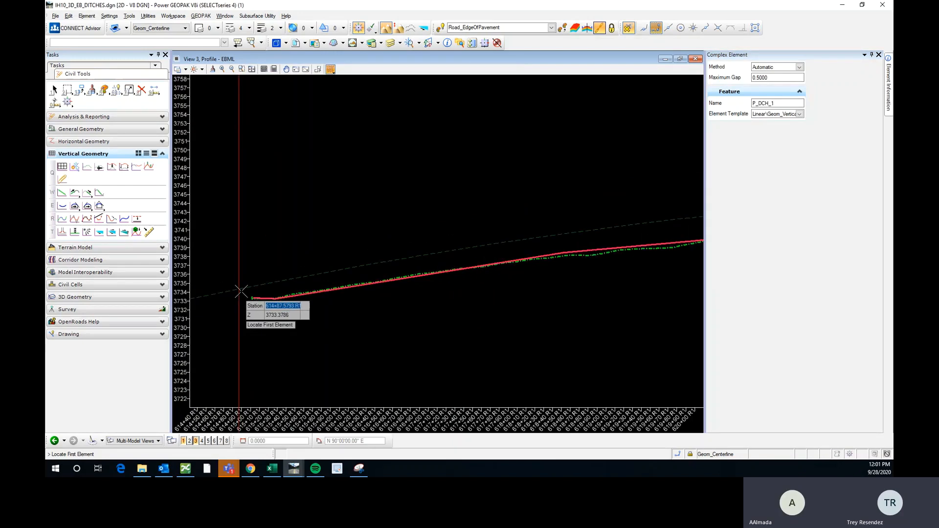
scroll(255, 301, "up", 2)
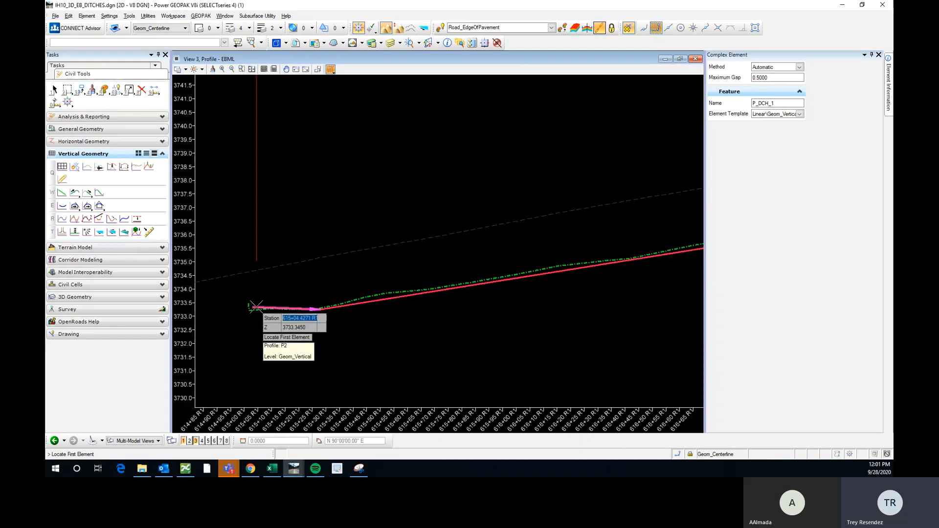
left_click(255, 308)
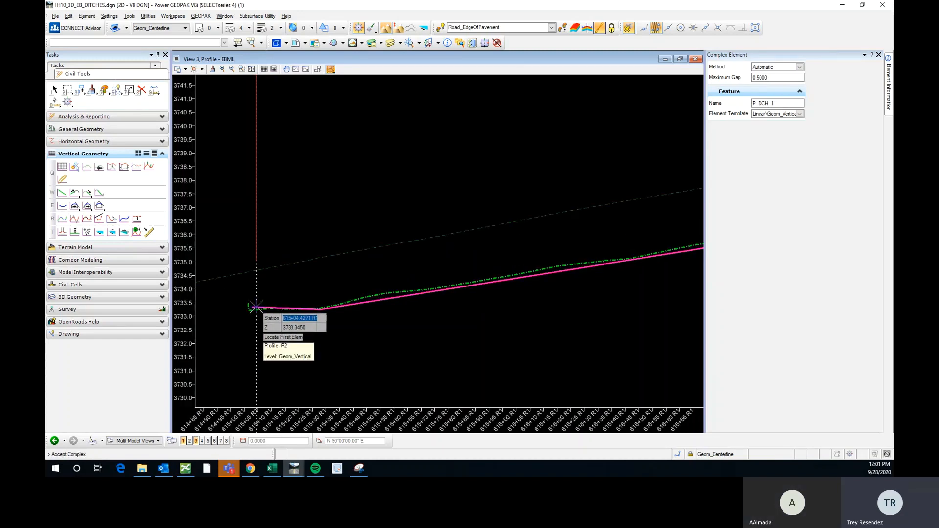
scroll(229, 311, "down", 6)
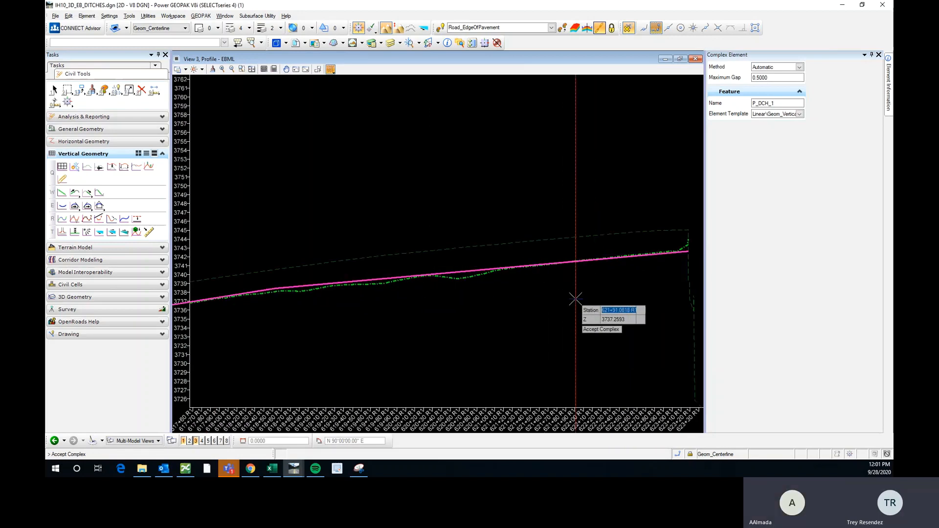
left_click(598, 279)
key("Escape")
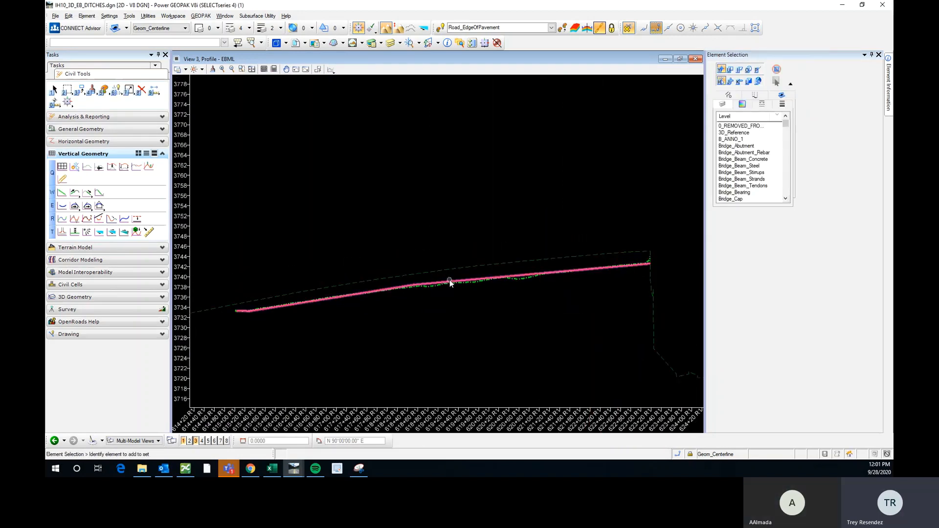
left_click(871, 54)
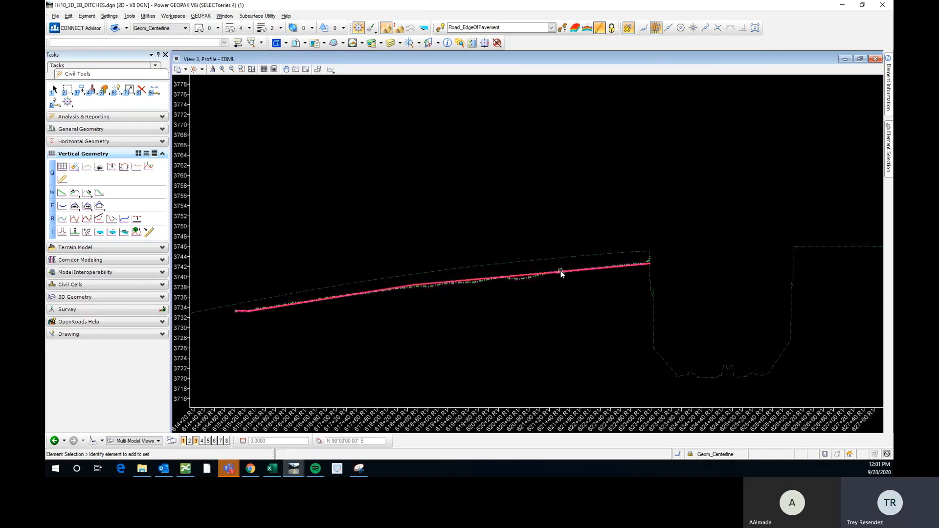
Close the EBML profile view, maximize the plan view and examine the eastbound ditch's full extent over the aerial imagery
left_click(874, 59)
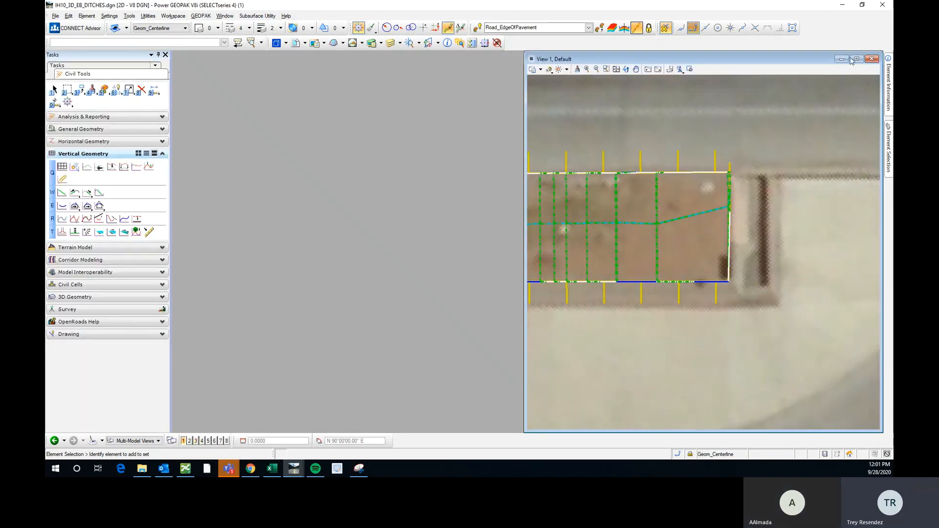
left_click(857, 60)
scroll(490, 274, "down", 5)
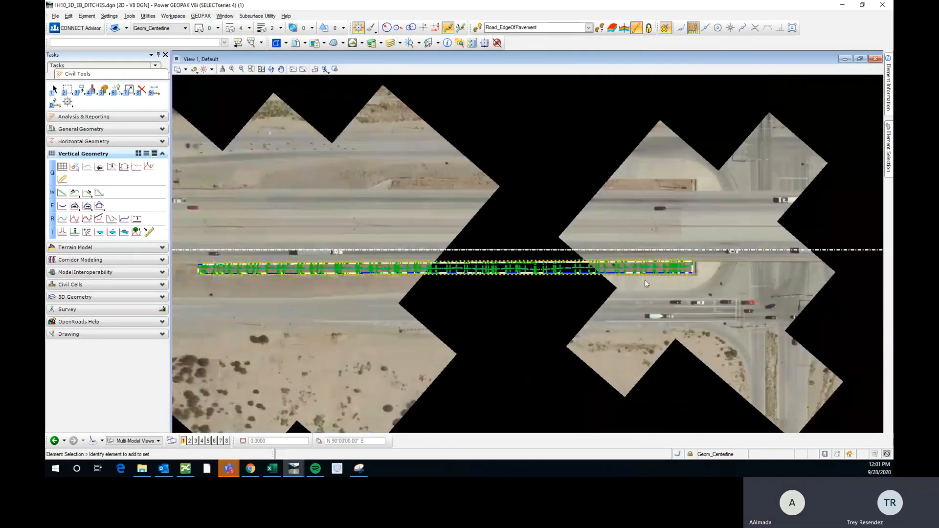
scroll(197, 269, "up", 2)
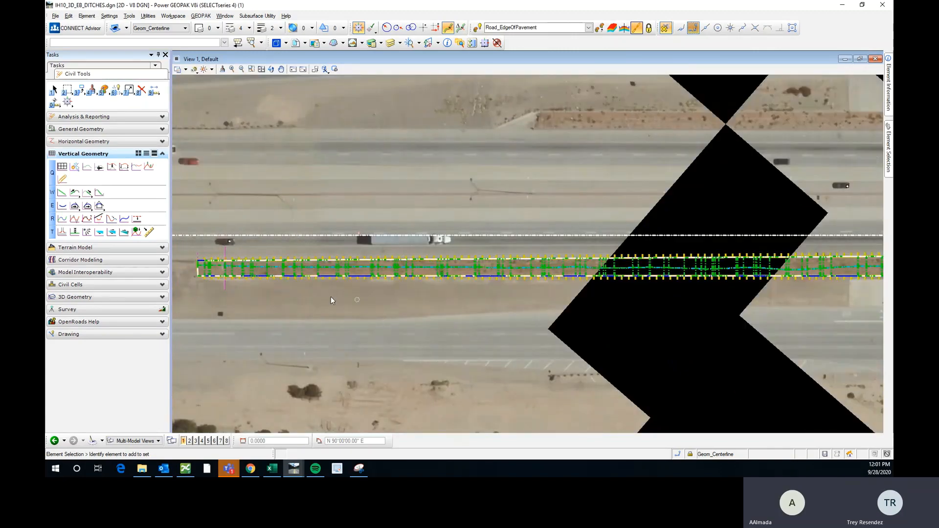
scroll(331, 297, "down", 2)
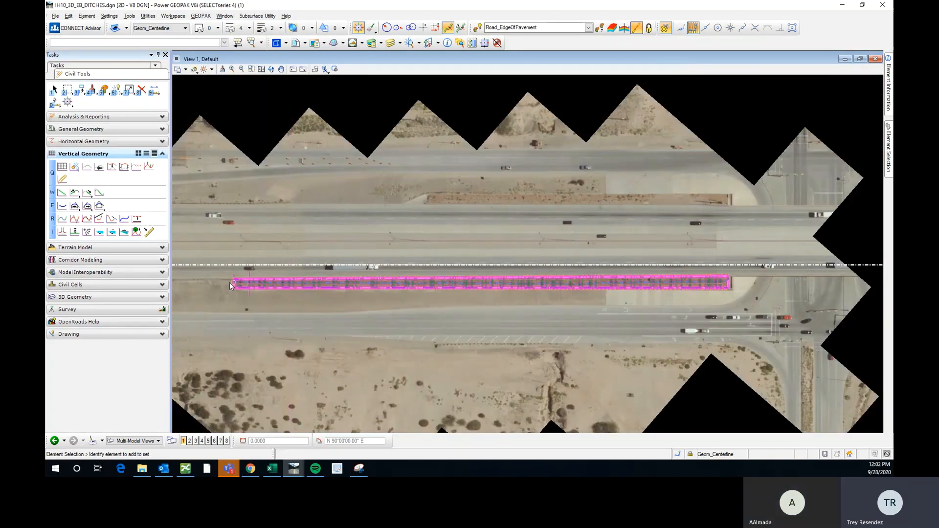
scroll(224, 281, "up", 2)
scroll(245, 284, "down", 2)
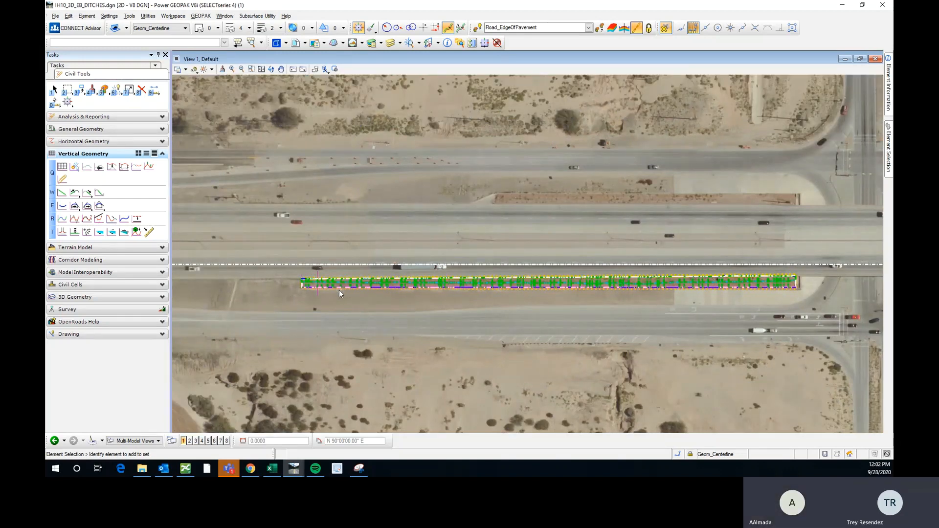
scroll(339, 290, "up", 2)
left_click(84, 141)
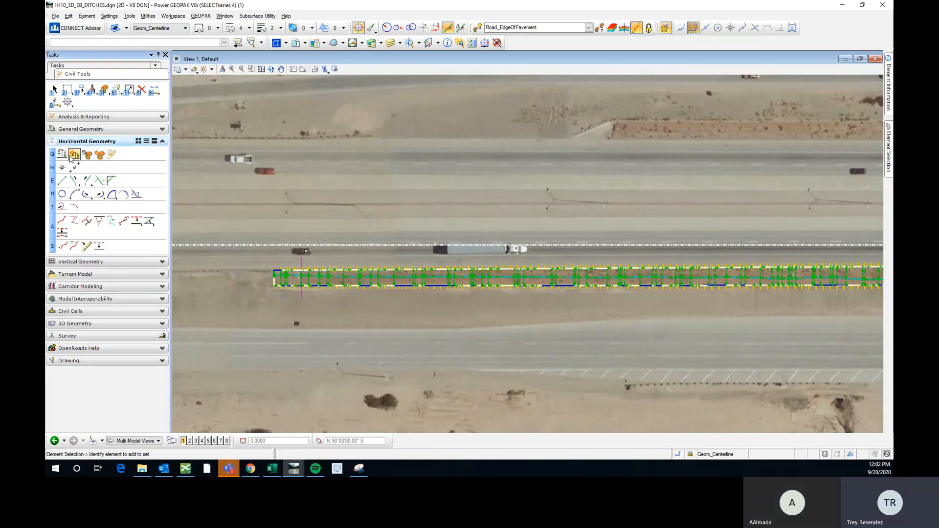
left_click(62, 180)
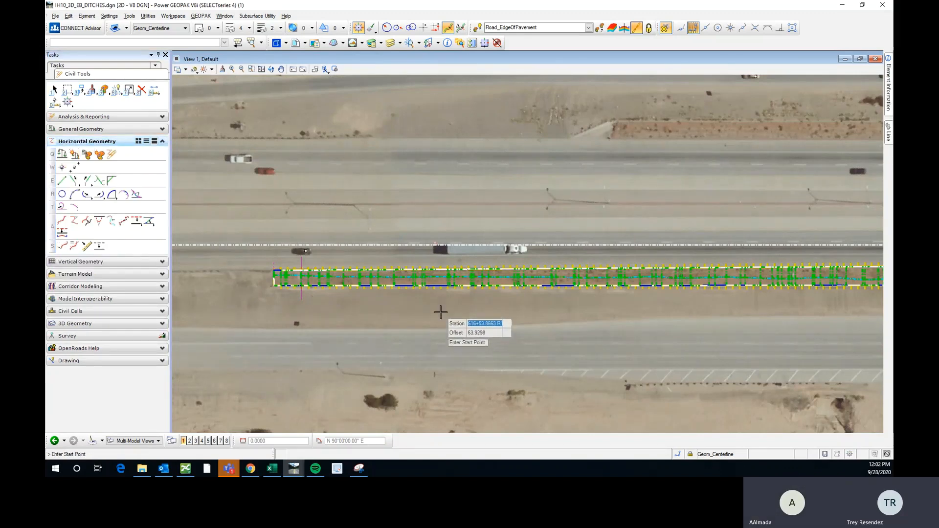
scroll(344, 295, "up", 2)
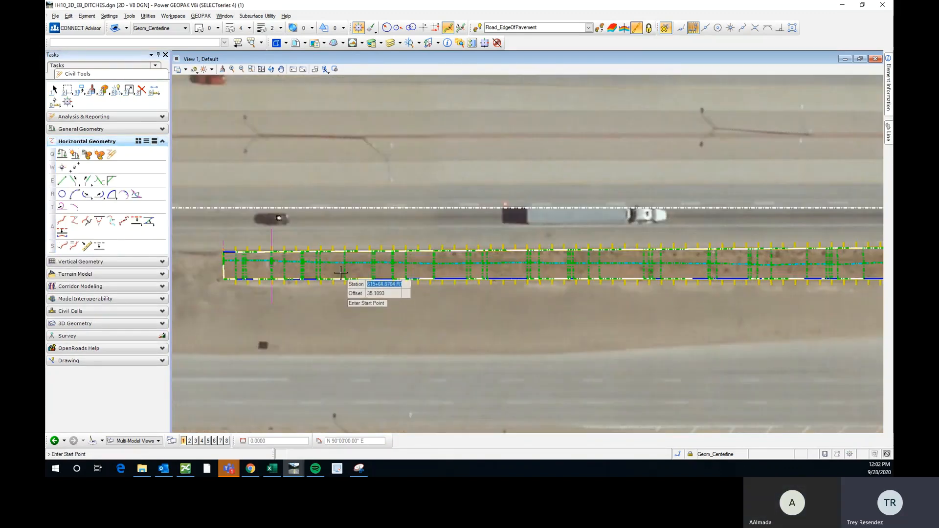
scroll(222, 288, "up", 2)
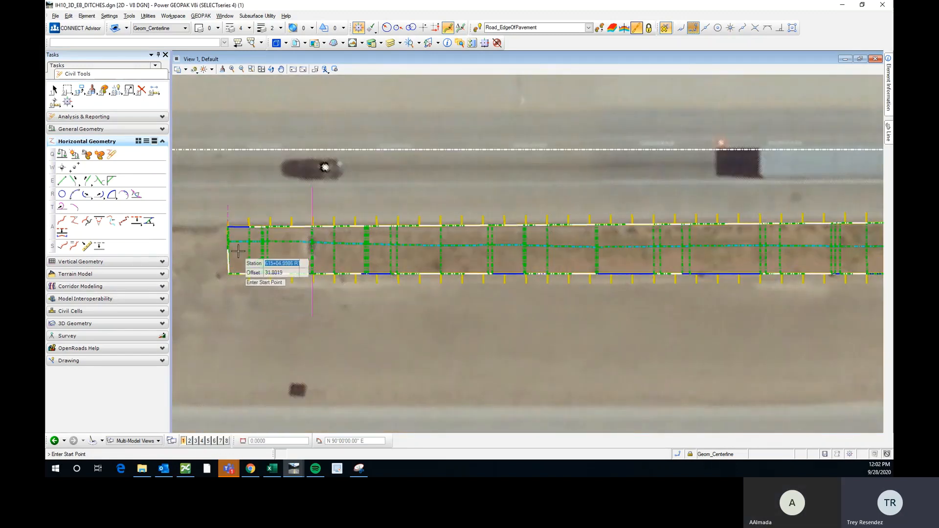
scroll(235, 249, "up", 2)
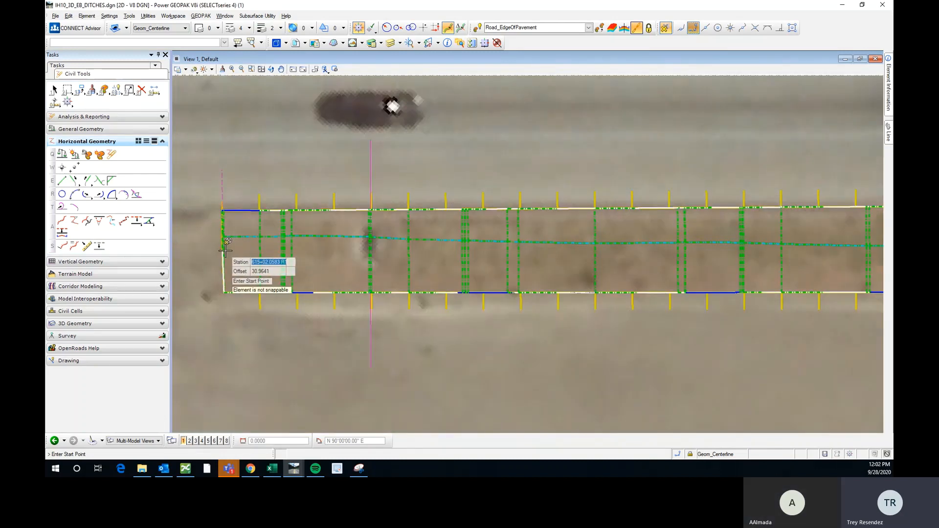
right_click(226, 251)
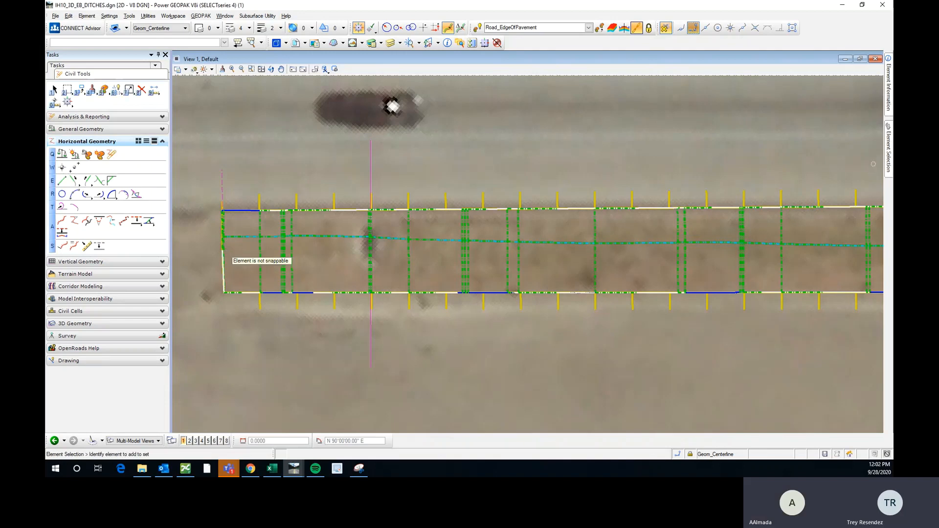
Start a horizontal geometry line and set its feature definition to V Channel
left_click(59, 183)
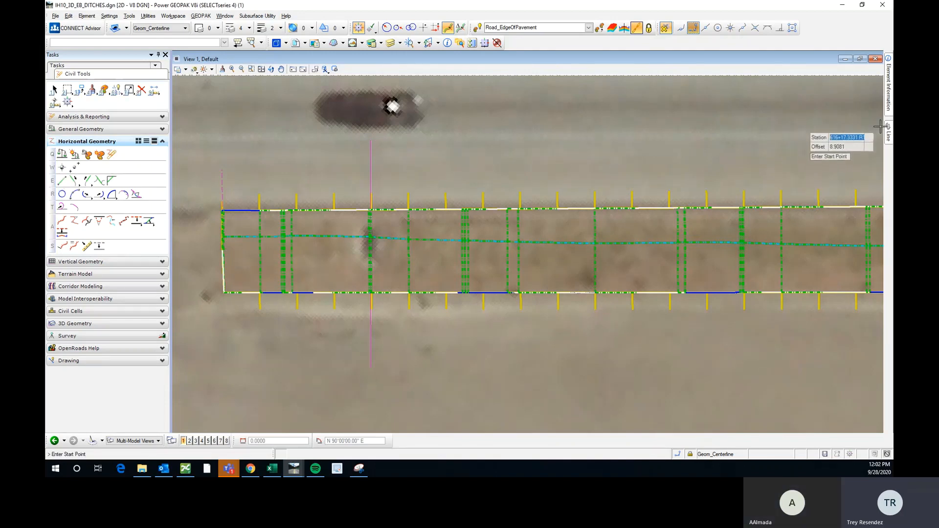
mouse_move(889, 132)
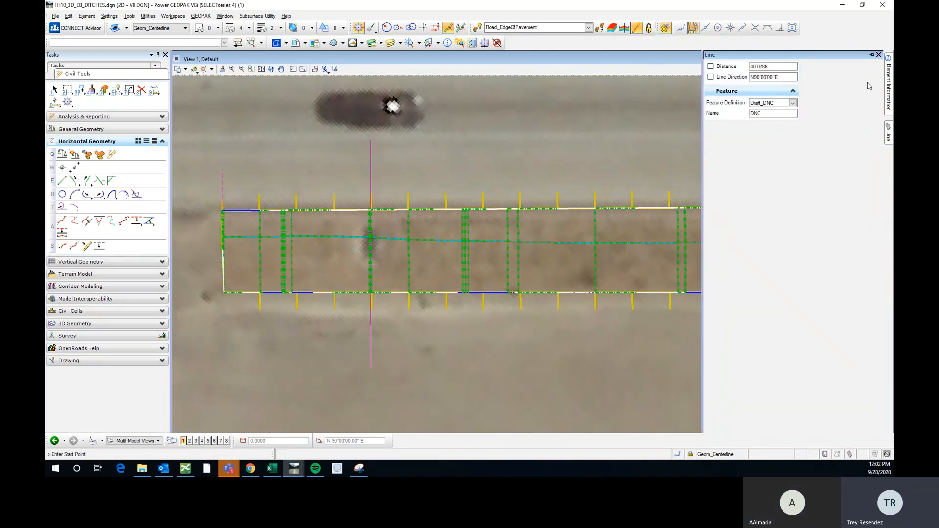
left_click(796, 104)
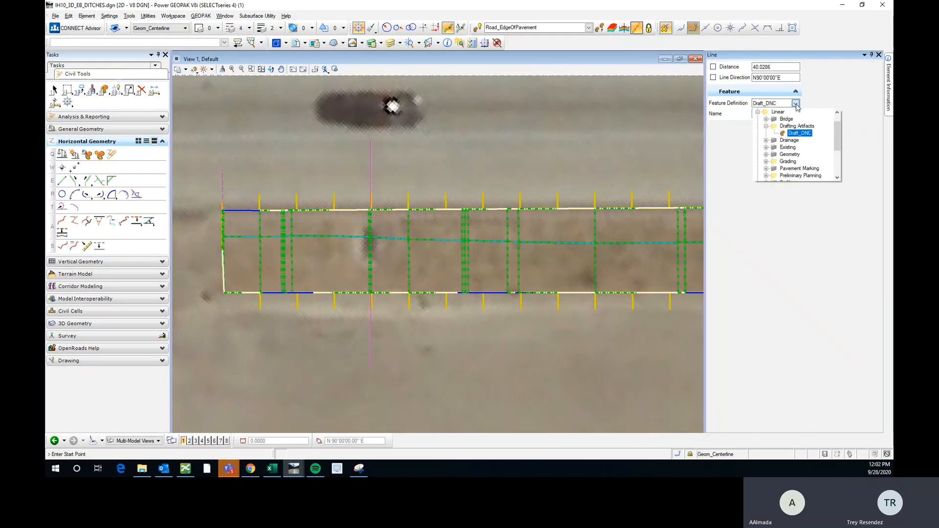
left_click(766, 141)
left_click(798, 168)
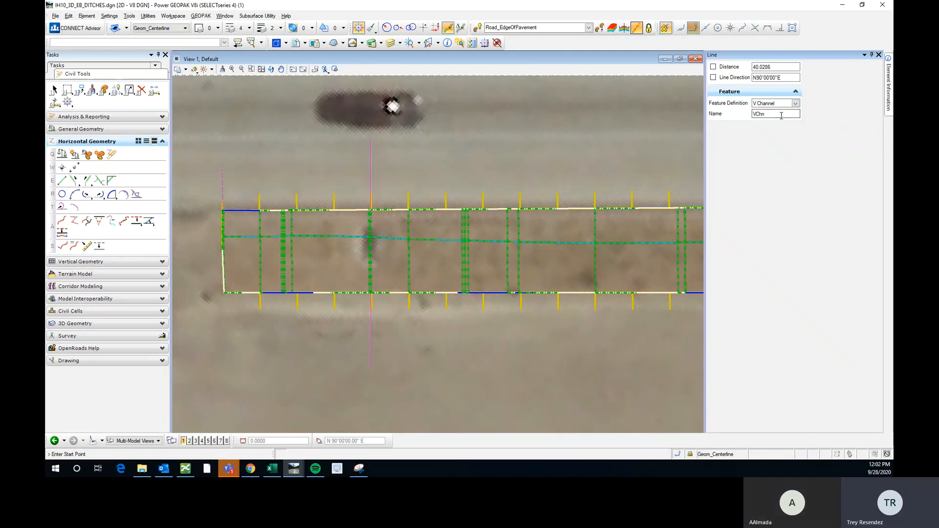
left_click_drag(782, 114, 751, 114)
scroll(338, 265, "down", 2)
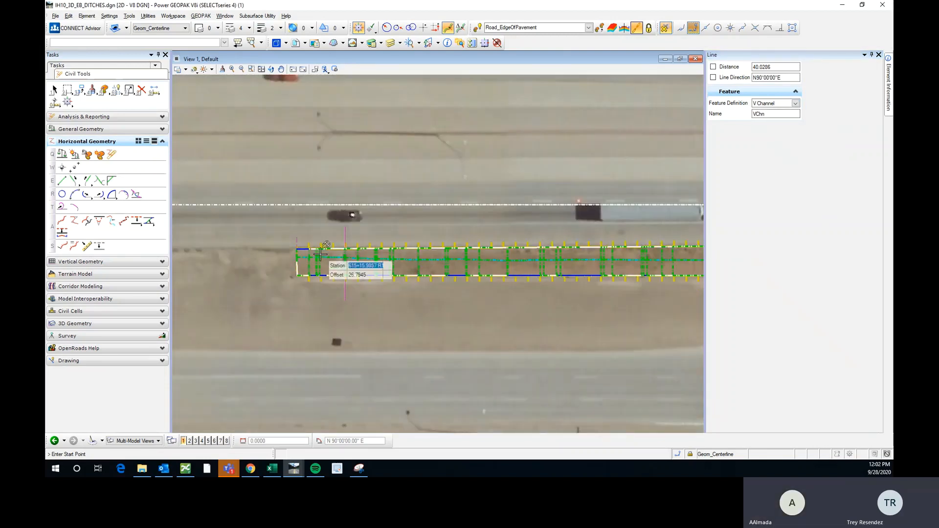
scroll(312, 256, "up", 1)
scroll(294, 266, "down", 3)
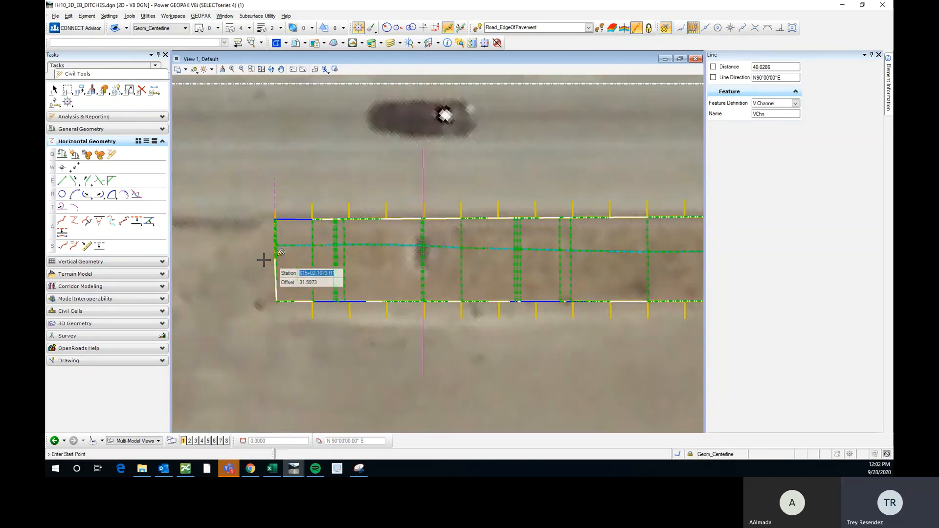
scroll(247, 259, "down", 2)
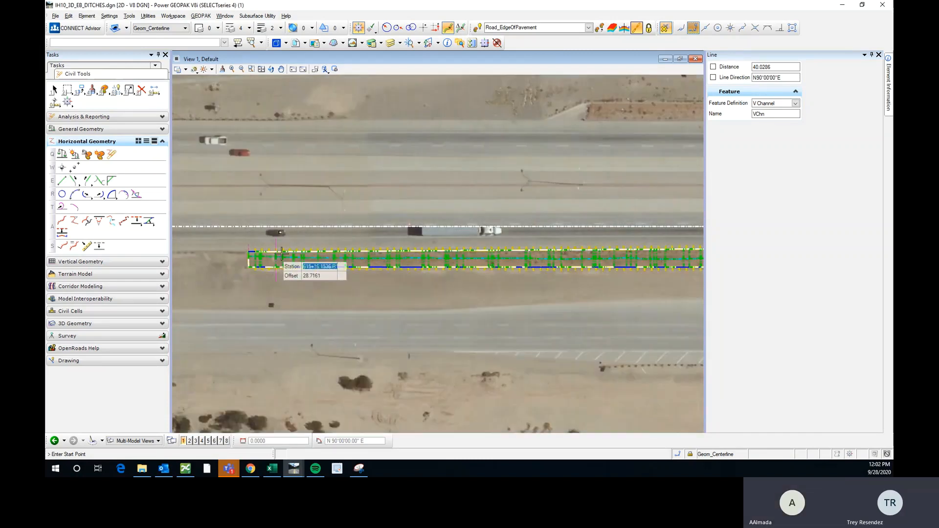
scroll(255, 260, "up", 4)
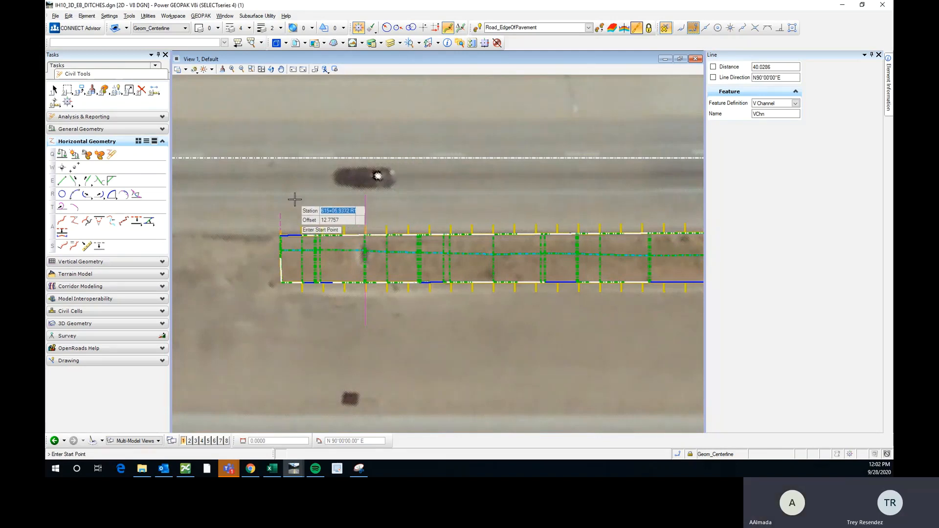
scroll(281, 263, "up", 2)
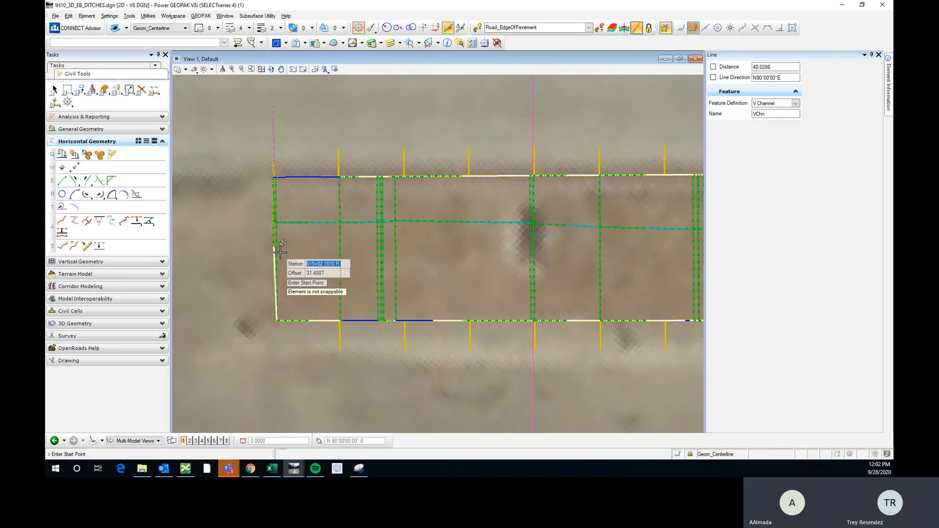
type("615+02")
key("Tab")
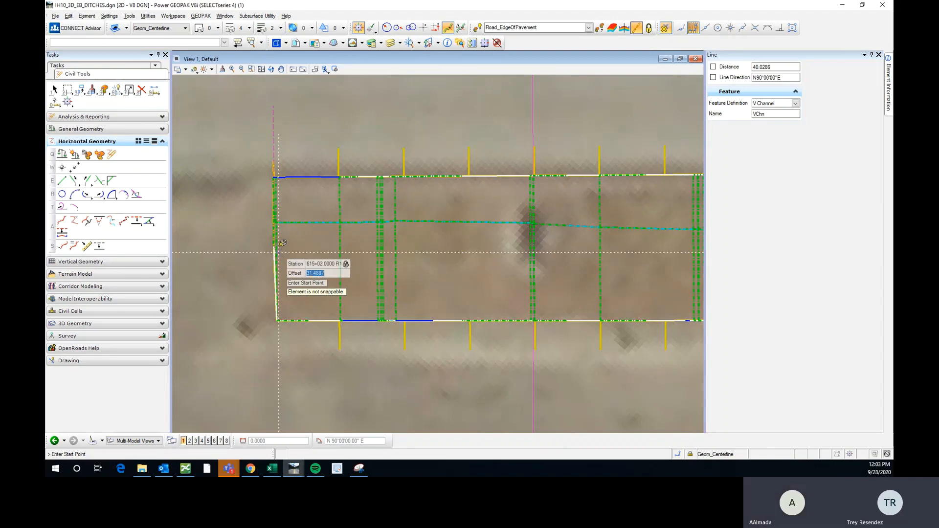
type("3")
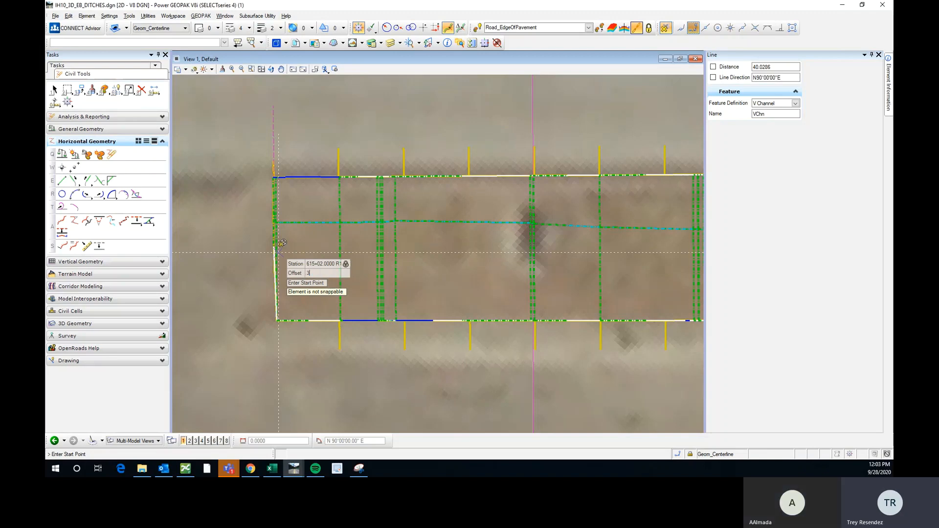
type("1")
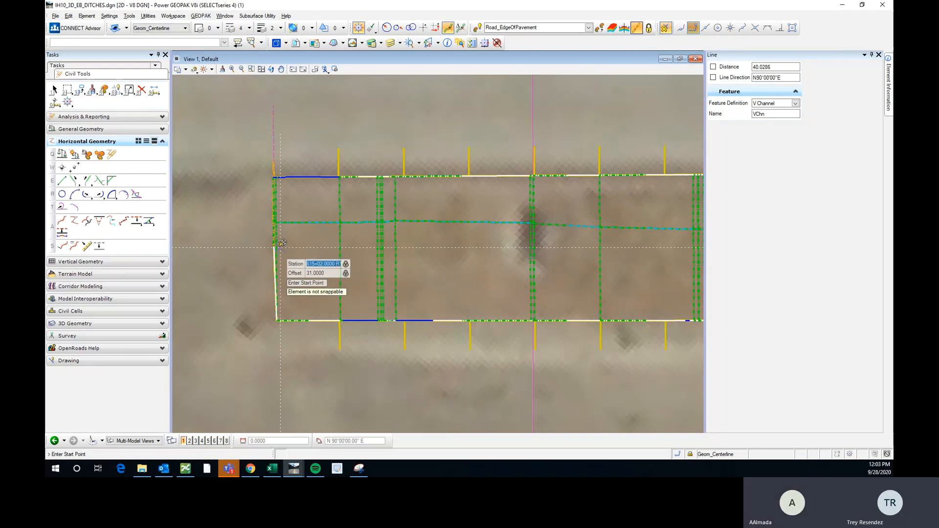
left_click(462, 248)
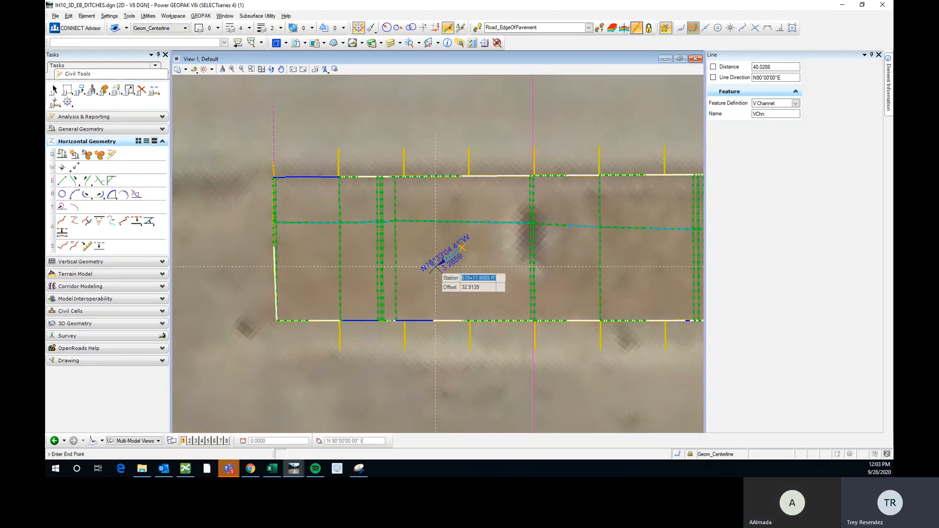
right_click(455, 264)
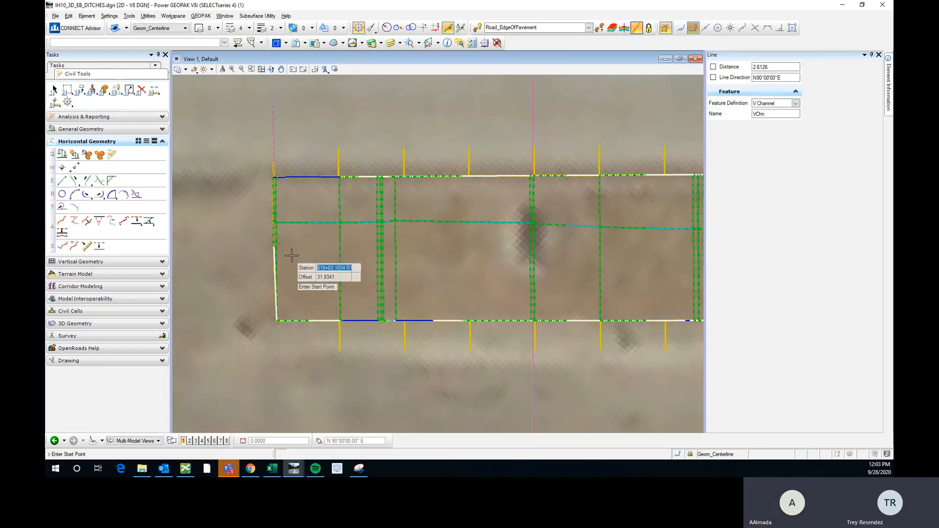
Start the V Channel line at station 615+05 with an offset of 32, near the ditch's west end
type("615+05")
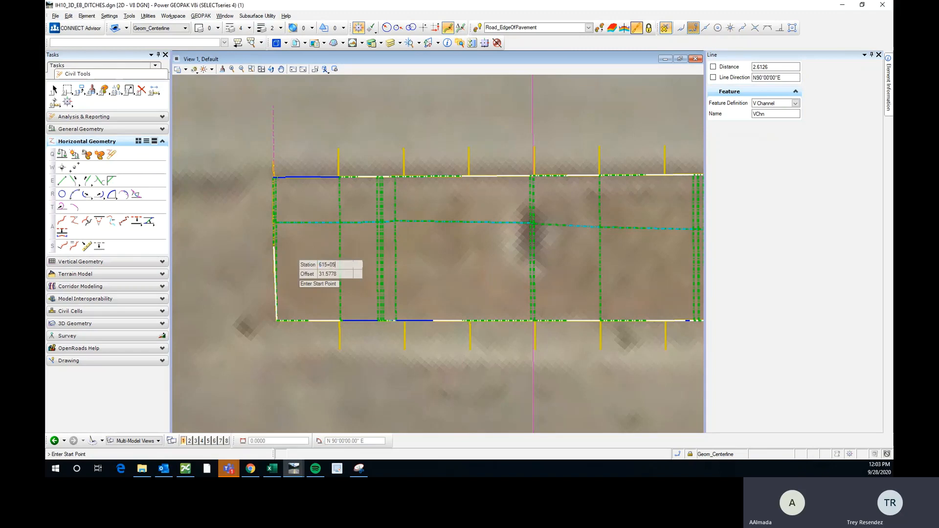
key("Tab")
left_click(296, 256)
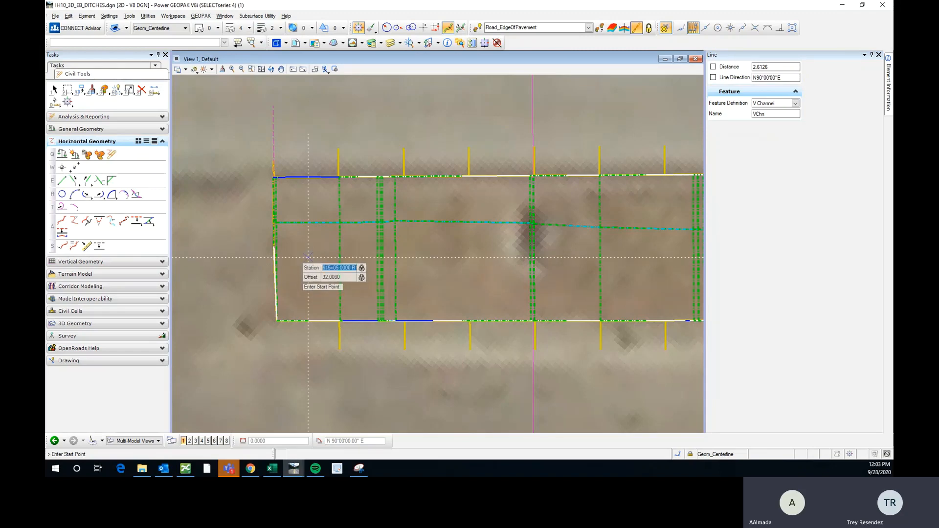
End the V Channel line at station 623+15 with an offset of 30, near the ditch's far end
scroll(316, 252, "down", 3)
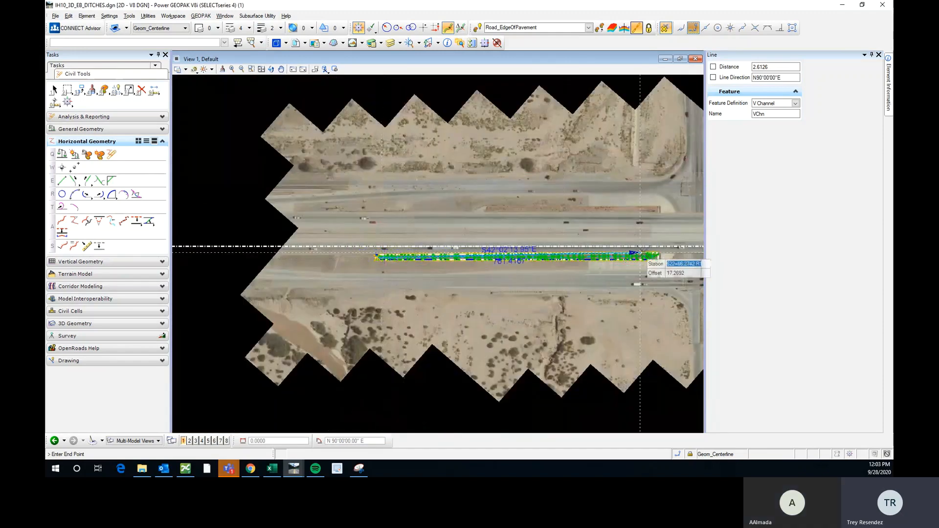
scroll(658, 250, "up", 5)
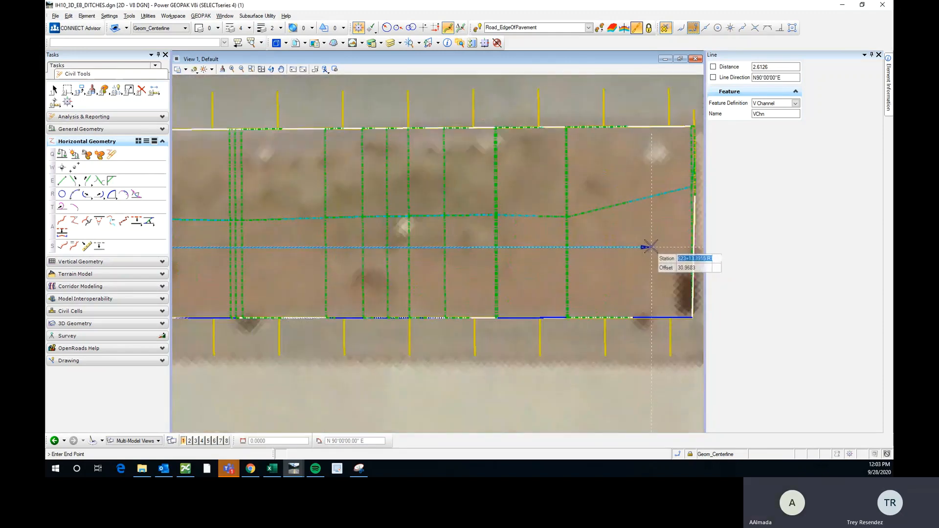
scroll(683, 249, "up", 2)
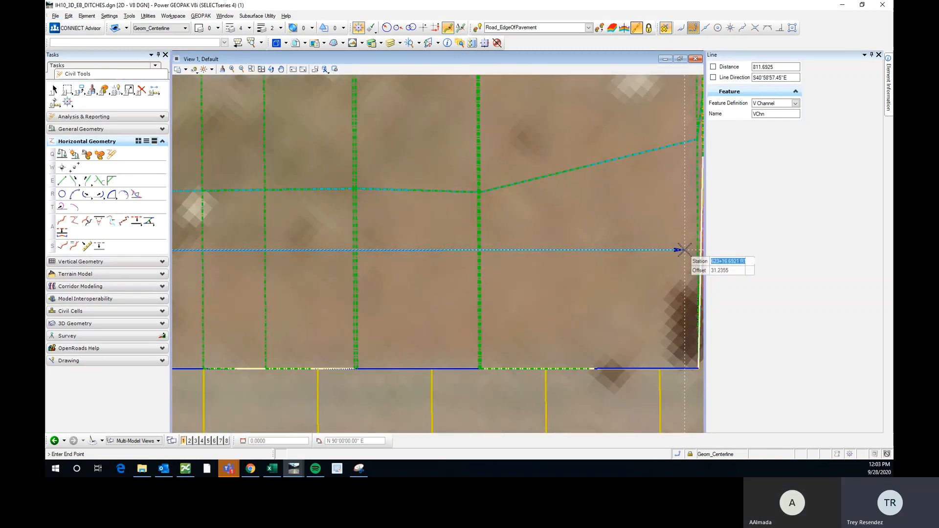
type("6")
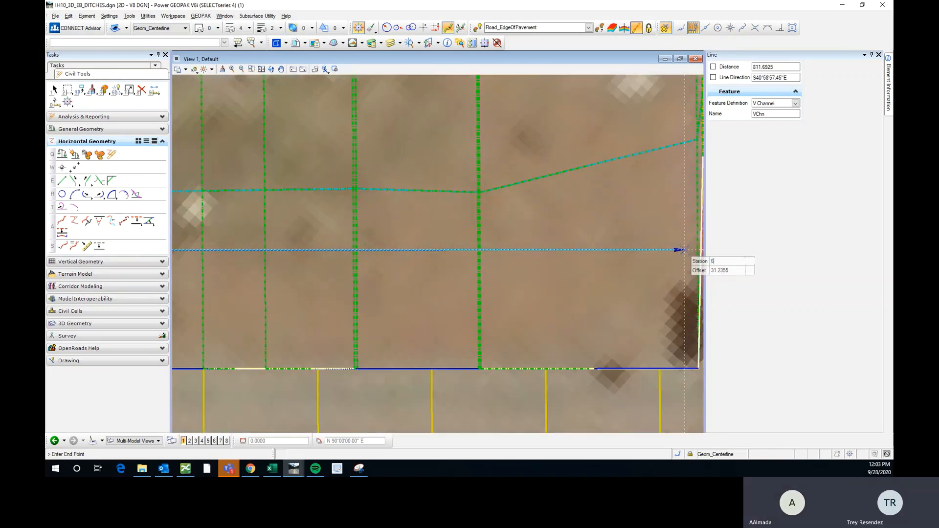
key("Return")
scroll(682, 249, "down", 2)
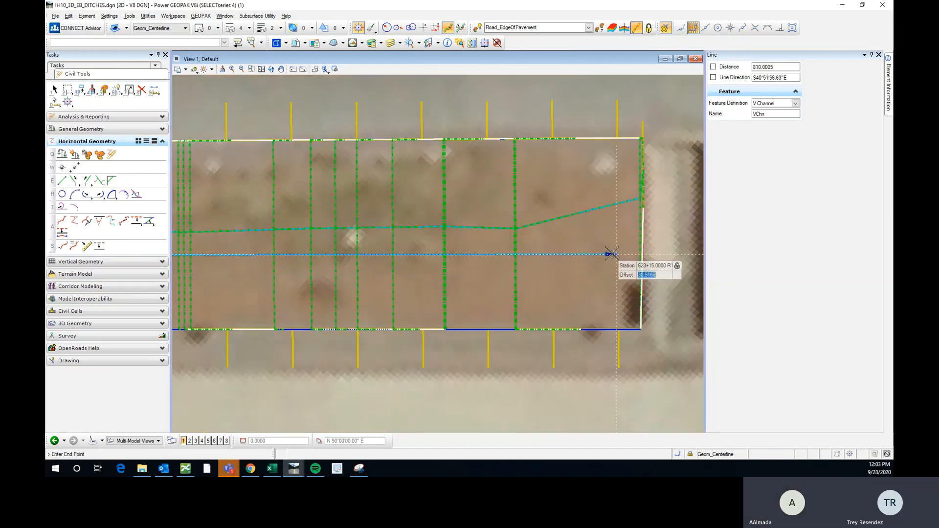
scroll(611, 254, "down", 3)
scroll(614, 249, "up", 3)
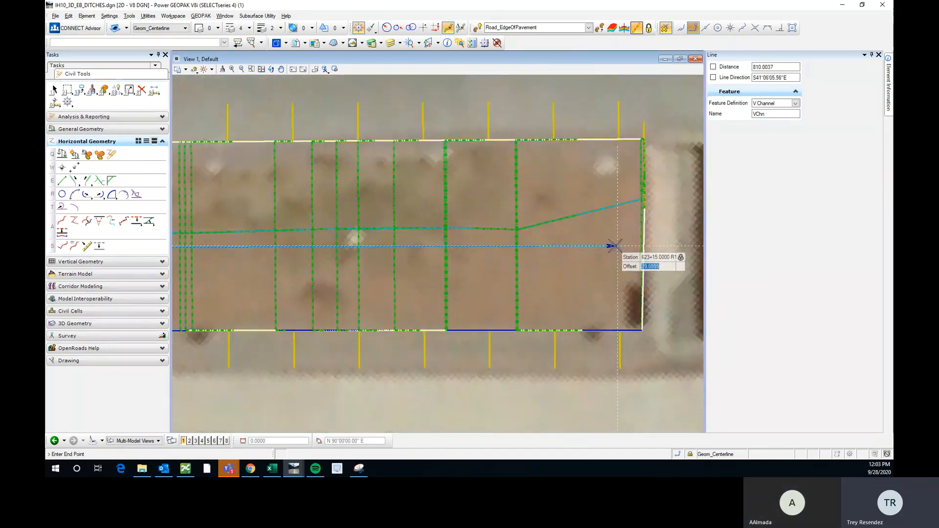
type("30")
key("Return")
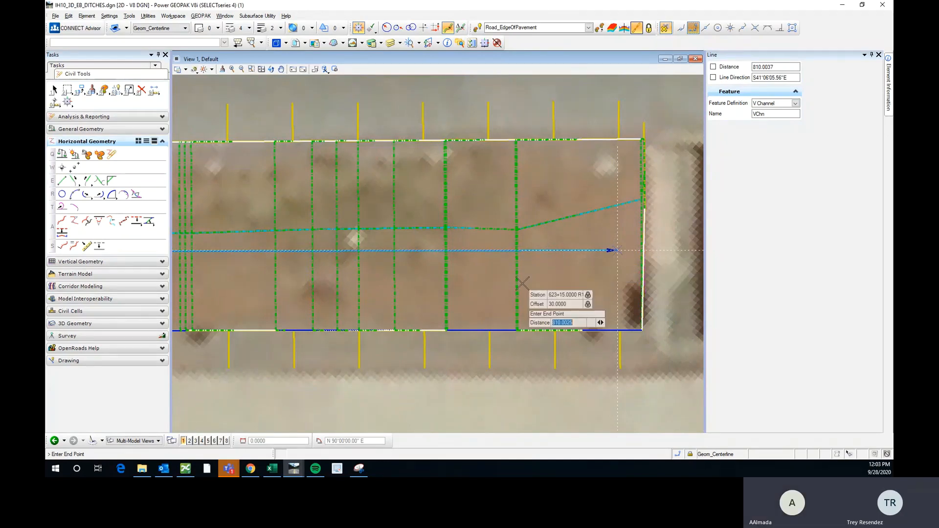
scroll(627, 254, "down", 4)
left_click(608, 267)
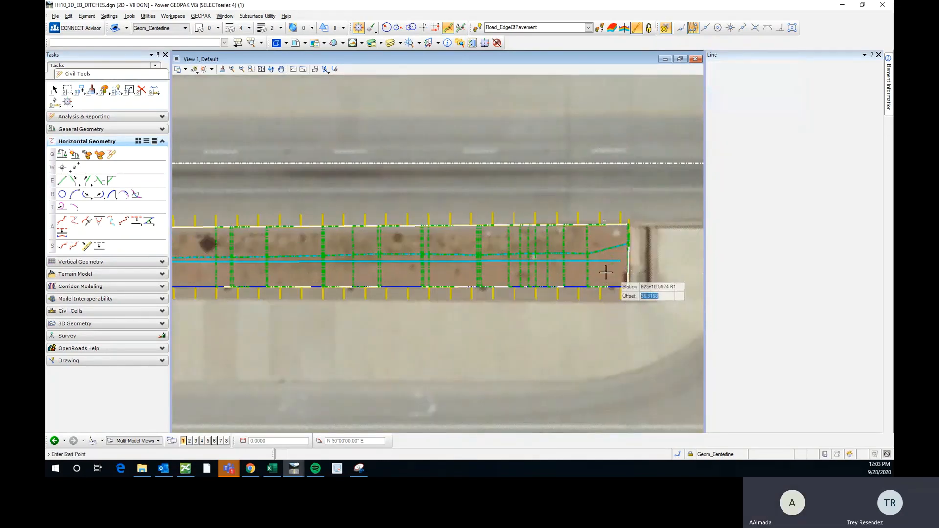
Select the new V Channel line and set its end point's offset to 29
right_click(604, 263)
left_click(603, 263)
scroll(656, 265, "down", 5)
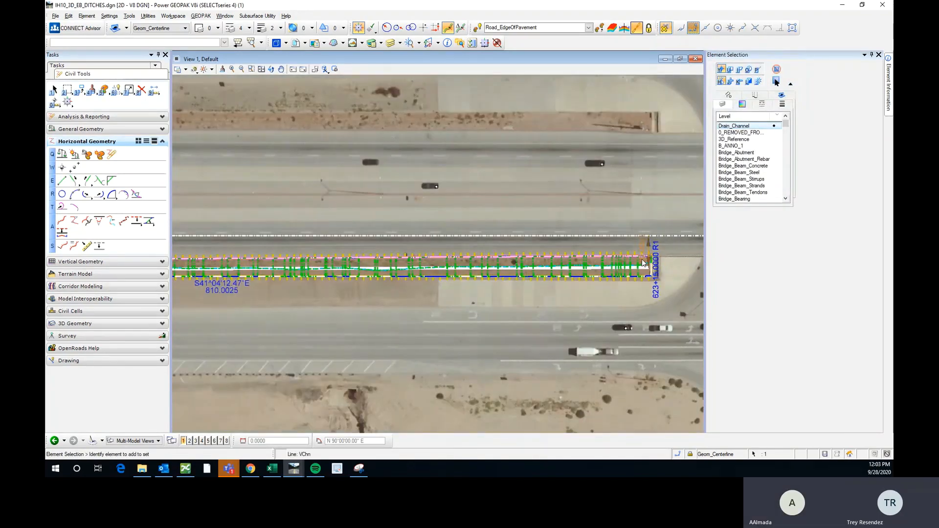
scroll(654, 257, "up", 3)
middle_click_drag(653, 257, 563, 230)
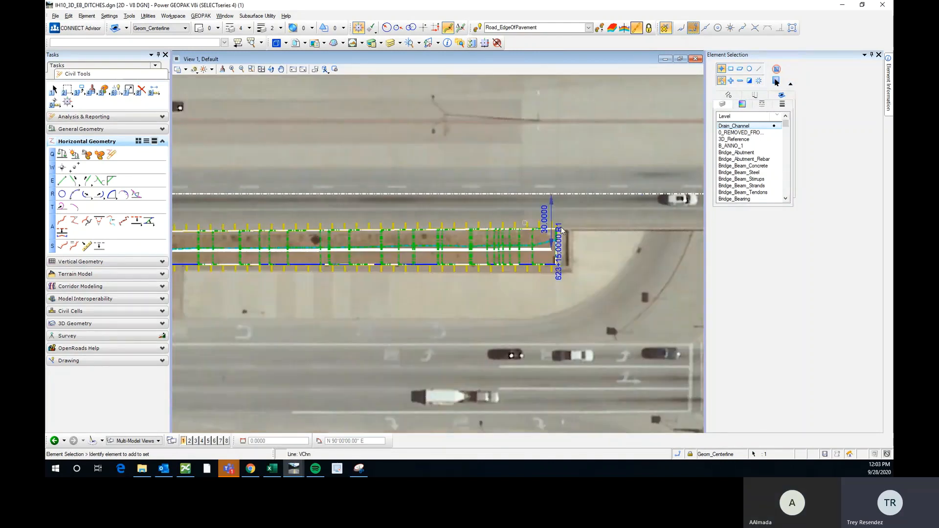
scroll(563, 211, "up", 4)
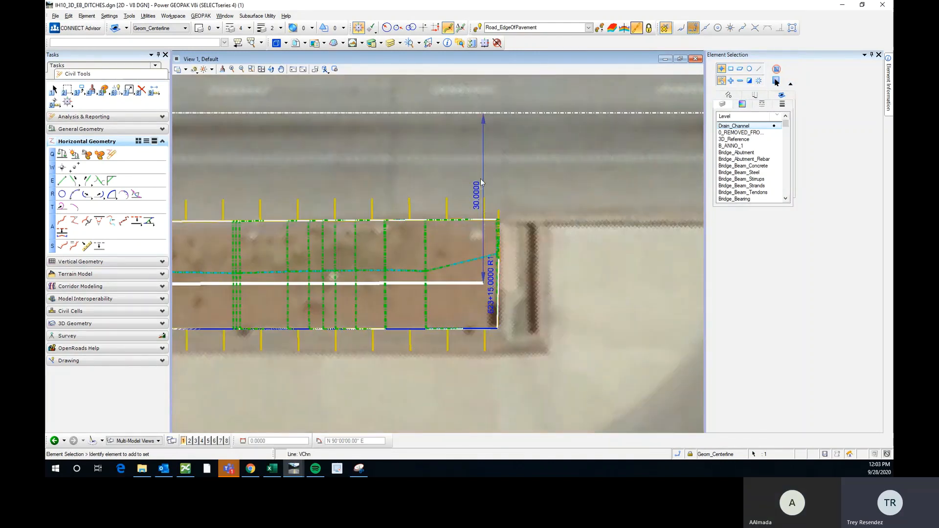
left_click(476, 199)
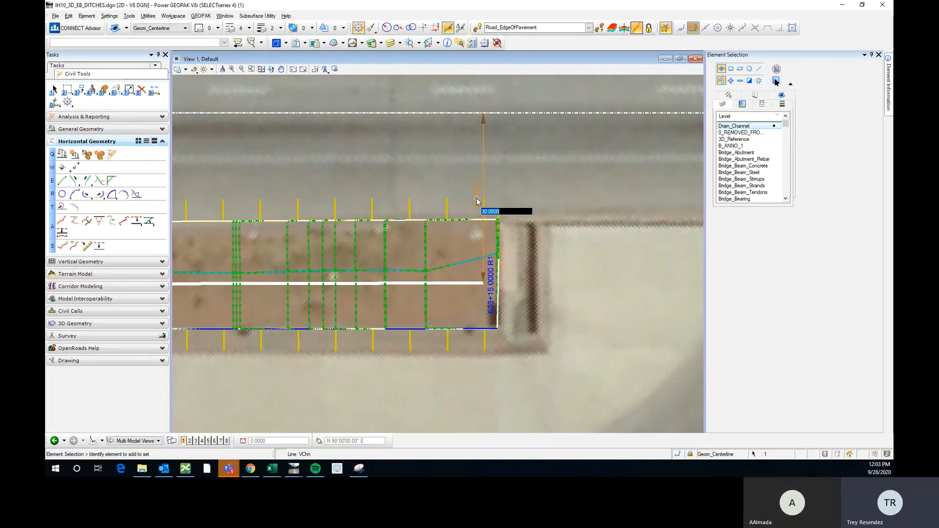
type("29")
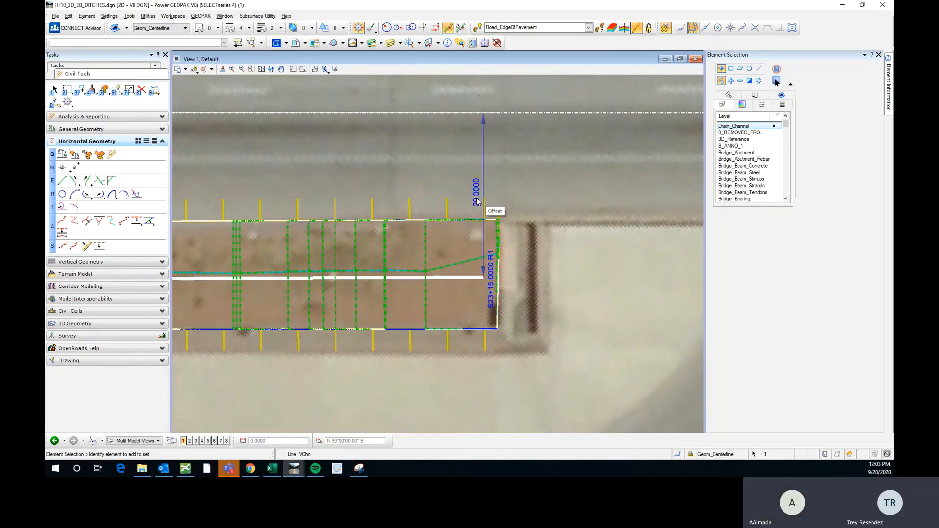
key("Return")
Set the start point's offset of the V Channel line to 30
scroll(645, 249, "down", 10)
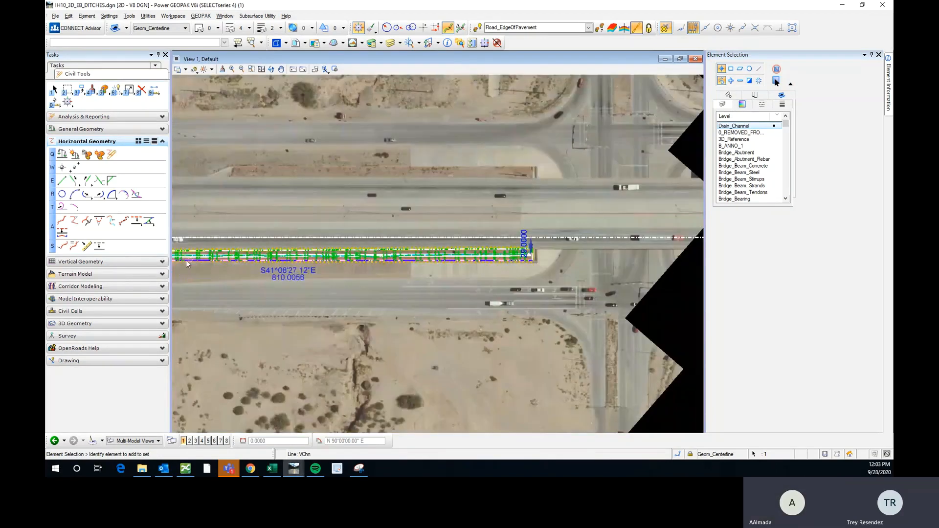
scroll(181, 246, "up", 6)
scroll(181, 246, "up", 3)
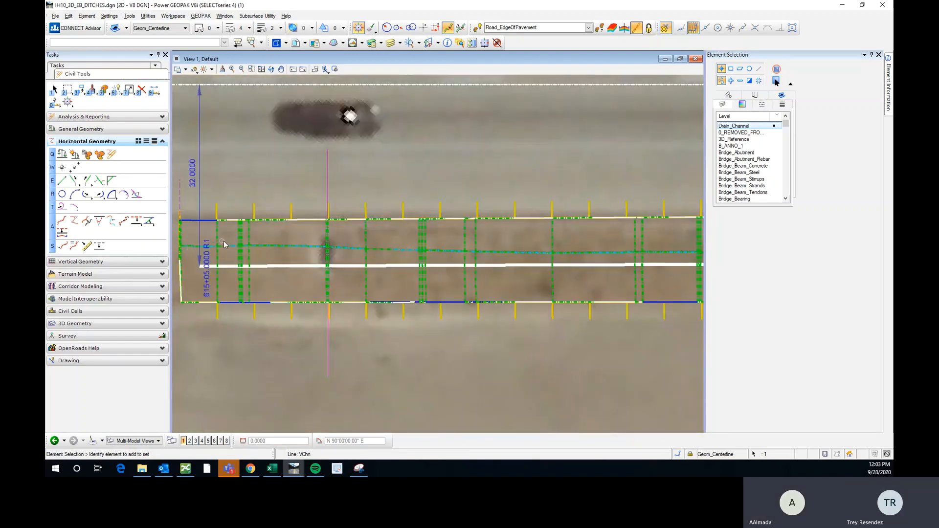
left_click(191, 185)
type("30")
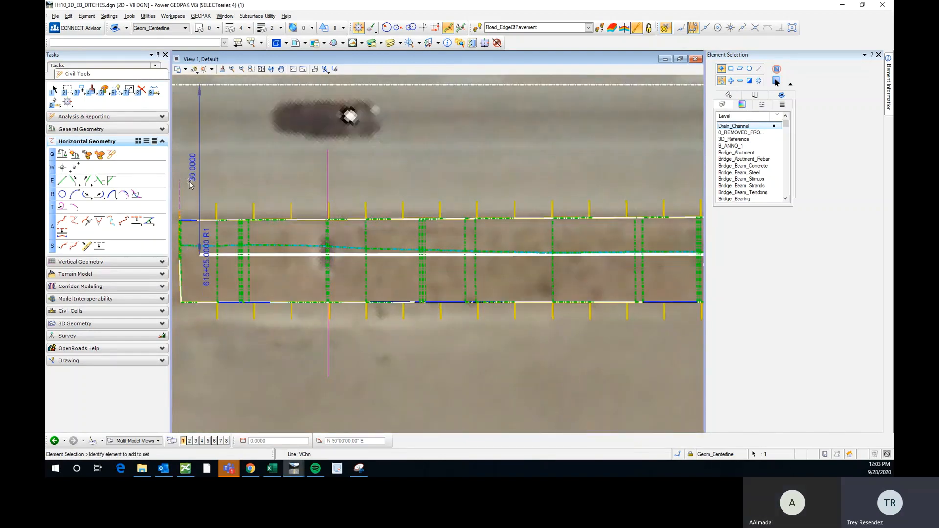
key("Return")
Examine how the adjusted V Channel line runs along the whole ditch, and auto-hide the Element Selection settings
scroll(184, 245, "down", 5)
scroll(597, 259, "up", 3)
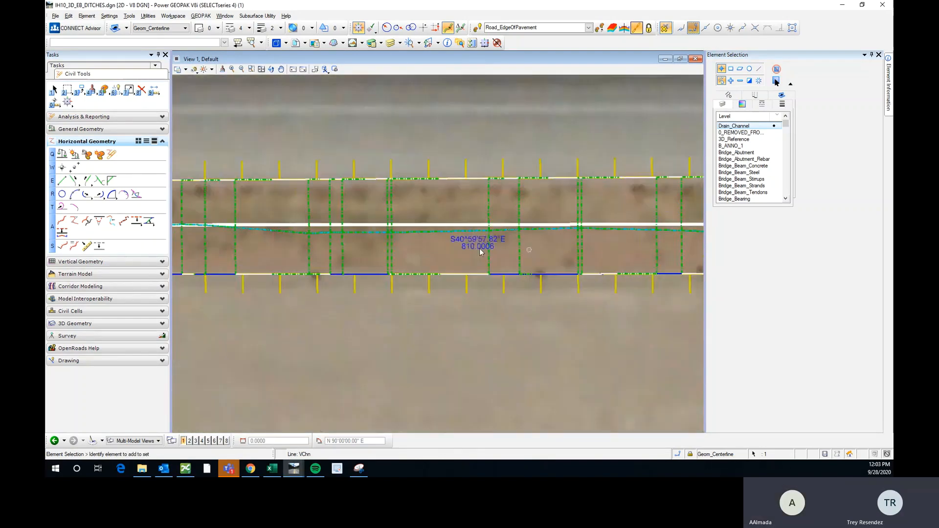
scroll(532, 243, "down", 3)
scroll(532, 242, "up", 3)
scroll(366, 253, "down", 3)
scroll(618, 248, "up", 3)
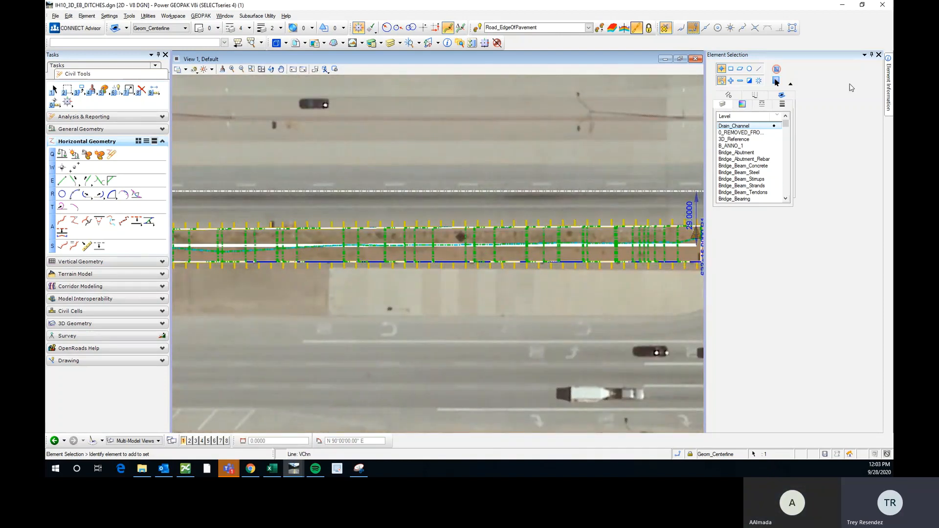
left_click(872, 54)
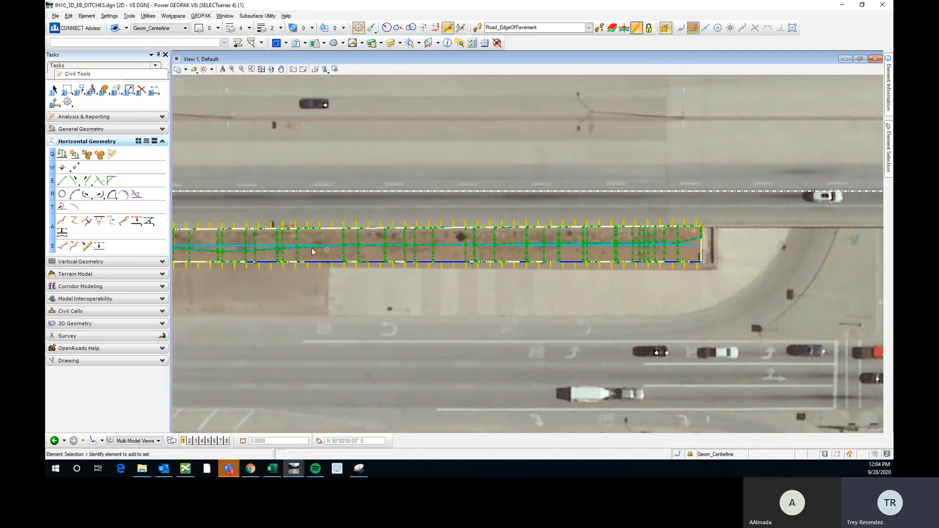
Examine how closely the V Channel line follows the existing ditch flow line from one end of the ditch to the other
scroll(296, 239, "up", 3)
scroll(624, 253, "down", 5)
scroll(624, 253, "down", 2)
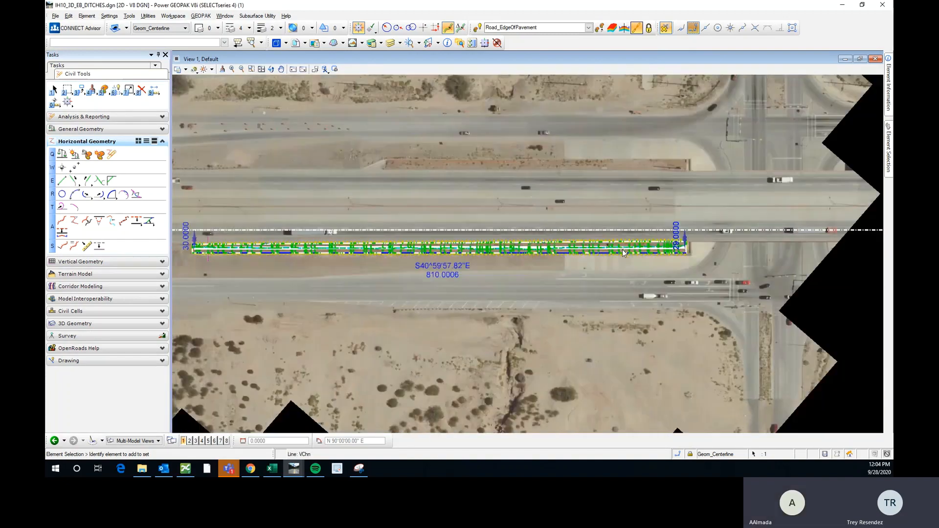
scroll(192, 254, "up", 3)
scroll(191, 254, "down", 2)
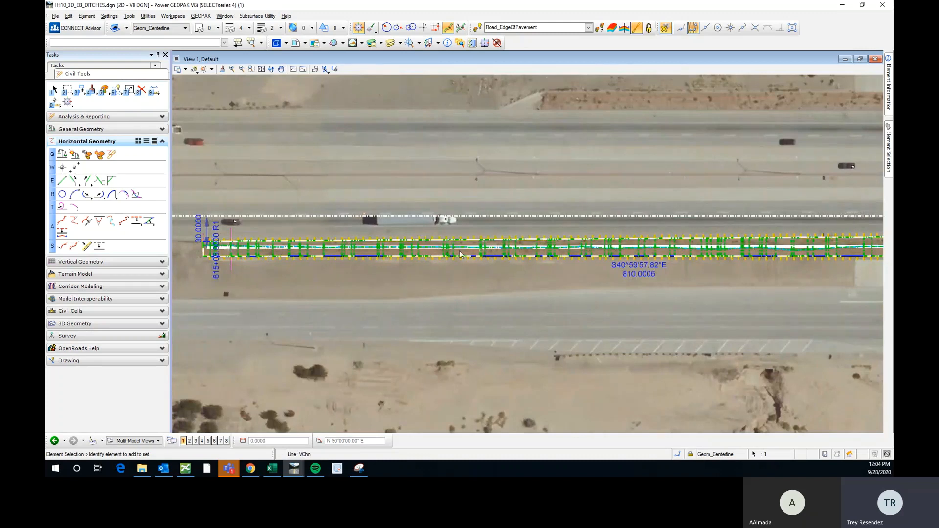
scroll(226, 238, "up", 3)
scroll(226, 239, "down", 2)
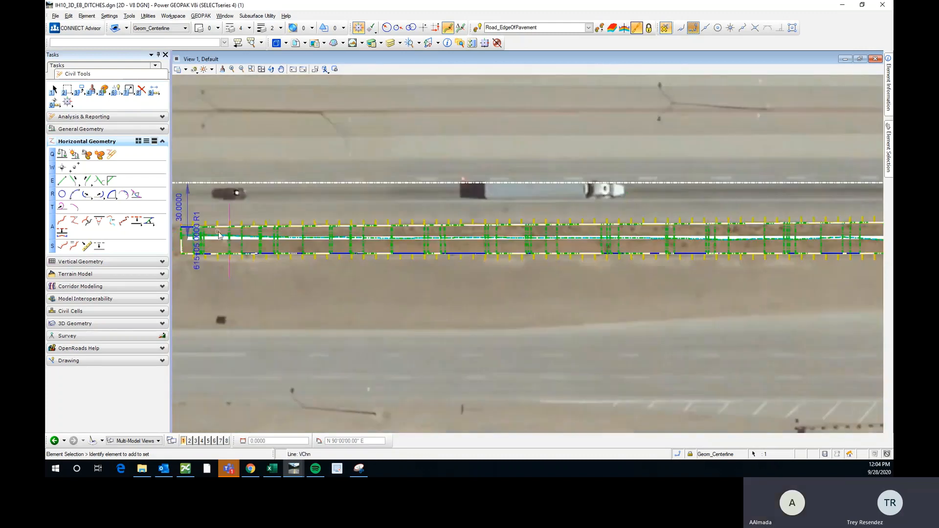
scroll(412, 240, "down", 1)
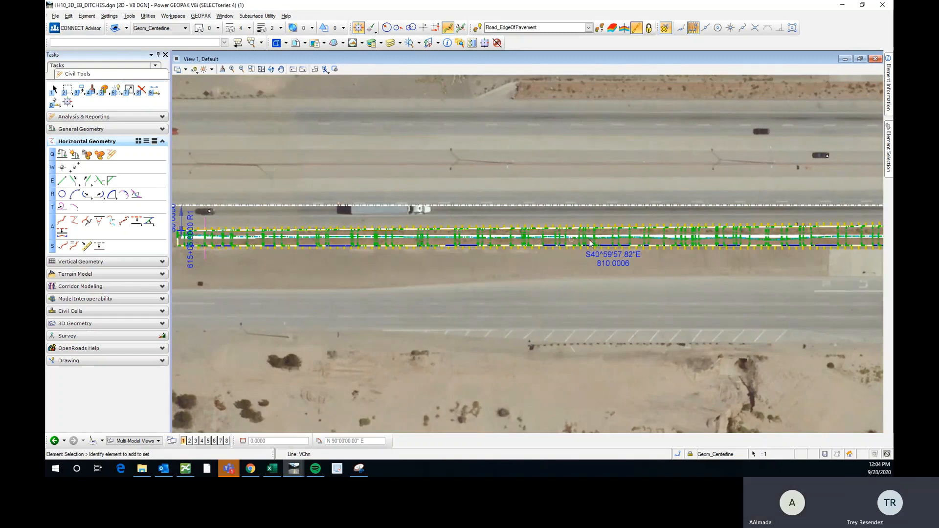
scroll(411, 227, "down", 1)
scroll(631, 239, "up", 3)
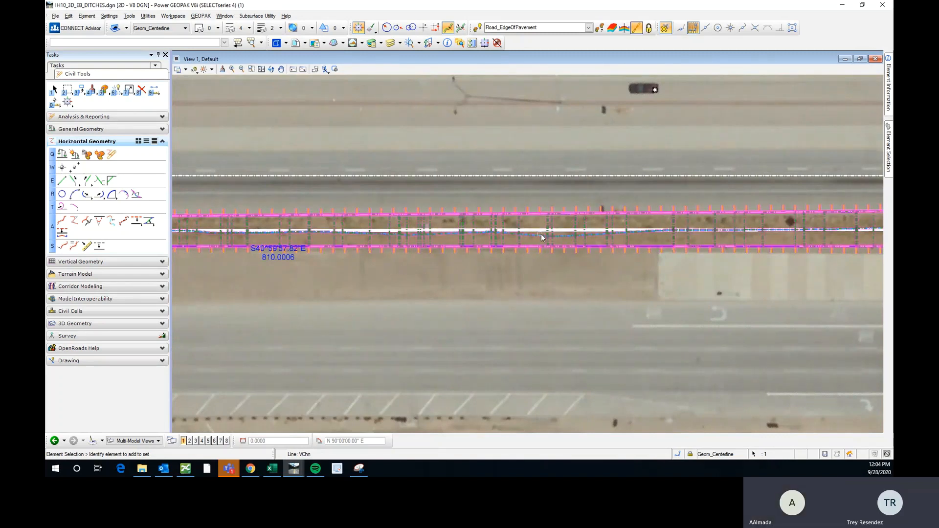
scroll(541, 234, "down", 3)
scroll(604, 236, "up", 5)
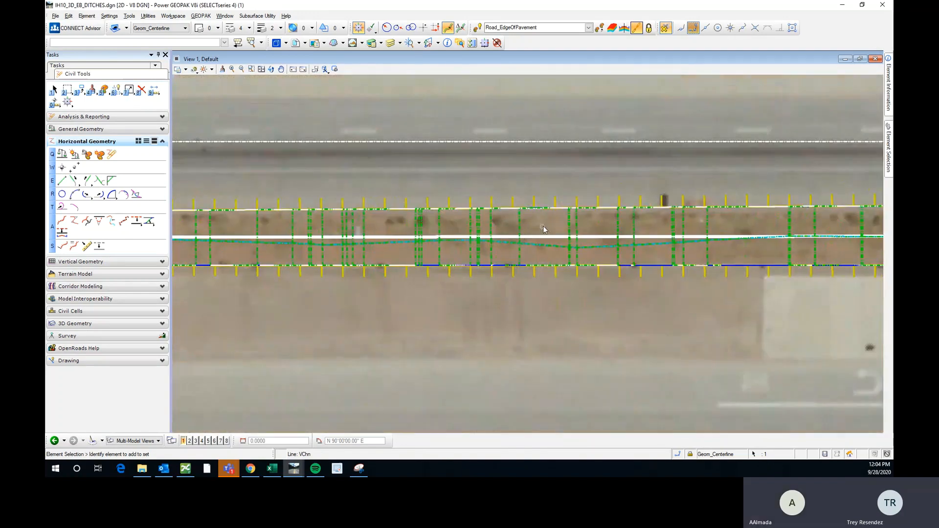
scroll(544, 227, "down", 4)
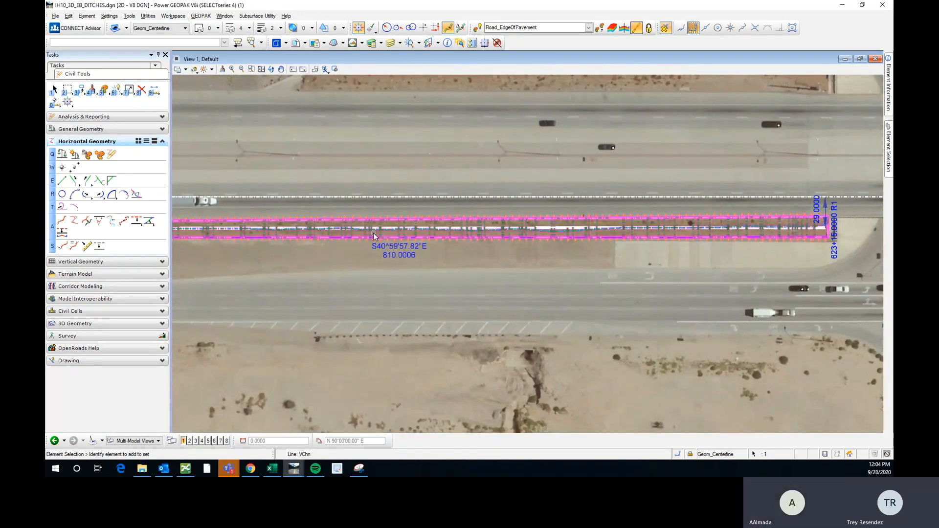
scroll(377, 230, "up", 5)
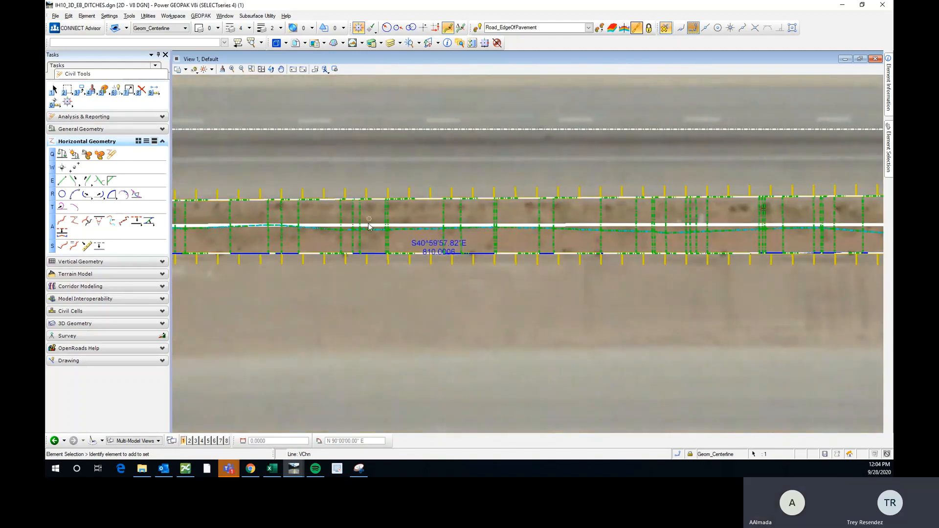
scroll(371, 229, "down", 2)
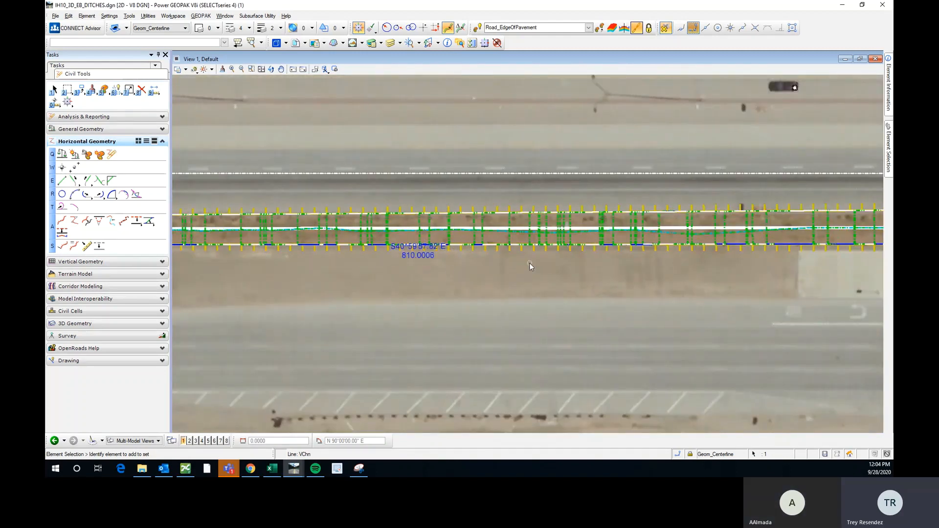
scroll(536, 250, "down", 3)
scroll(607, 235, "up", 3)
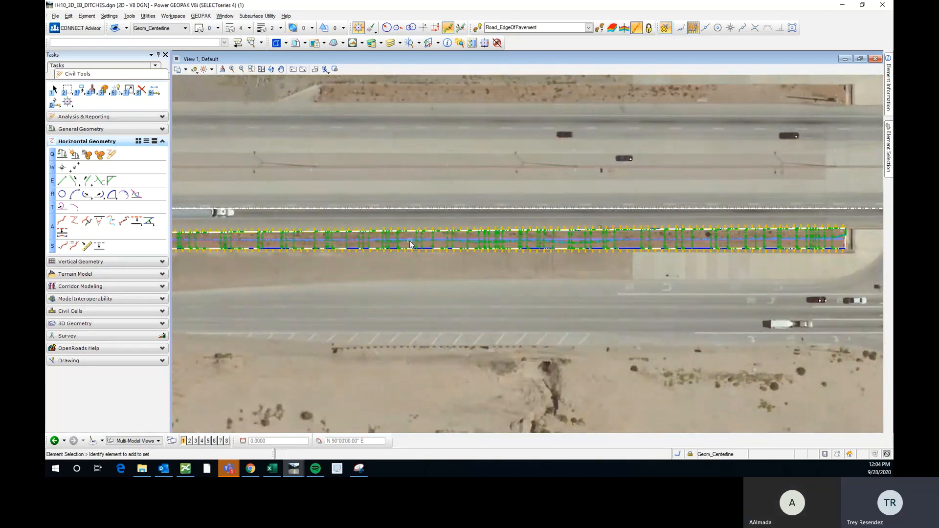
scroll(410, 240, "up", 2)
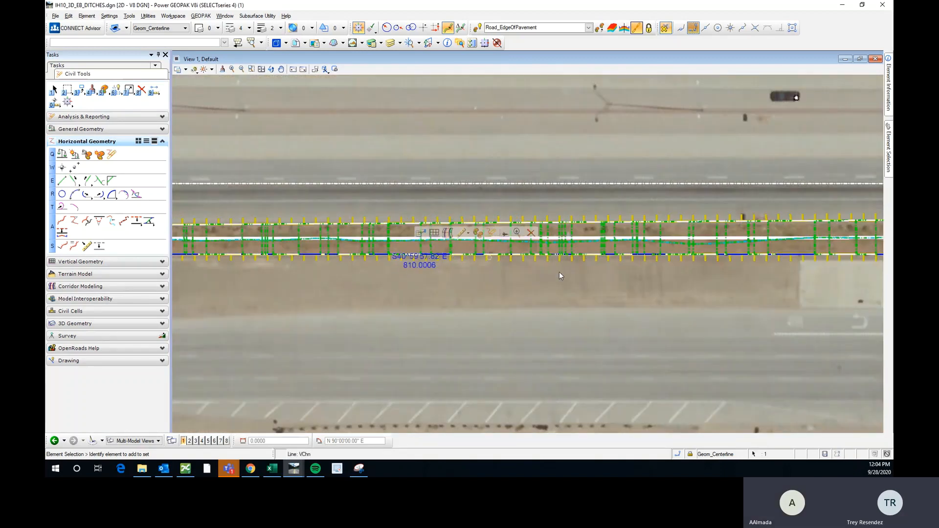
scroll(533, 239, "down", 3)
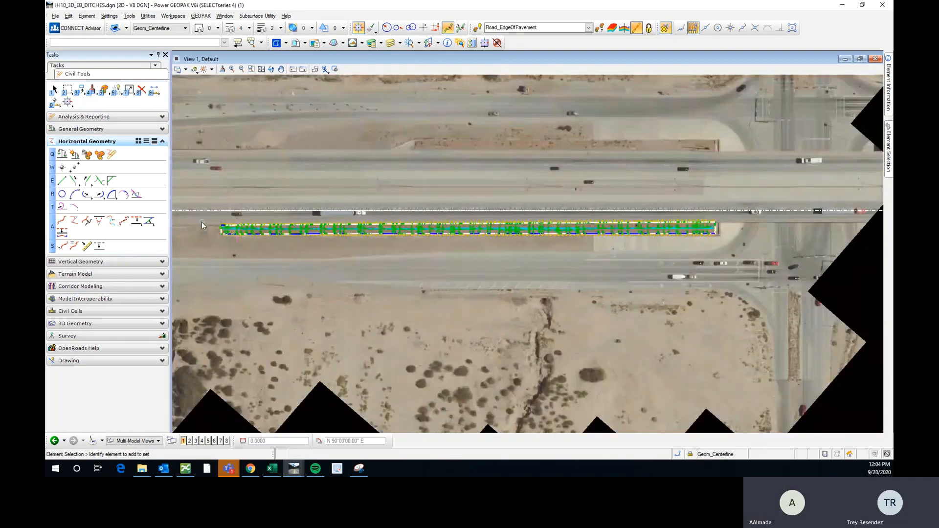
scroll(202, 222, "up", 3)
left_click(400, 234)
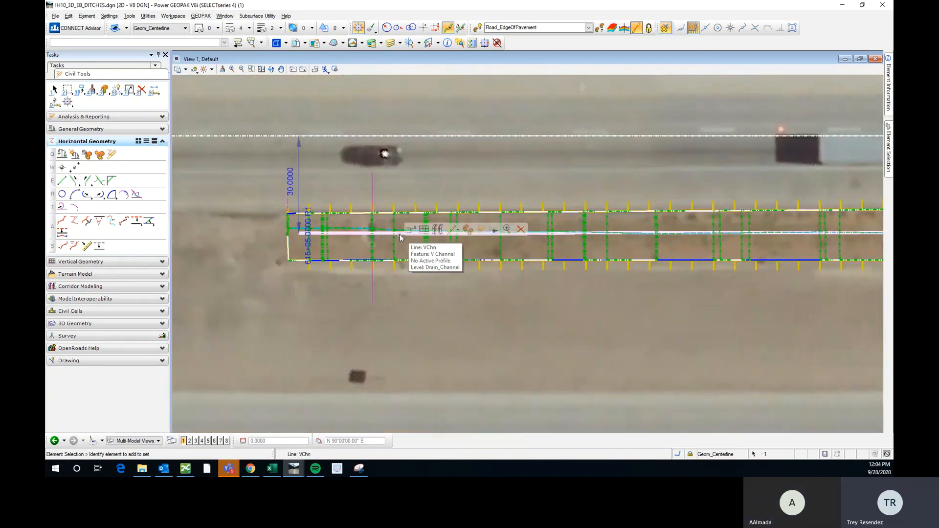
left_click(240, 401)
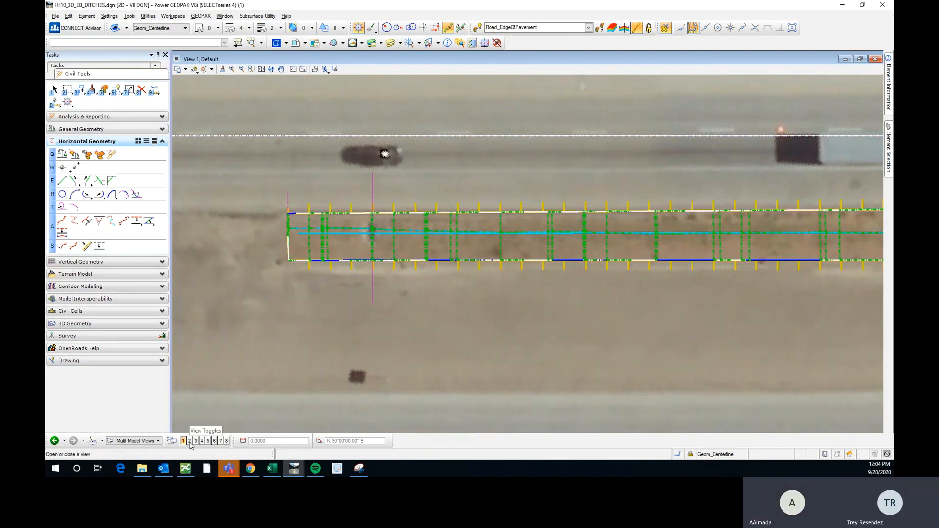
Open the EBML profile in View 3, leaving the ditch cross-section view closed
scroll(382, 205, "down", 3)
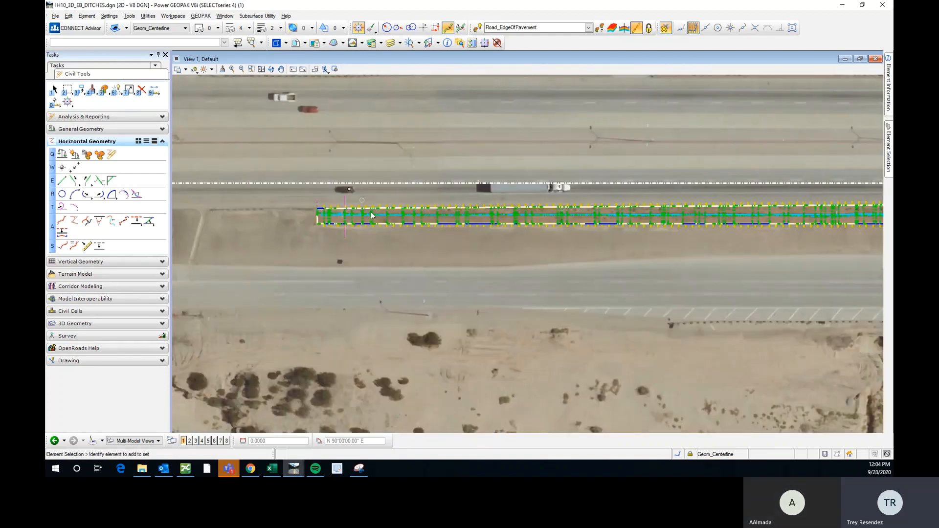
scroll(372, 215, "up", 2)
left_click(190, 440)
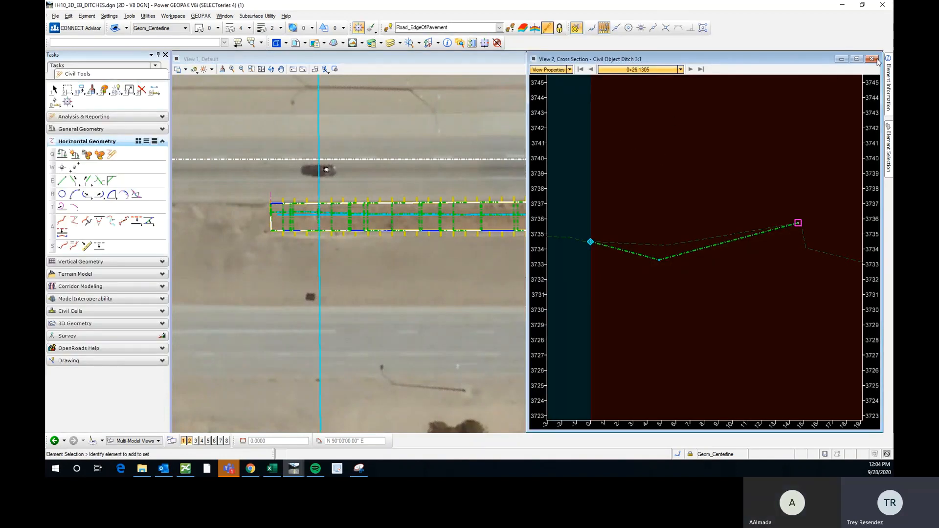
left_click(872, 60)
left_click(196, 441)
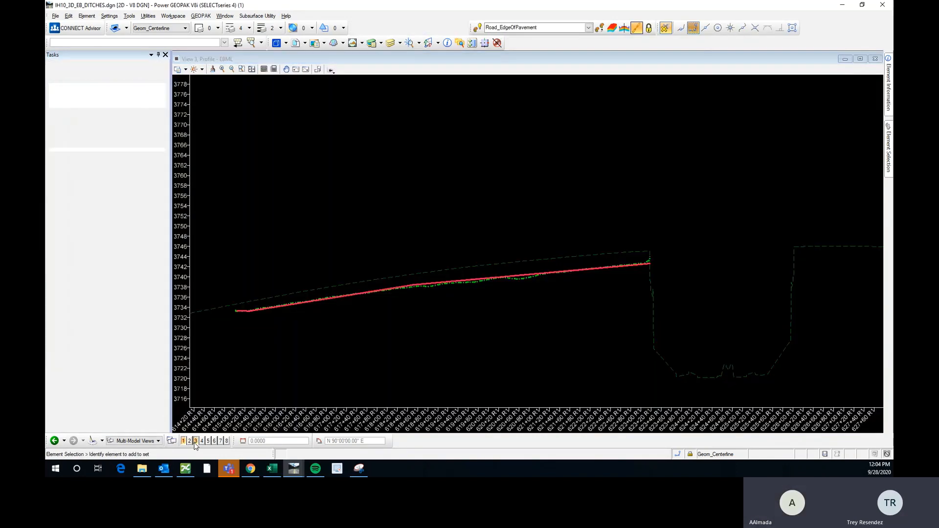
left_click(861, 59)
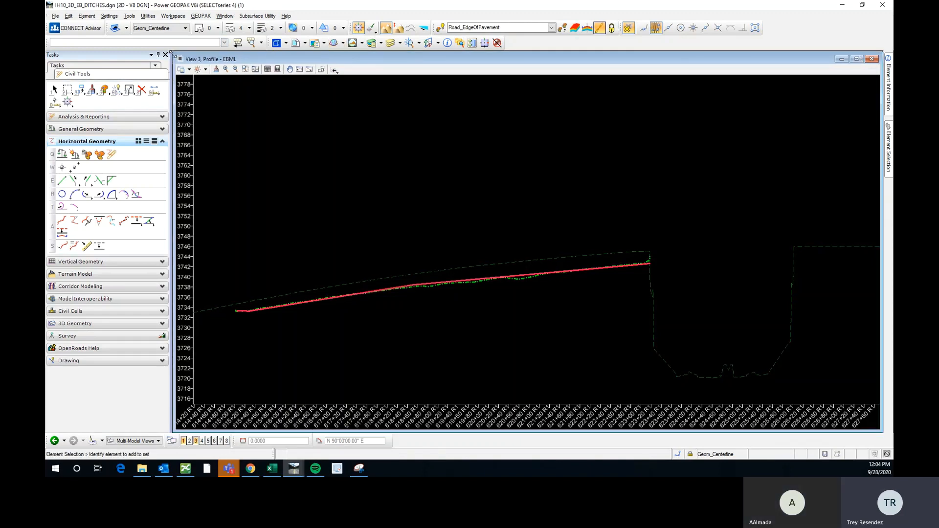
Narrow the EBML profile view and arrange it side by side with the plan view, showing the full ditch profile
left_click_drag(175, 54, 488, 53)
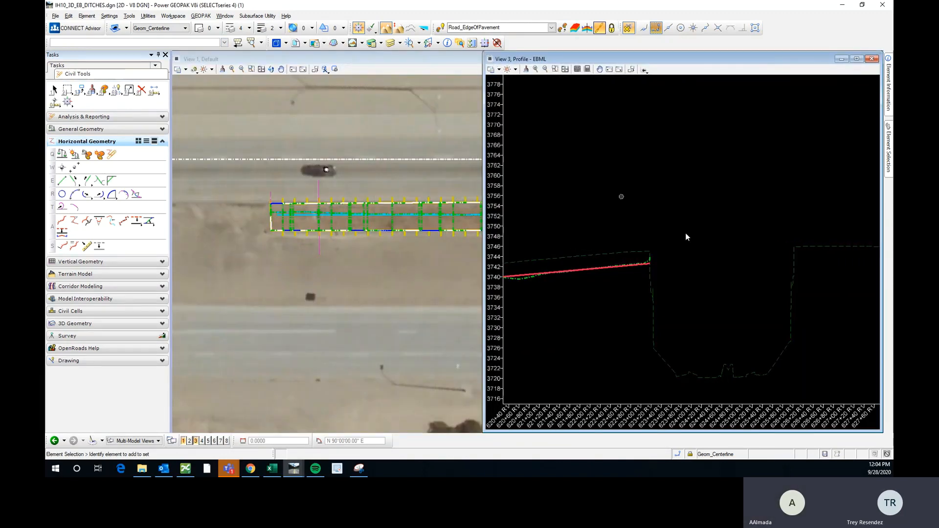
scroll(685, 233, "down", 4)
scroll(706, 264, "up", 3)
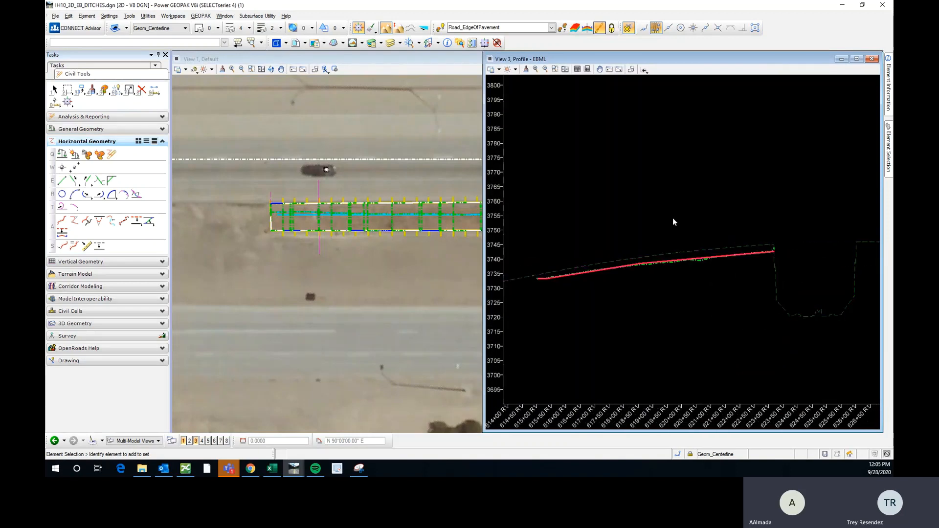
left_click(225, 15)
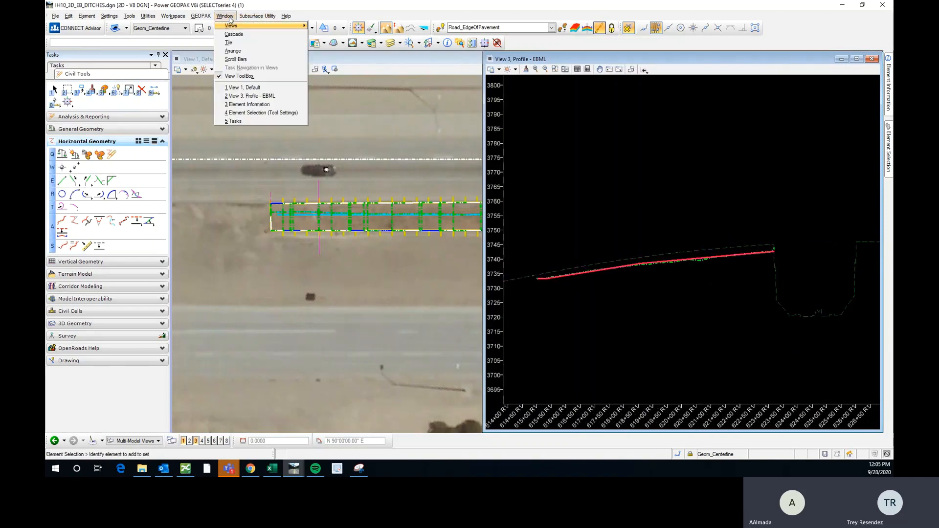
left_click(240, 51)
left_click_drag(565, 221, 782, 216, "shift")
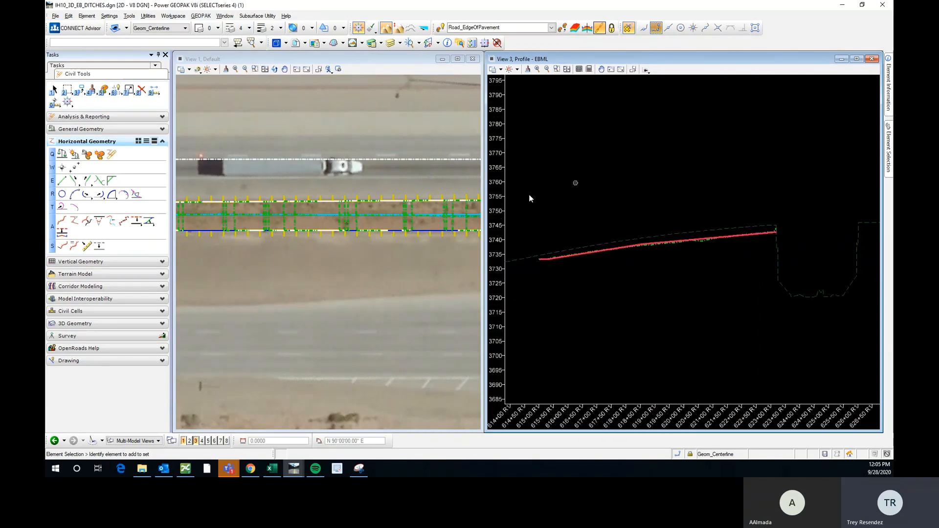
Turn off the Default-3D reference's levels Default, Road_EdgeOfPavement, Grade_DitchLine, Grade_Ditch, Geom_Scratch and Geom_Centerline in the plan view
scroll(343, 257, "down", 5)
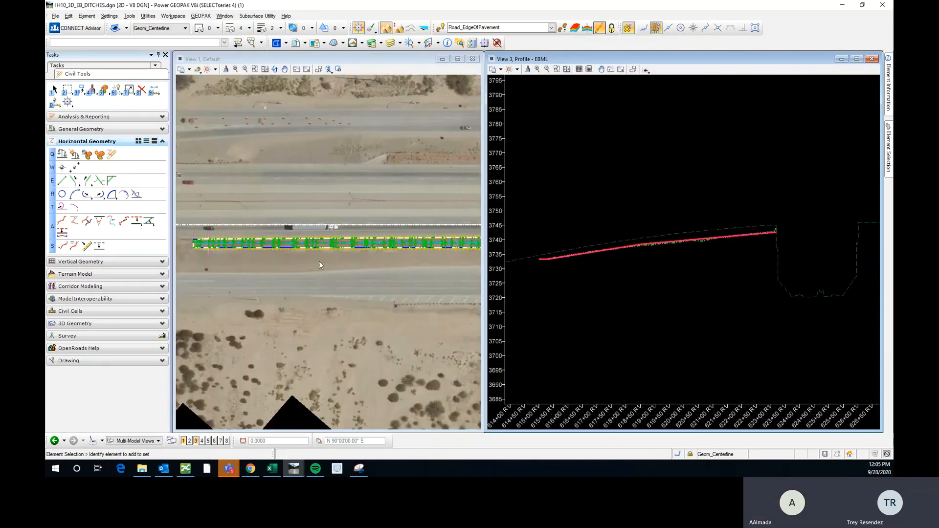
scroll(204, 249, "up", 3)
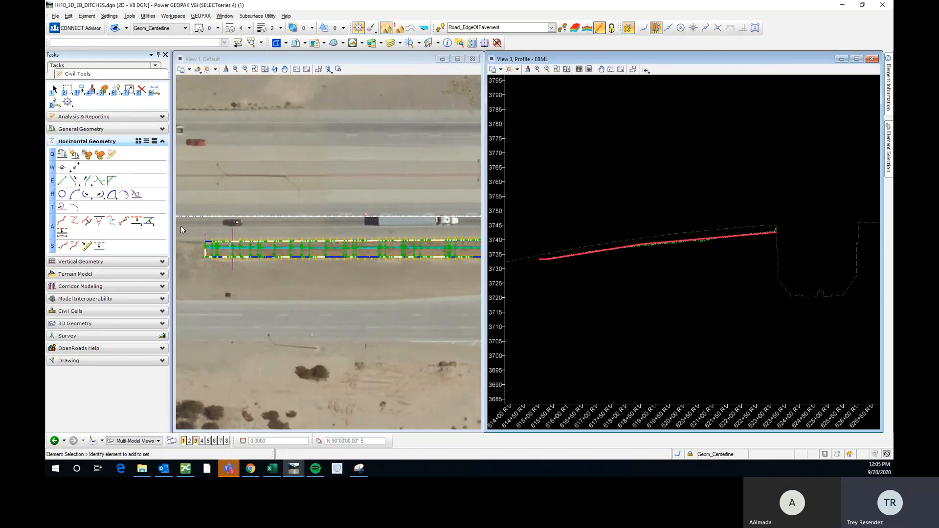
scroll(181, 226, "down", 3)
left_click(204, 237)
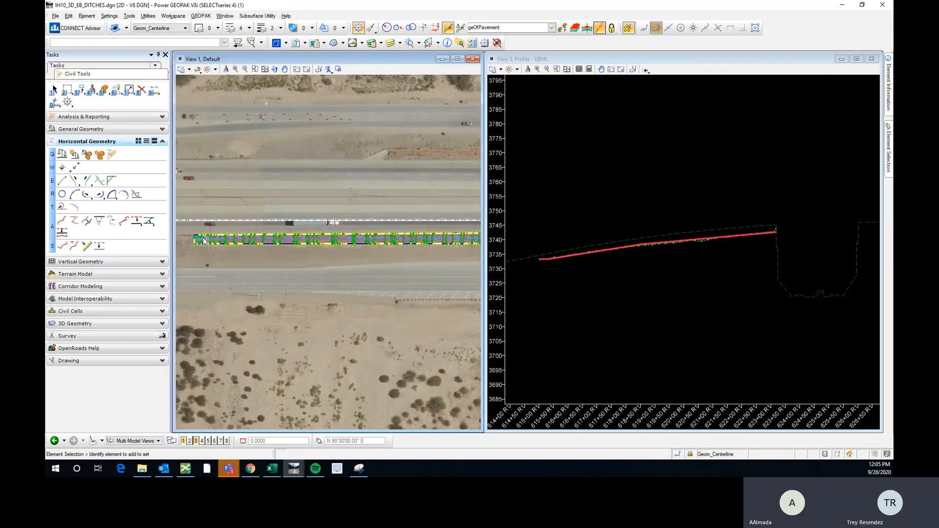
scroll(203, 236, "up", 4)
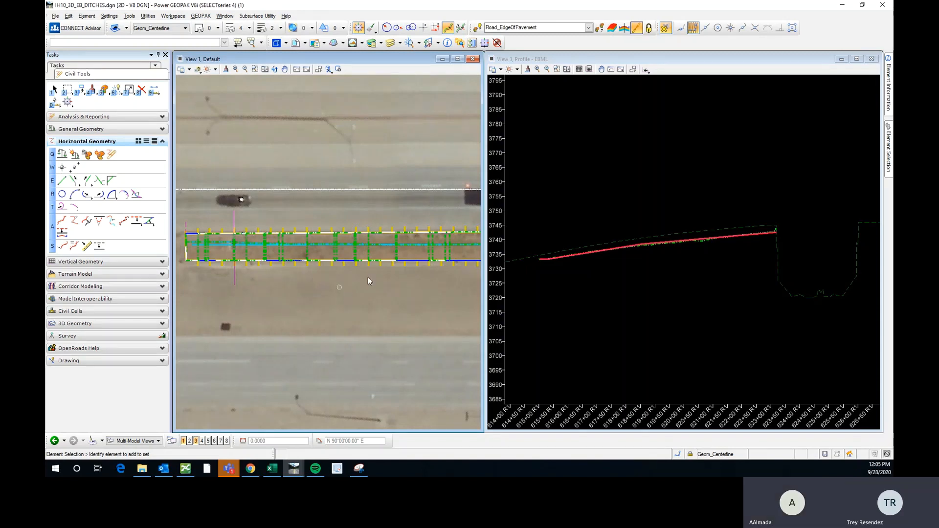
left_click(401, 45)
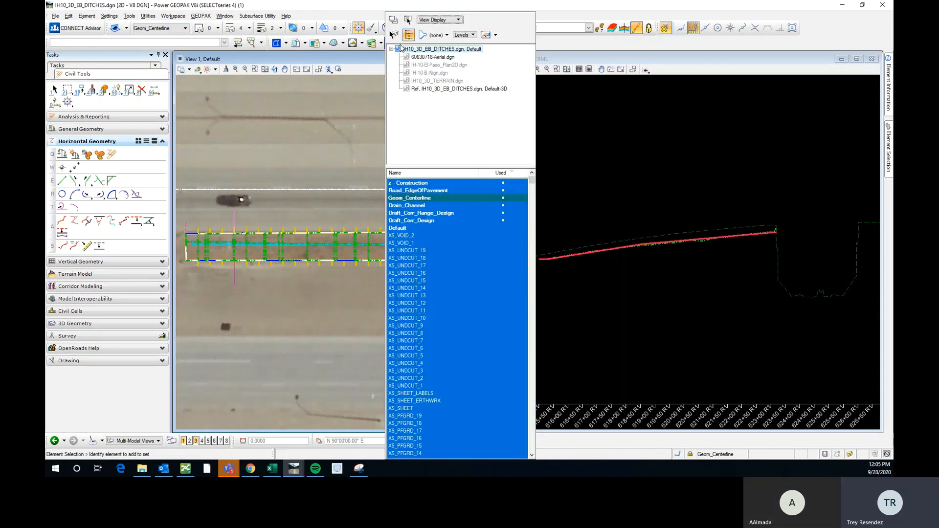
left_click(429, 90)
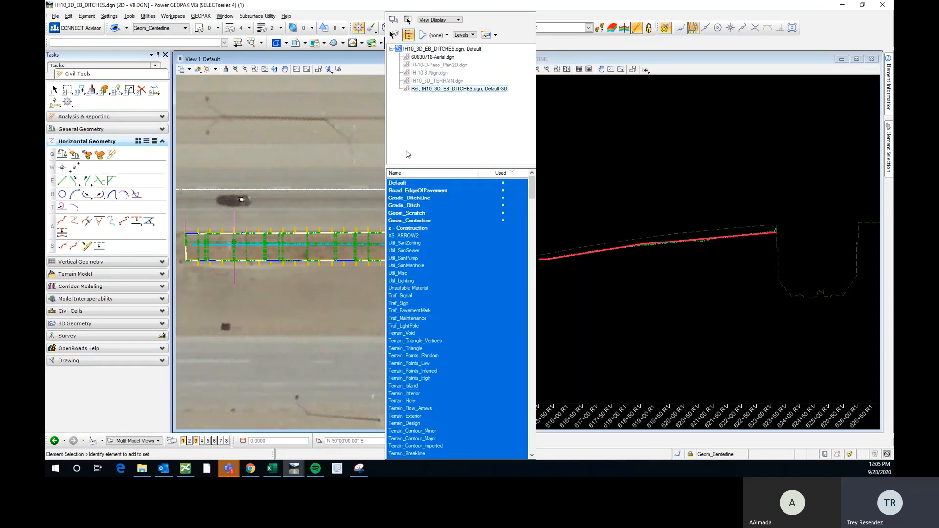
left_click_drag(439, 185, 437, 221)
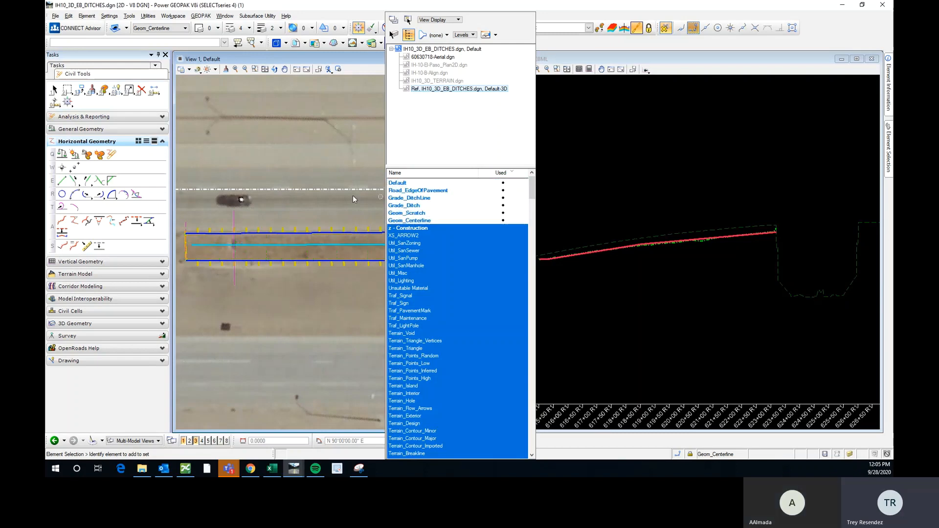
left_click(308, 306)
Examine the V Channel line at both ends of the ditch in plan and the proposed ditch profile near its start
scroll(235, 239, "down", 6)
scroll(405, 240, "up", 3)
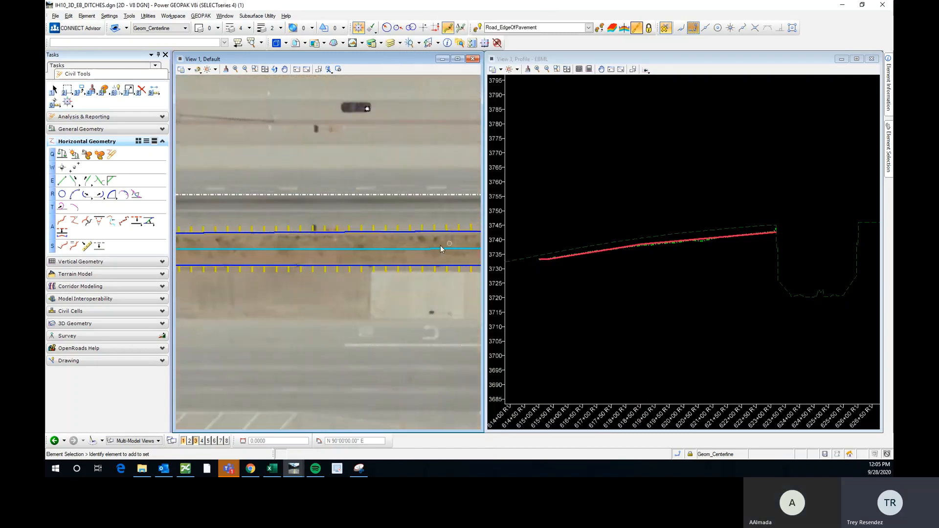
scroll(245, 243, "down", 5)
scroll(340, 231, "up", 5)
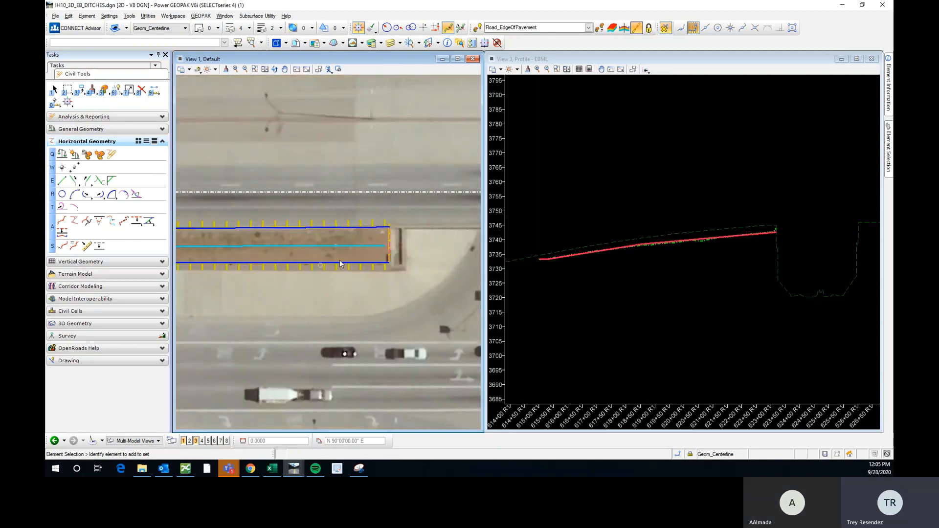
scroll(460, 234, "down", 6)
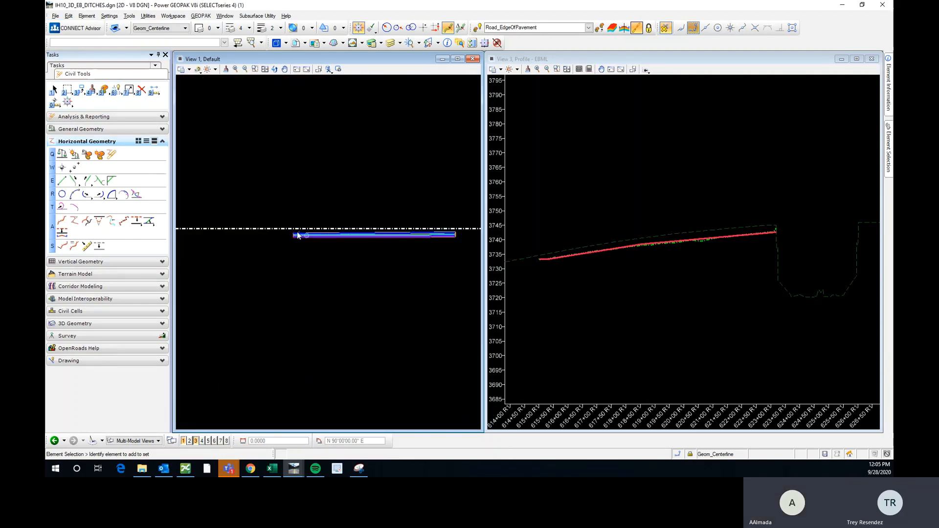
scroll(303, 240, "up", 5)
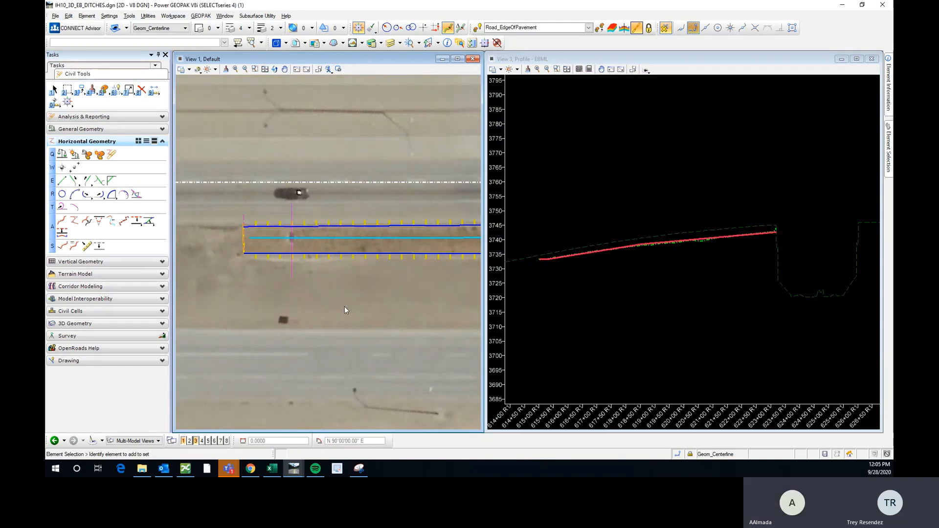
scroll(568, 264, "up", 2)
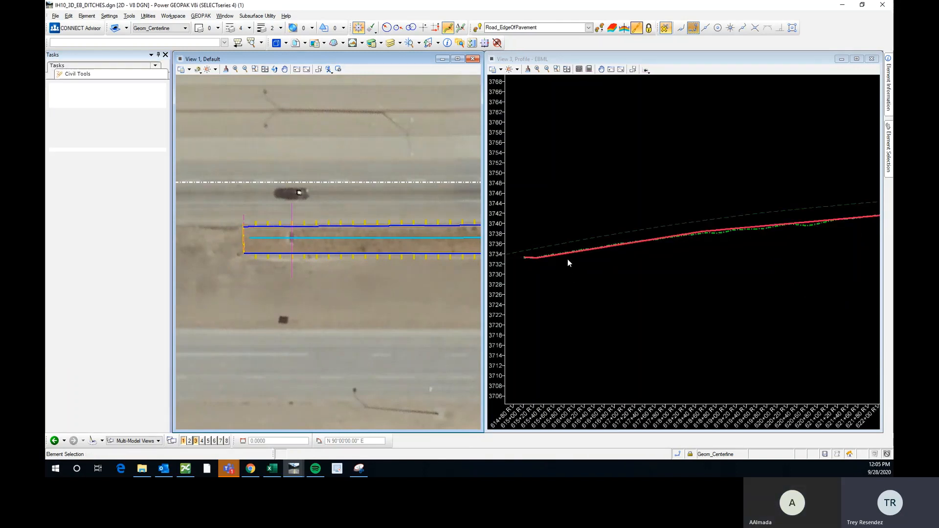
scroll(568, 259, "up", 2)
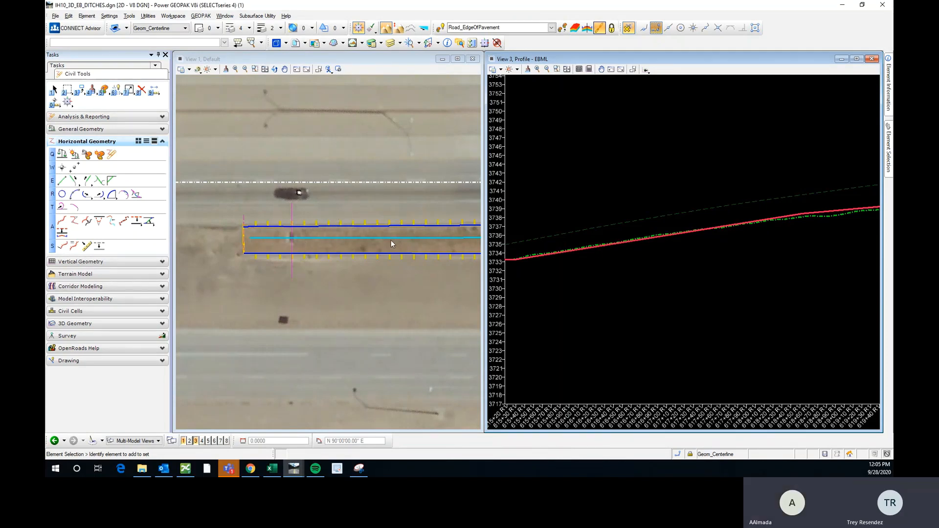
Start projecting a profile onto another element and name the new feature P_DITCH_EB_1
left_click(374, 304)
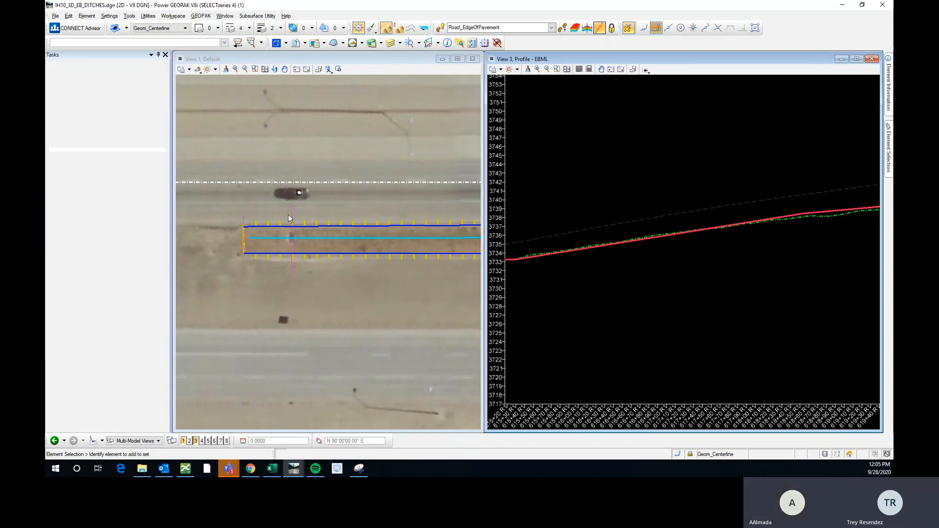
left_click(126, 261)
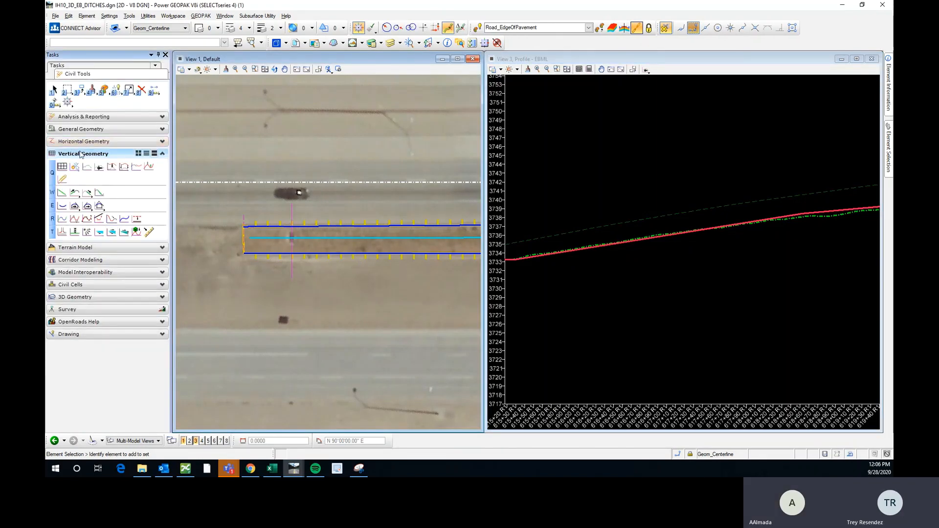
left_click(112, 168)
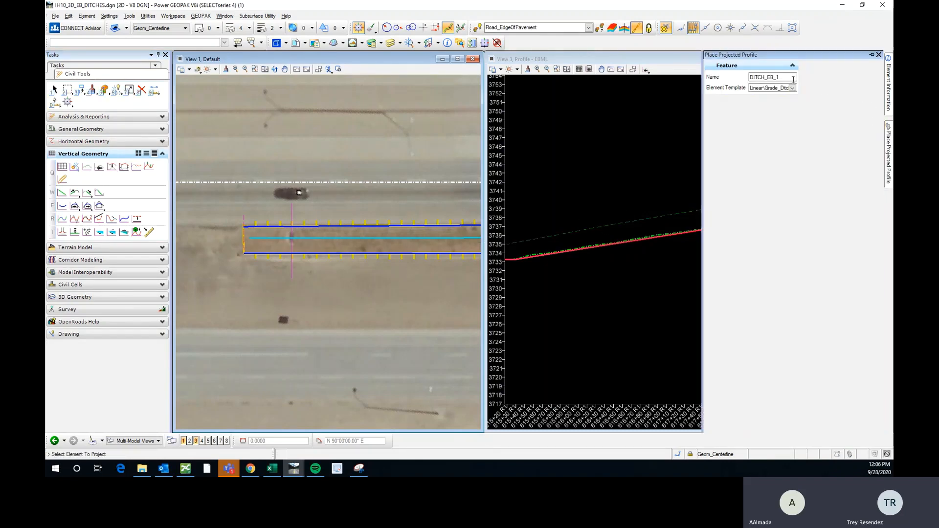
left_click_drag(787, 78, 752, 77)
left_click(751, 76)
type("P_")
Set the projected profile's element template to Linear\Geom_Vertical
left_click(793, 88)
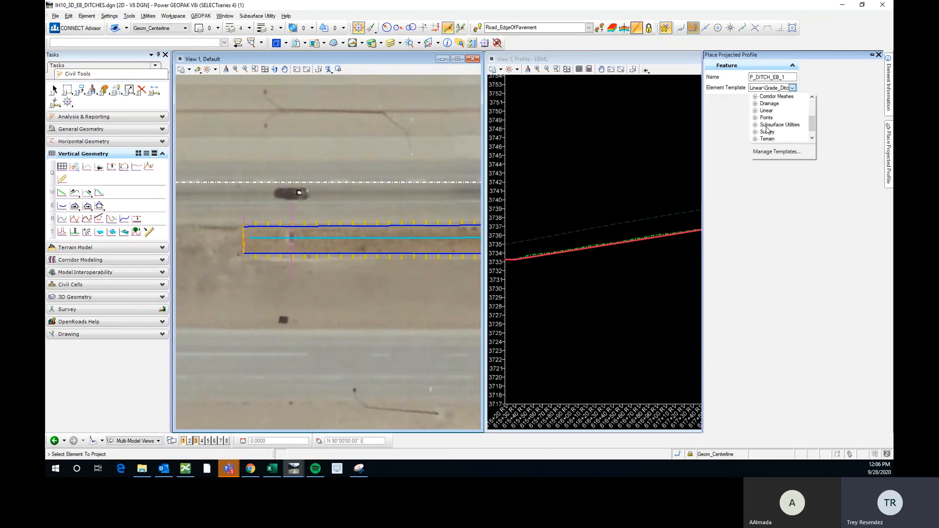
left_click(756, 111)
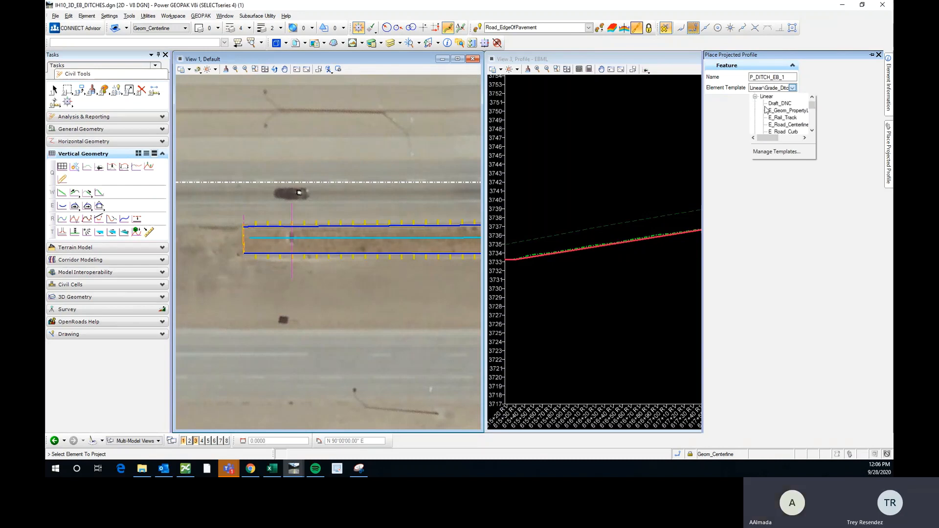
scroll(785, 122, "down", 5)
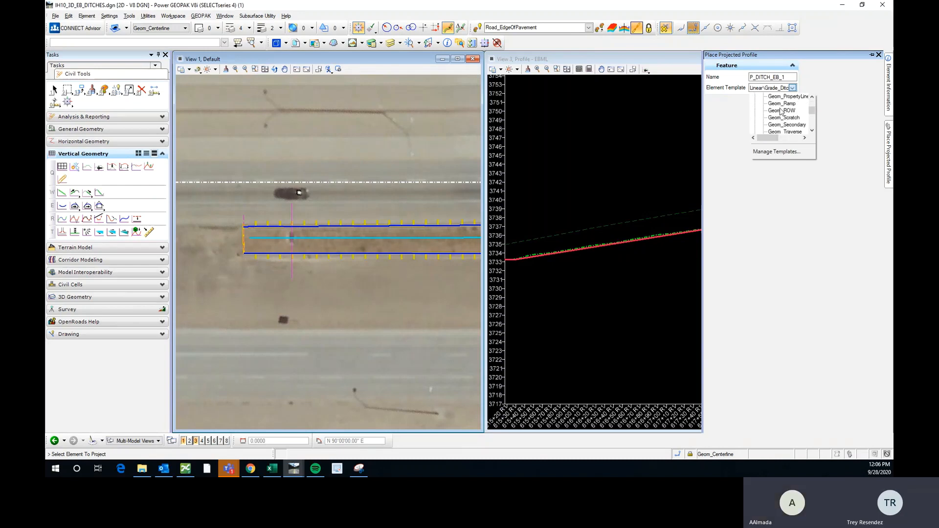
scroll(783, 117, "down", 1)
left_click(782, 118)
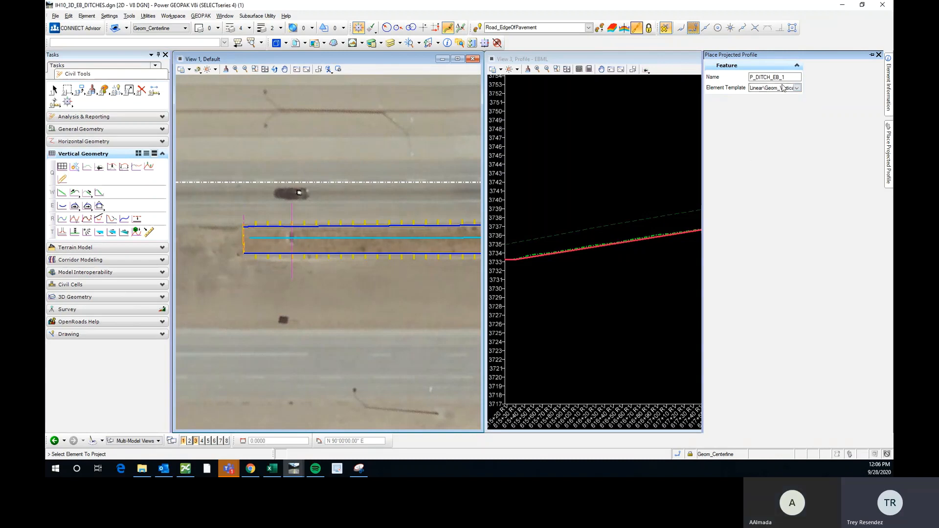
left_click(786, 77)
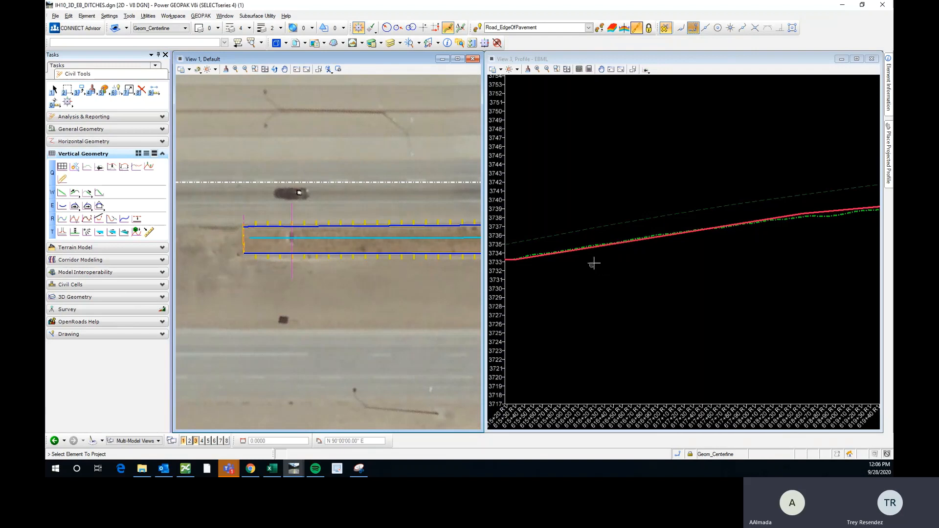
Project the proposed ditch profile P_DCH_1 from the EBML profile onto the V Channel line in plan
scroll(594, 264, "up", 2)
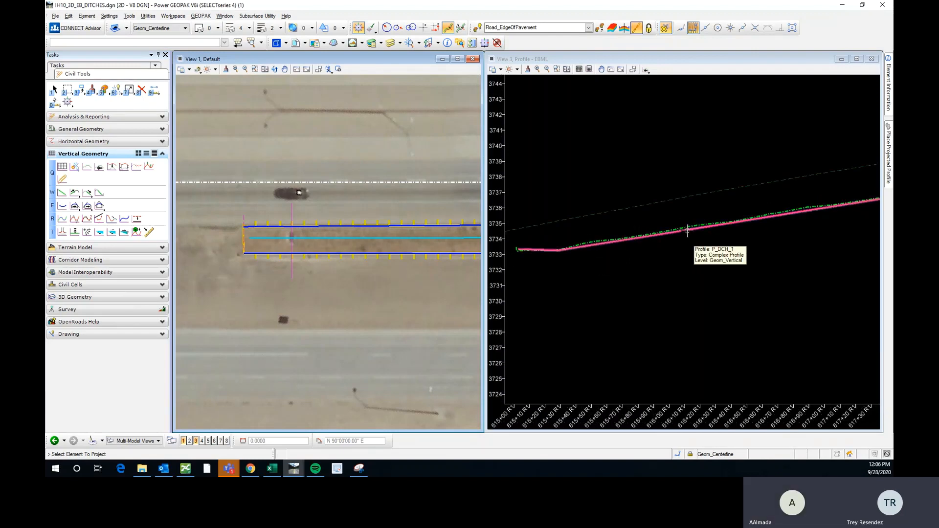
left_click(687, 231)
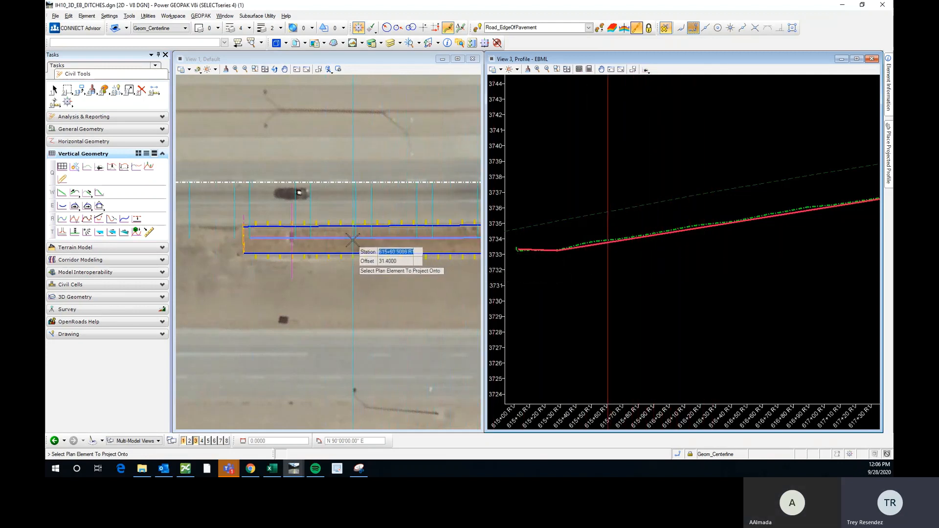
scroll(262, 241, "down", 2)
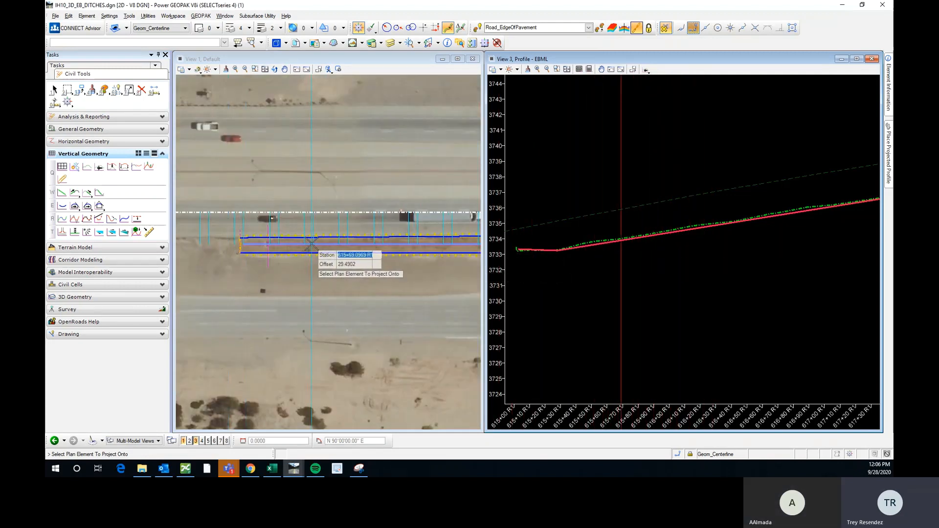
left_click(312, 243)
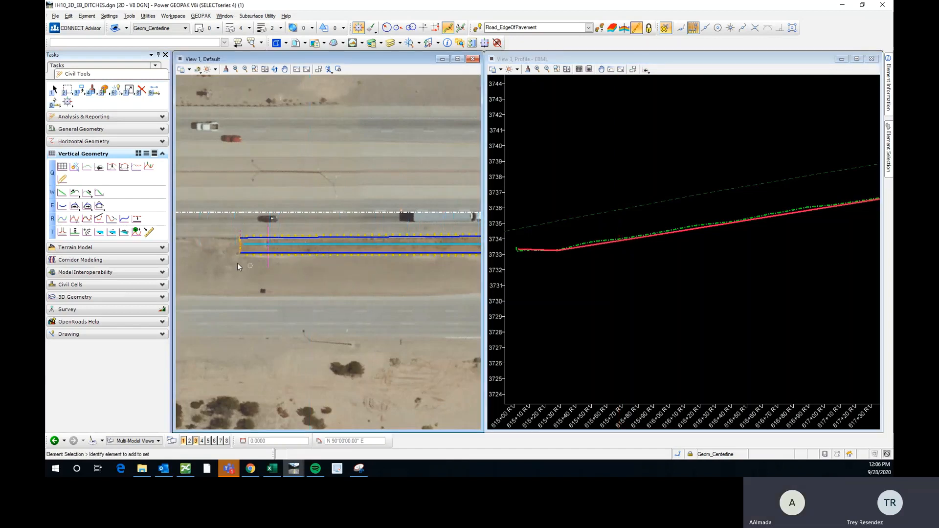
Open the V Channel line's profile model in View 3 and show the full projected ditch profile
scroll(237, 264, "down", 3)
scroll(256, 255, "up", 3)
mouse_move(268, 266)
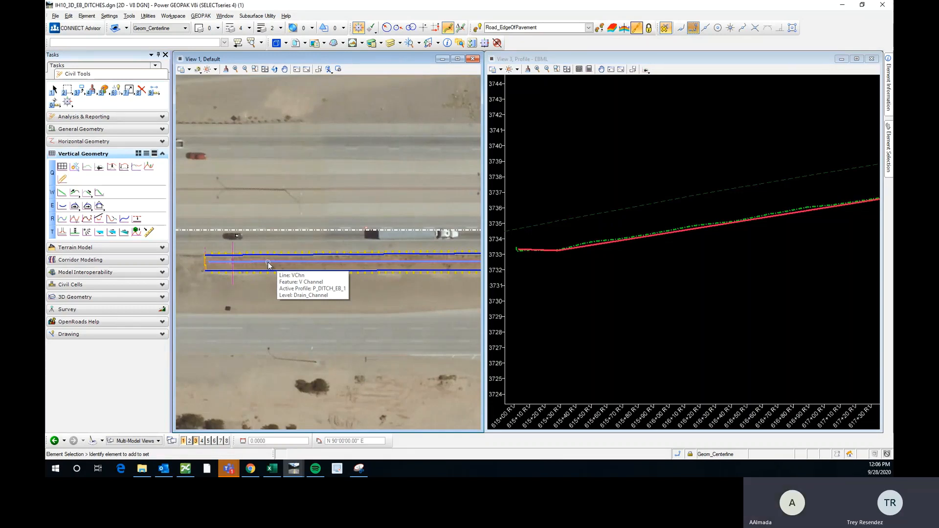
left_click(268, 263)
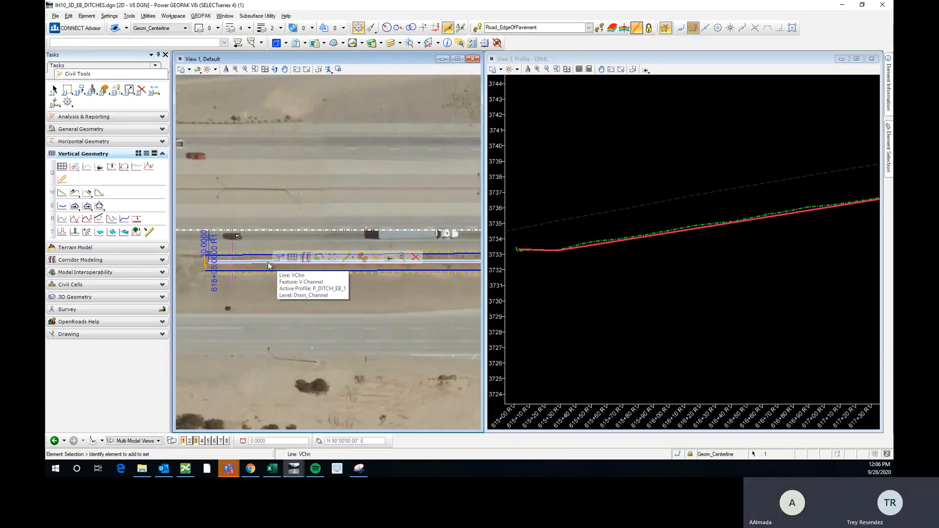
left_click(292, 257)
left_click(698, 262)
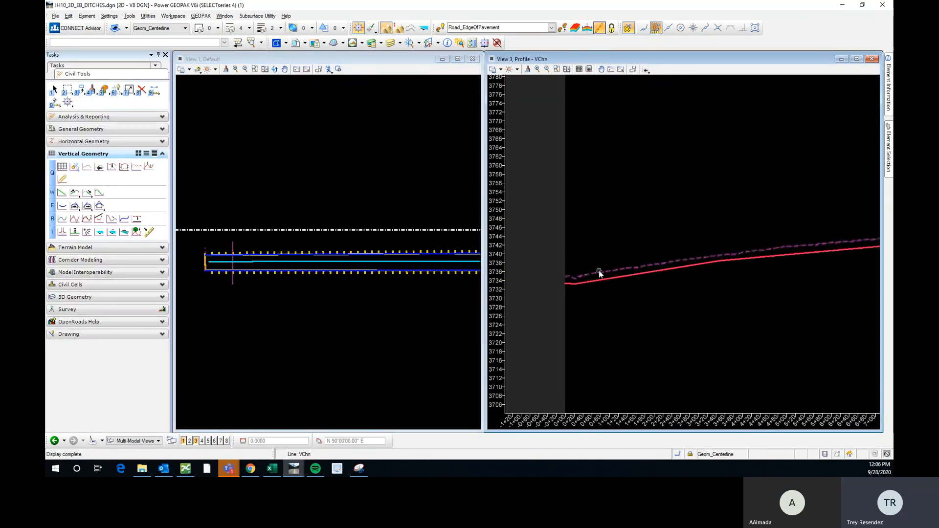
scroll(575, 260, "down", 2)
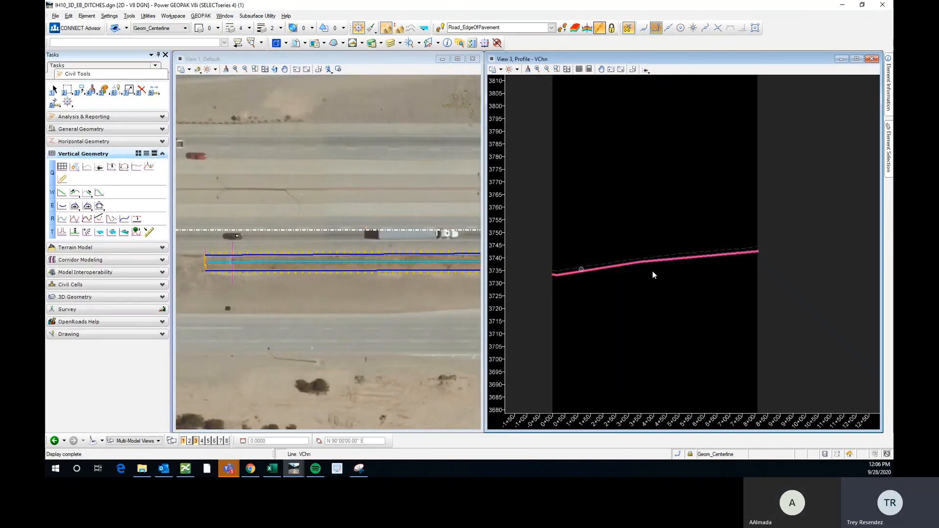
scroll(311, 236, "down", 2)
Reopen View 2 and resize it over part of the plan view, keeping the ditch in plan visible
scroll(383, 241, "up", 2)
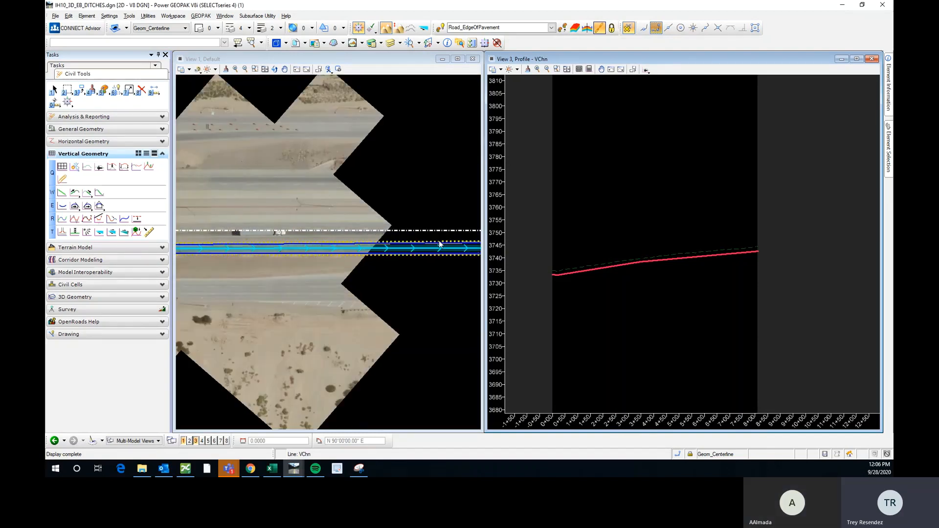
scroll(414, 259, "down", 2)
scroll(409, 253, "up", 2)
scroll(408, 252, "down", 2)
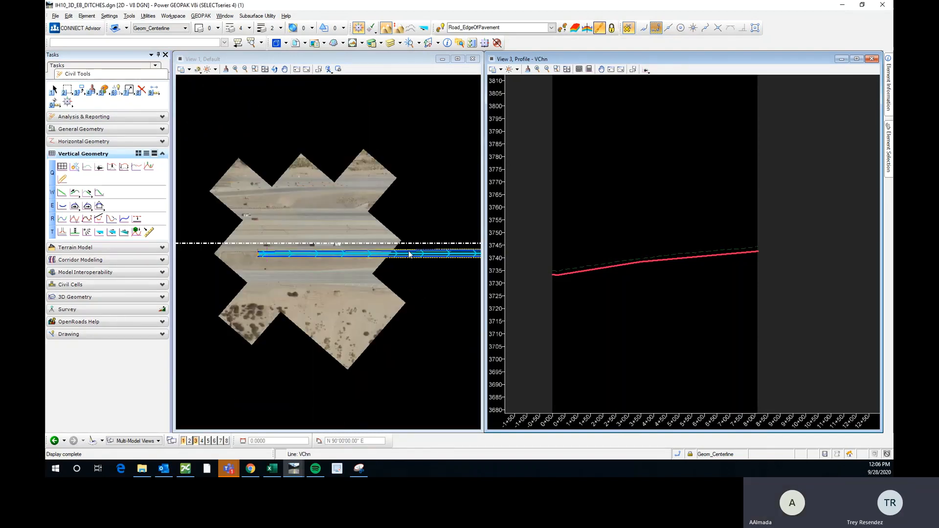
left_click(357, 285)
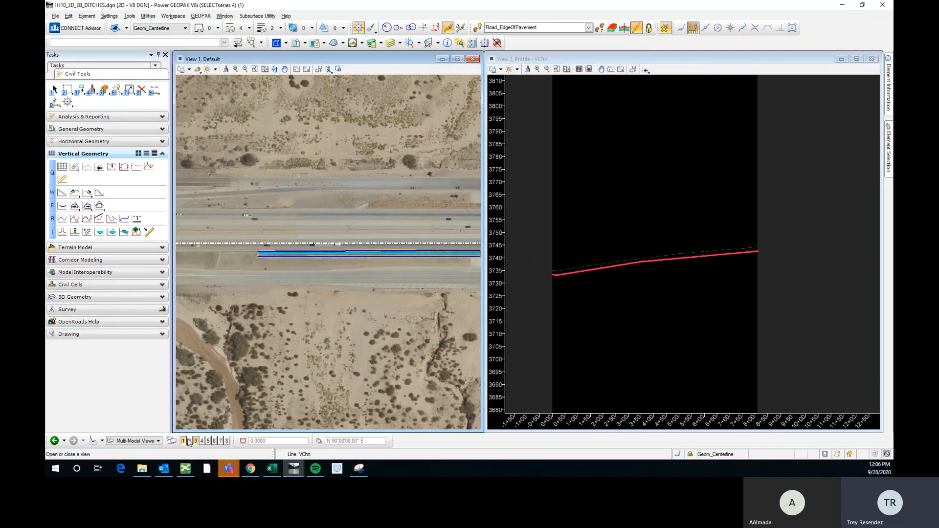
left_click(189, 440)
left_click_drag(679, 64, 339, 83)
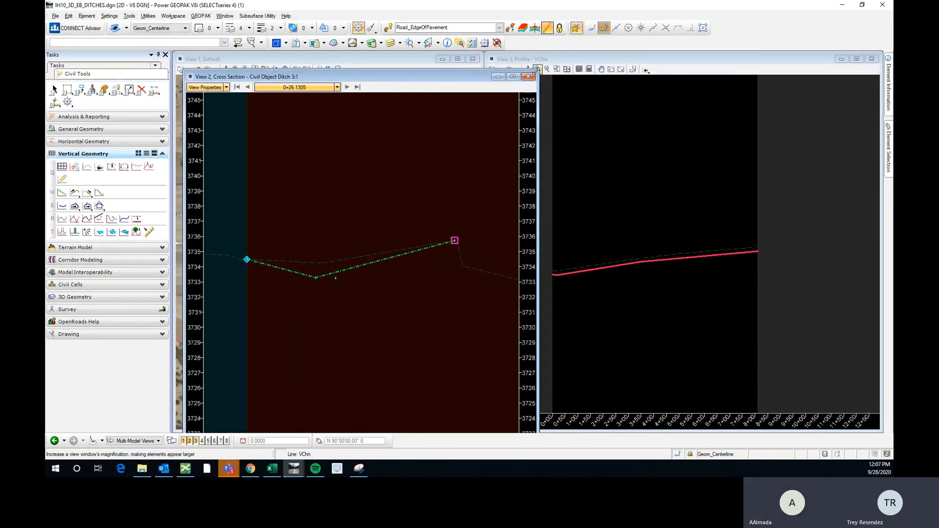
left_click_drag(536, 72, 456, 239)
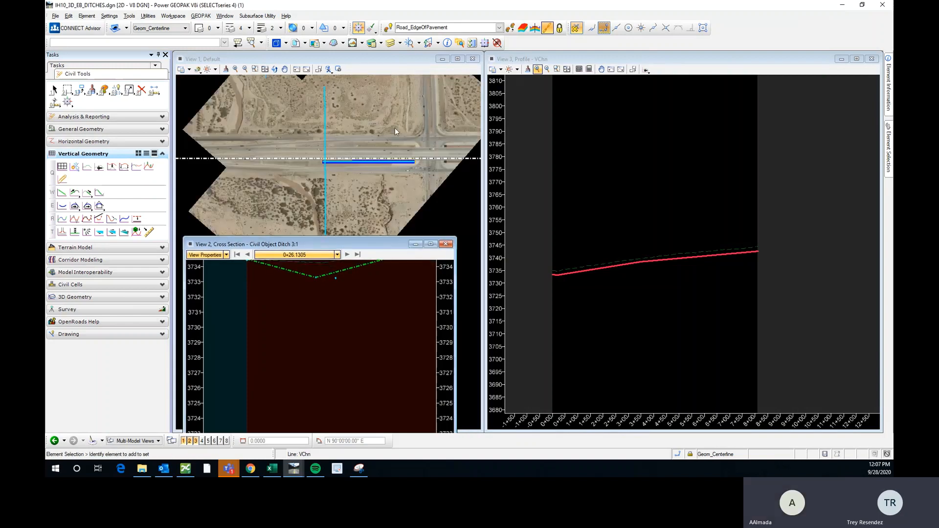
Open the EBML alignment's profile model in View 2, replacing the ditch cross section
scroll(348, 148, "up", 5)
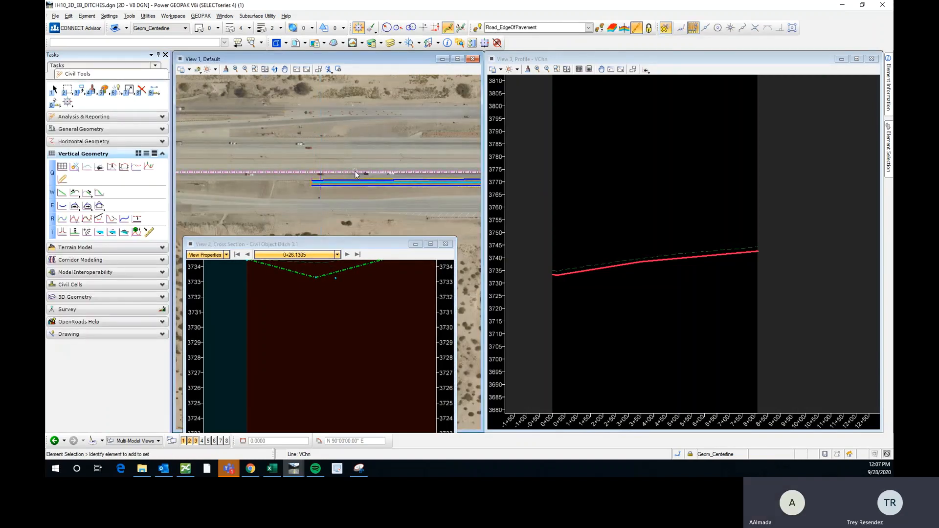
left_click(354, 173)
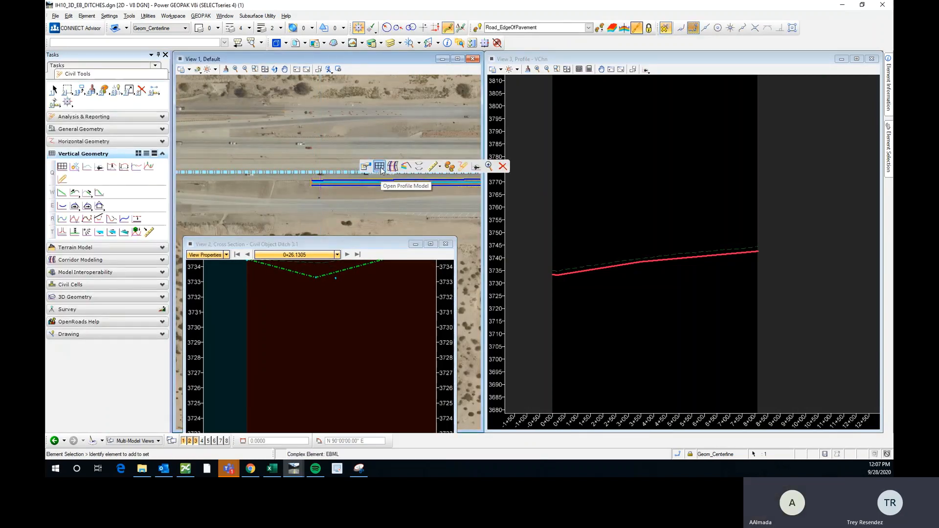
left_click(383, 170)
left_click(336, 336)
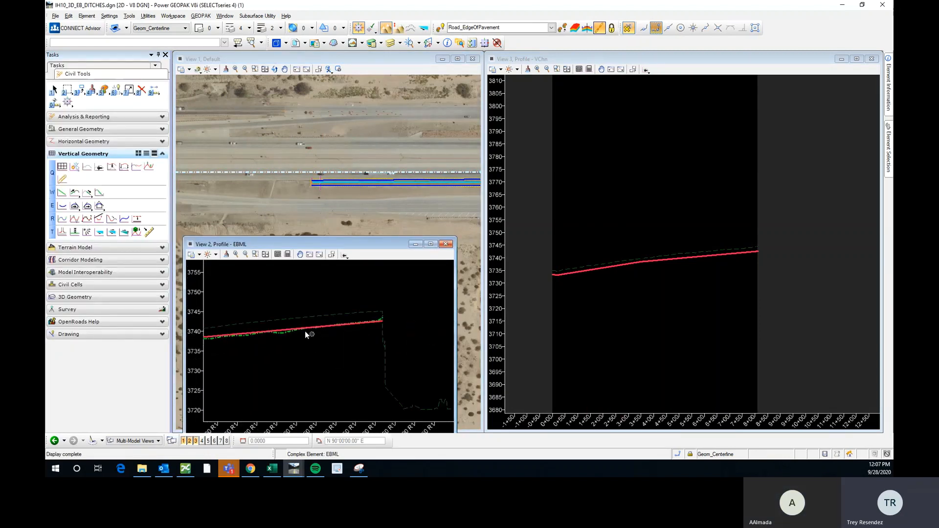
Set the slope of P_DCH_1's last tangent to 0 in the EBML profile
left_click(286, 330)
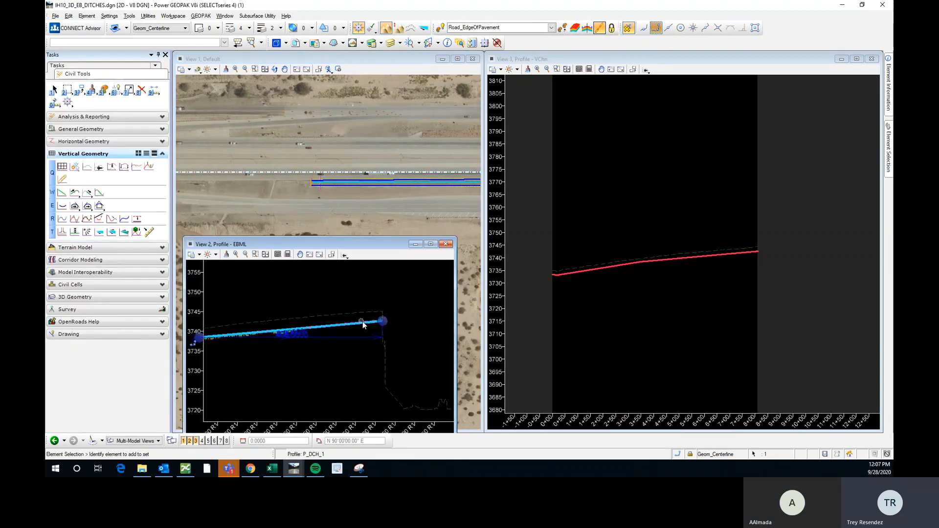
left_click(327, 330)
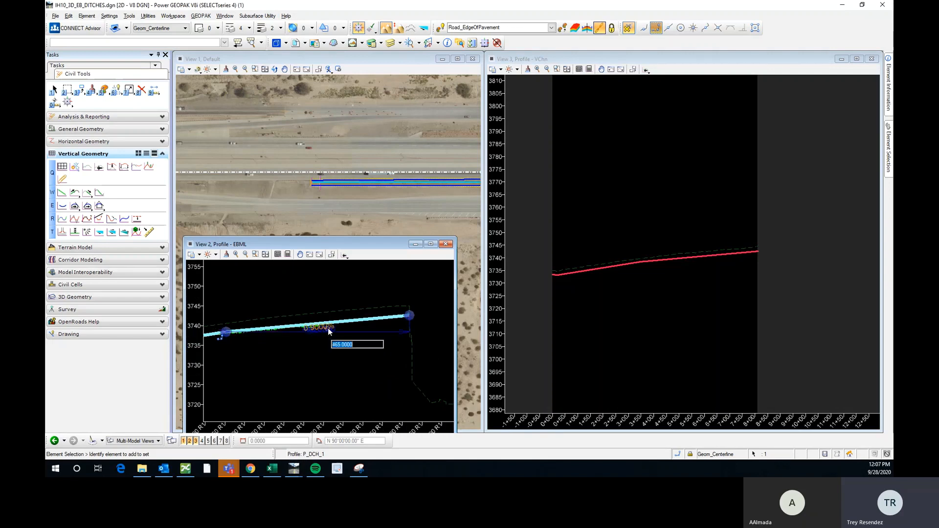
left_click(330, 329)
type("0")
key("Return")
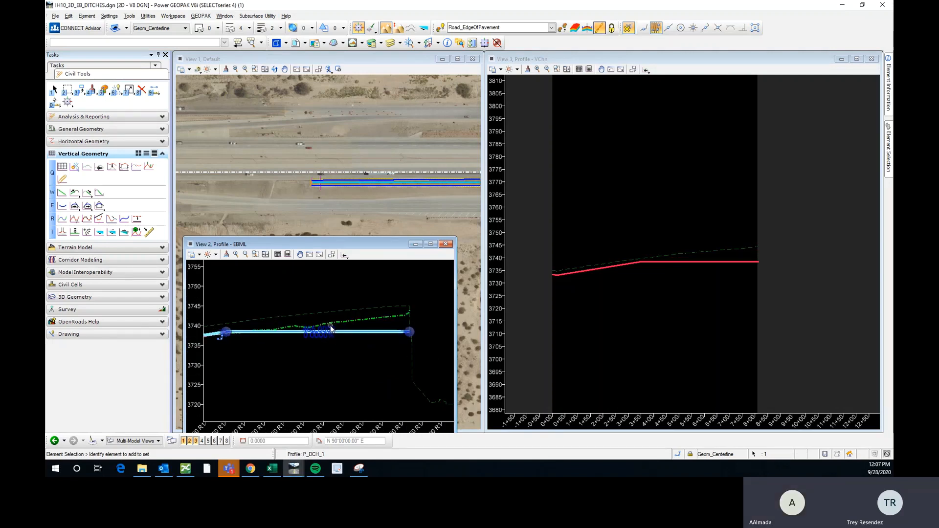
Check the edited slope in the V Channel line's profile, and undo the slope change
scroll(704, 274, "up", 2)
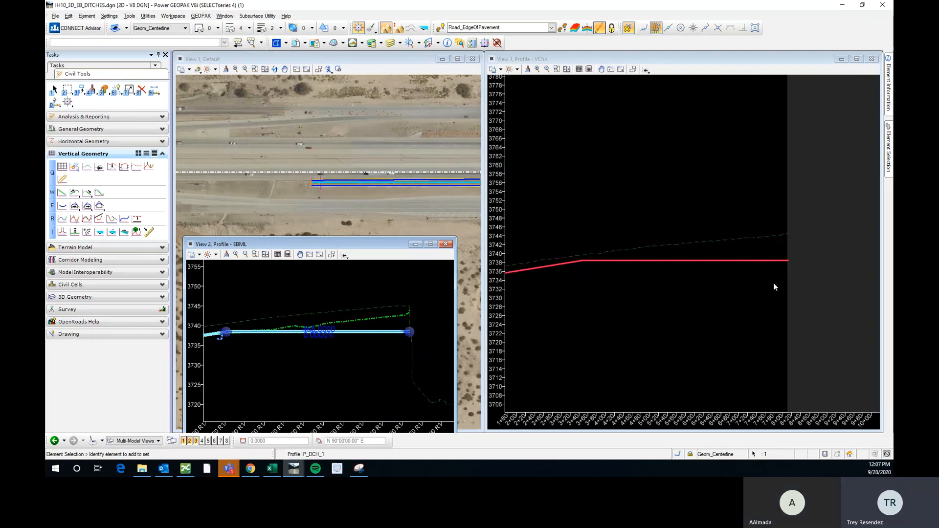
scroll(771, 281, "down", 2)
left_click(406, 279)
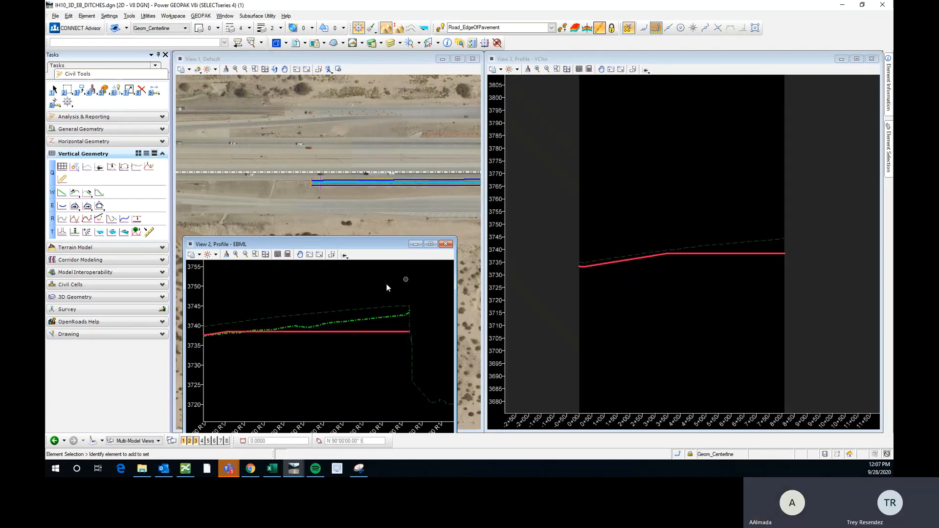
key("ctrl+z")
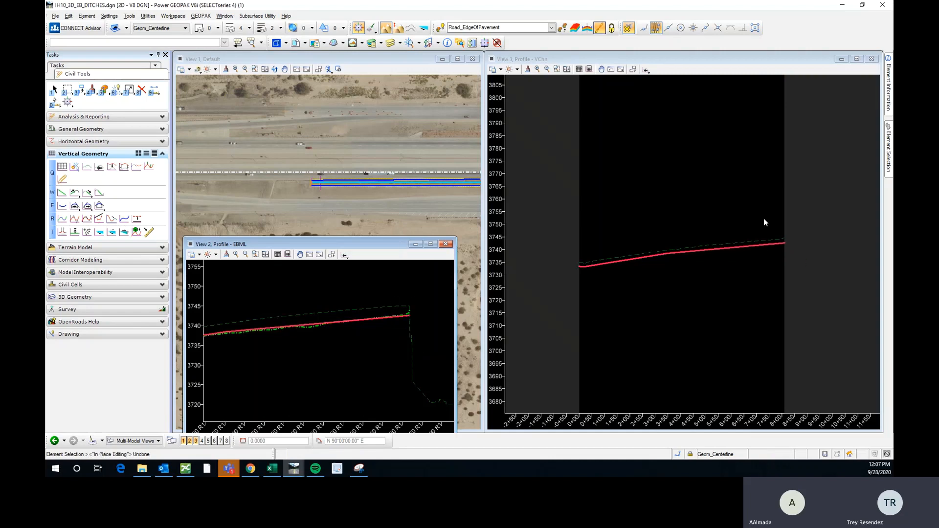
Close the EBML and V Channel profile views and maximize the plan view
left_click(445, 244)
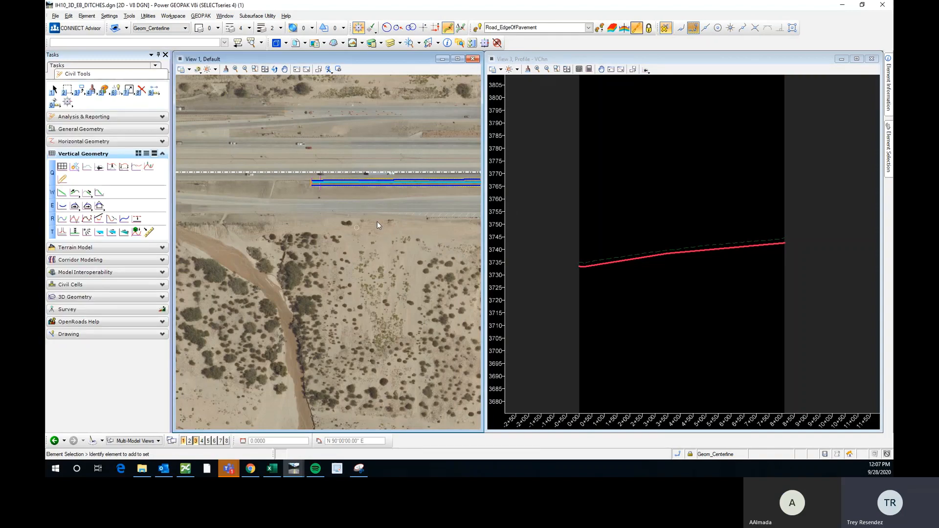
left_click(872, 58)
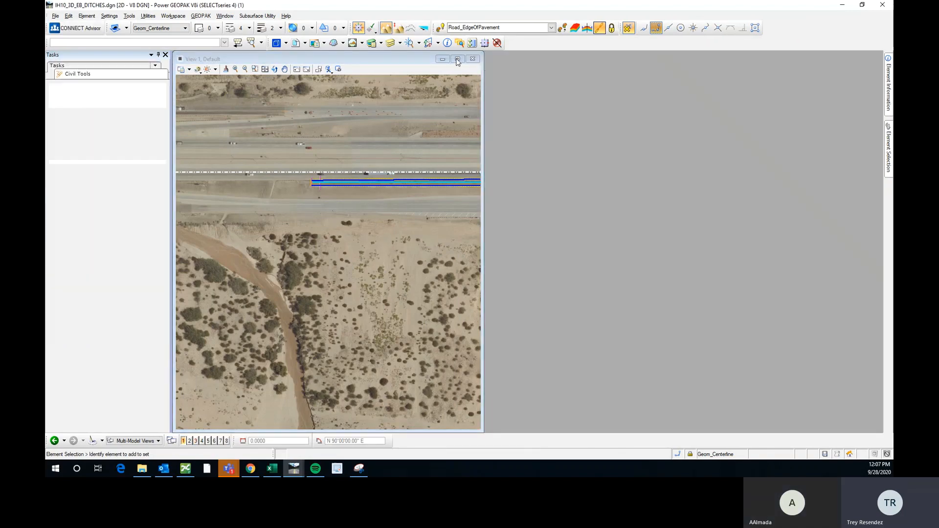
left_click(457, 59)
Start a point control on the Ditch 3:1 linear template, with control description DITCH_FL and controlled point DITCH_FL
scroll(313, 185, "up", 5)
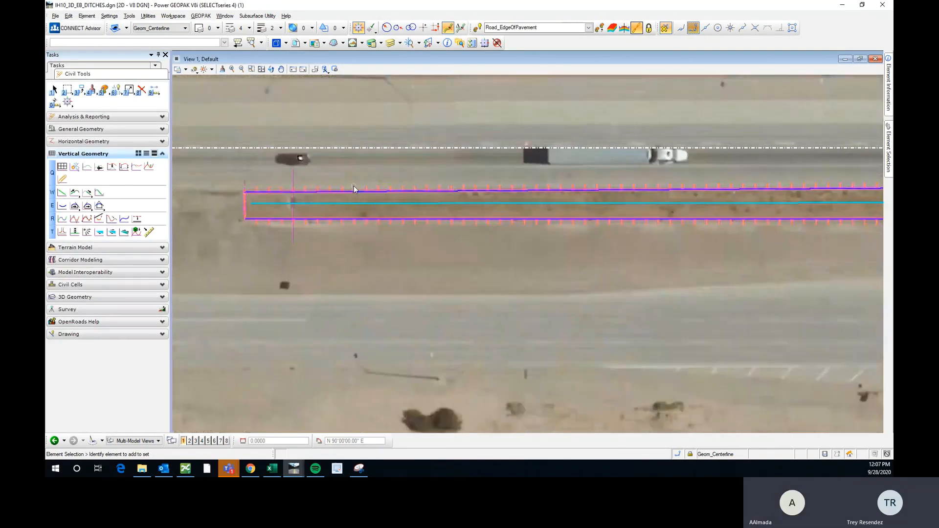
left_click(354, 186)
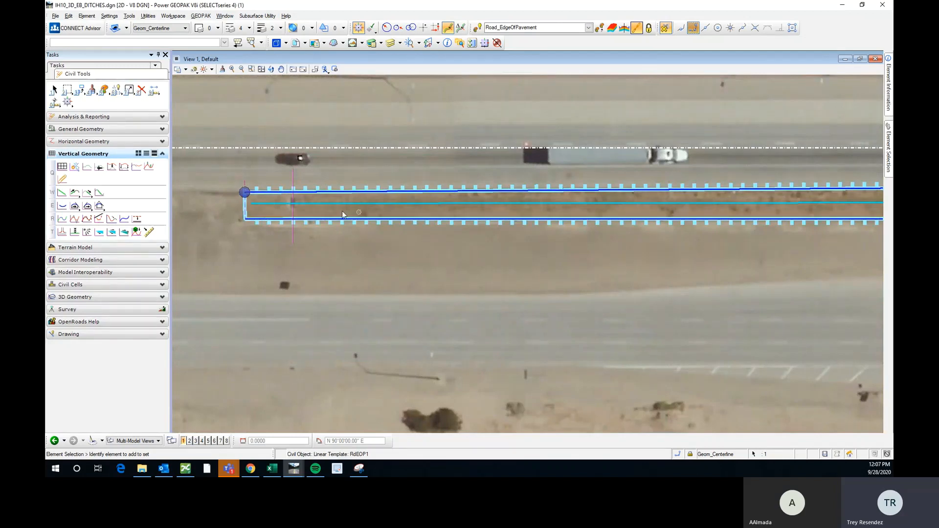
left_click(338, 189)
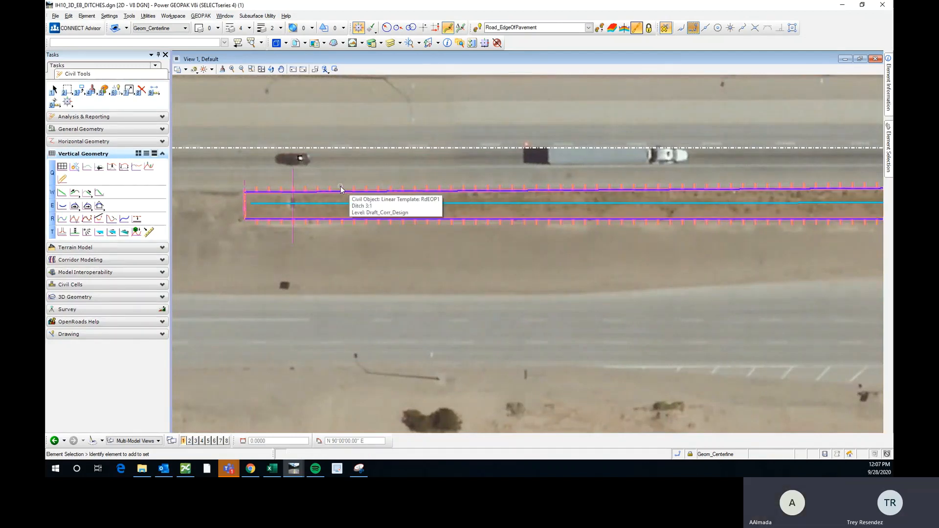
left_click(341, 186)
left_click(336, 211)
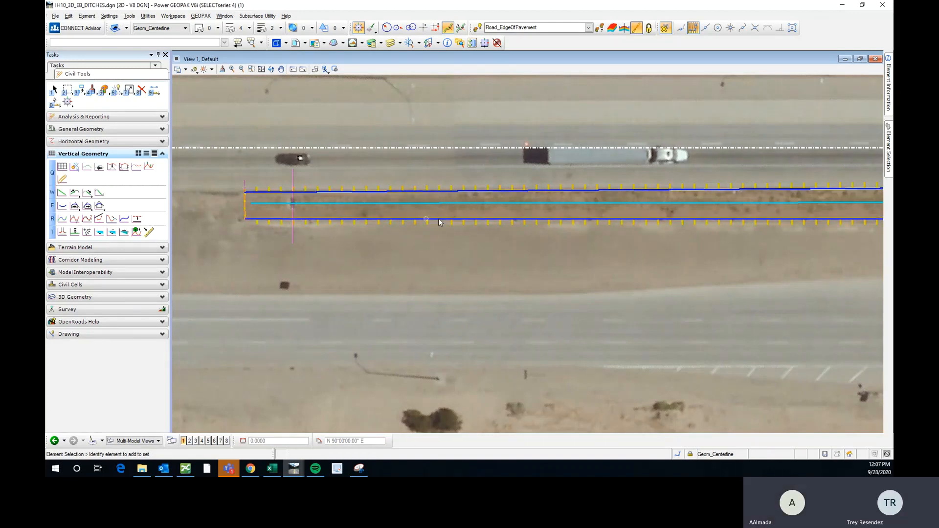
left_click(342, 190)
mouse_move(406, 183)
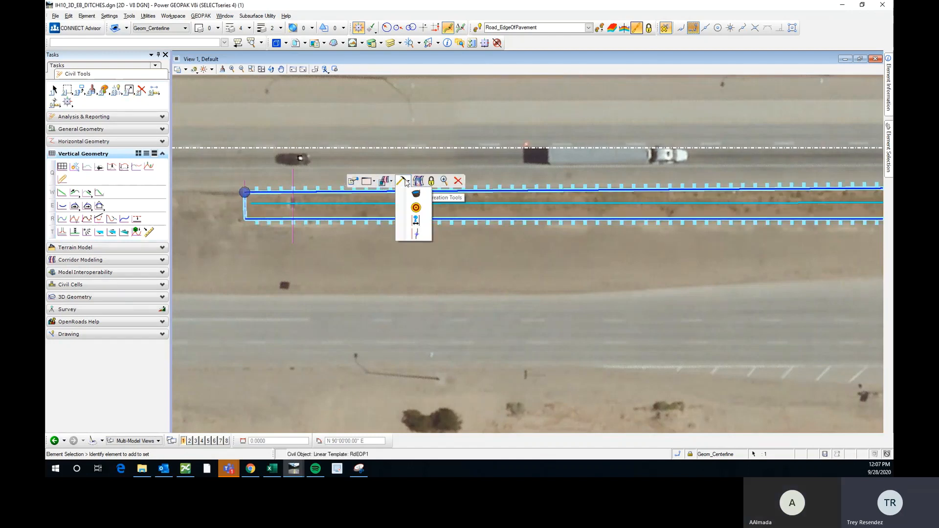
left_click(416, 235)
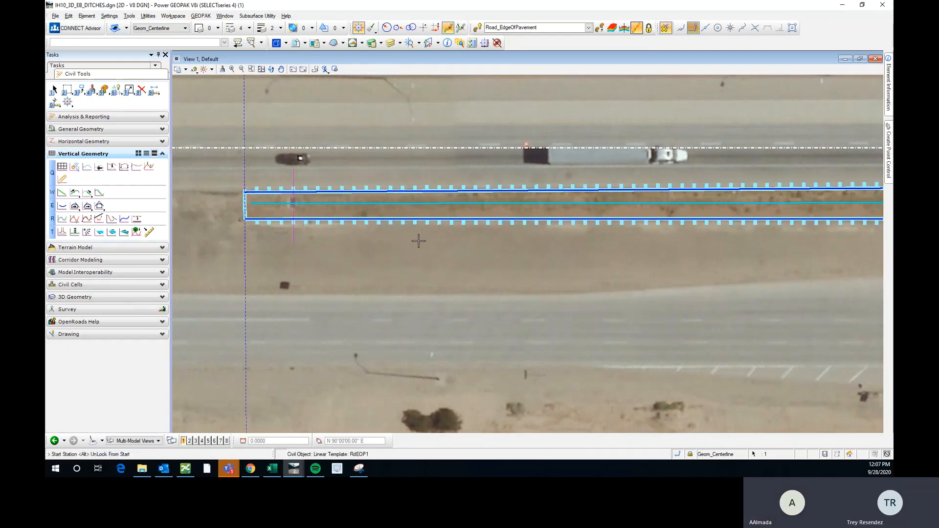
mouse_move(892, 150)
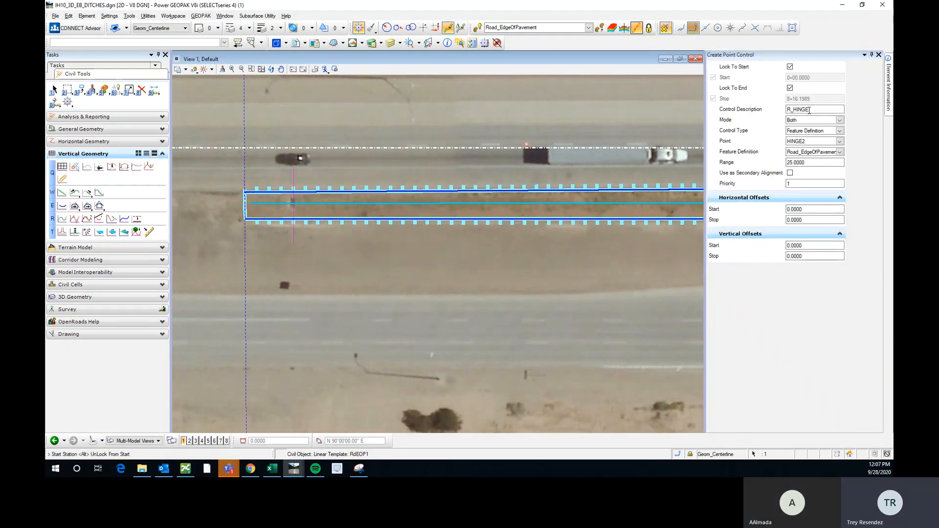
double_click(789, 110)
type("DITCH_FL")
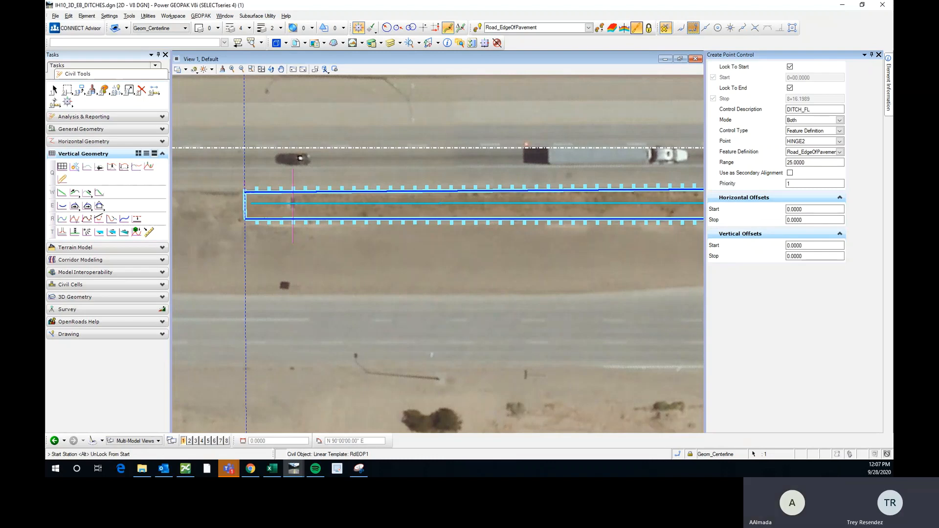
left_click(840, 142)
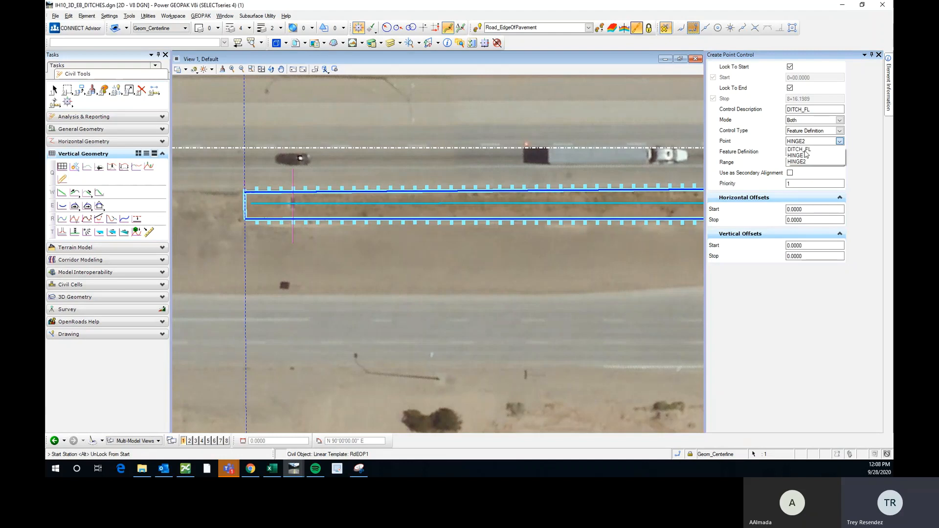
left_click(804, 151)
Set the point control's feature definition to the drainage V Channel
left_click(839, 153)
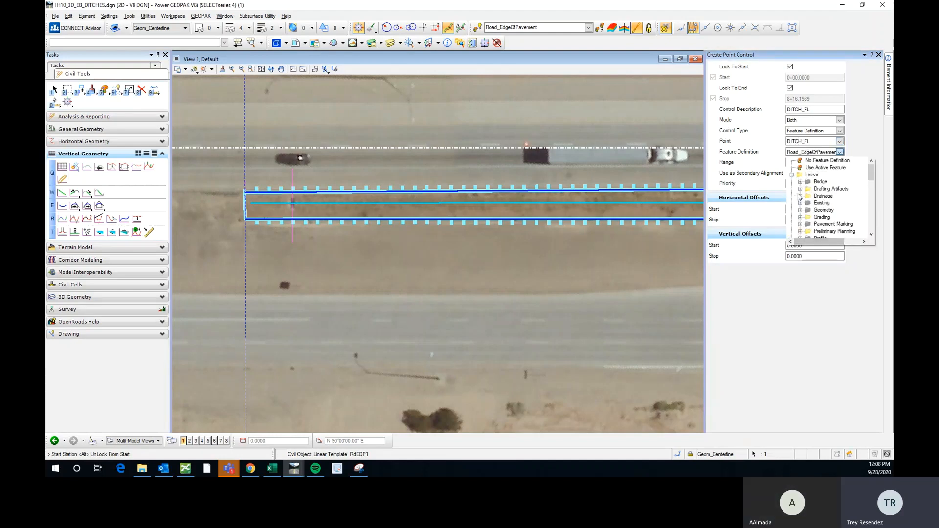
left_click(801, 196)
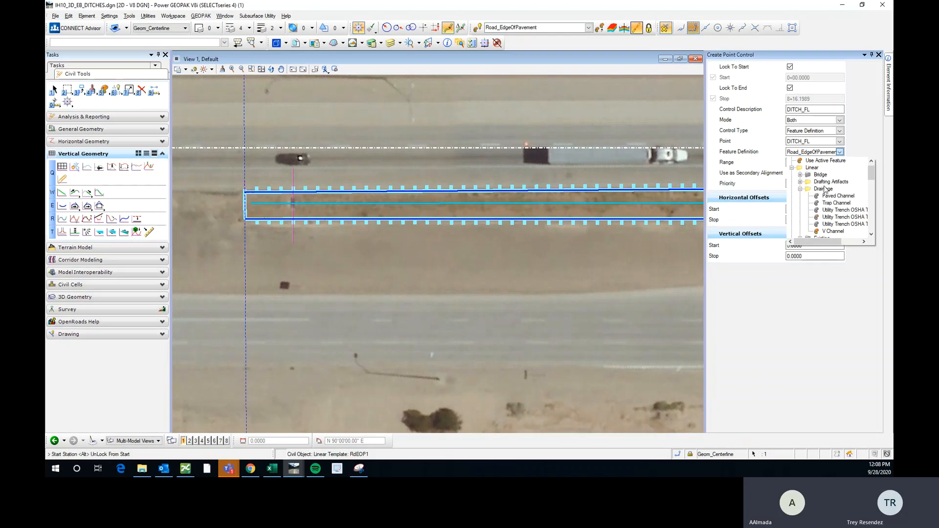
left_click(833, 232)
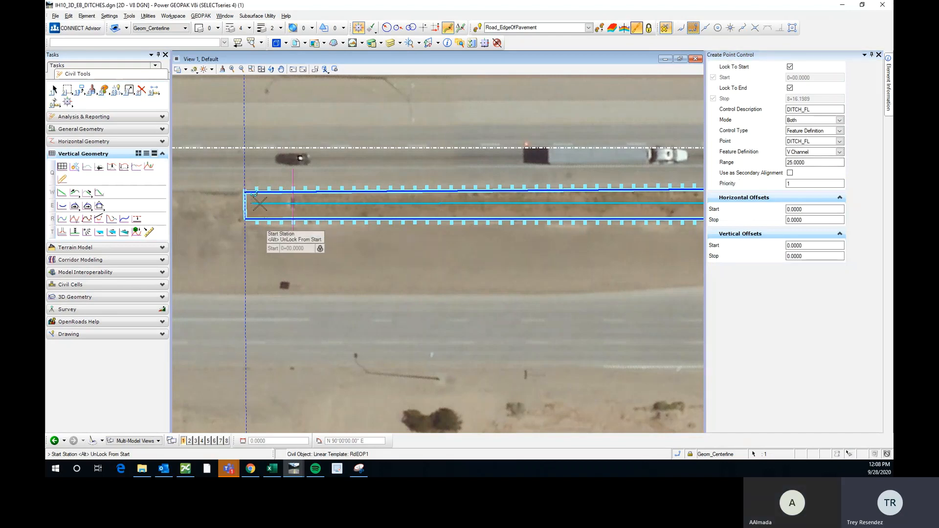
left_click(815, 164)
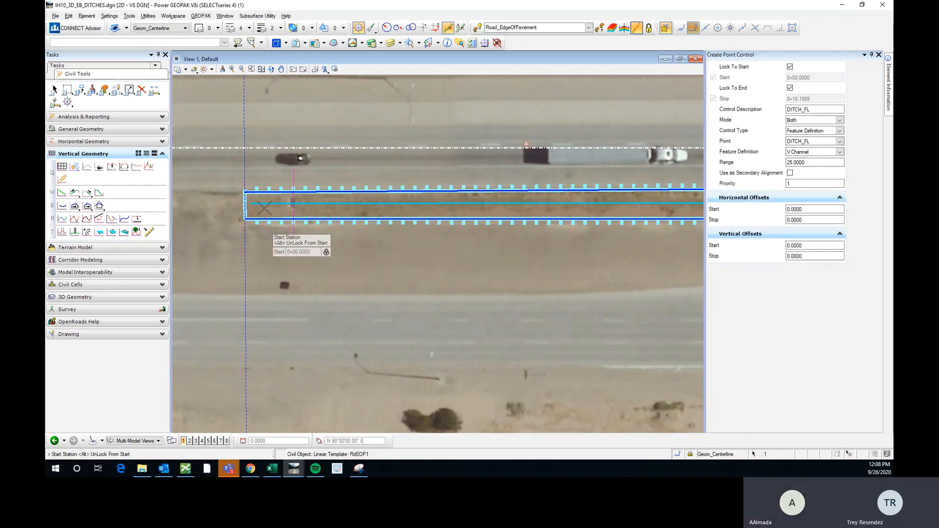
Create the point control over the ditch's full length in Both mode, with a range of 25 and zero horizontal and vertical offsets
left_click(342, 230)
left_click(345, 246)
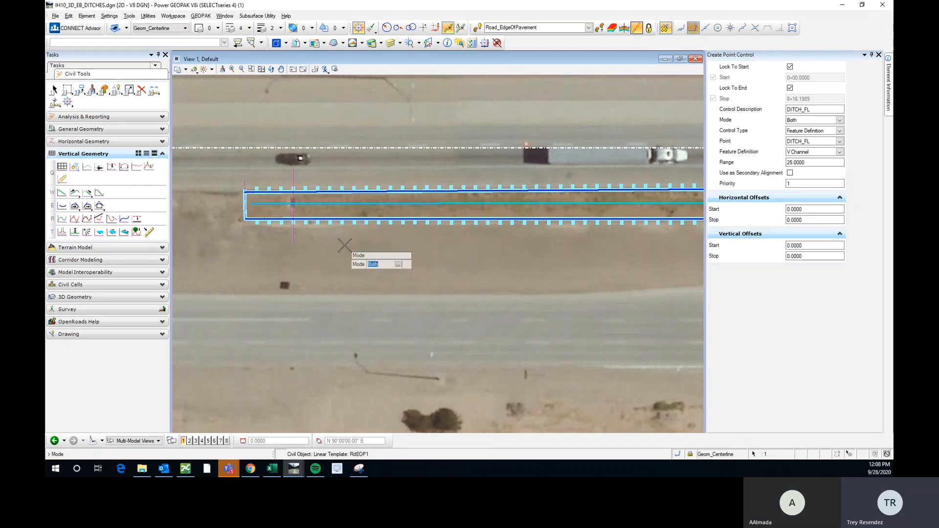
left_click(344, 246)
left_click(344, 246)
left_click(344, 246)
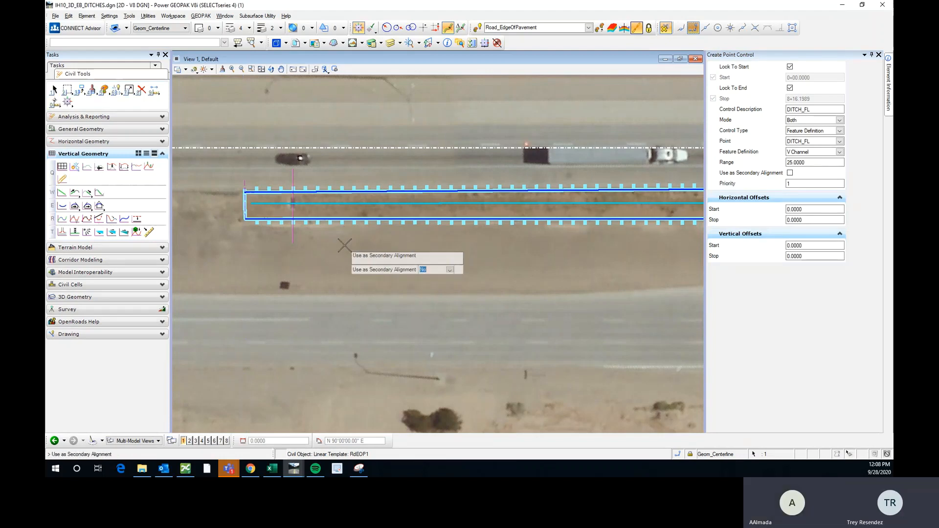
left_click(344, 245)
left_click(345, 245)
left_click(344, 246)
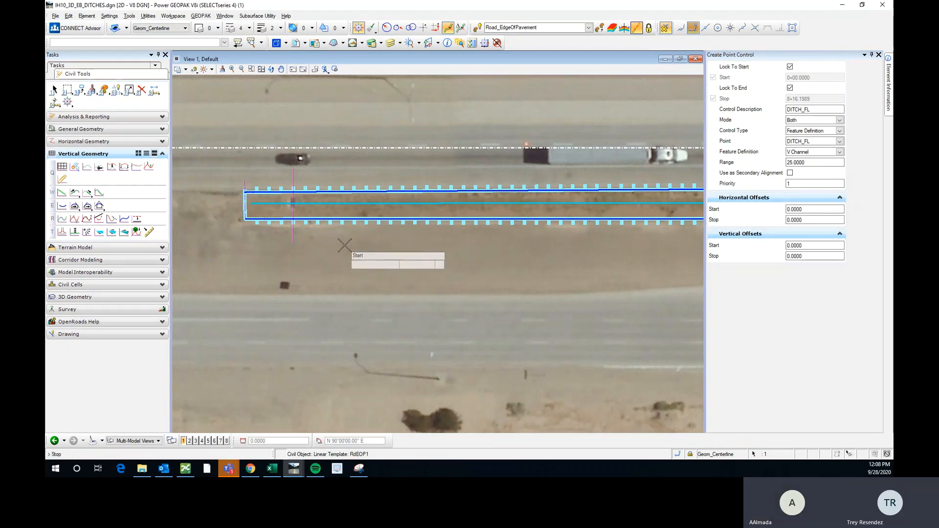
left_click(344, 246)
left_click(345, 246)
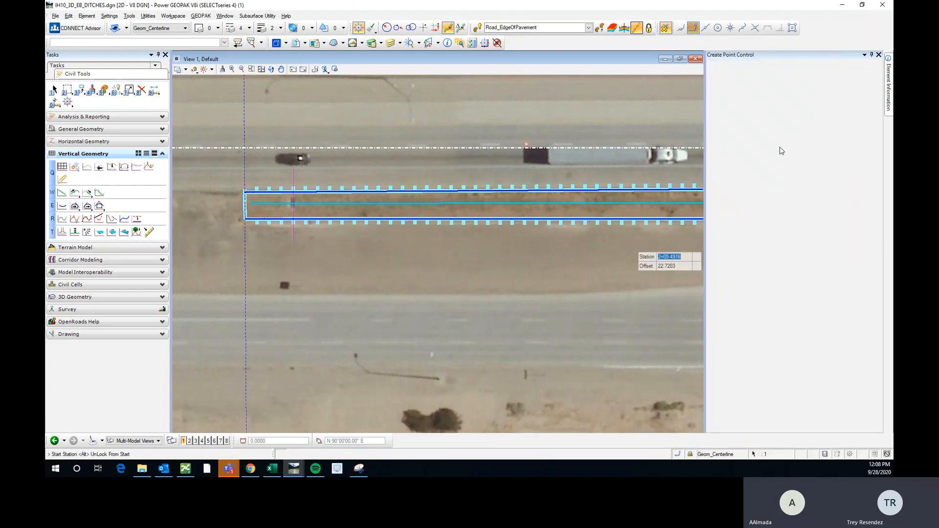
left_click(872, 56)
Show the ditch linear template's cross section in View 4
scroll(344, 256, "down", 2)
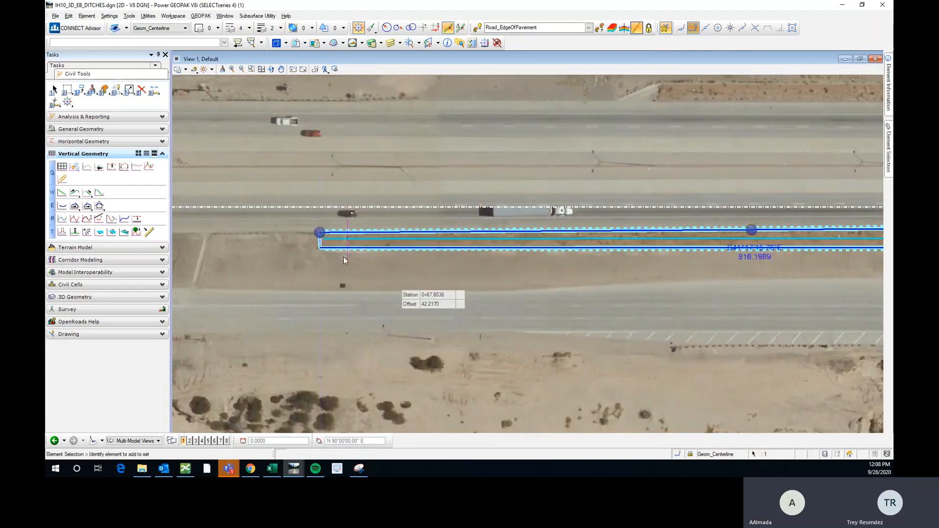
scroll(452, 237, "up", 4)
scroll(246, 221, "down", 2)
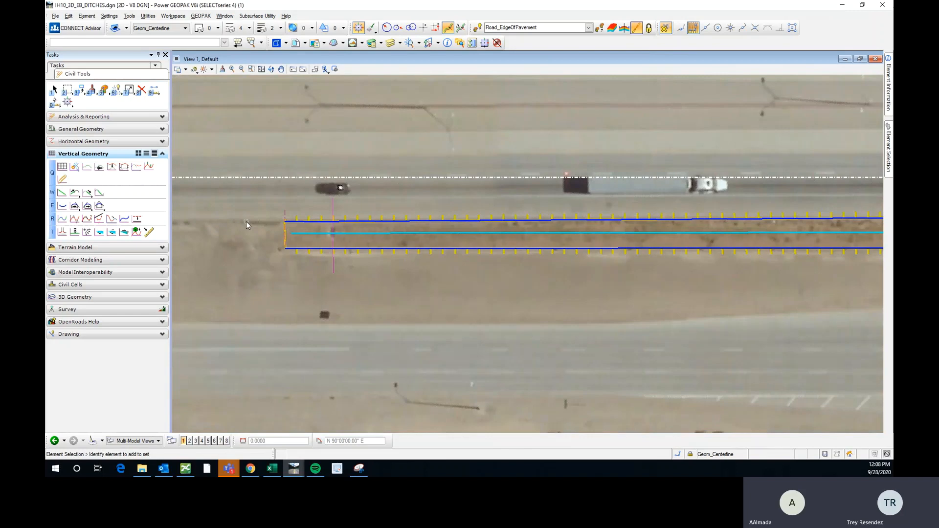
left_click(407, 213)
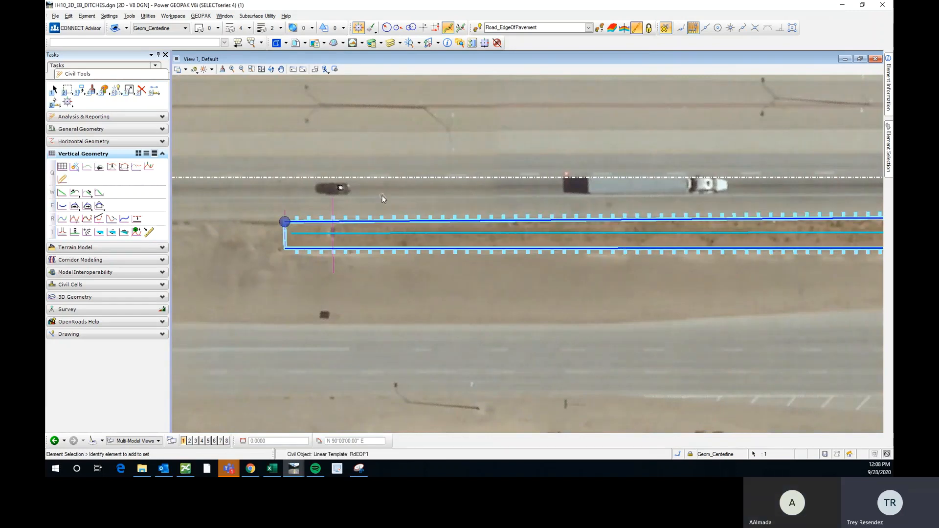
left_click(187, 409)
left_click(189, 440)
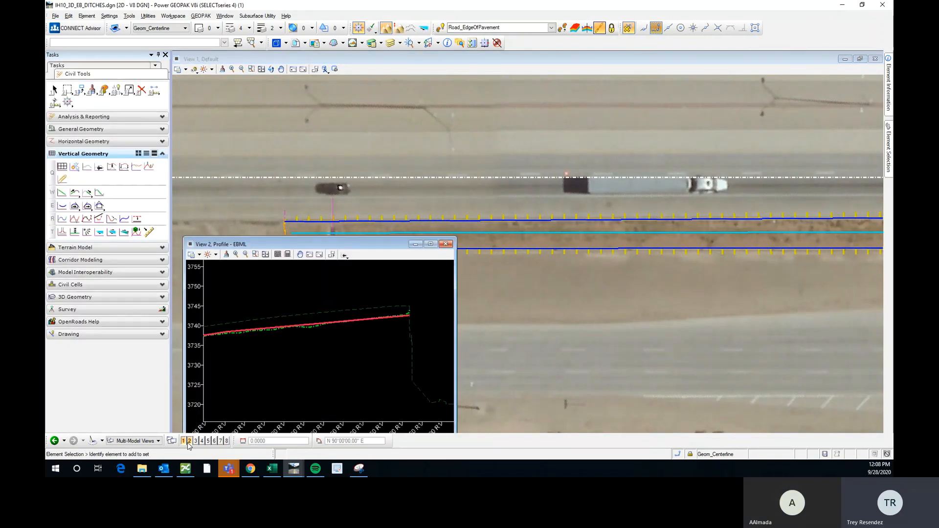
left_click(190, 441)
left_click(196, 441)
left_click(196, 441)
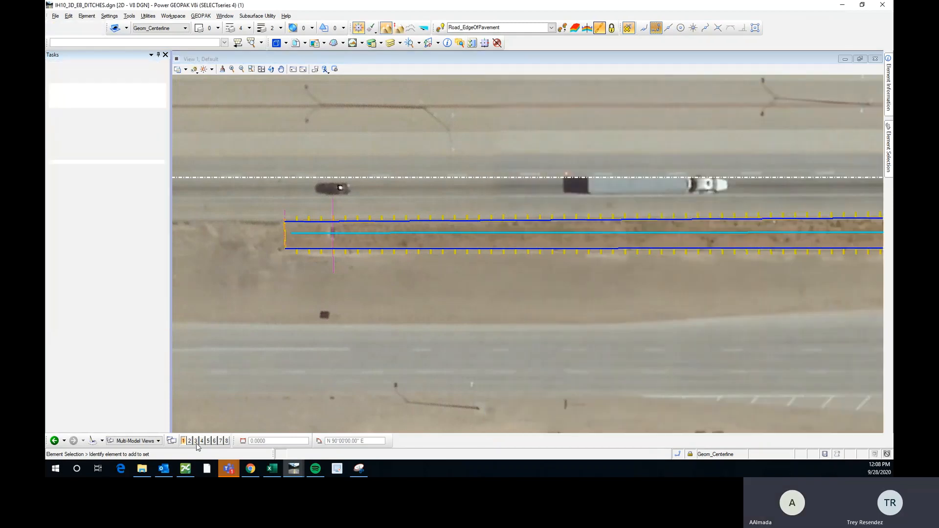
left_click(201, 441)
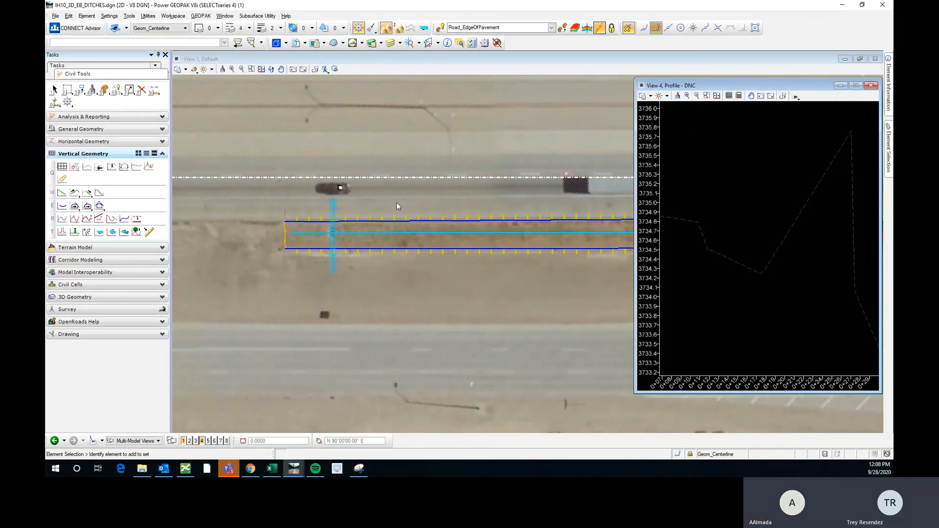
left_click(395, 218)
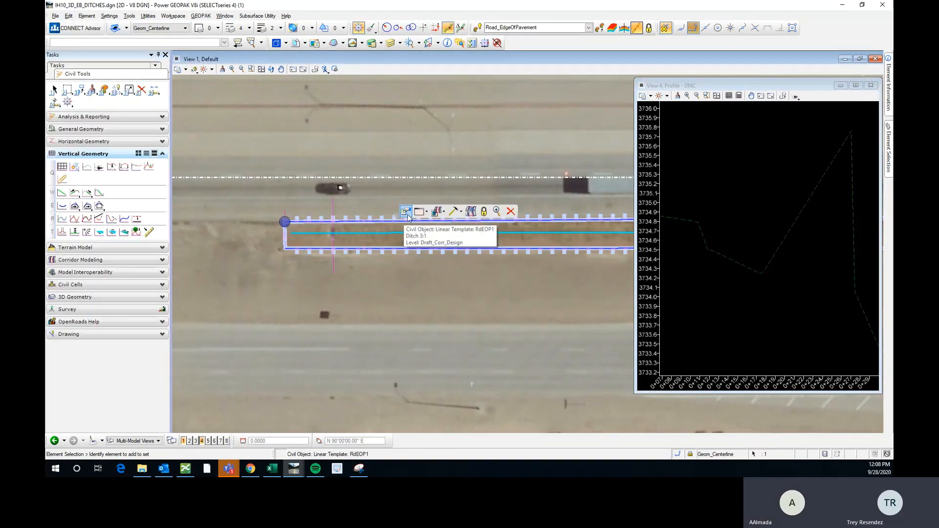
left_click(422, 215)
left_click(433, 240)
left_click(734, 200)
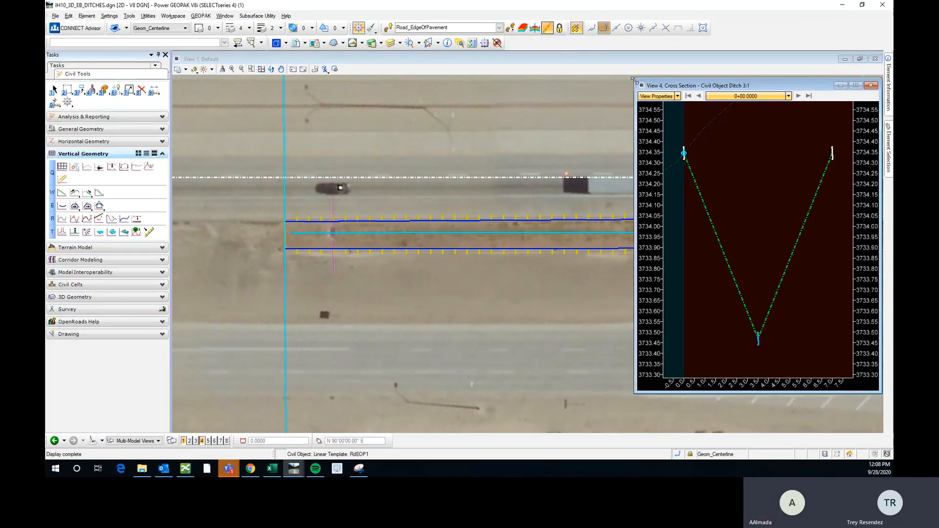
Restore the plan view from full size and tile it side by side with the ditch cross section
left_click_drag(633, 80, 496, 62)
left_click(765, 60)
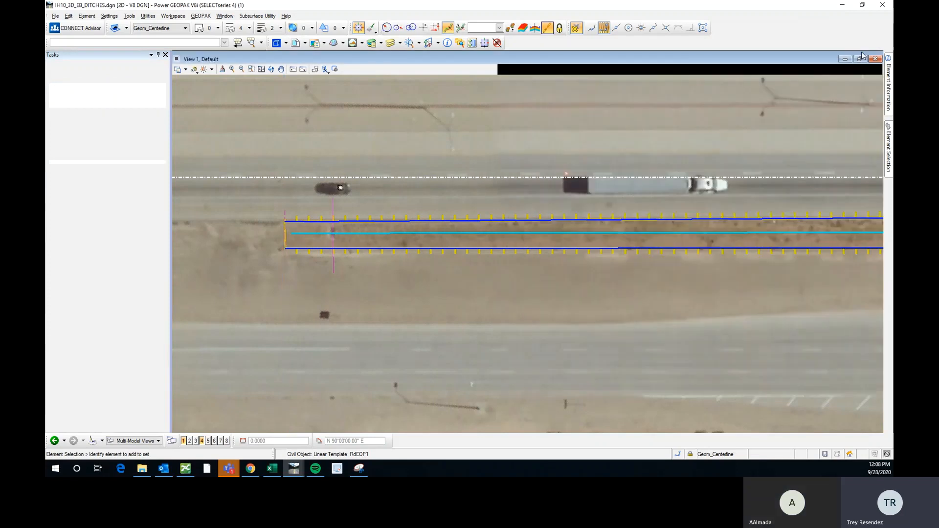
double_click(796, 54)
left_click_drag(783, 55, 398, 55)
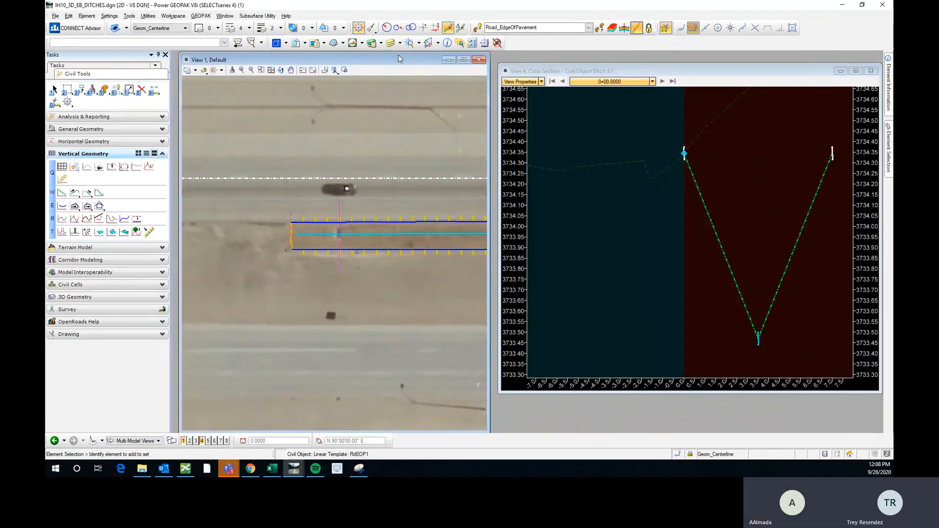
left_click(225, 15)
left_click(247, 49)
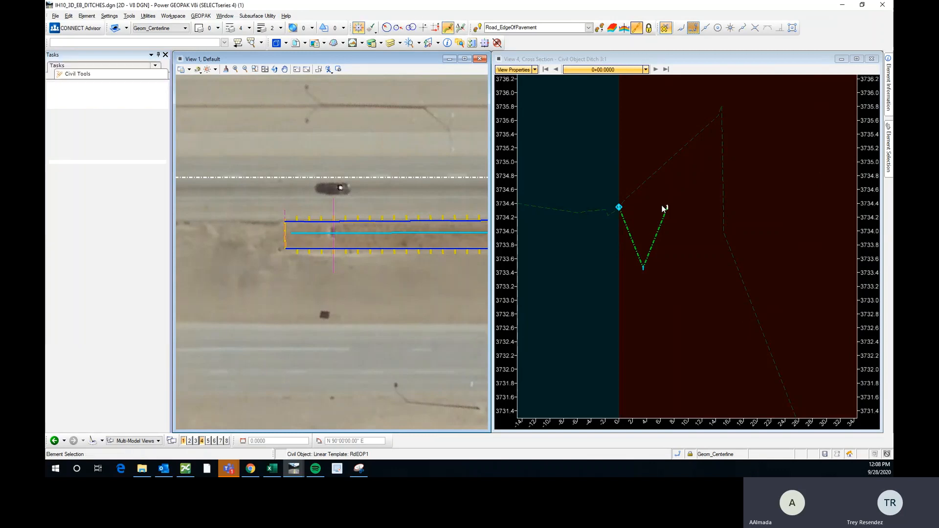
Advance the cross section to the next station and compare the ditch bottom with the V Channel line's point
left_click(656, 69)
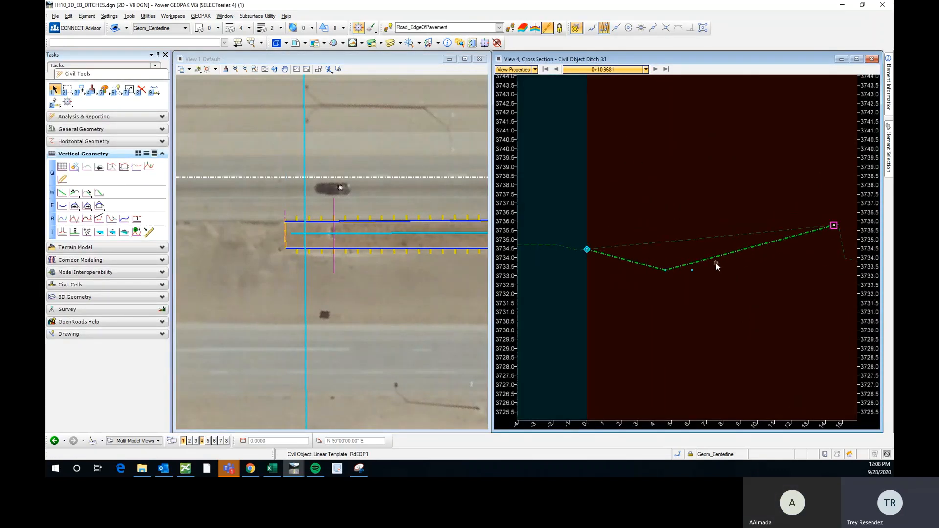
scroll(687, 257, "up", 2)
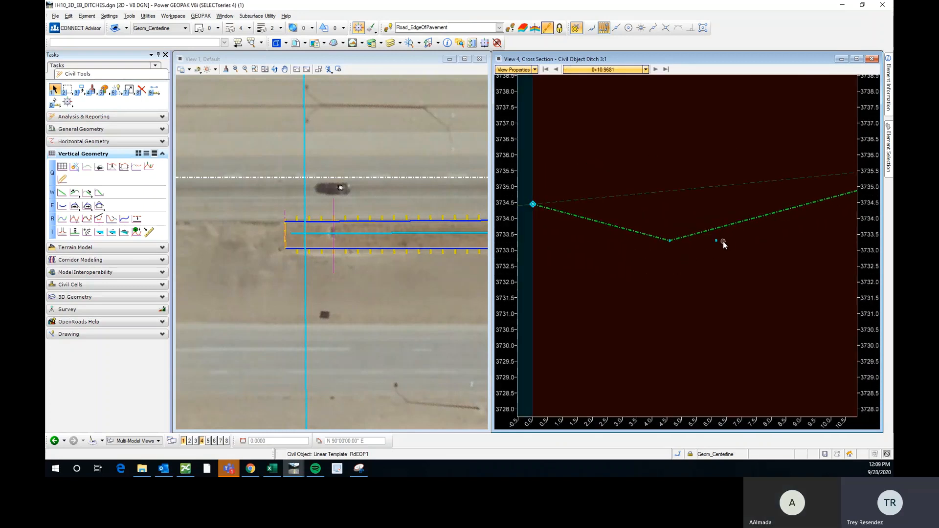
left_click(717, 241)
middle_click_drag(716, 244, 639, 239)
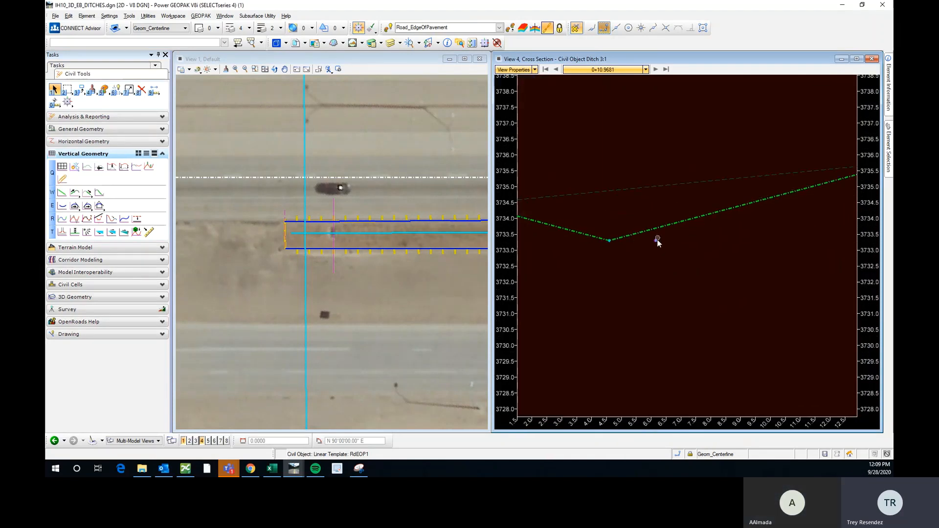
scroll(656, 243, "down", 1)
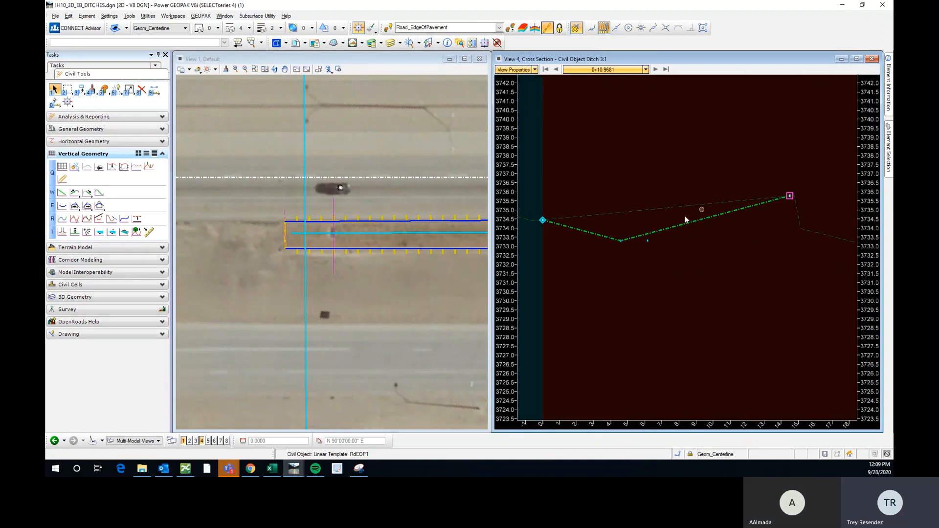
Add the V Channel line as a corridor reference to the eastbound ditch's corridor
left_click(255, 194)
left_click(112, 259)
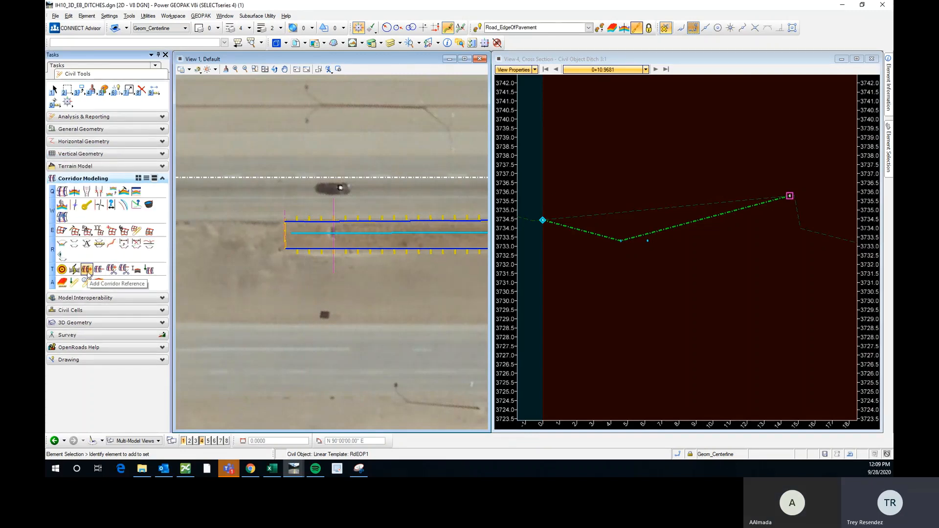
left_click(87, 270)
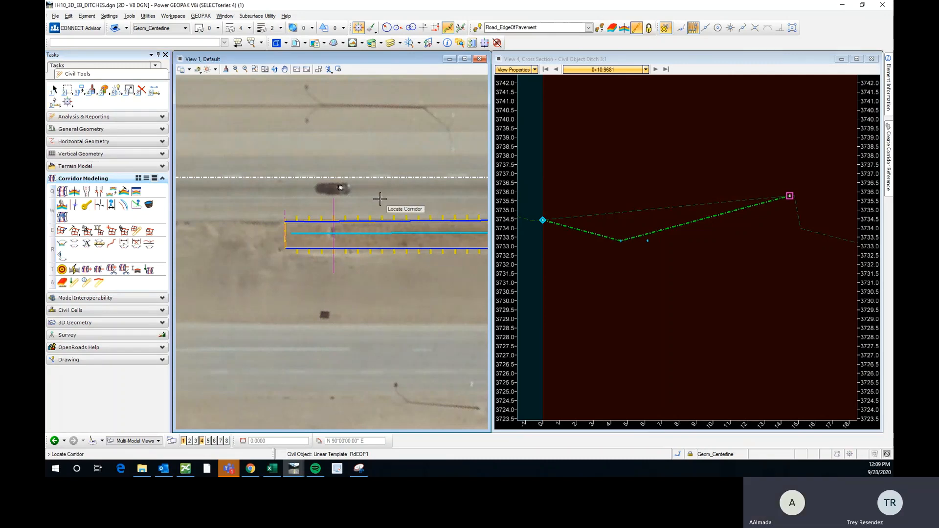
left_click(346, 226)
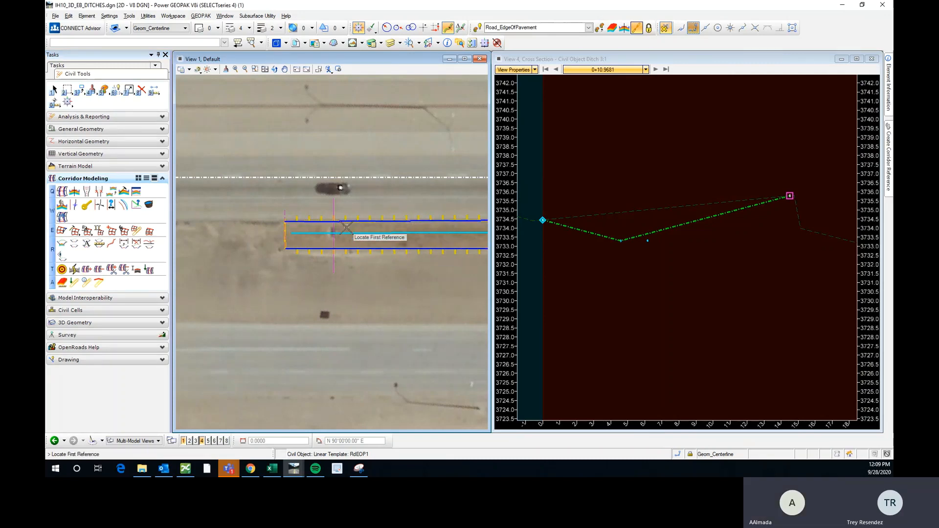
left_click(346, 233)
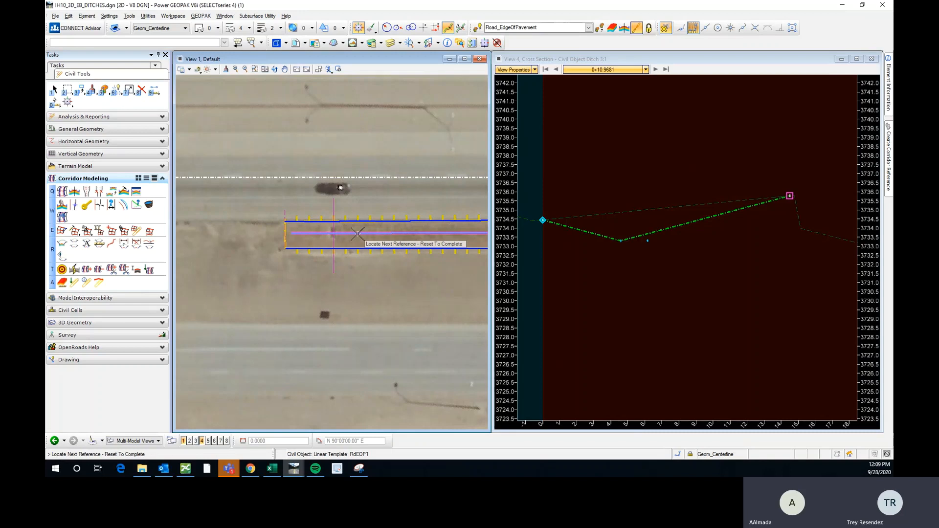
right_click(356, 272)
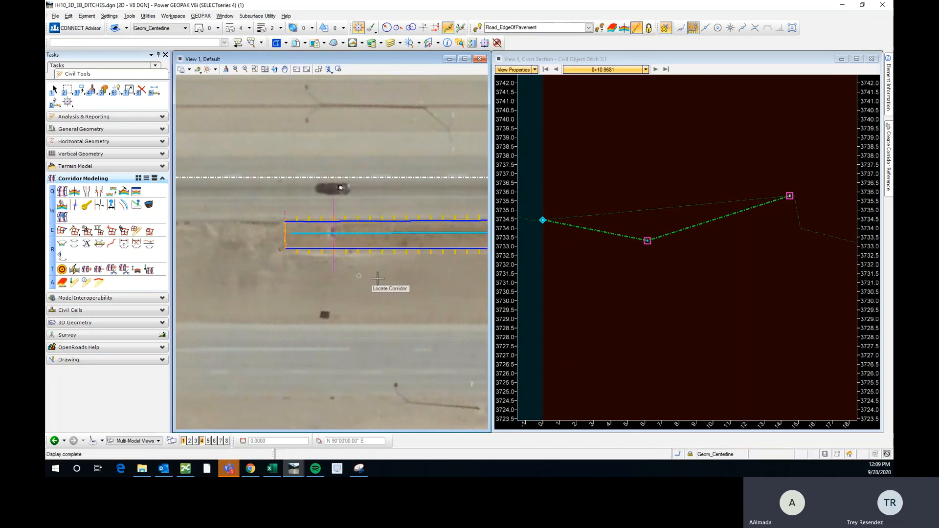
scroll(258, 224, "down", 4)
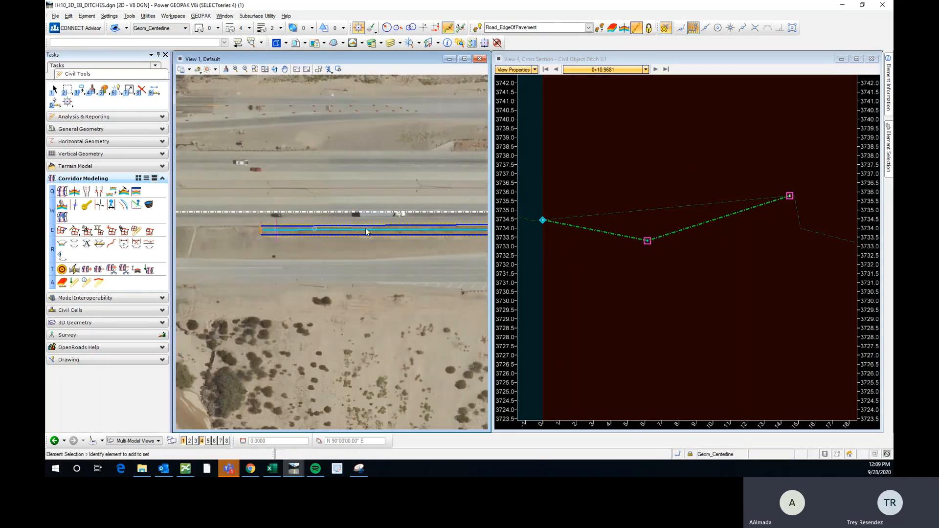
scroll(372, 228, "up", 2)
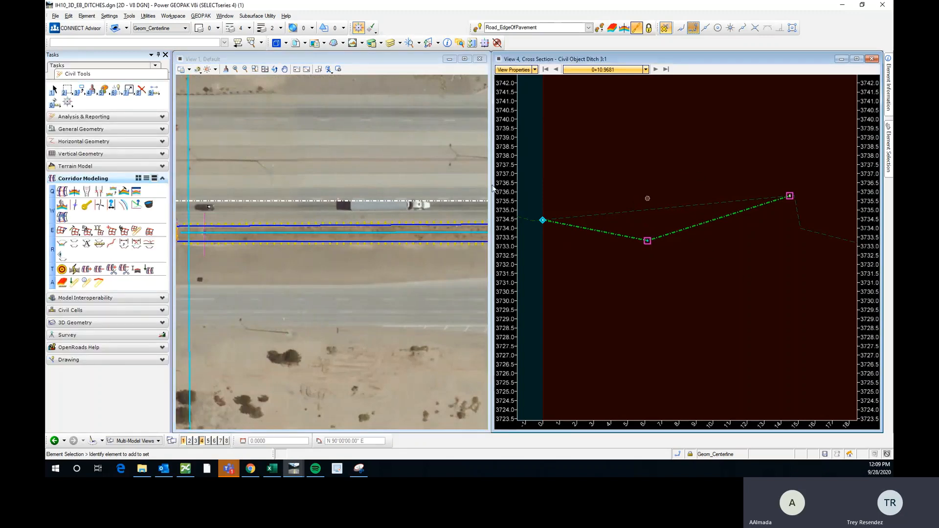
scroll(437, 246, "down", 1)
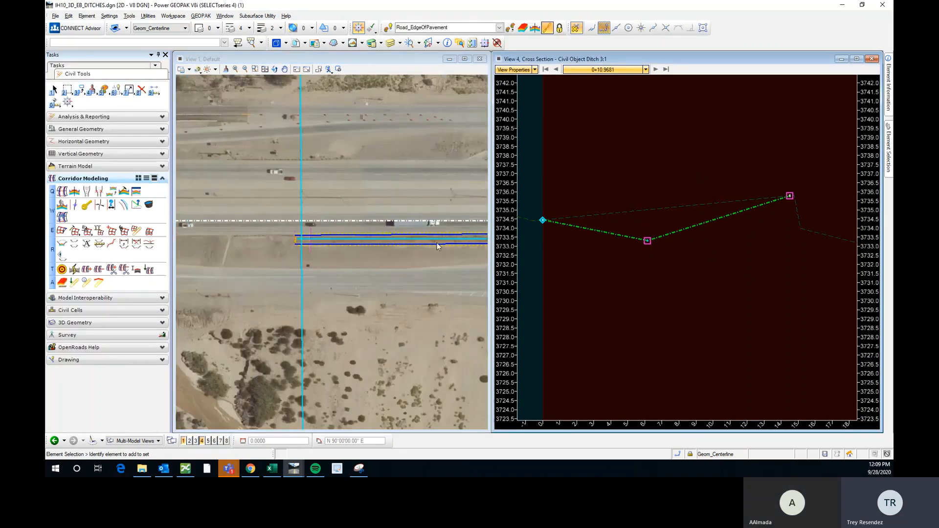
right_click(646, 163)
left_click(604, 258)
right_click(623, 146)
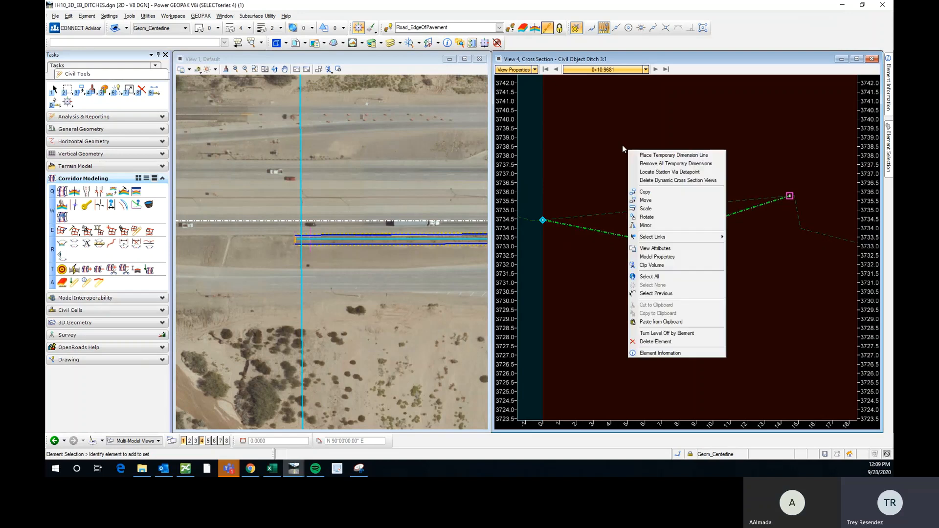
left_click(655, 156)
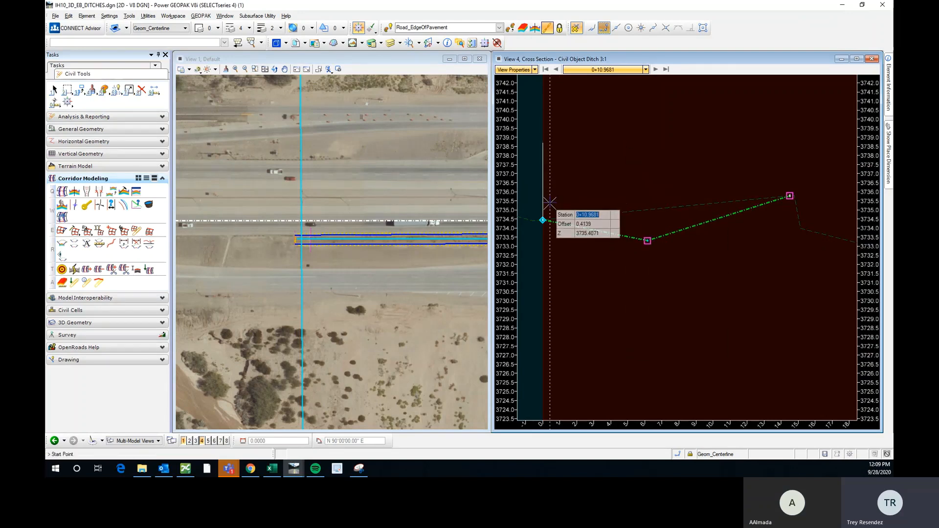
left_click(543, 219)
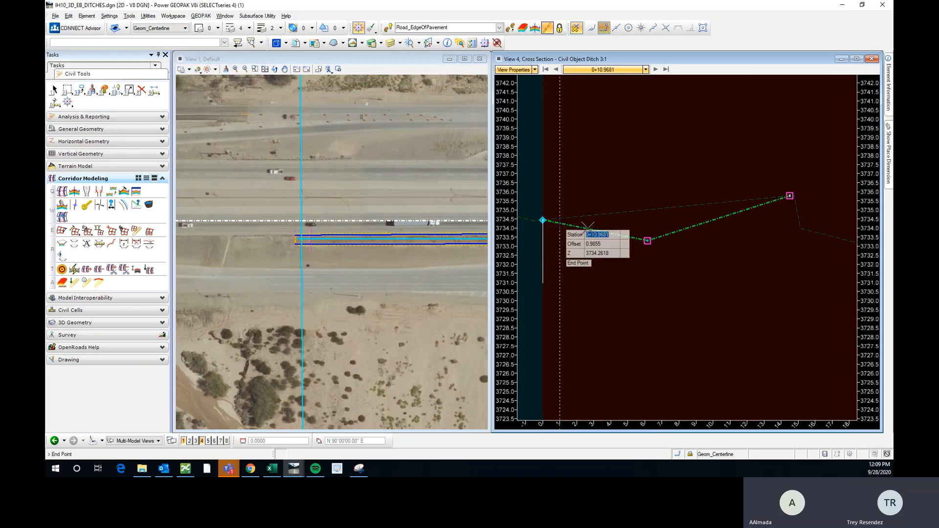
left_click(647, 240)
key("Escape")
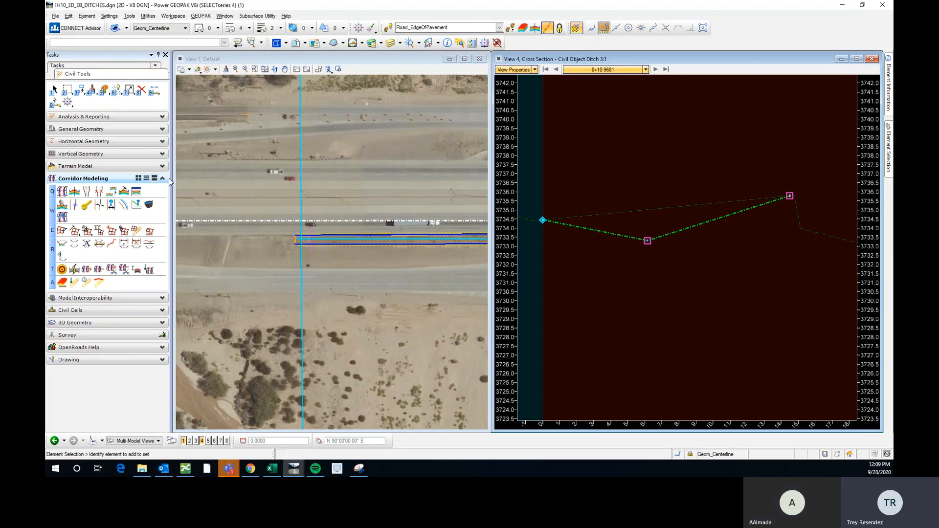
Place a temporary dimension line in the cross section from the ditch's starting edge at zero offset to the ditch bottom
right_click(610, 153)
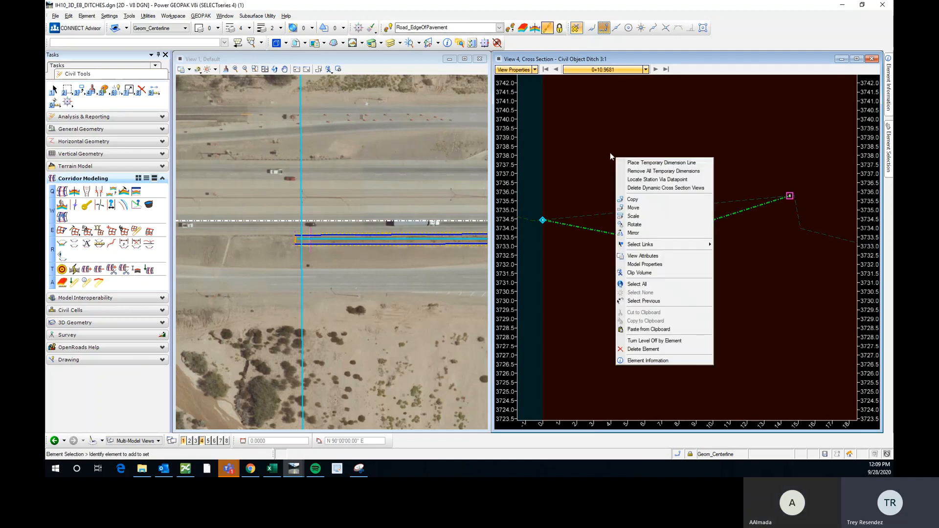
left_click(636, 162)
left_click(543, 220)
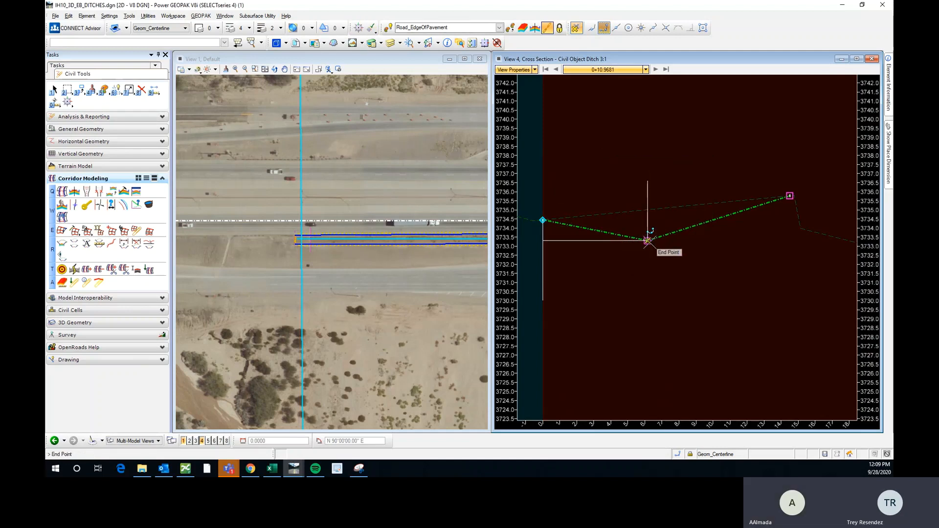
left_click(647, 241)
scroll(646, 247, "down", 2)
left_click(642, 180)
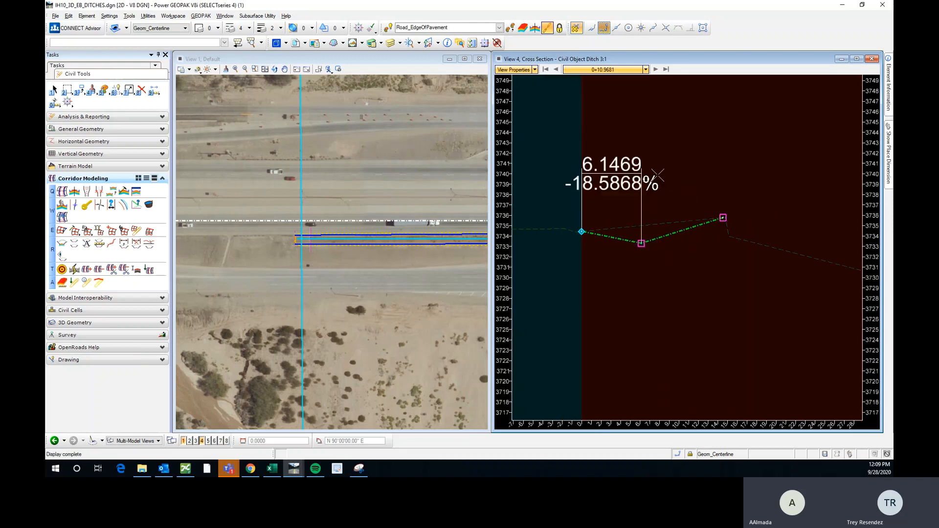
Place a second temporary dimension line from the ditch bottom to the ditch's far edge, above the first one
left_click(642, 243)
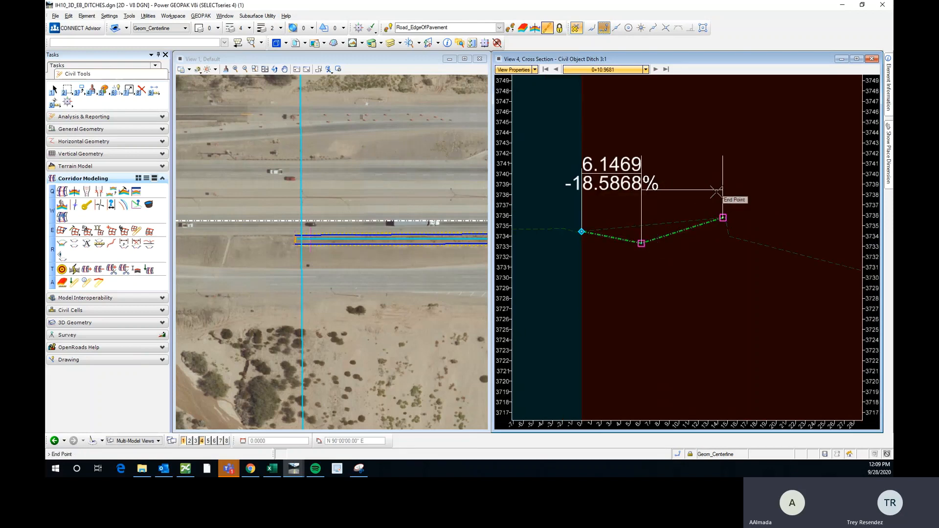
left_click(723, 218)
left_click(733, 110)
middle_click_drag(702, 177, 667, 210)
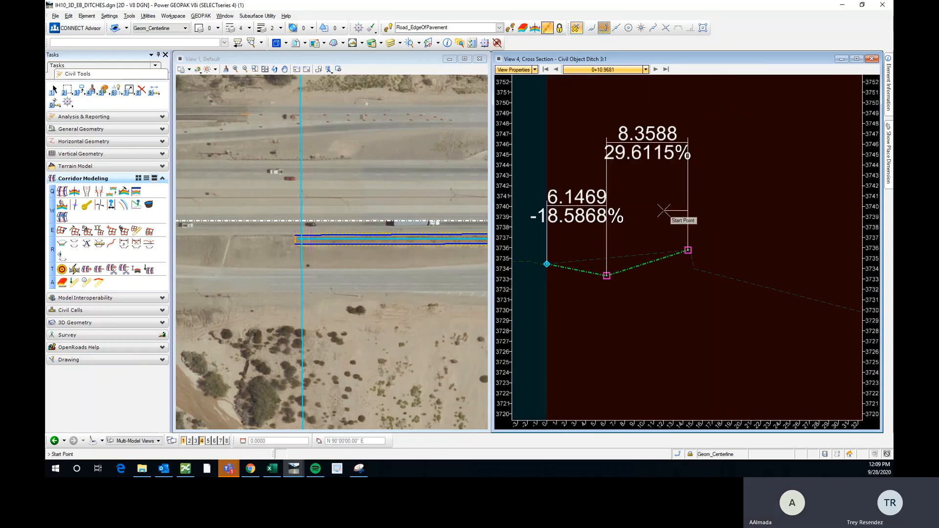
Advance the cross section to the following stations and set its view to Center on Current Offsets
left_click(657, 69)
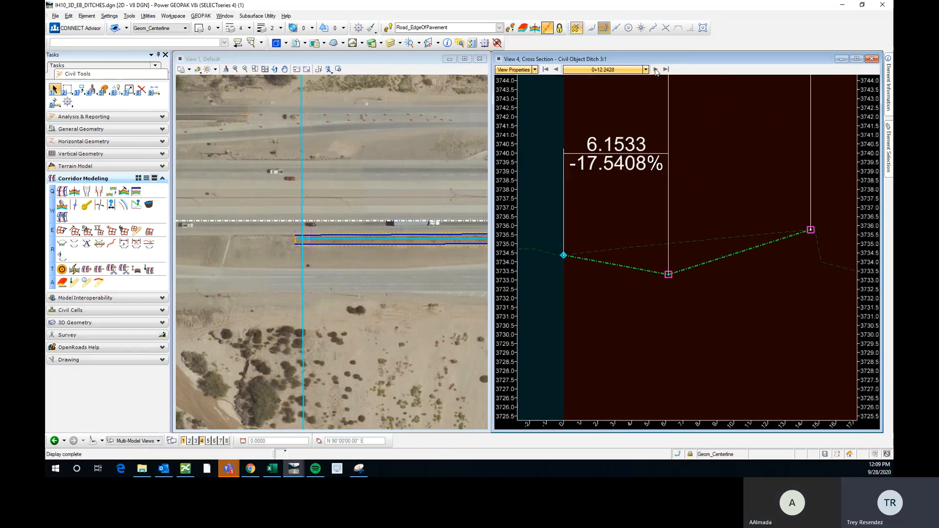
middle_click_drag(610, 228, 640, 210)
left_click(535, 69)
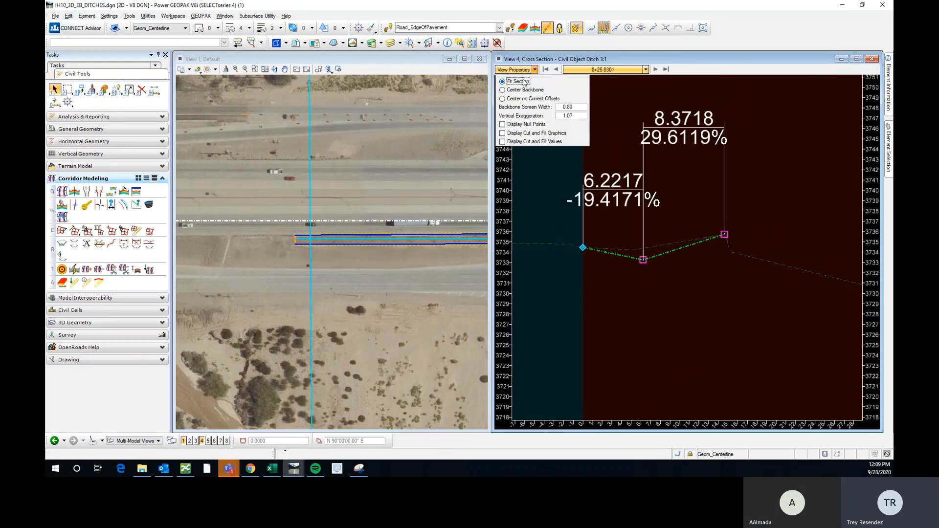
left_click(503, 99)
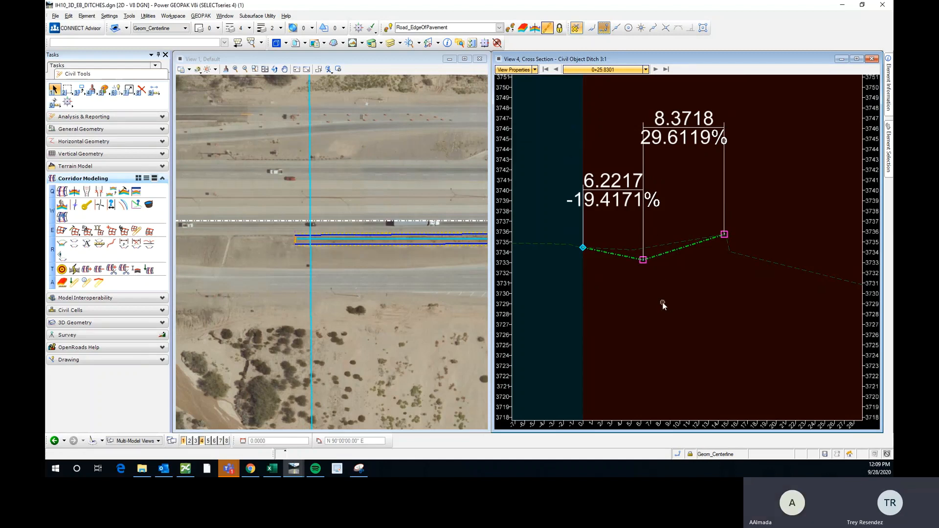
scroll(663, 301, "down", 1)
scroll(669, 231, "up", 1)
Advance the cross section station by station to 3+93.7000, examining the width and grade of both ditch side slopes
left_click(656, 72)
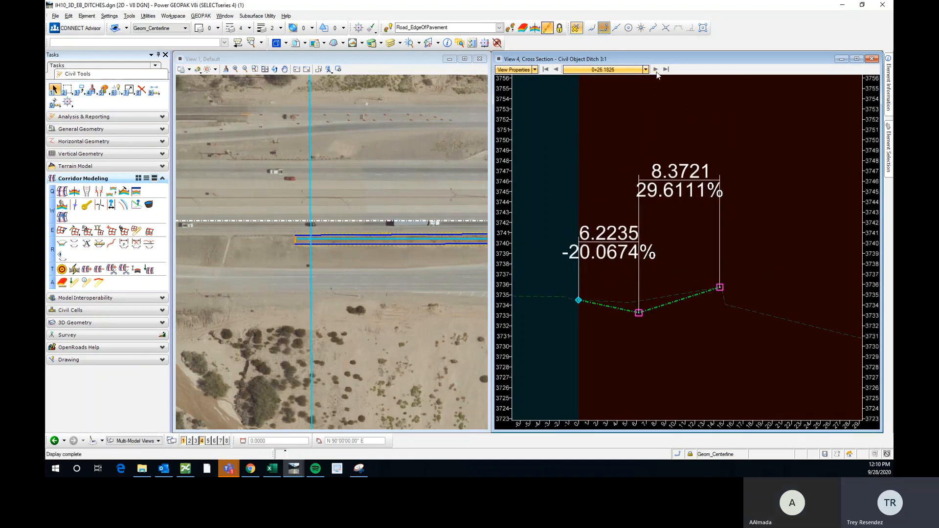
left_click(657, 72)
left_click(657, 72)
scroll(265, 222, "down", 1)
scroll(410, 220, "up", 1)
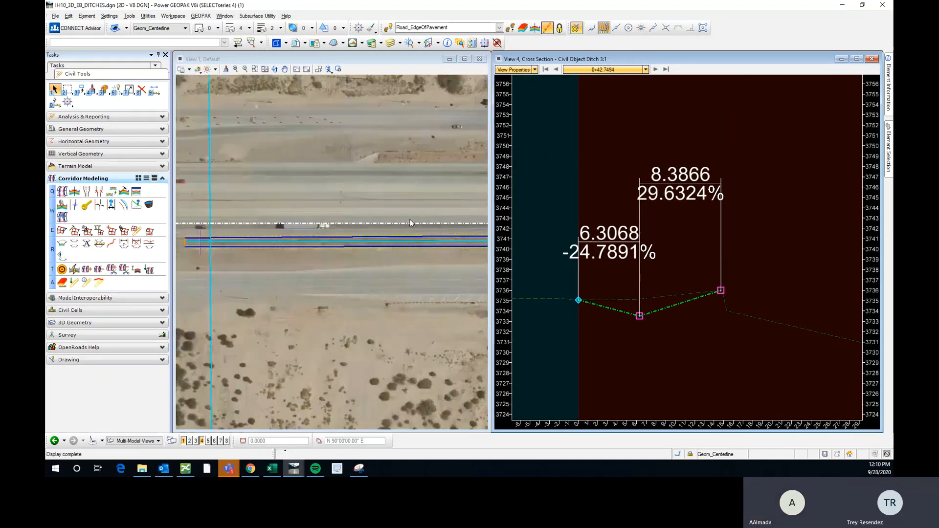
left_click(656, 70)
left_click(657, 70)
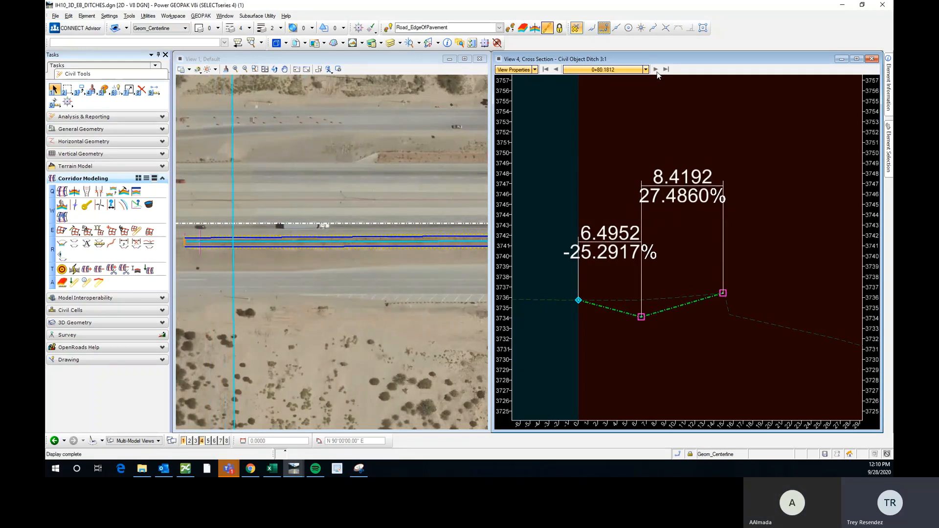
left_click(656, 70)
left_click(656, 70)
left_click(656, 70)
left_click(656, 69)
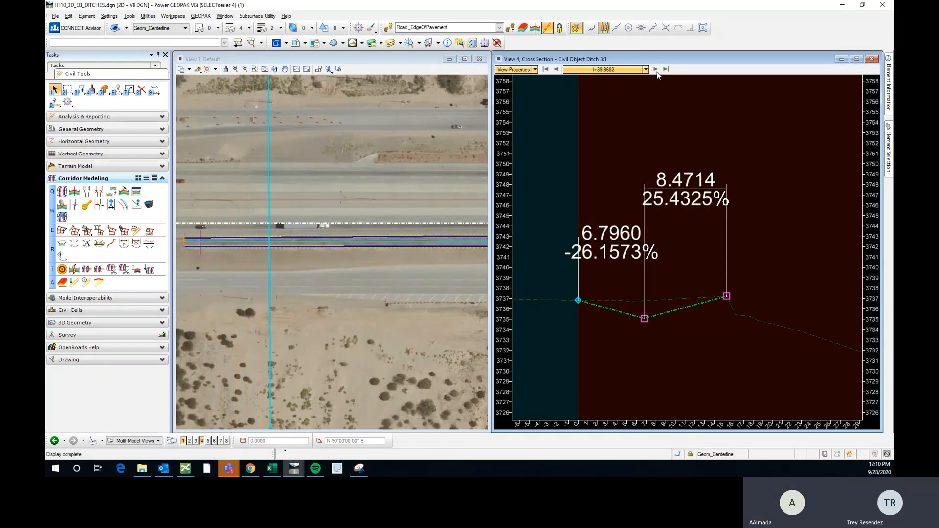
left_click(657, 69)
left_click(656, 69)
left_click(656, 70)
left_click(656, 69)
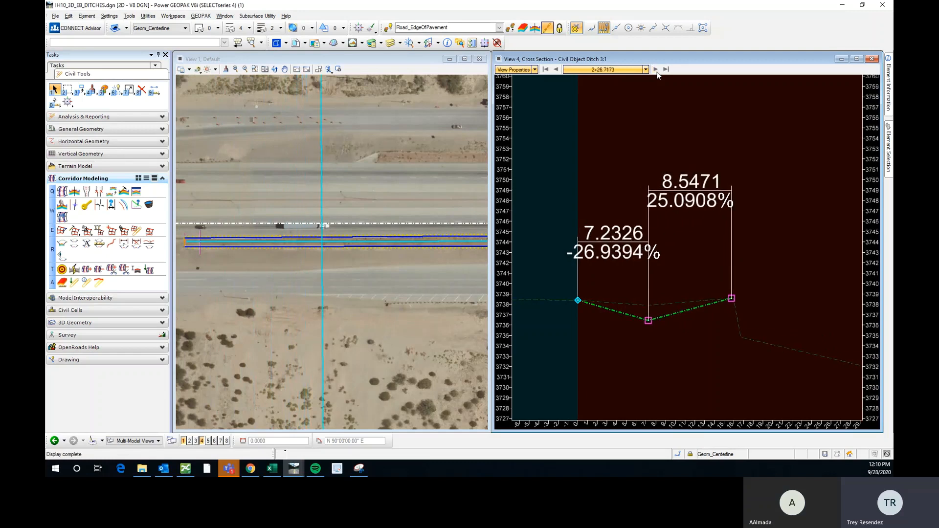
left_click(656, 70)
left_click(656, 70)
left_click(656, 69)
left_click(656, 70)
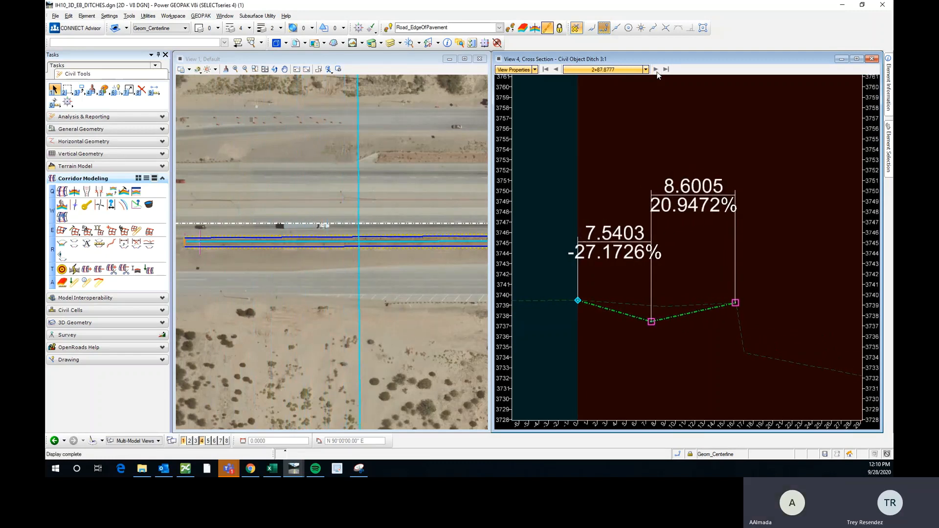
left_click(656, 70)
left_click(656, 70)
left_click(656, 70)
left_click(656, 69)
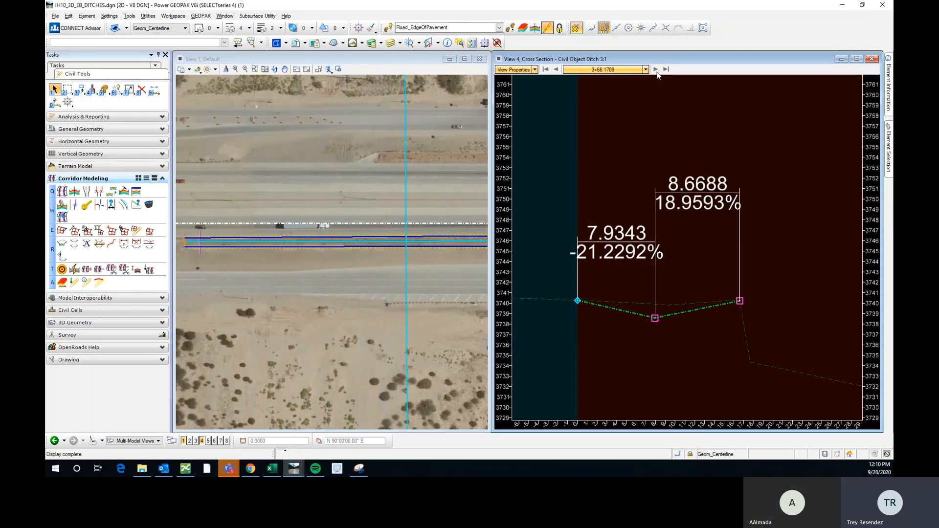
left_click(656, 70)
left_click(656, 70)
Inspect the ditch's end near the intersection in plan and check the side slopes at each station up to 5+31.2885
scroll(290, 240, "down", 2)
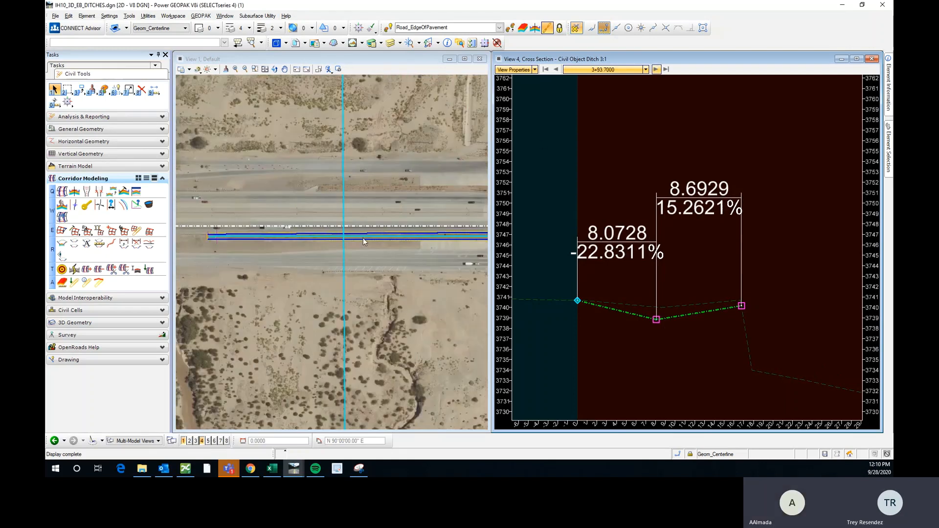
scroll(378, 235, "up", 2)
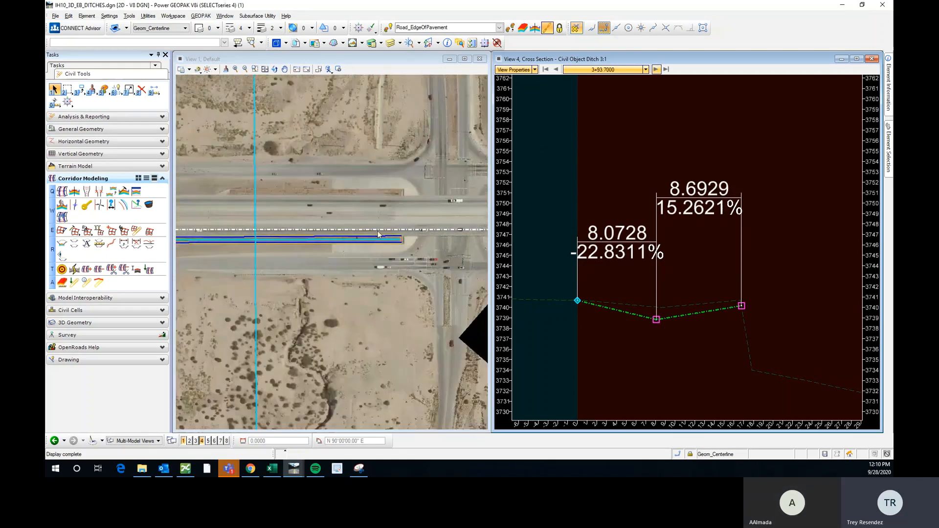
left_click(656, 70)
left_click(655, 70)
left_click(656, 70)
left_click(655, 70)
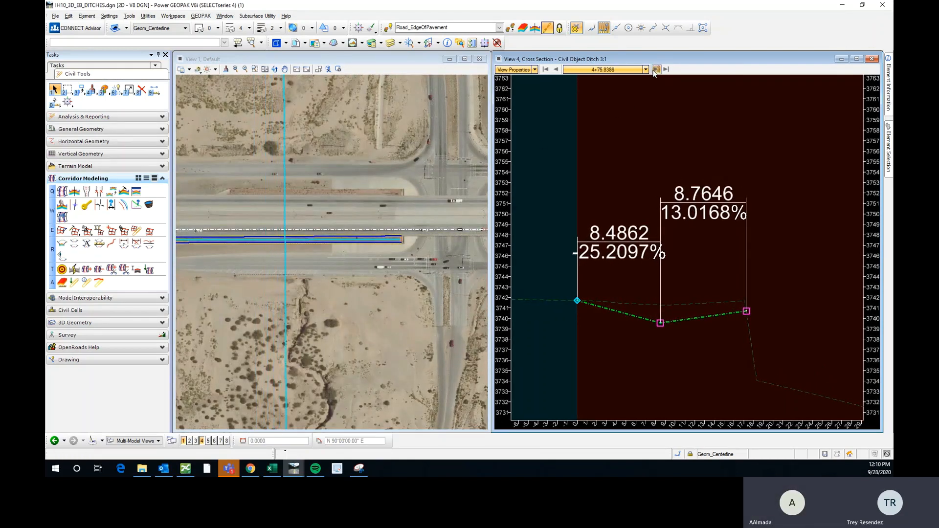
left_click(655, 70)
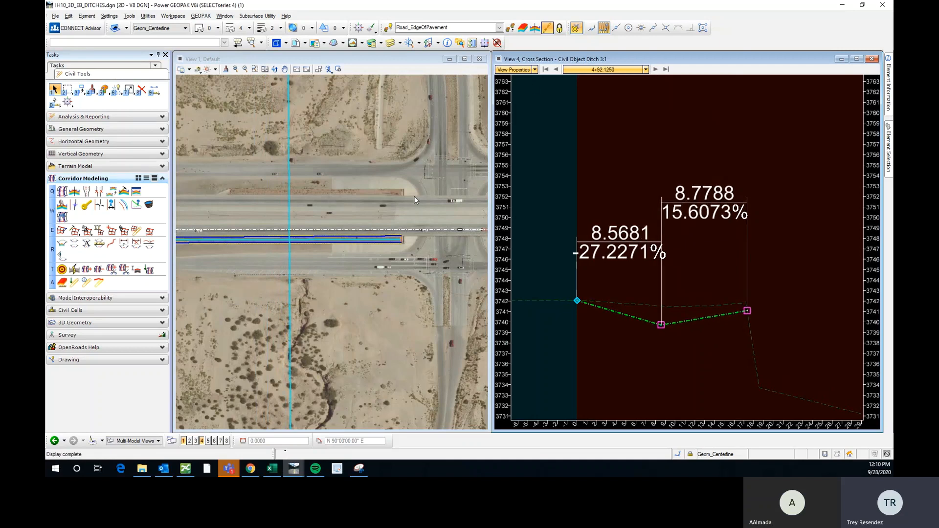
scroll(406, 240, "up", 5)
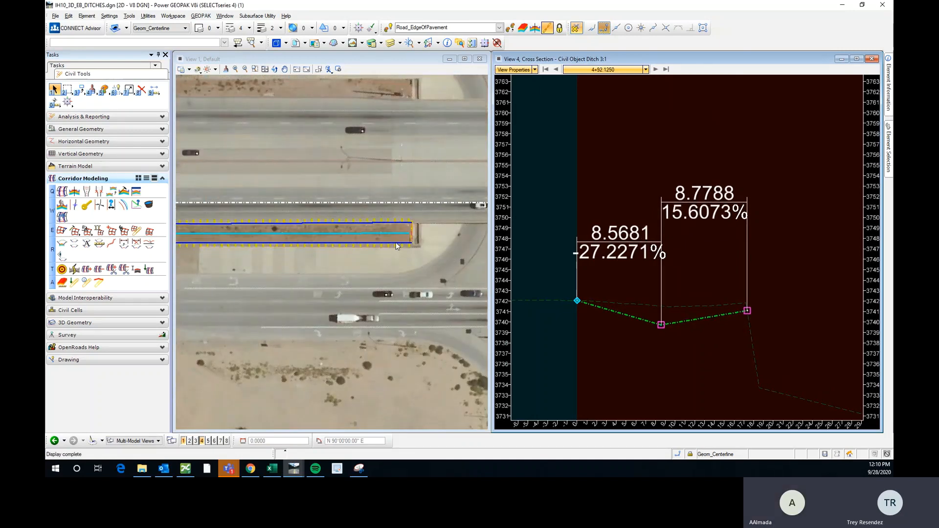
scroll(371, 220, "down", 5)
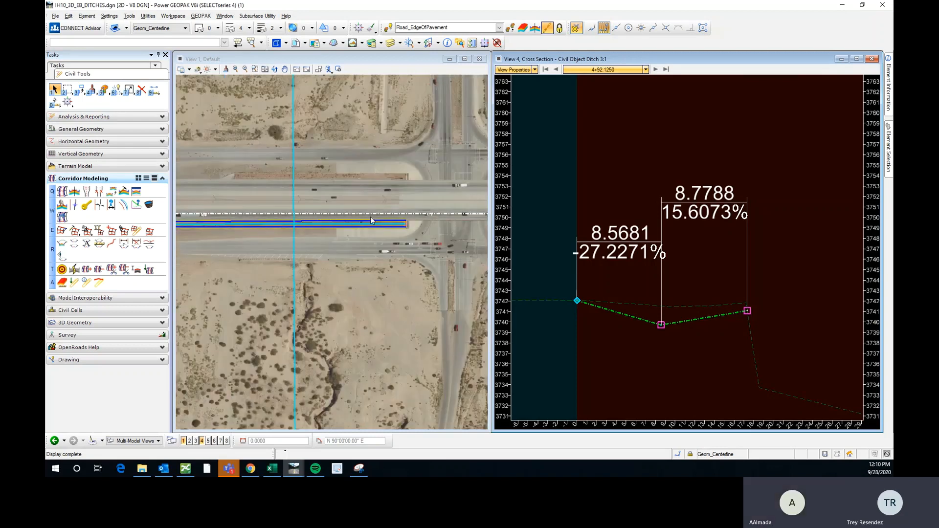
left_click(657, 69)
left_click(657, 70)
left_click(657, 69)
left_click(656, 69)
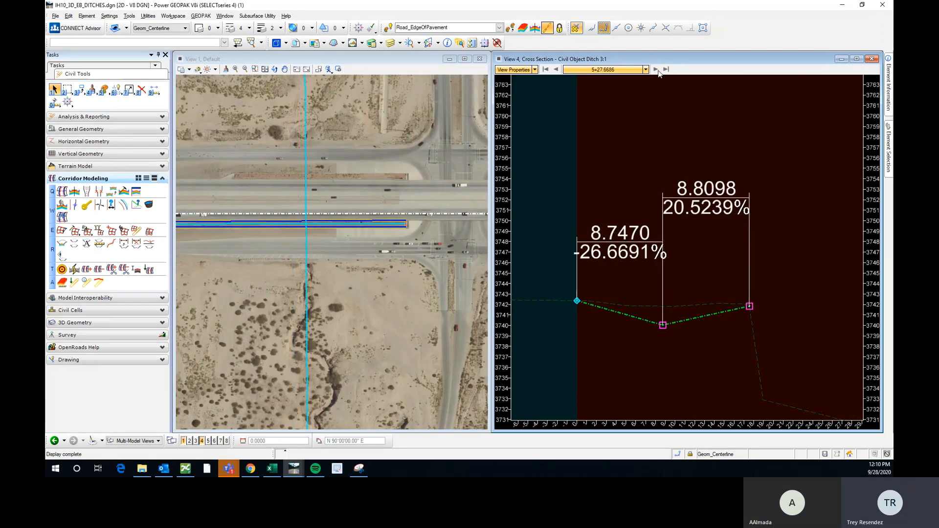
left_click(656, 69)
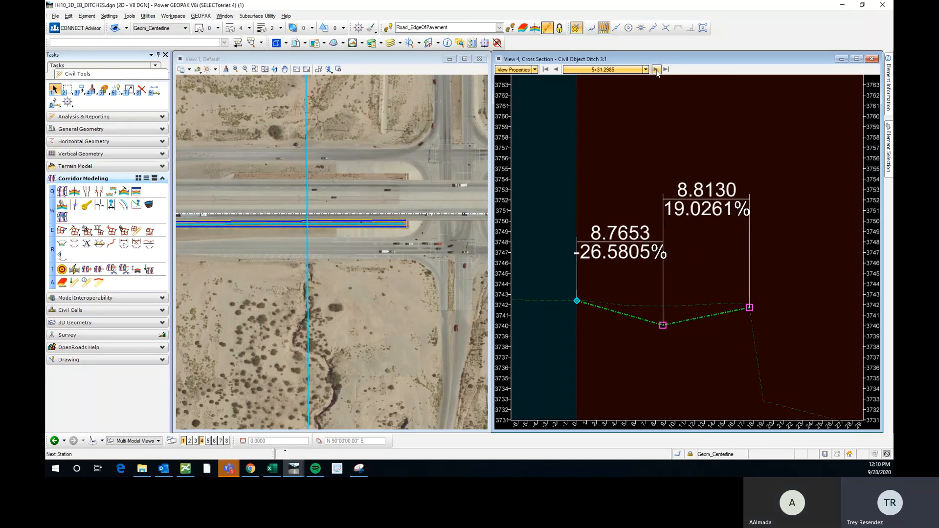
Advance the cross section to station 5+55.5560 and examine where the ditch's far edge meets the existing ground
left_click(656, 70)
left_click(656, 69)
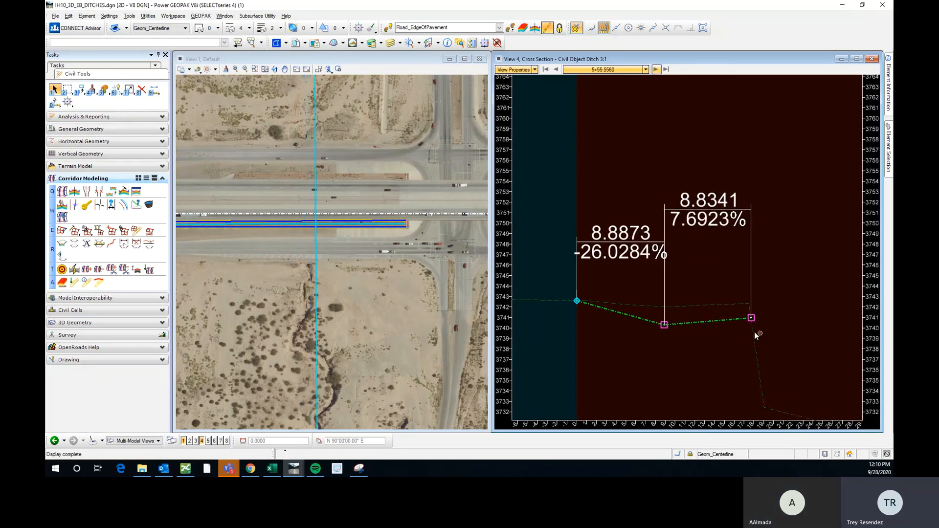
scroll(756, 335, "up", 3)
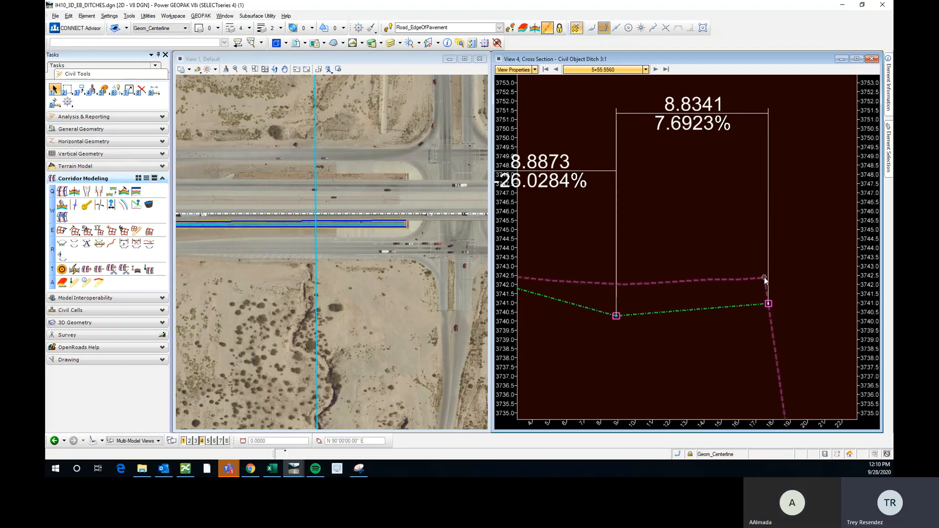
scroll(764, 277, "up", 3)
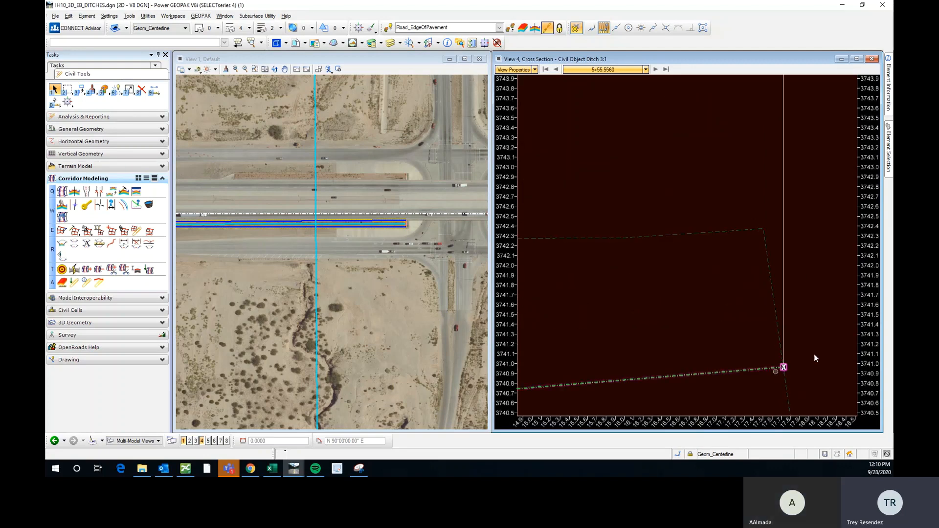
scroll(782, 242, "down", 5)
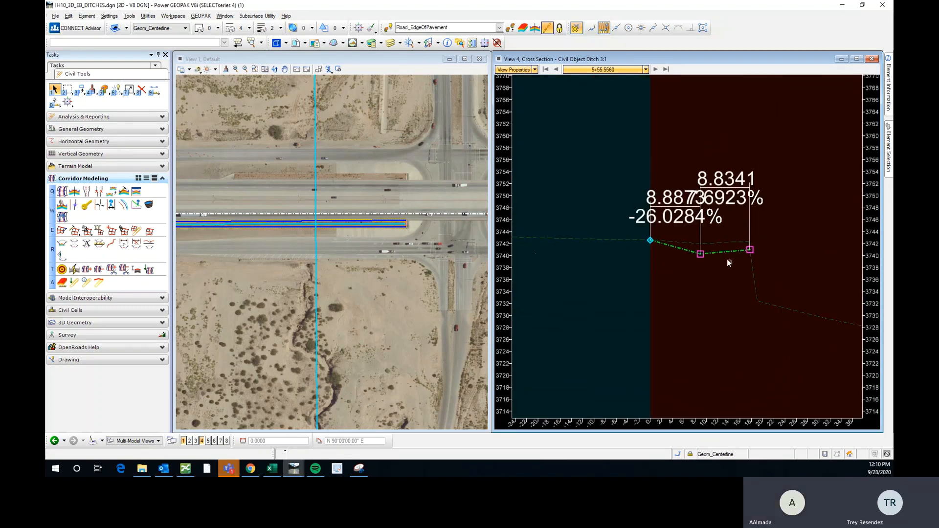
Check the side slopes forward past station 6+23.4054, and return the cross section to station 5+70.3357
left_click(655, 71)
left_click(655, 71)
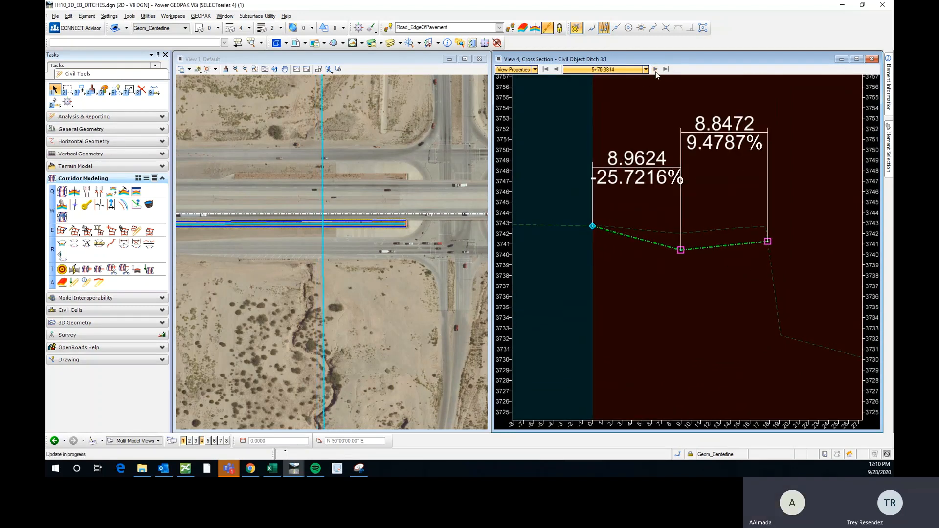
left_click(656, 71)
left_click(656, 71)
left_click(656, 71)
left_click(656, 71)
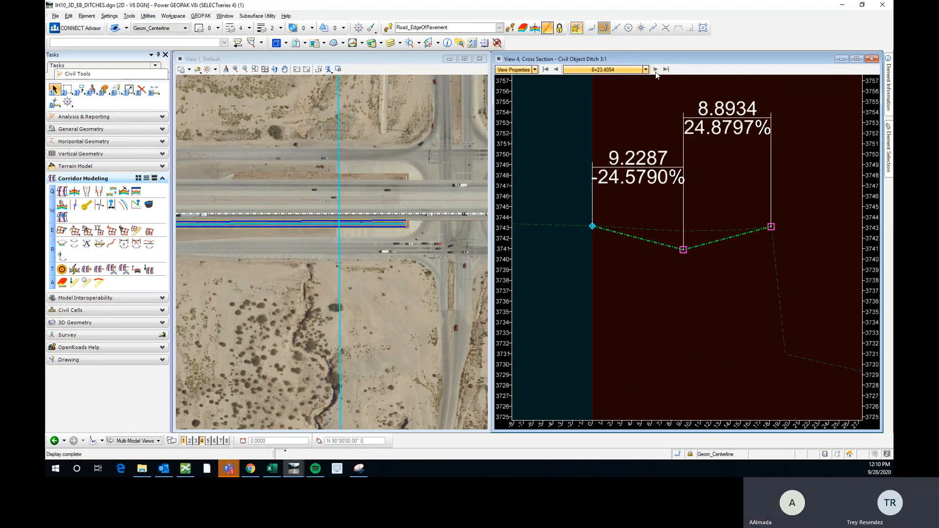
left_click(656, 71)
left_click(556, 70)
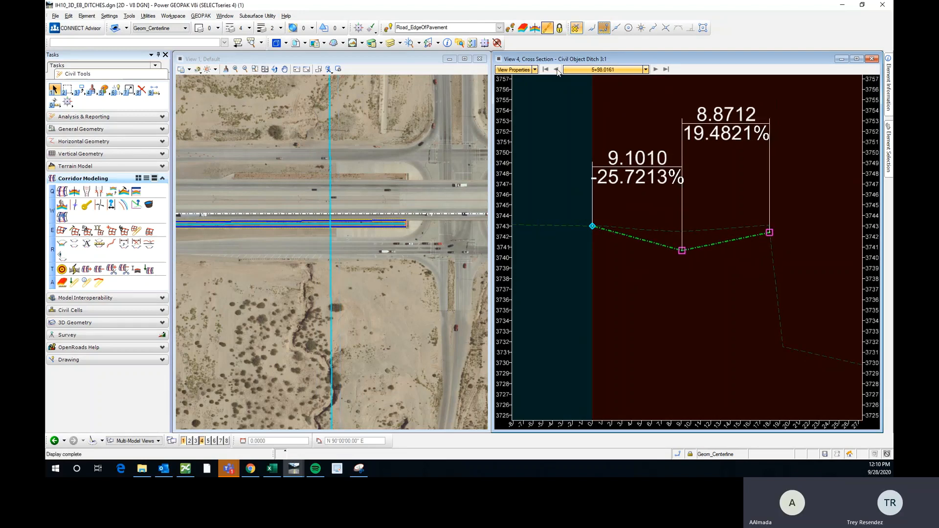
left_click(557, 70)
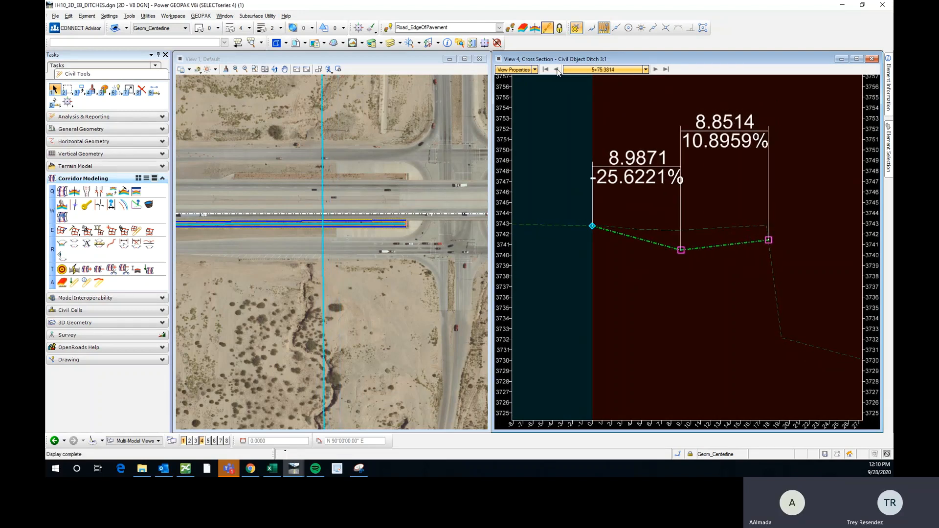
Insert a vertex in the ditch's far RdEOP edge line near station 5+70.3357, placing it slightly toward the flow line
scroll(301, 227, "up", 4)
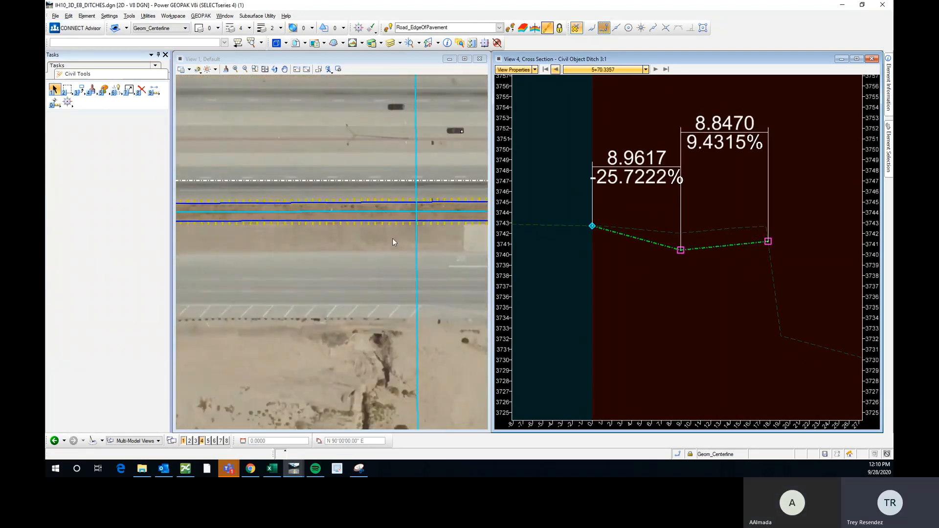
left_click(428, 220)
scroll(425, 218, "up", 3)
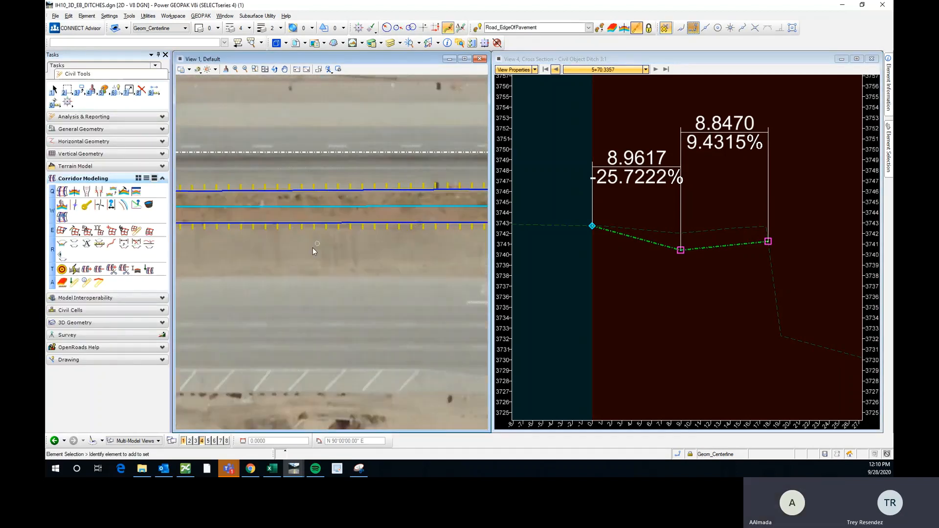
scroll(313, 247, "down", 3)
scroll(372, 229, "up", 2)
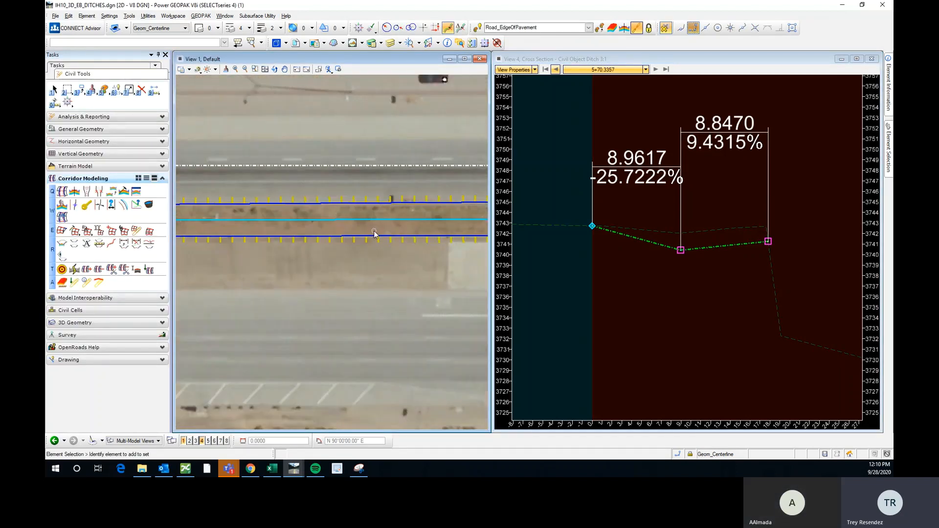
key("s")
key("Escape")
left_click(130, 93)
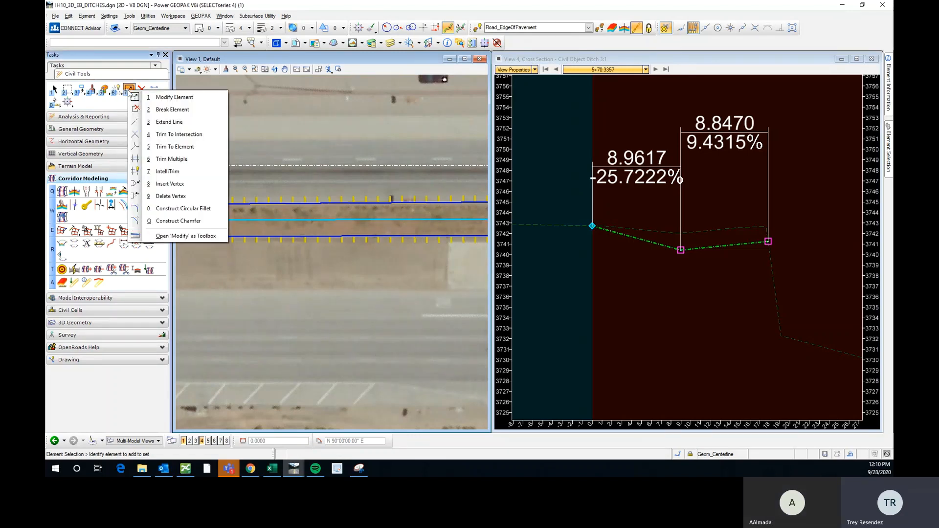
left_click(170, 186)
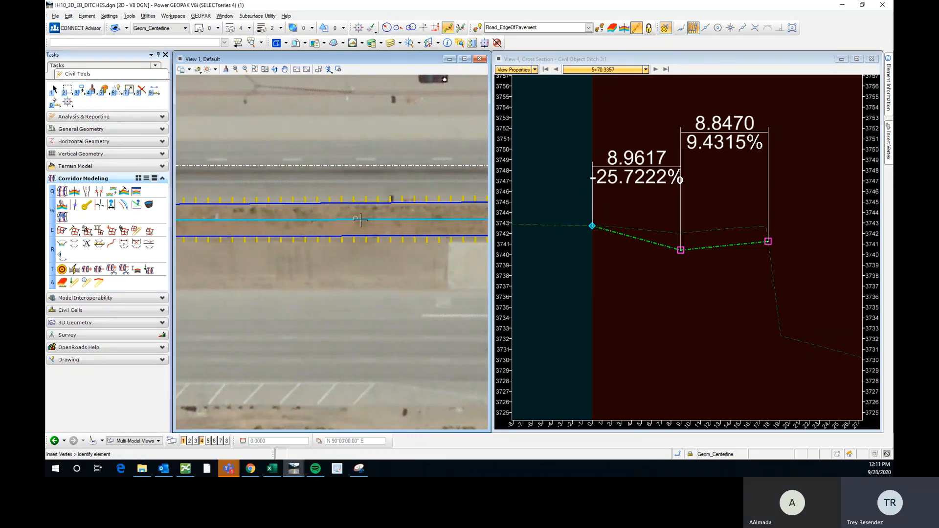
scroll(378, 236, "up", 3)
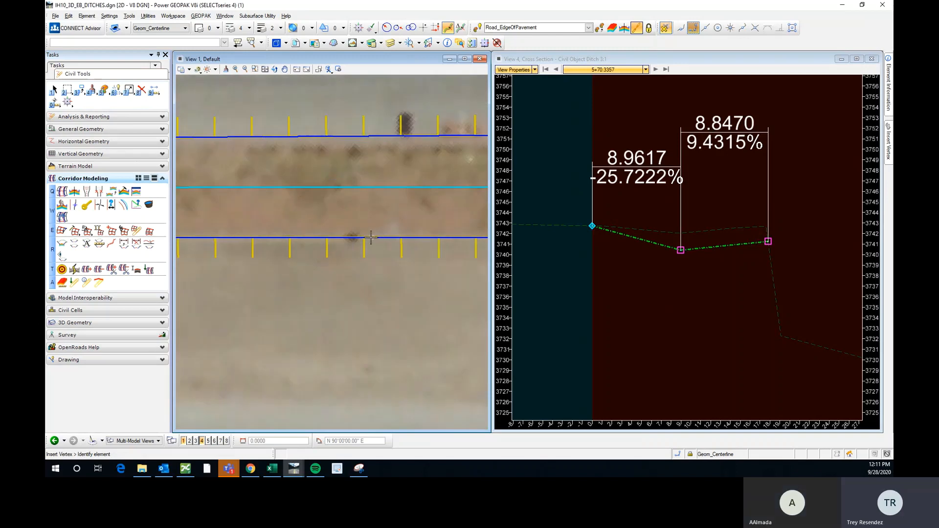
scroll(353, 237, "up", 5)
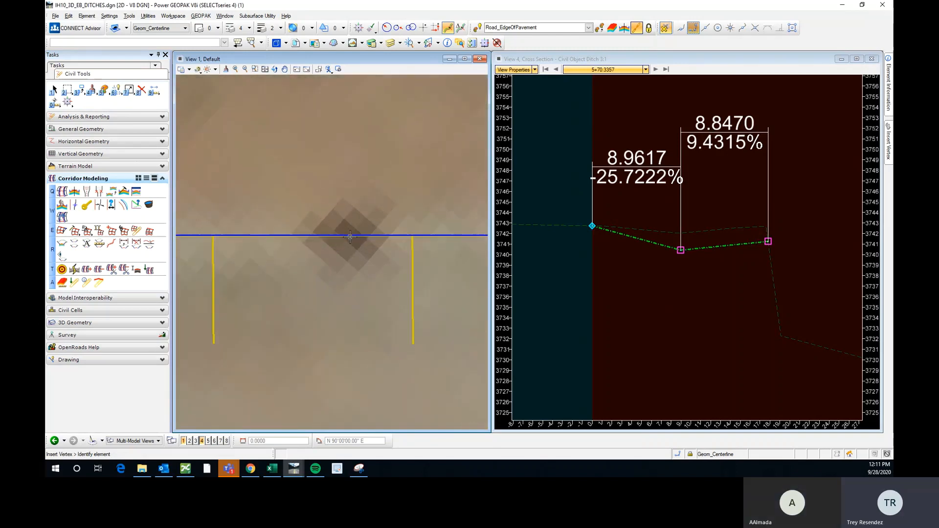
left_click(350, 236)
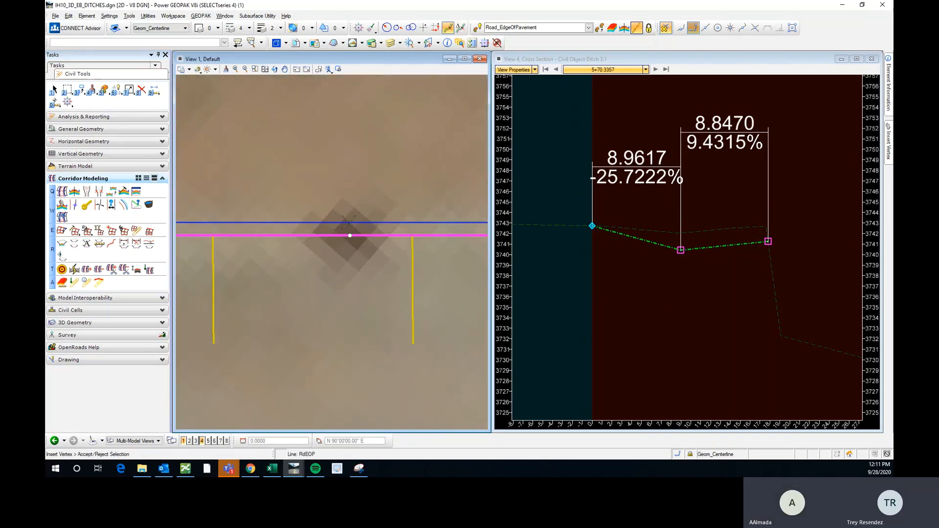
left_click(349, 223)
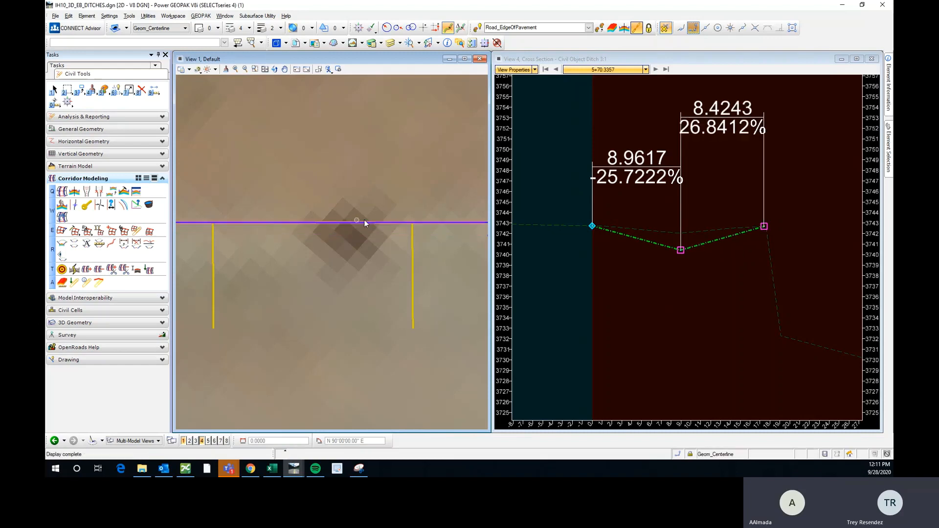
scroll(372, 230, "down", 5)
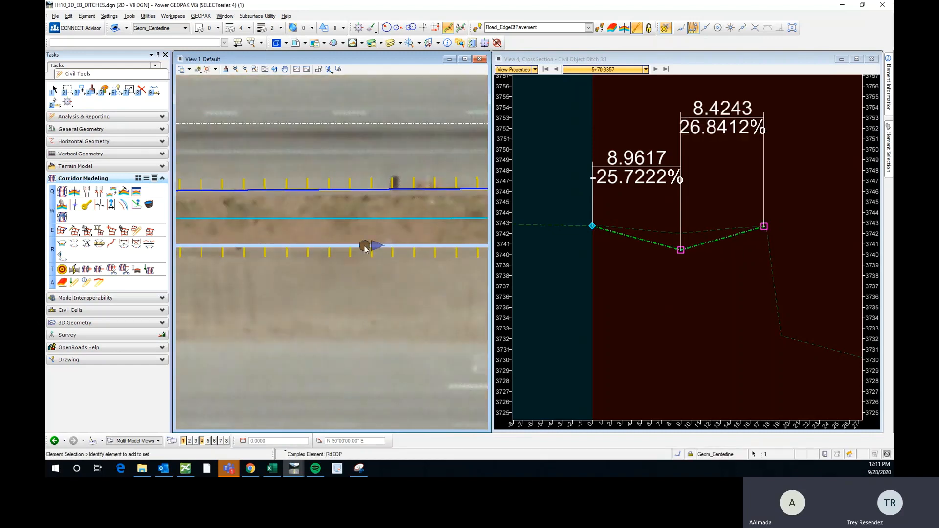
scroll(366, 245, "down", 3)
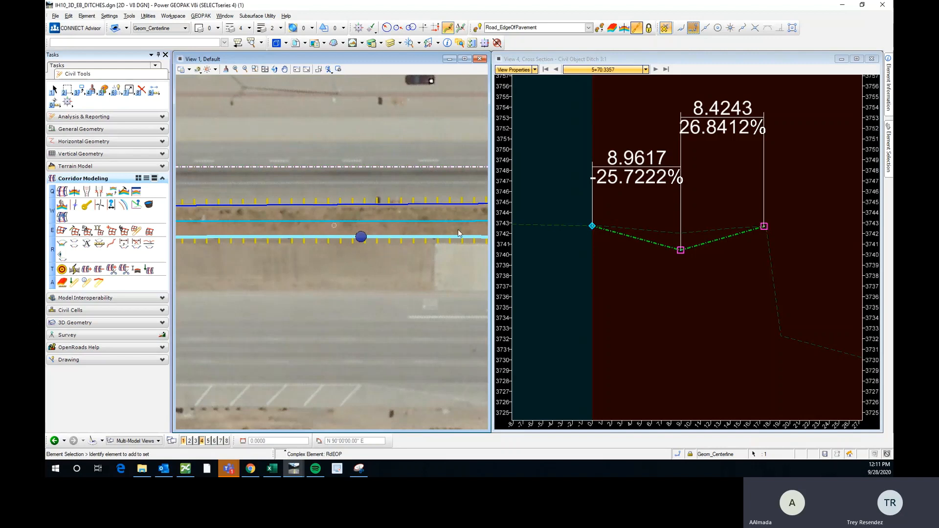
Step the cross section back to station 3+93.7000, examining the side slopes along the adjusted edge
left_click(556, 70)
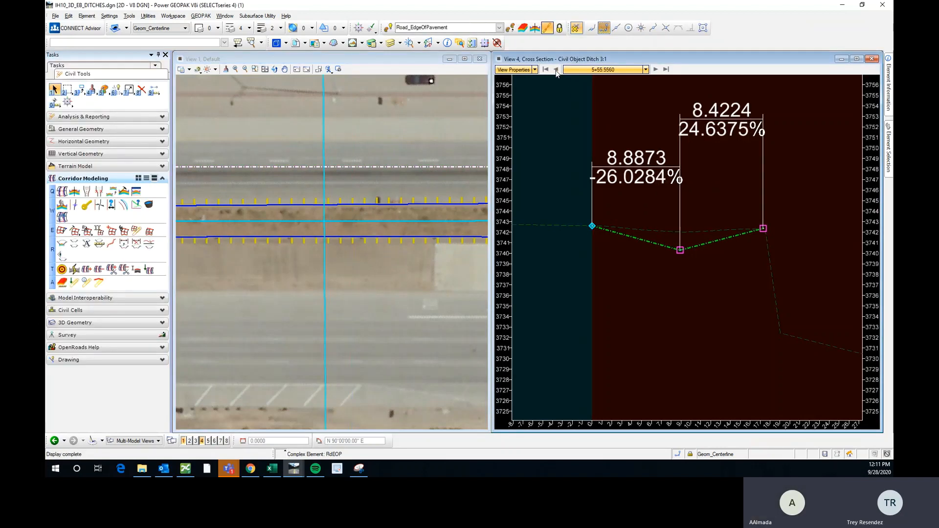
left_click(557, 70)
left_click(557, 69)
left_click(556, 70)
left_click(556, 70)
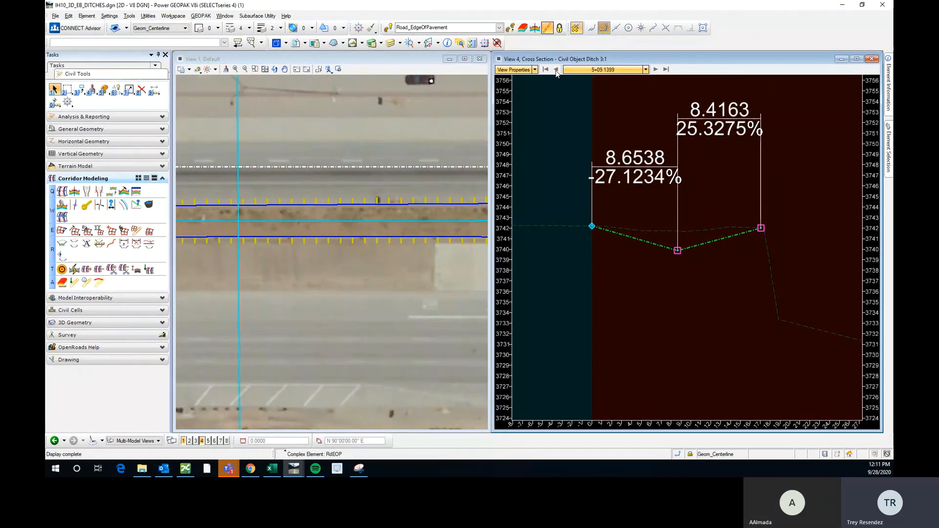
left_click(557, 70)
left_click(557, 69)
left_click(556, 70)
left_click(557, 69)
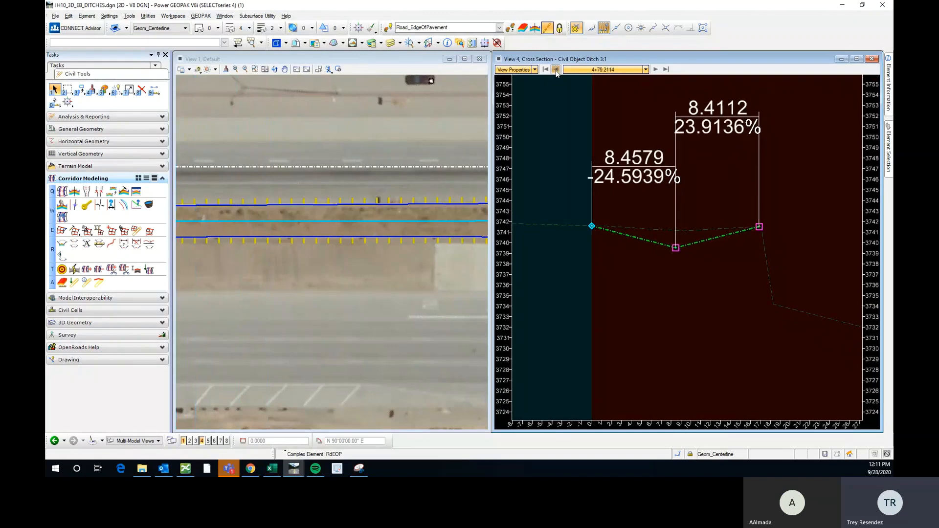
left_click(557, 70)
left_click(556, 69)
left_click(557, 69)
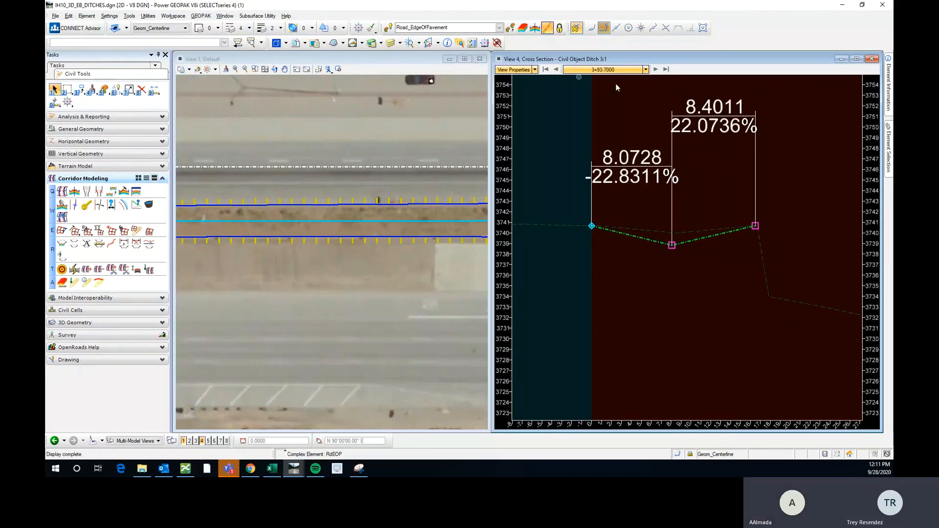
Advance the cross section to station 5+40.0513, examining the width and grade of both side slopes
left_click(656, 69)
left_click(656, 70)
left_click(657, 70)
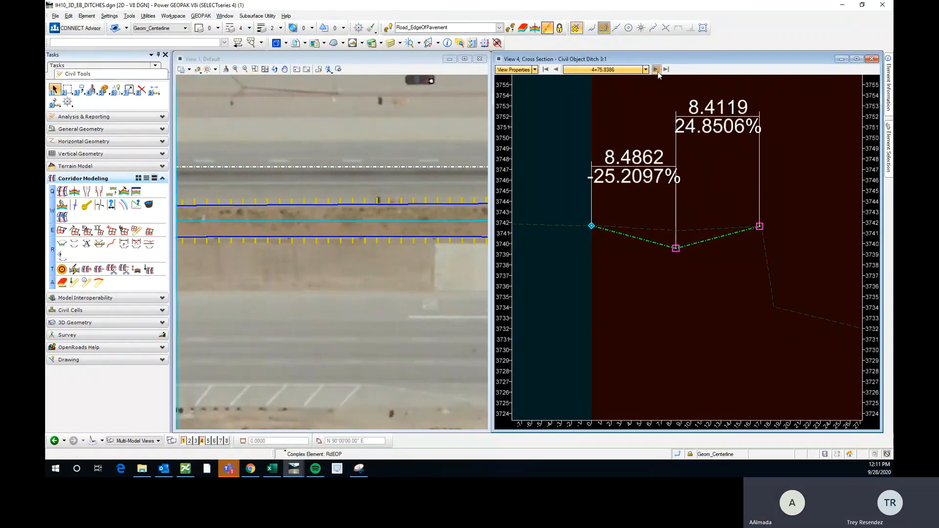
left_click(656, 69)
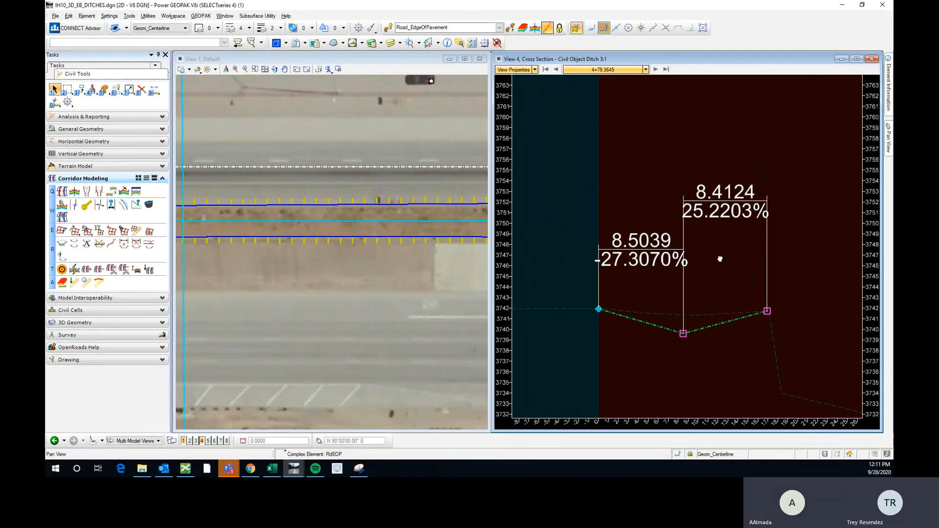
middle_click_drag(719, 258, 705, 241)
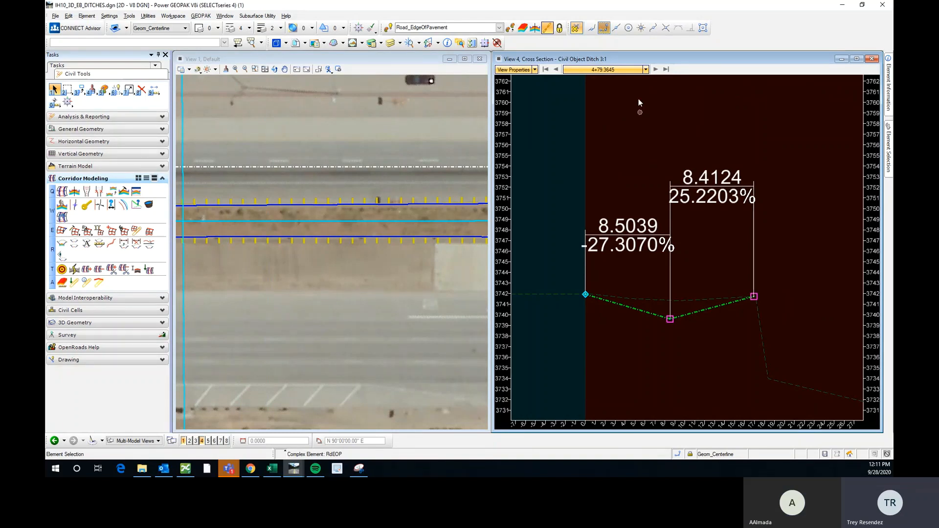
left_click(657, 70)
left_click(657, 70)
left_click(656, 70)
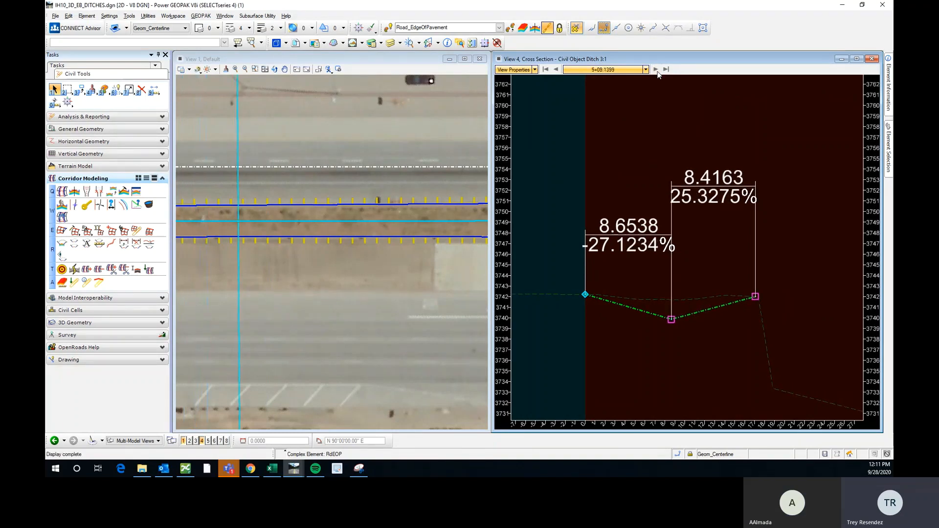
left_click(656, 71)
left_click(656, 69)
left_click(656, 69)
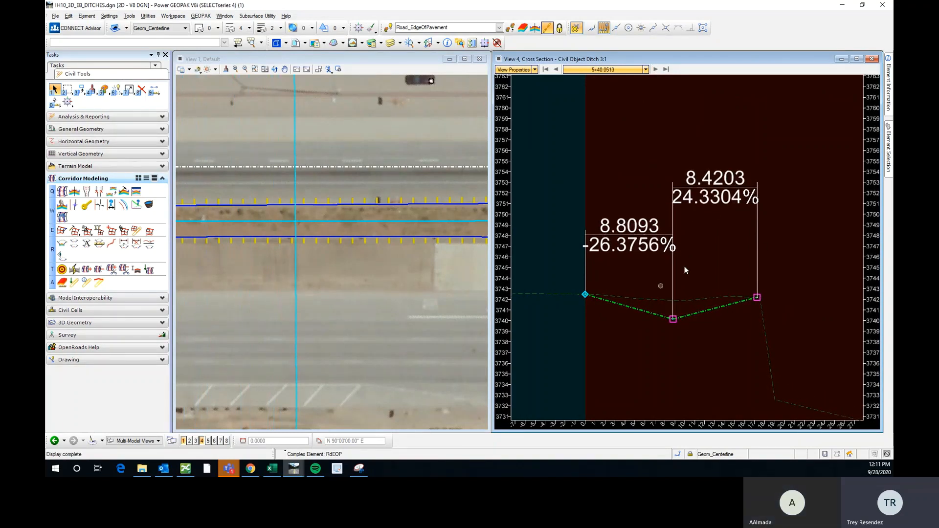
Inspect the ditch's remaining length in plan and check both side slopes at each station up to 8+03.3535
scroll(225, 241, "down", 2)
scroll(327, 214, "up", 2)
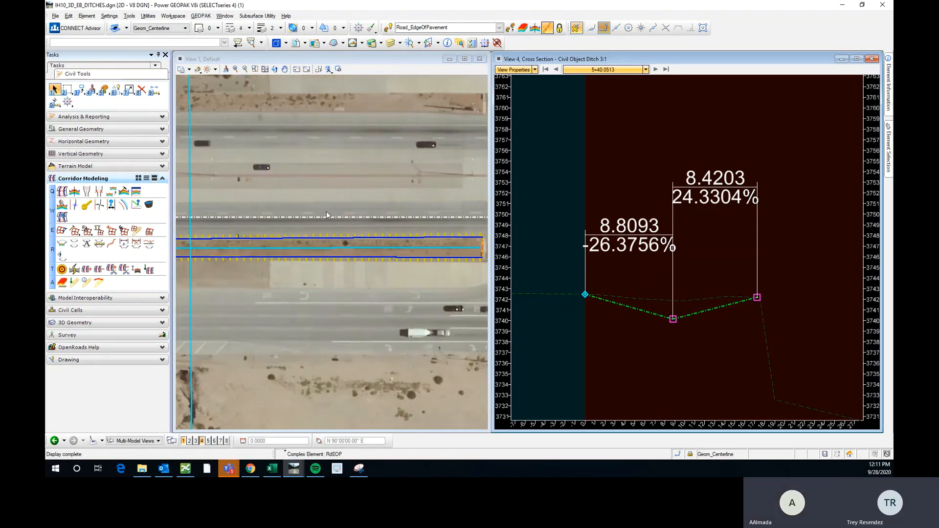
scroll(307, 229, "down", 2)
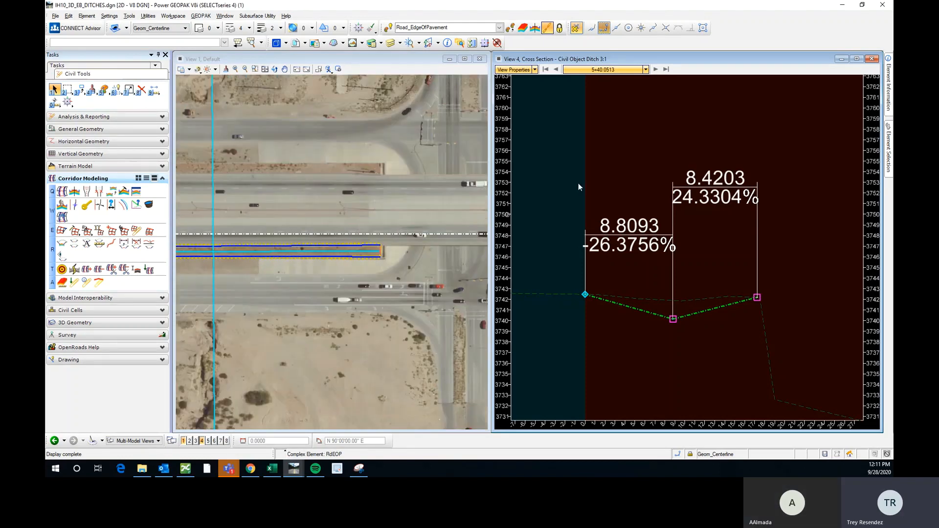
left_click(656, 70)
left_click(656, 70)
left_click(656, 70)
left_click(657, 69)
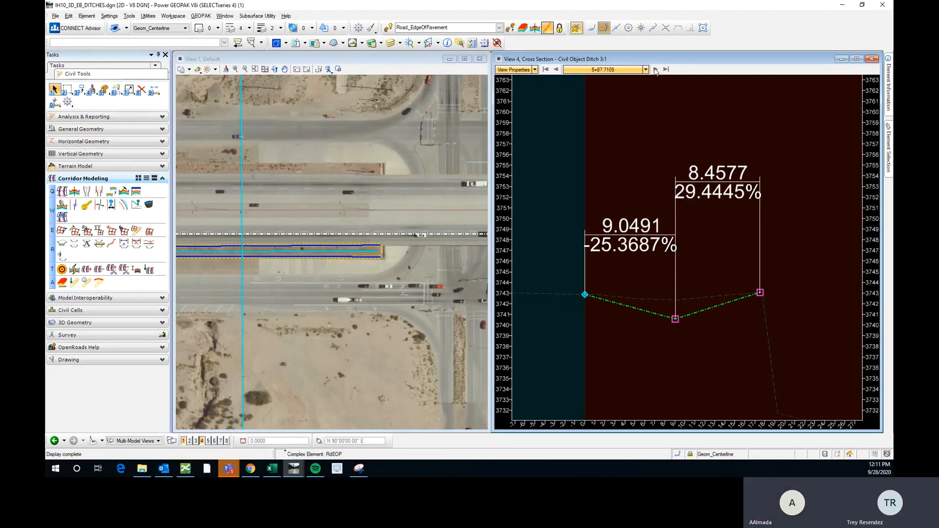
left_click(657, 69)
left_click(656, 70)
left_click(656, 69)
left_click(656, 70)
left_click(656, 69)
left_click(657, 69)
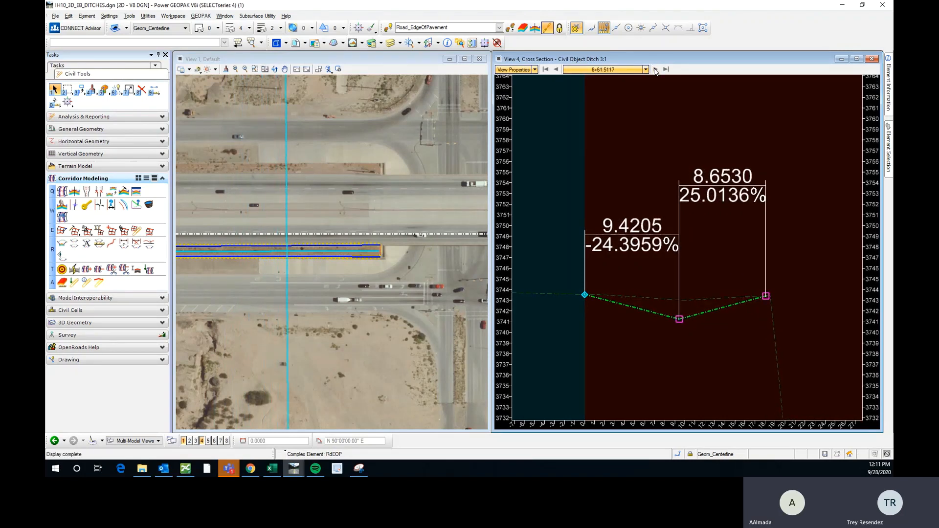
left_click(656, 69)
left_click(656, 70)
left_click(656, 69)
left_click(656, 70)
left_click(657, 70)
left_click(656, 69)
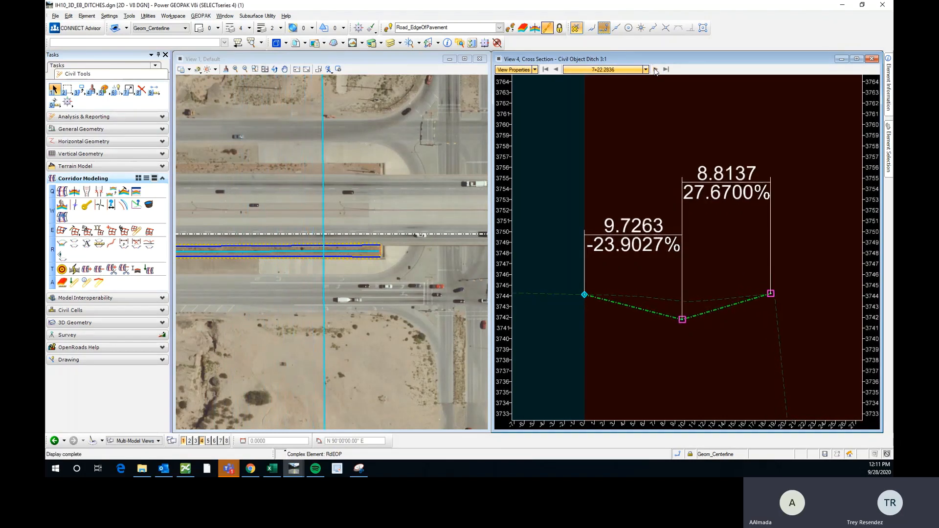
left_click(656, 69)
left_click(656, 69)
left_click(656, 70)
left_click(656, 69)
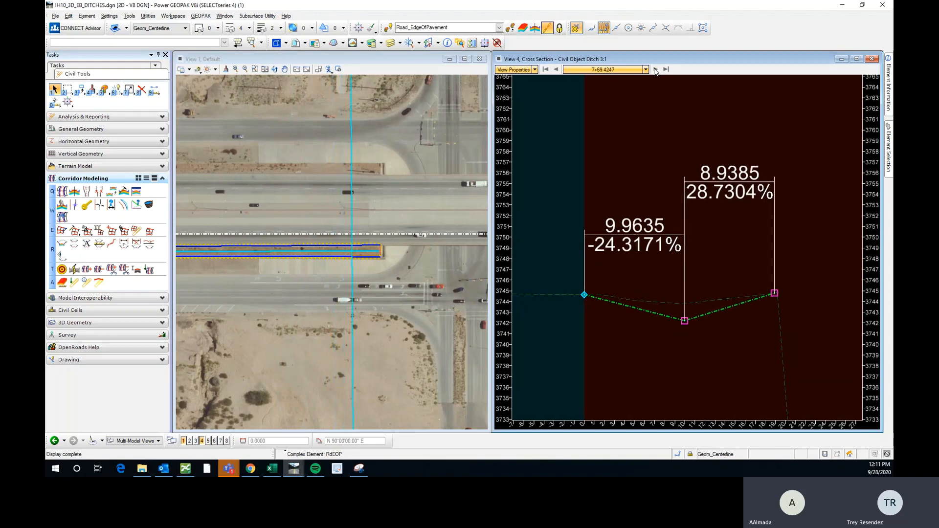
left_click(656, 70)
left_click(656, 70)
left_click(656, 69)
left_click(656, 69)
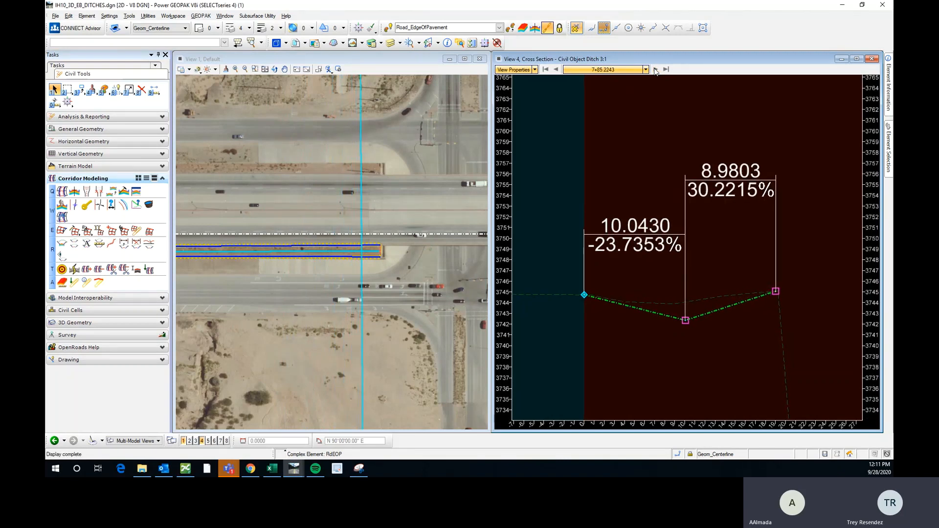
left_click(656, 69)
left_click(656, 69)
left_click(657, 69)
left_click(656, 69)
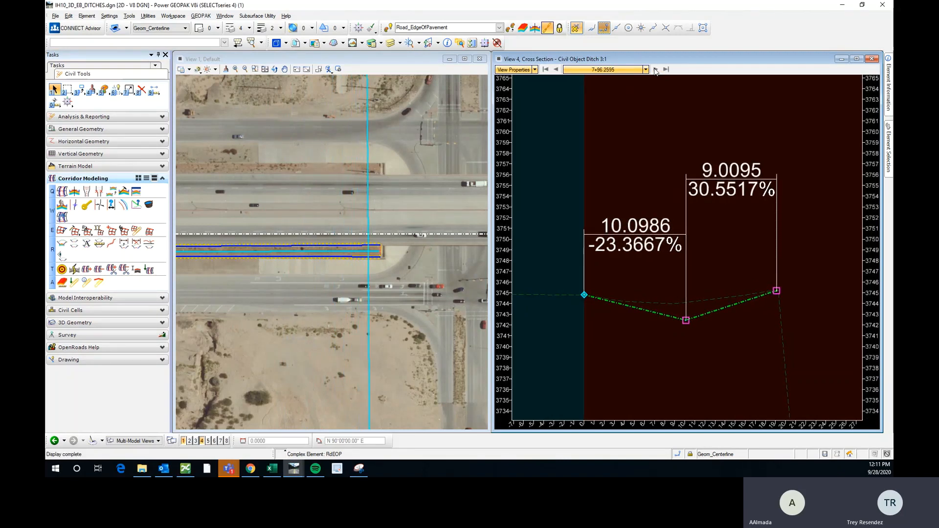
left_click(656, 69)
left_click(657, 69)
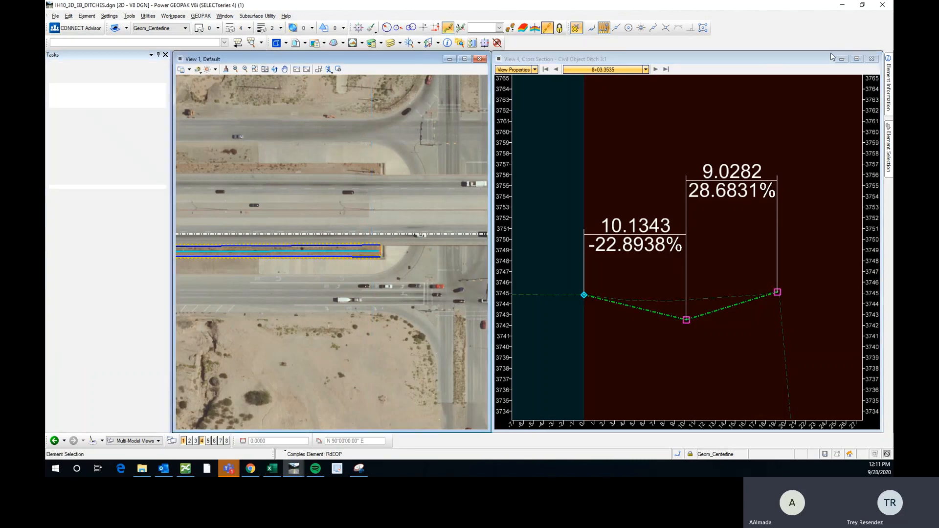
Close the cross section view and maximize the plan view with the whole ditch in sight
left_click(872, 59)
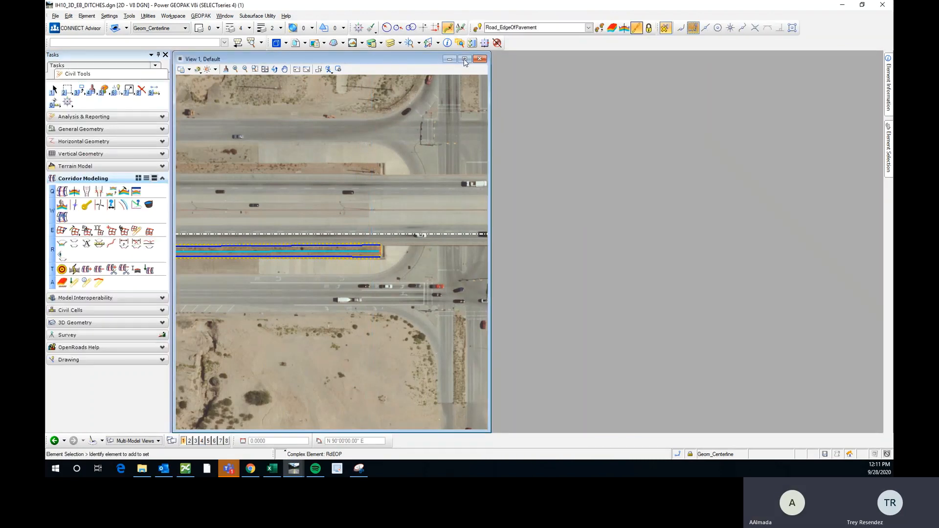
left_click(465, 59)
middle_click_drag(273, 287, 637, 278)
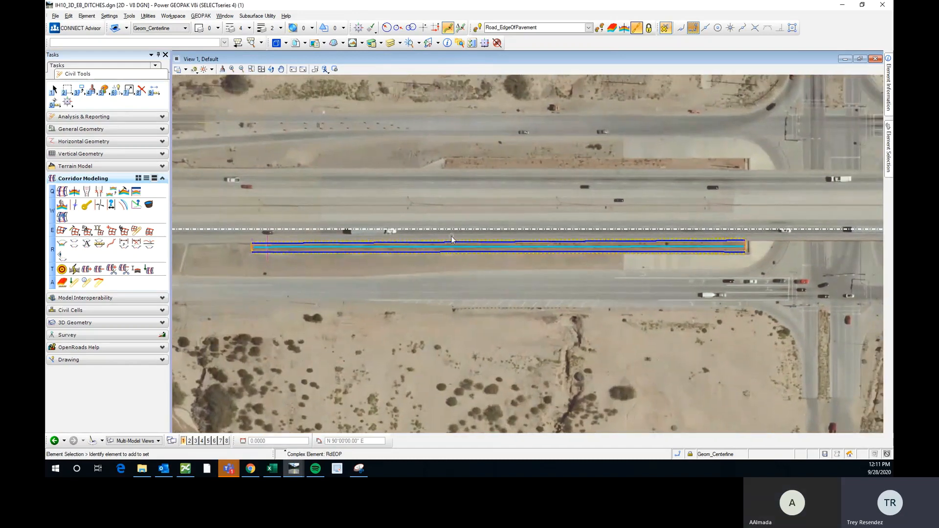